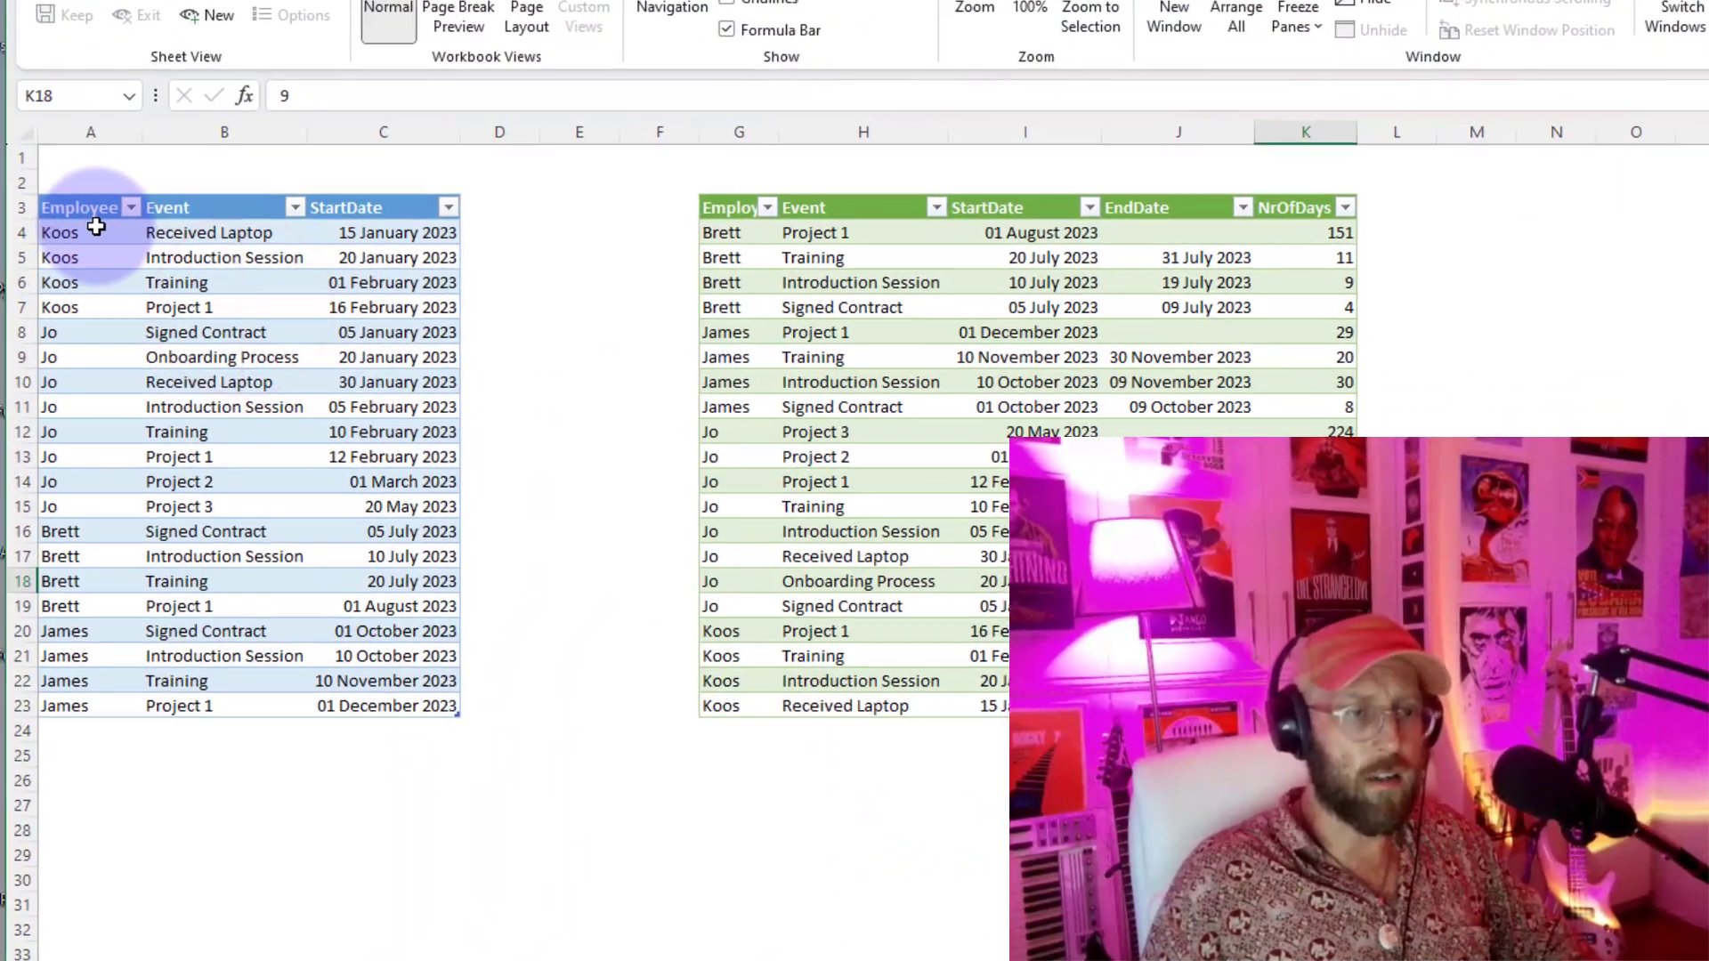
Step: Highlight the source table's Event and StartDate values, including Brett's Signed Contract start date
drag(96, 228, 68, 686)
click(217, 477)
drag(237, 229, 183, 706)
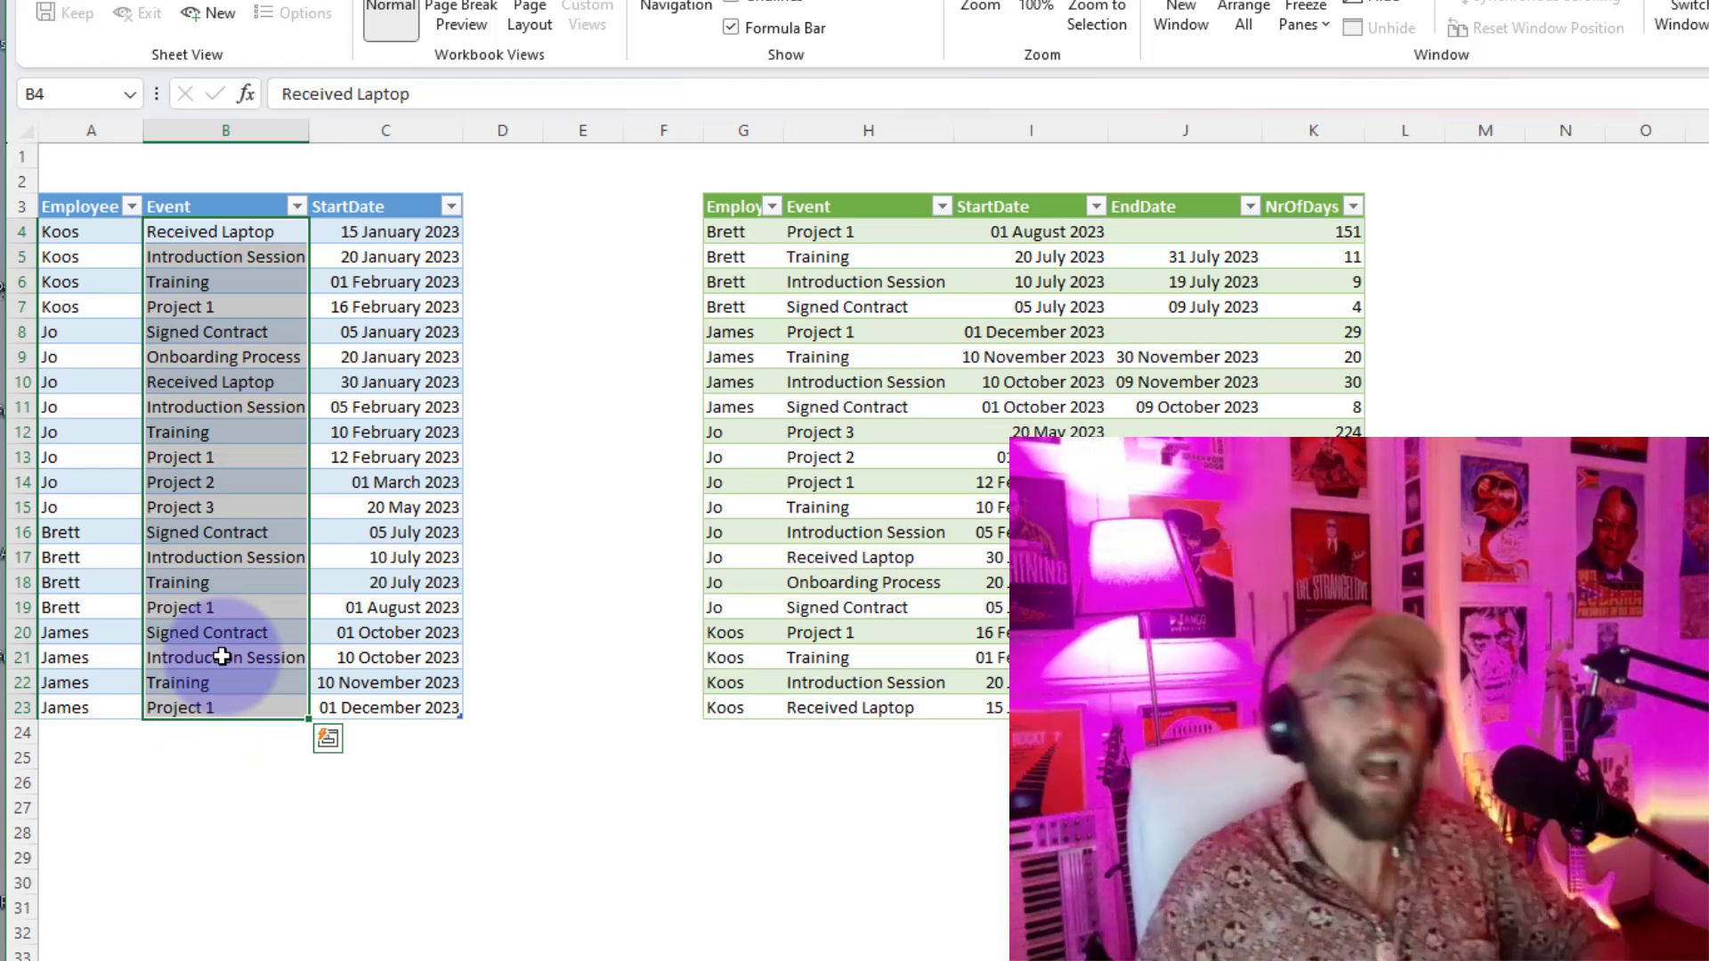
click(293, 328)
drag(262, 210, 374, 708)
click(376, 715)
click(371, 534)
Step: Trace Brett's result rows, e.g. Signed Contract from 05 July 2023 to 09 July 2023
click(813, 354)
click(766, 429)
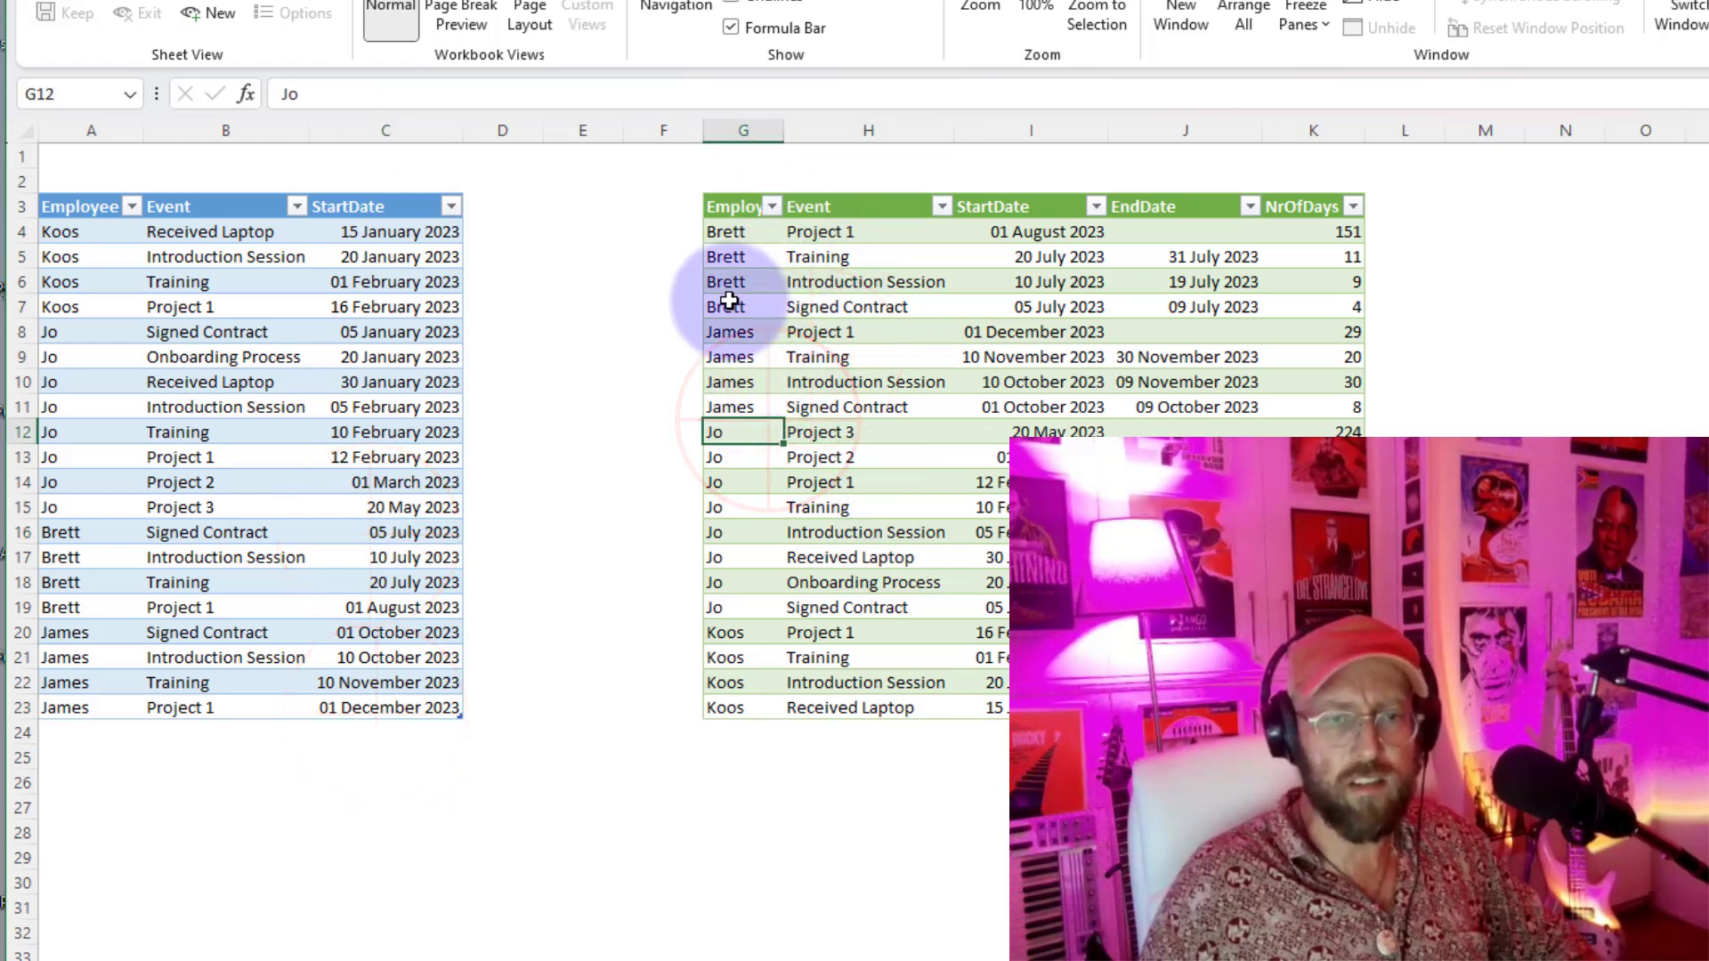
drag(725, 232, 736, 305)
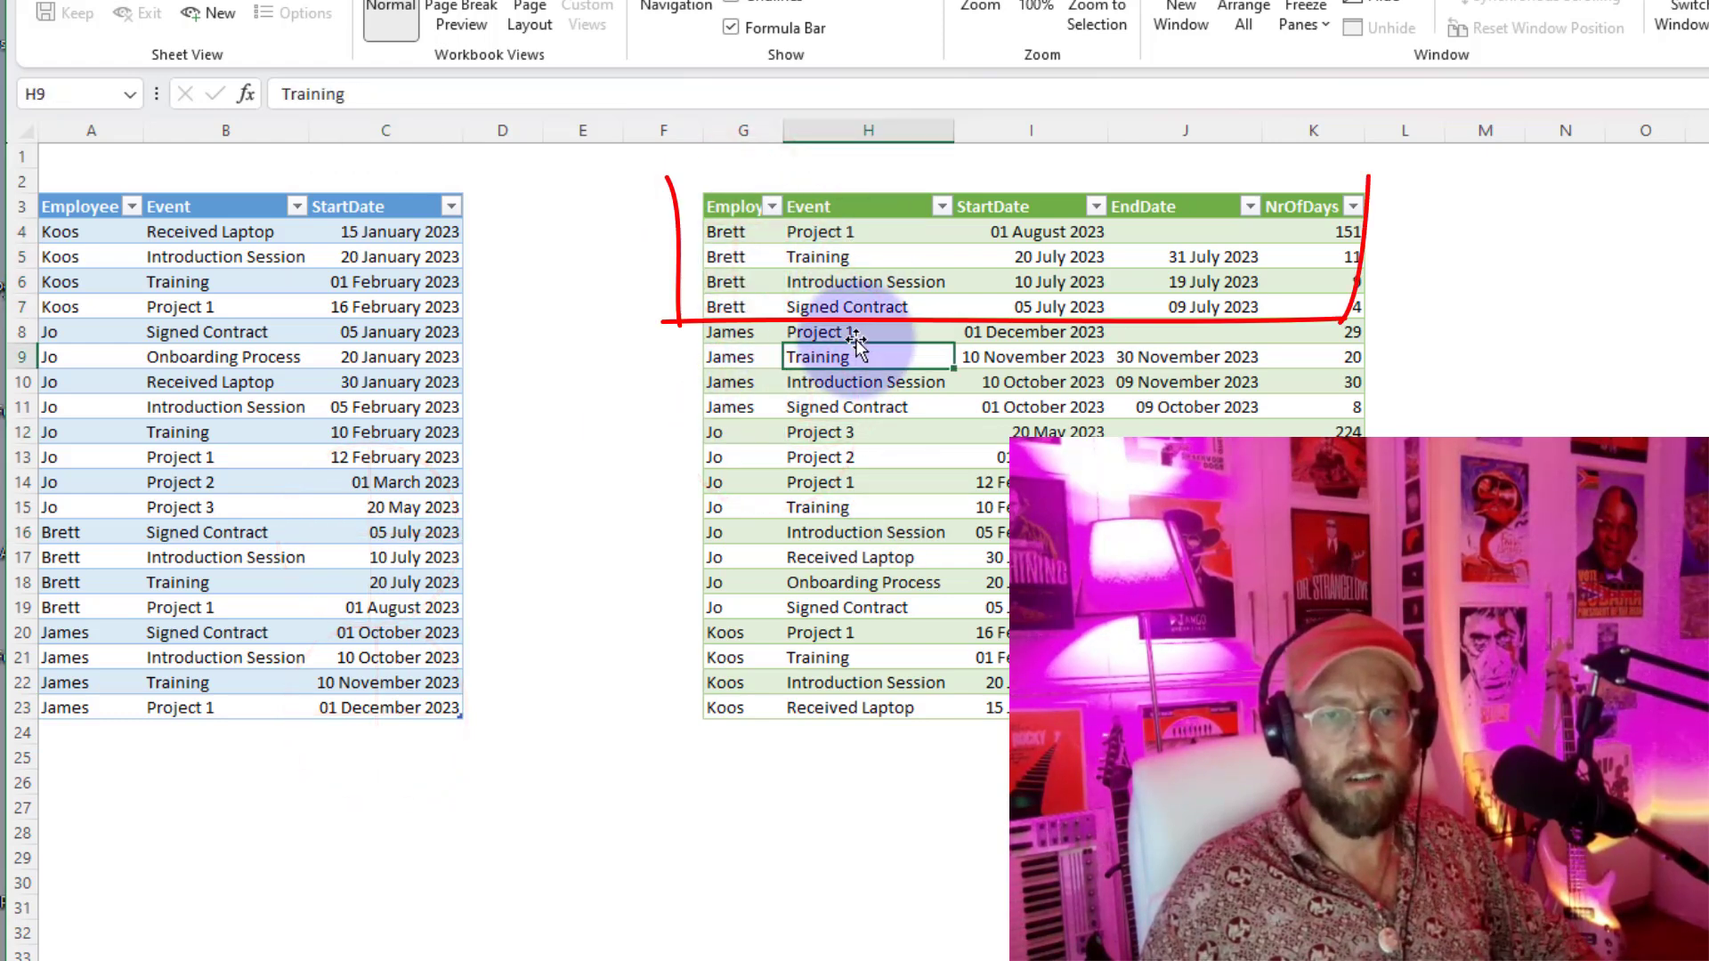
drag(731, 307, 869, 301)
click(1001, 306)
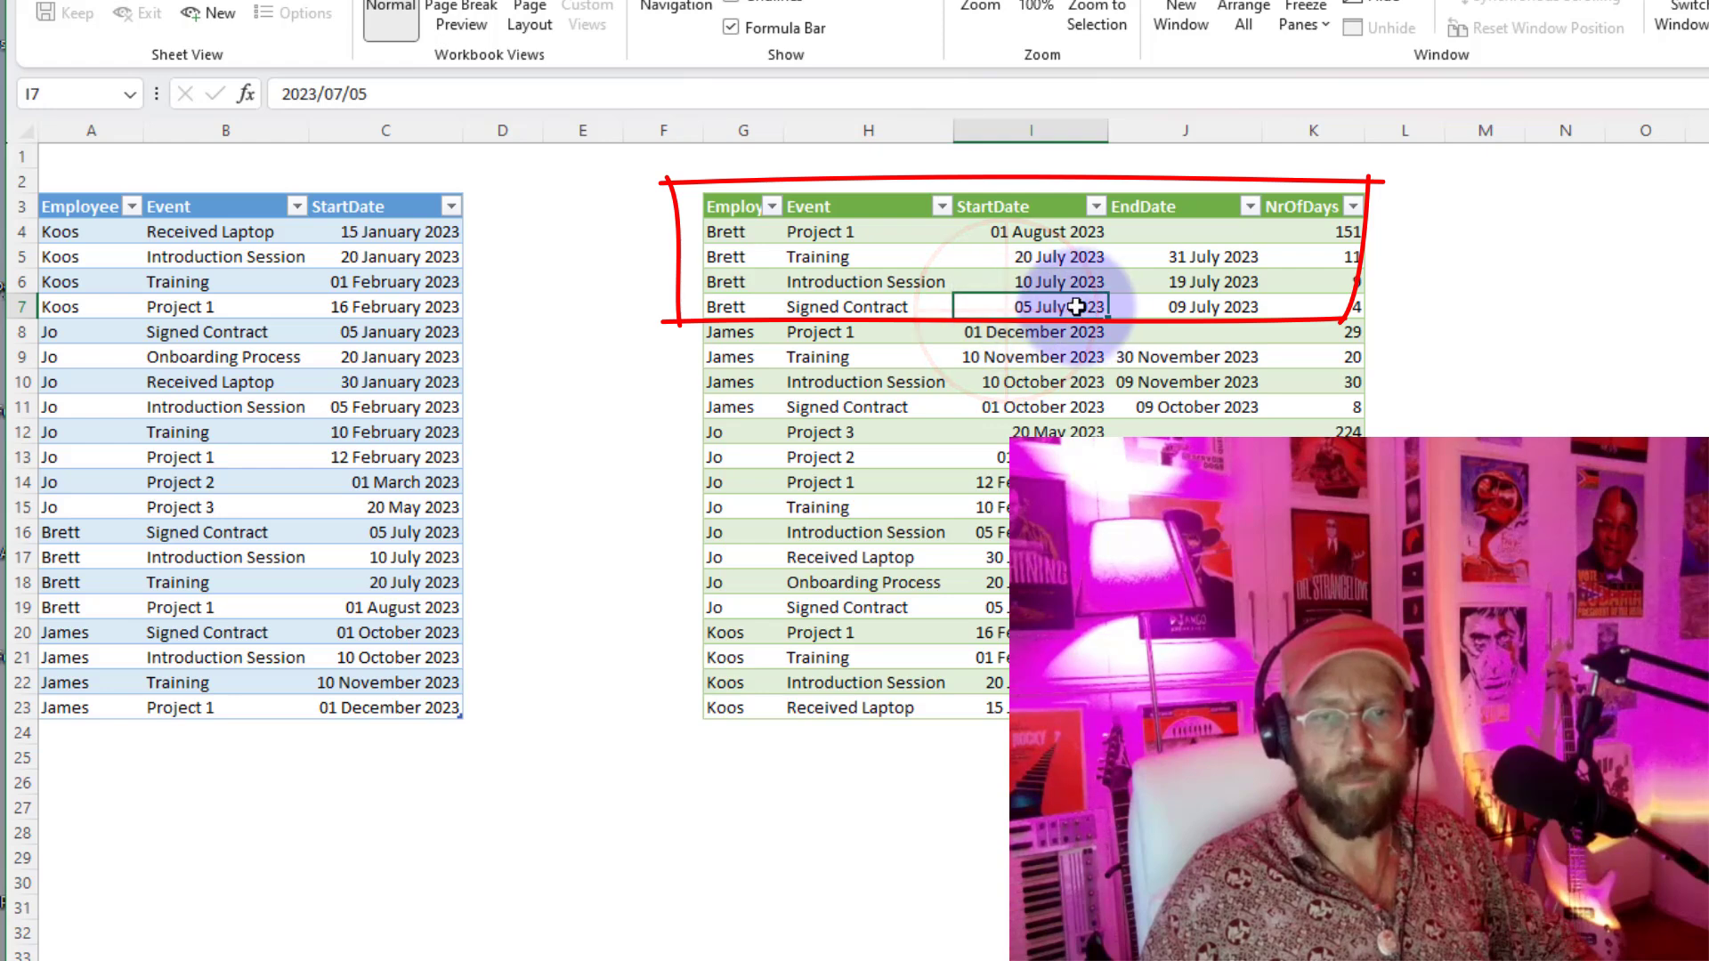
click(1197, 308)
drag(1057, 283, 1174, 282)
Step: Compare a few source Event entries, then select the headers and Brett's four result rows (G3:I7)
click(227, 256)
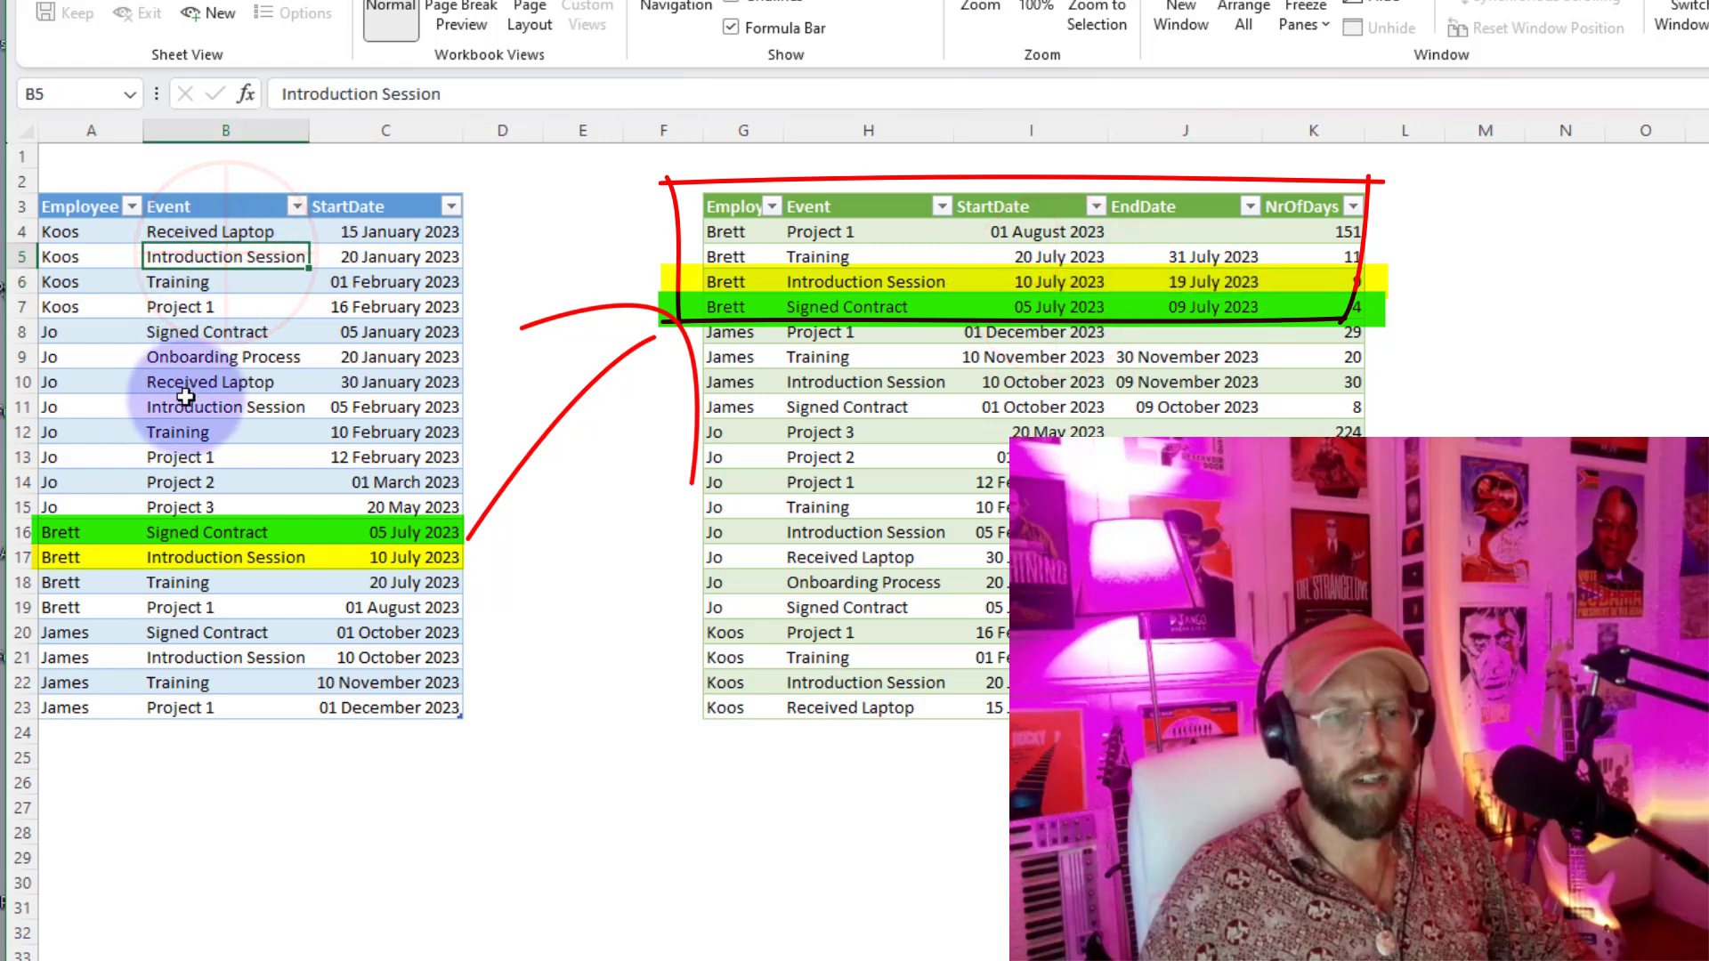
drag(204, 456, 171, 534)
click(890, 481)
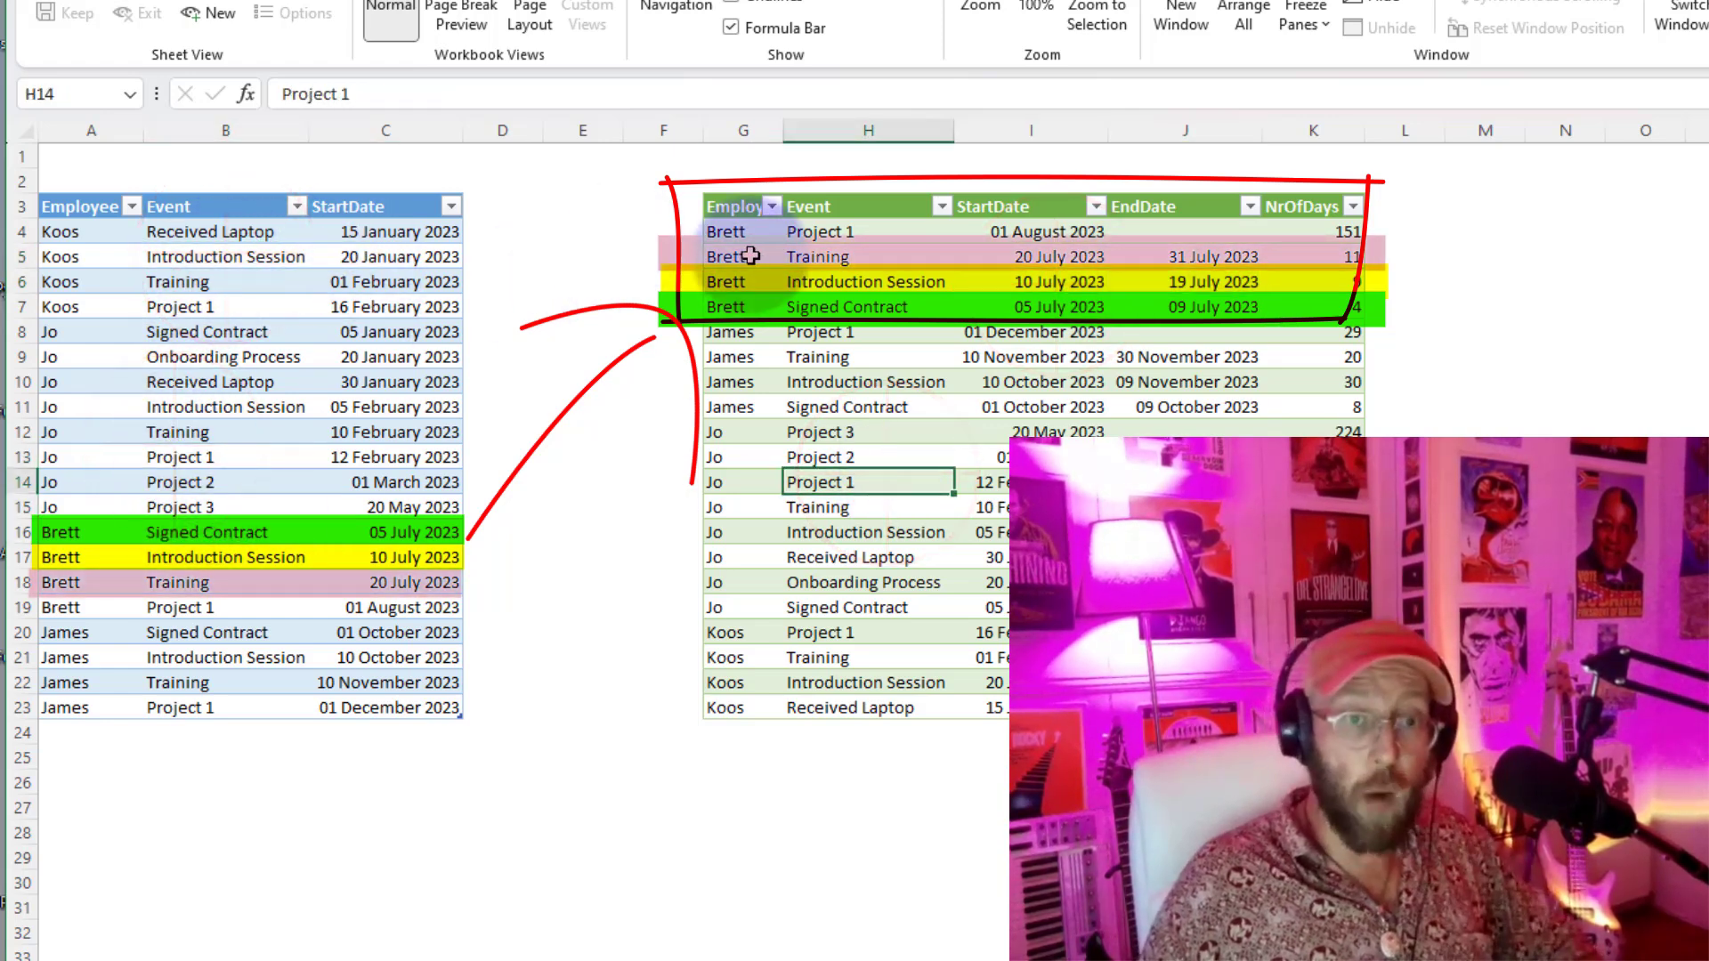
drag(725, 205, 1024, 303)
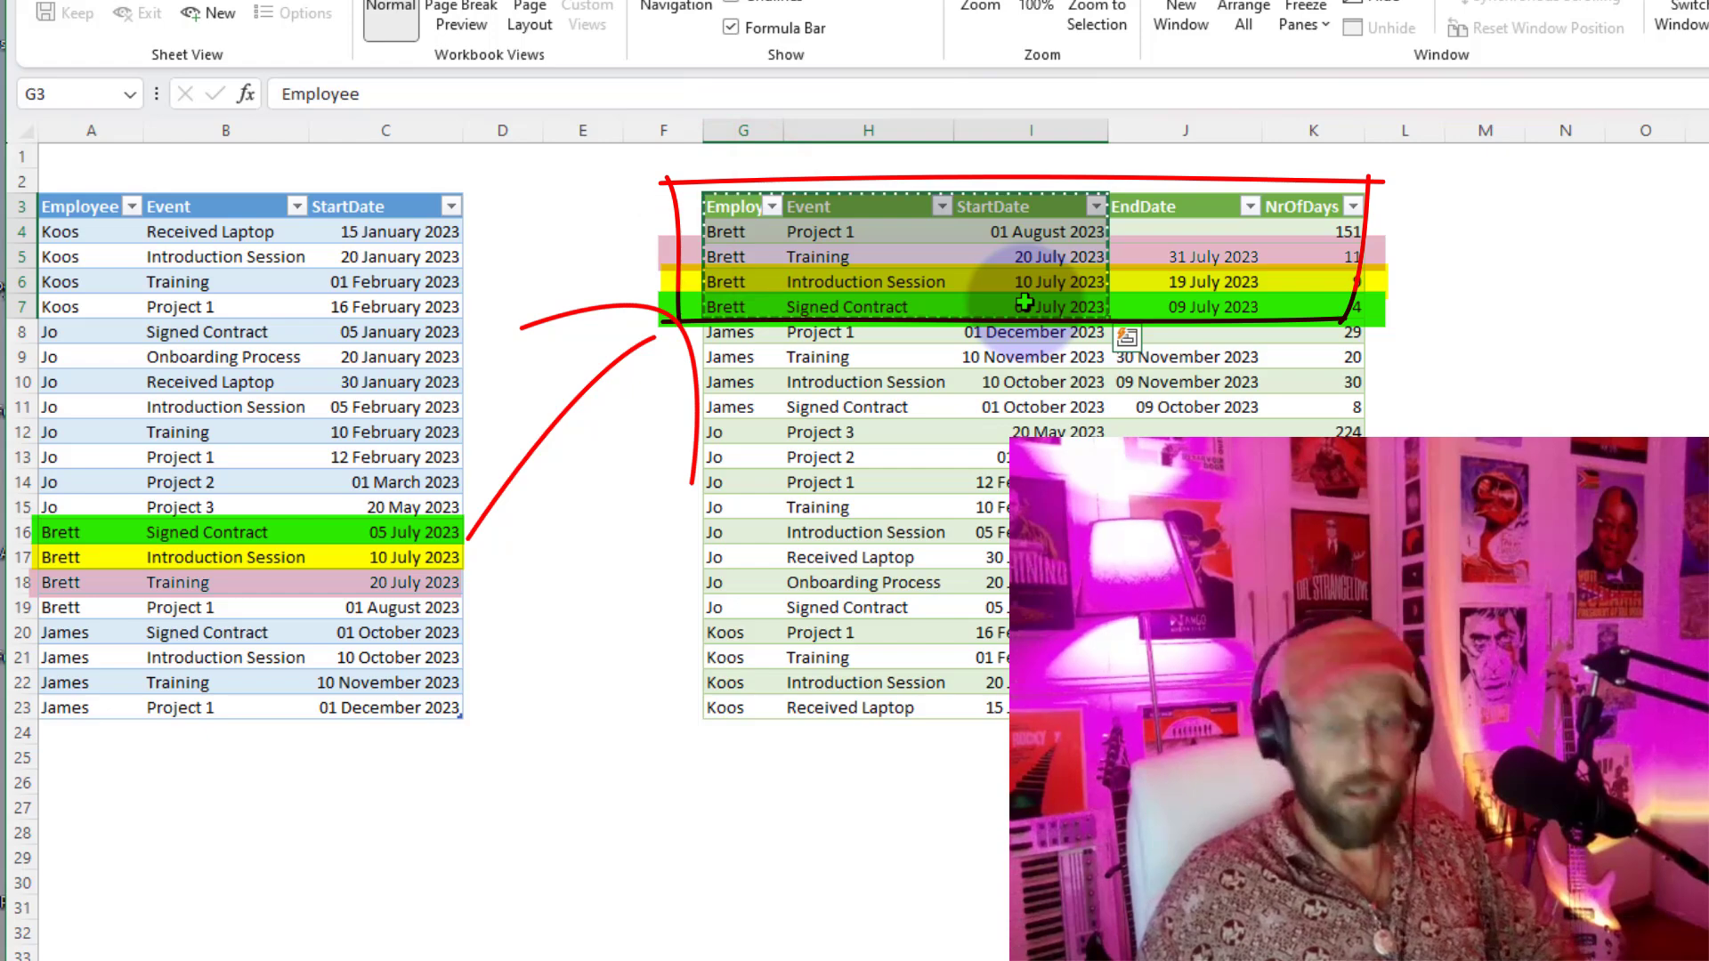
Step: Paste Brett's copied rows below the result table and select the pasted StartDate dates
click(712, 785)
key(ctrl+v)
click(1273, 885)
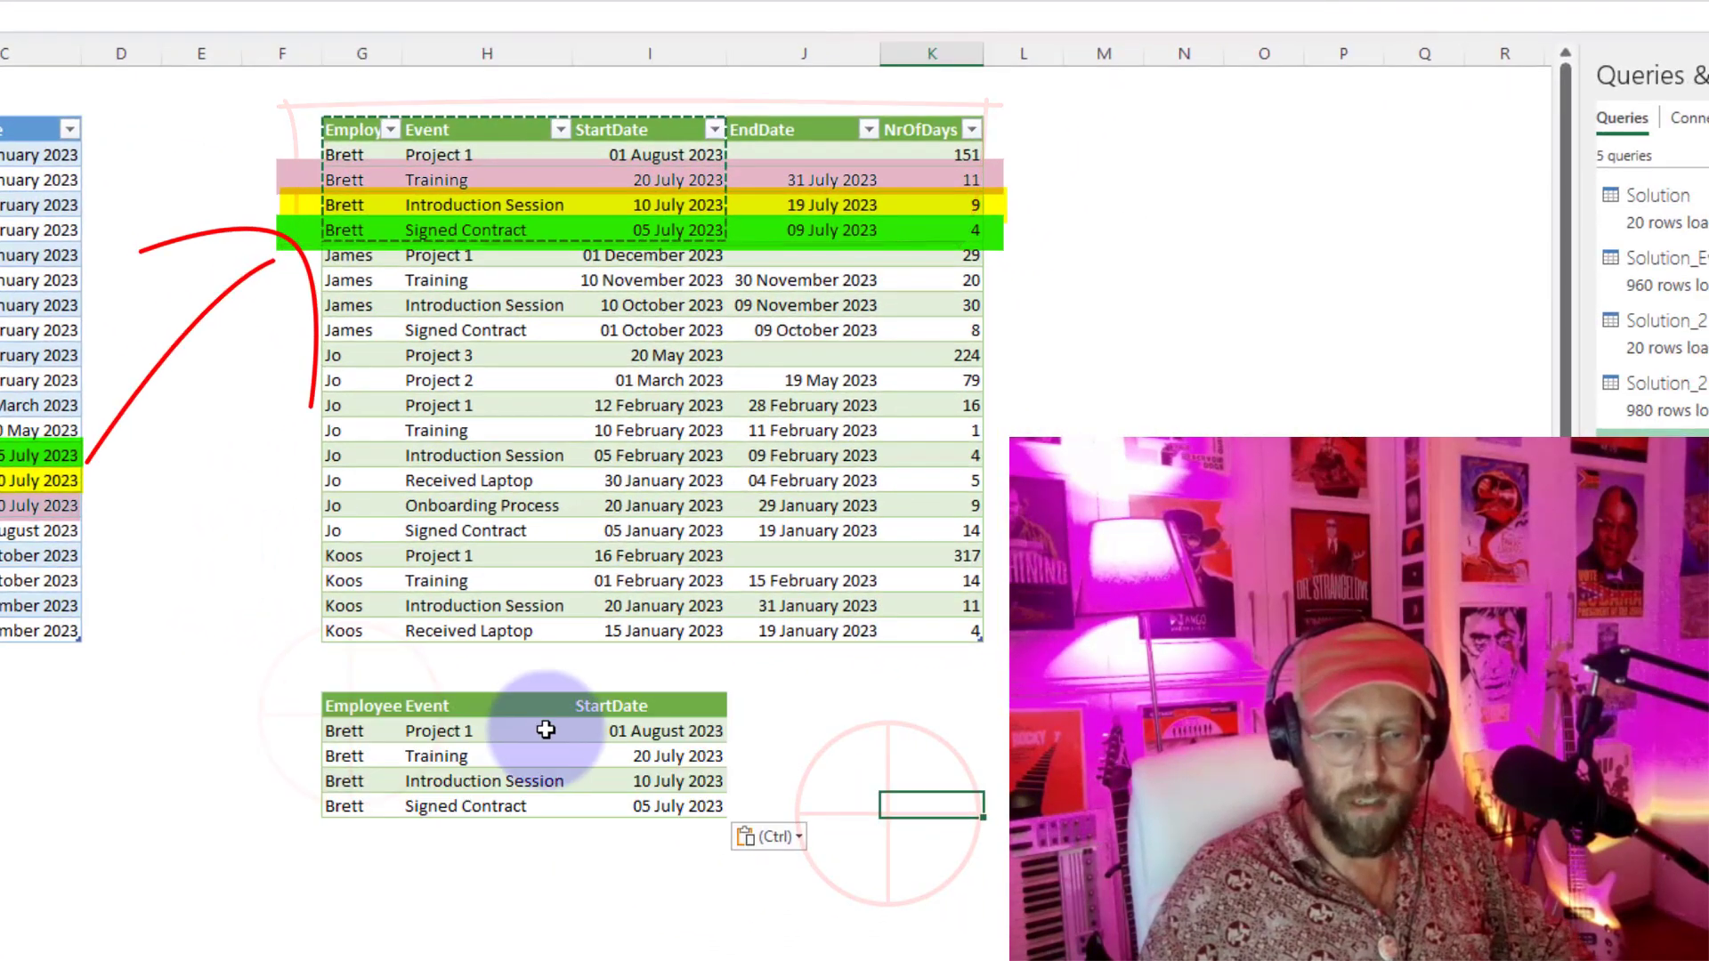
drag(665, 732, 634, 806)
drag(629, 701, 635, 788)
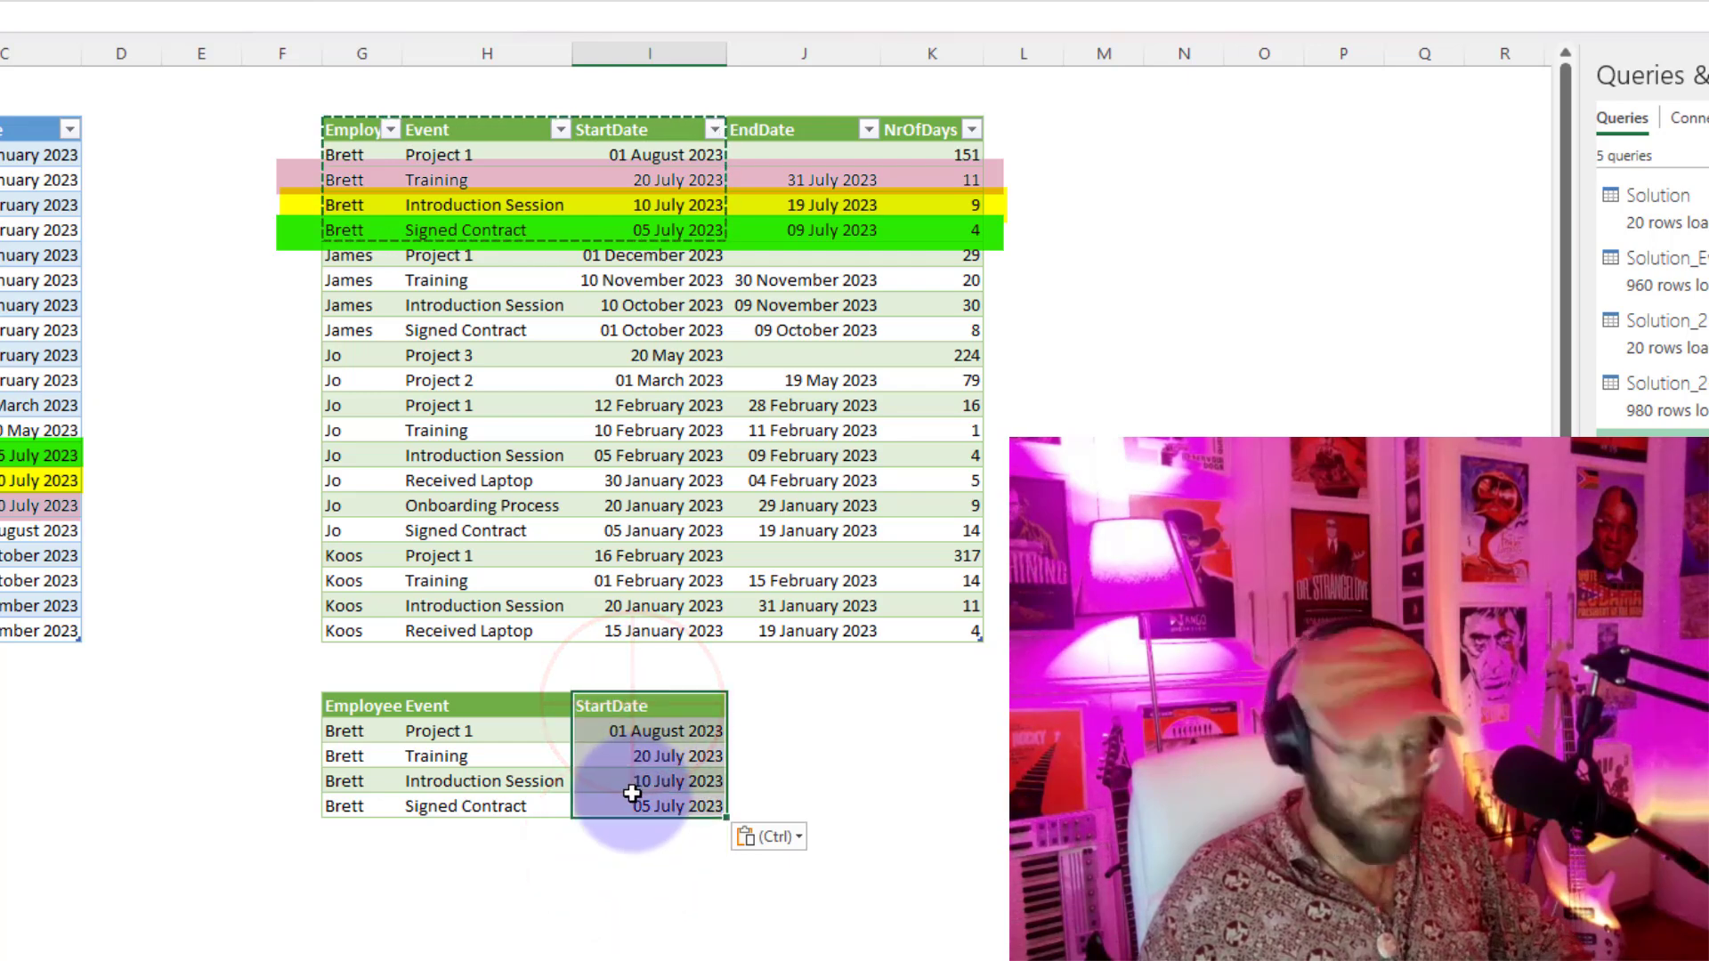
Step: Copy the pasted StartDate dates and paste them one row lower in column J
key(ctrl)
key(ctrl)
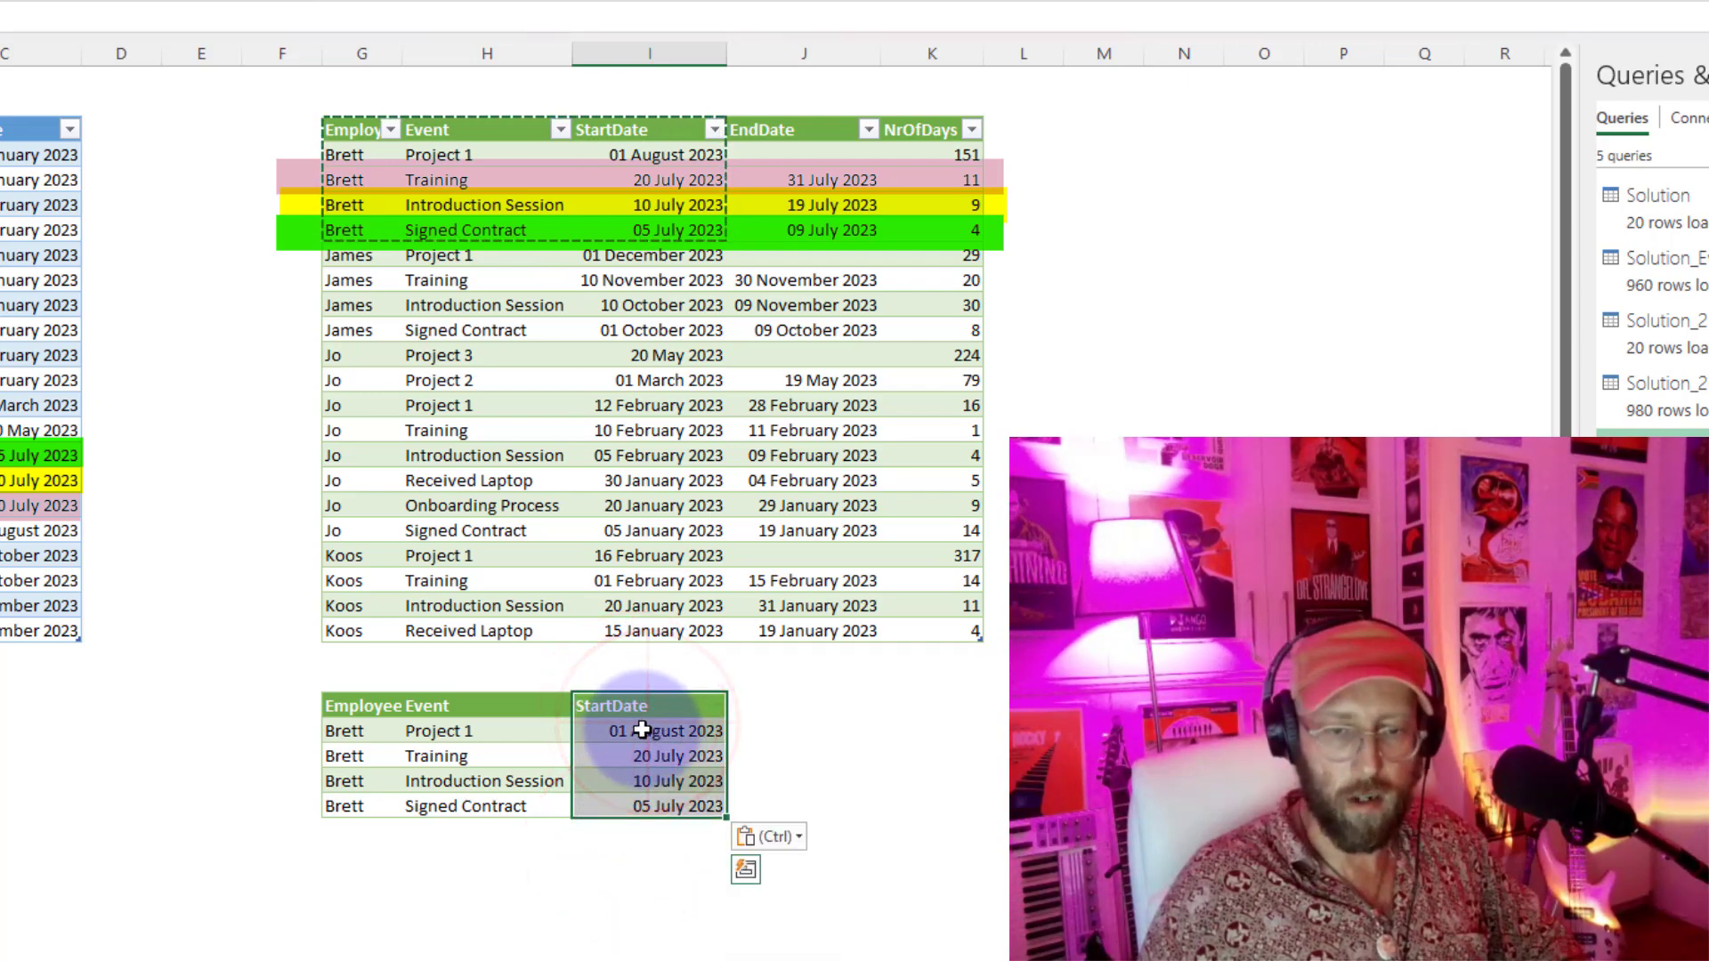
drag(641, 730, 659, 806)
key(ctrl+c)
click(751, 754)
key(ctrl+v)
click(812, 905)
Step: Head the new column 'End Date' in J30
click(783, 707)
text(End Date)
click(655, 805)
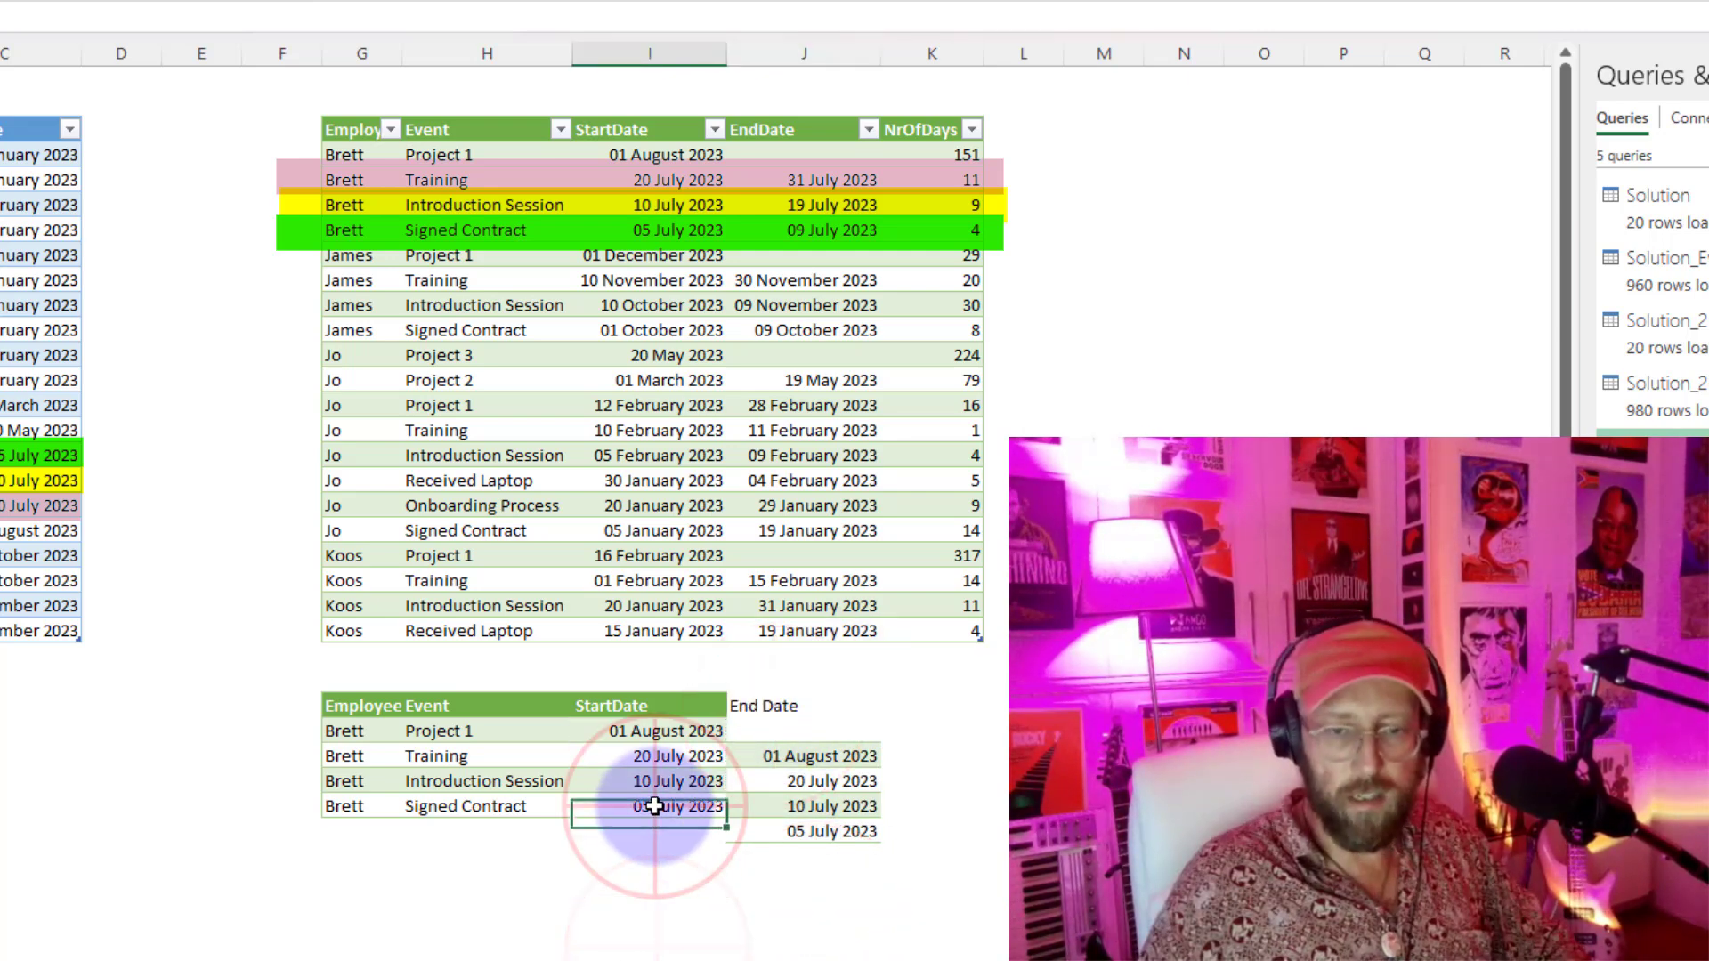
Step: Compare each shifted end date with the next start date, e.g. 10 July 2023, then select the source table
click(782, 804)
click(906, 805)
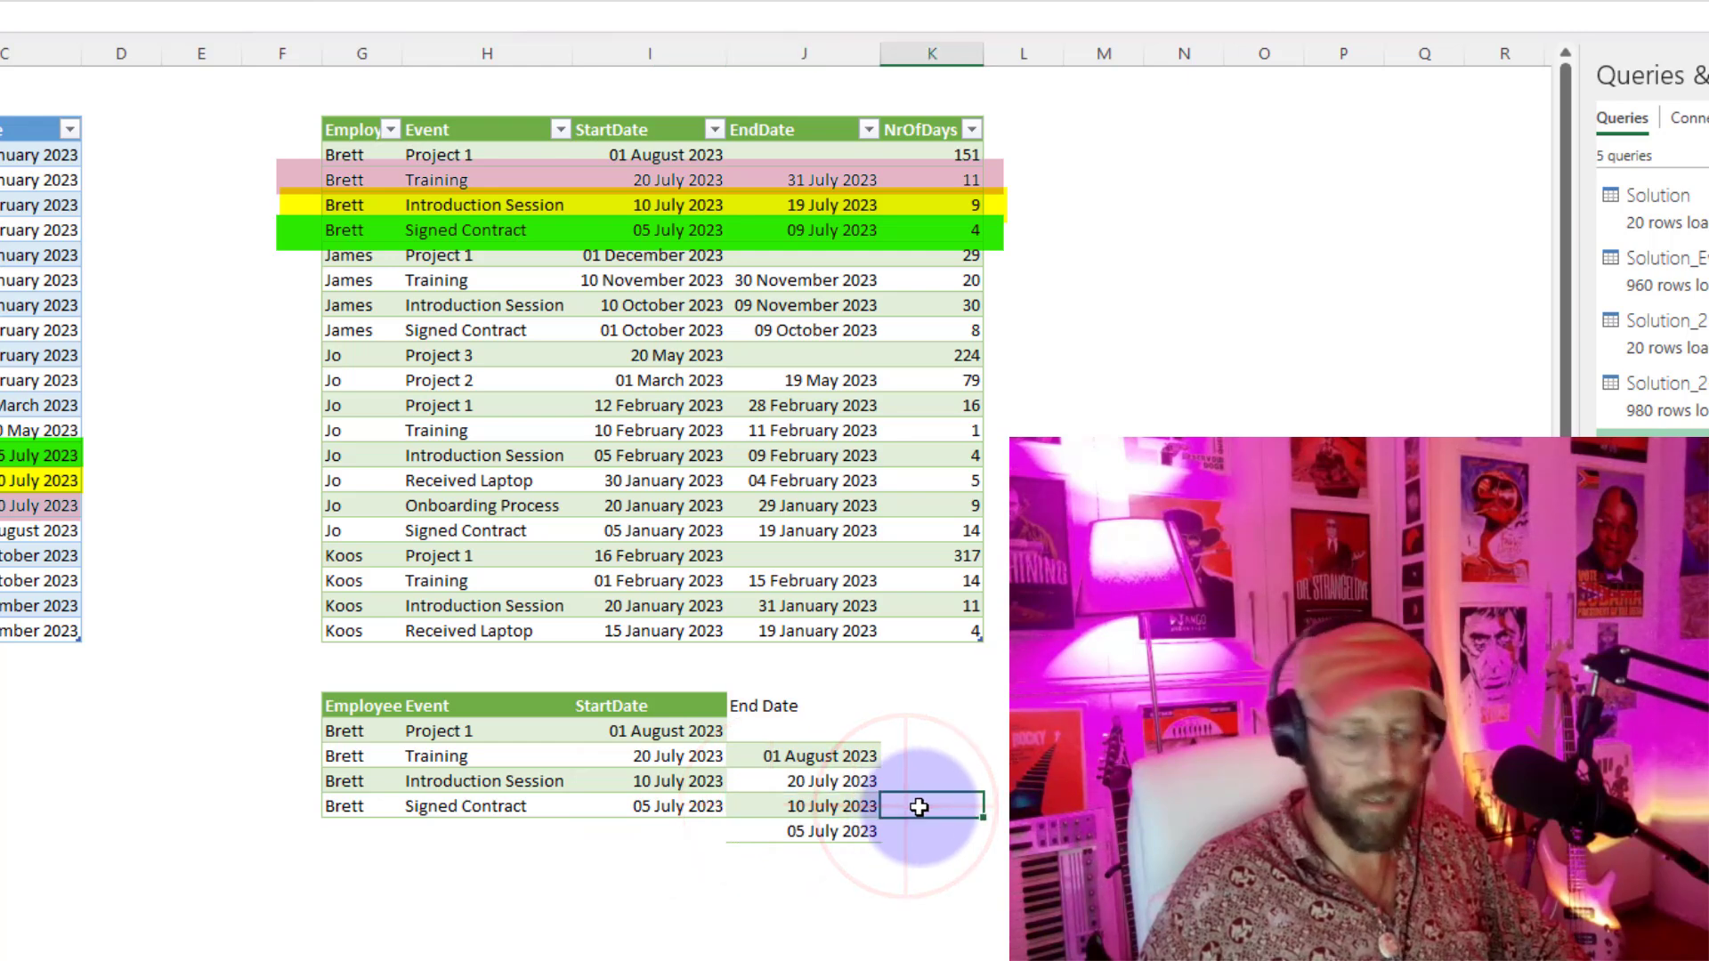
click(763, 805)
click(685, 780)
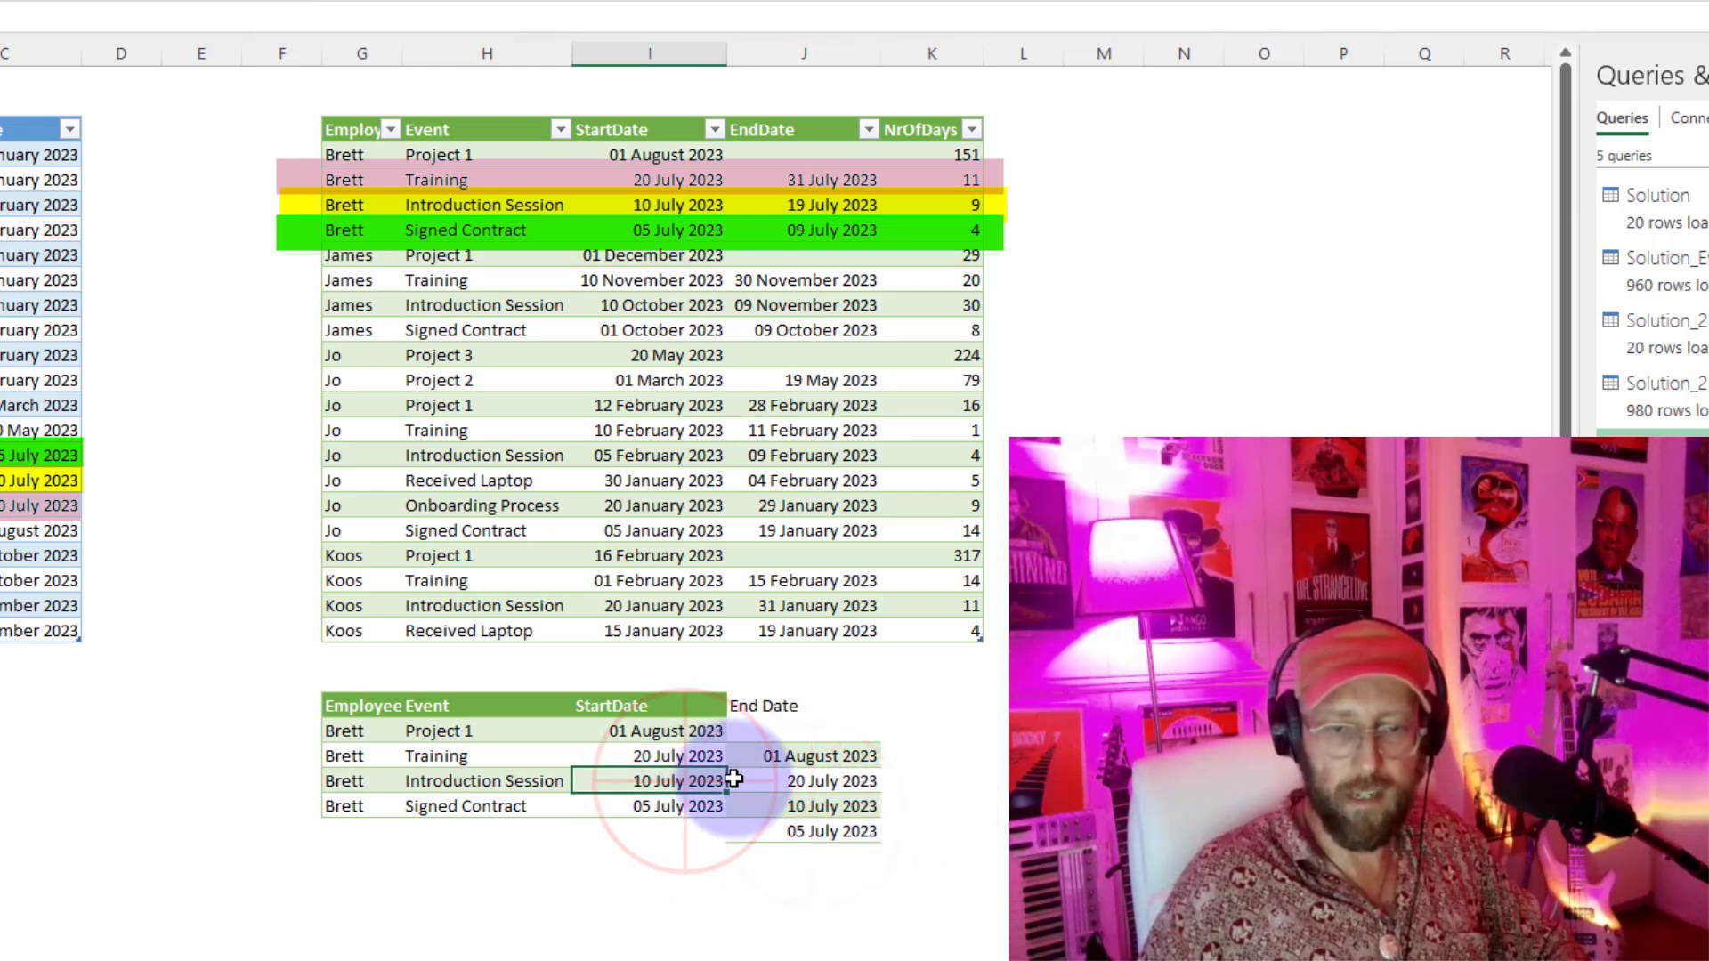
click(706, 805)
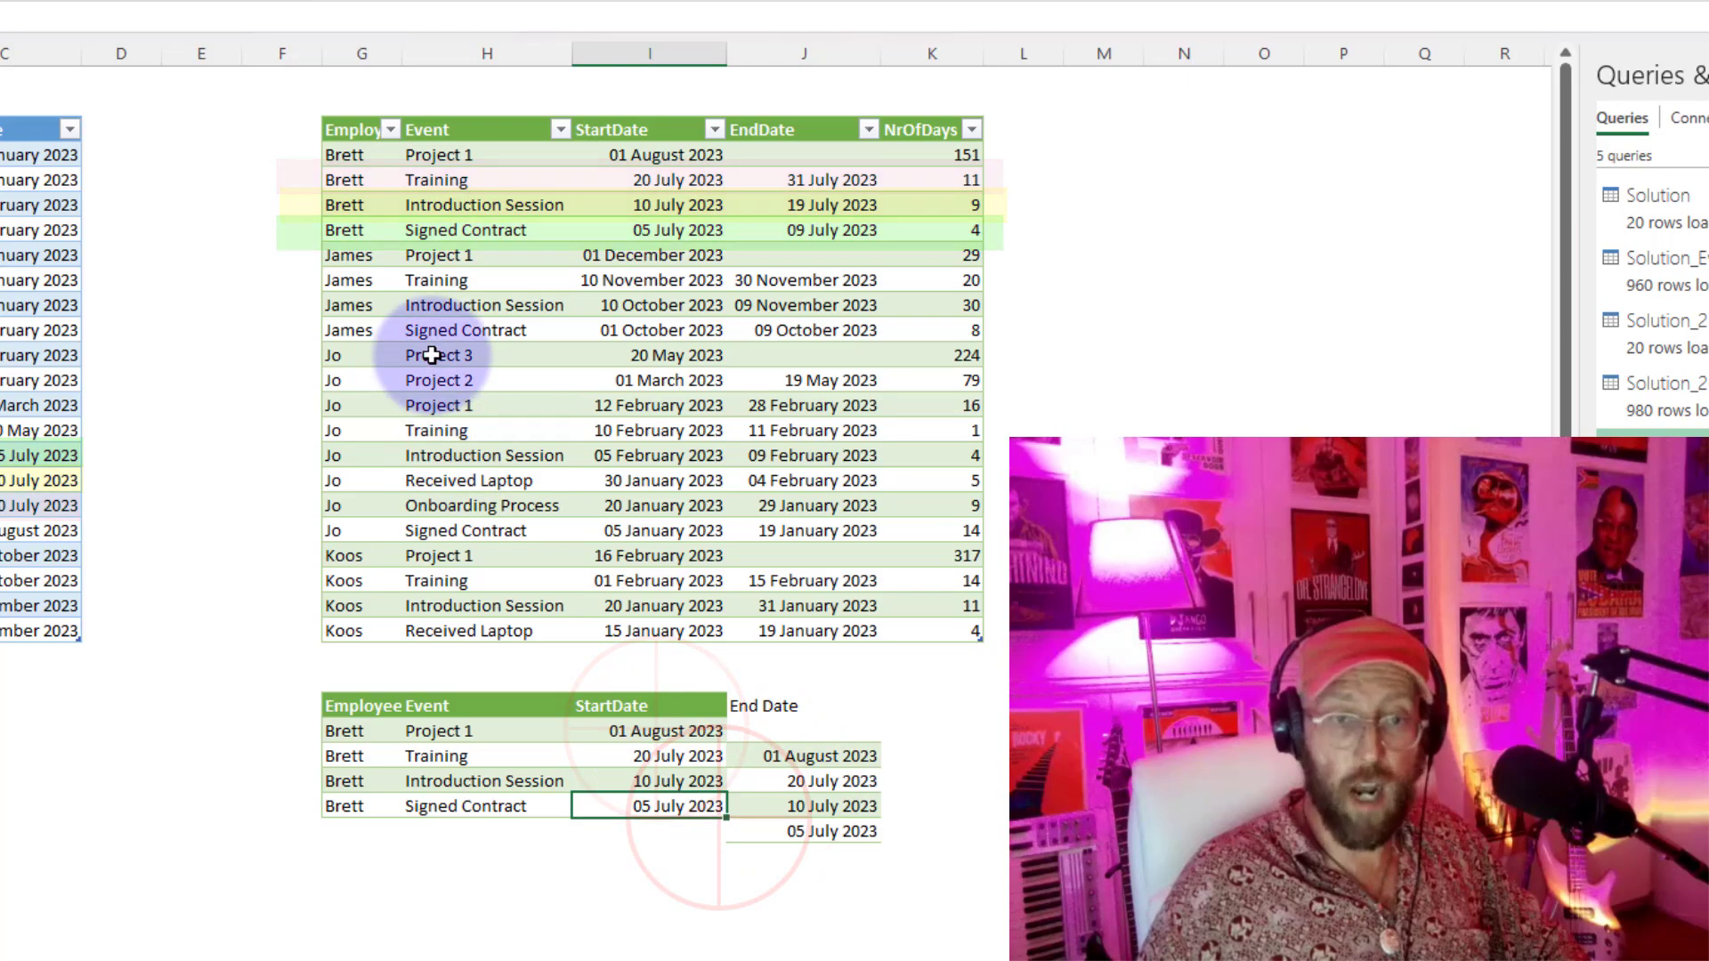
drag(40, 380, 374, 692)
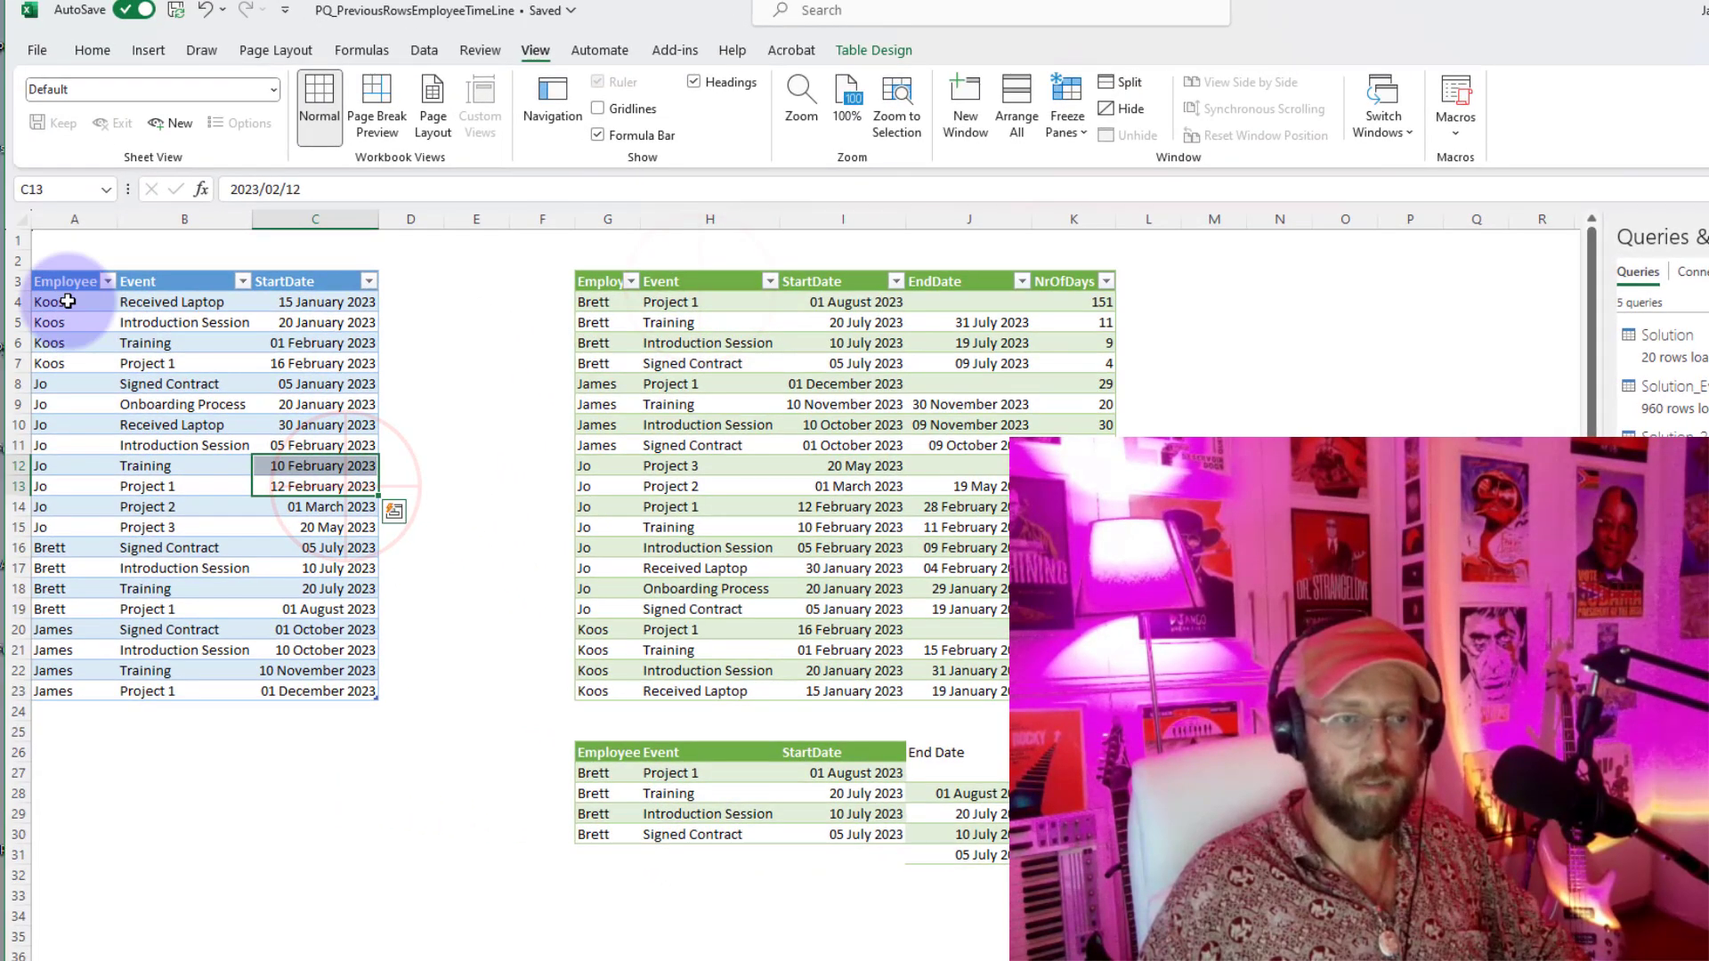
click(596, 485)
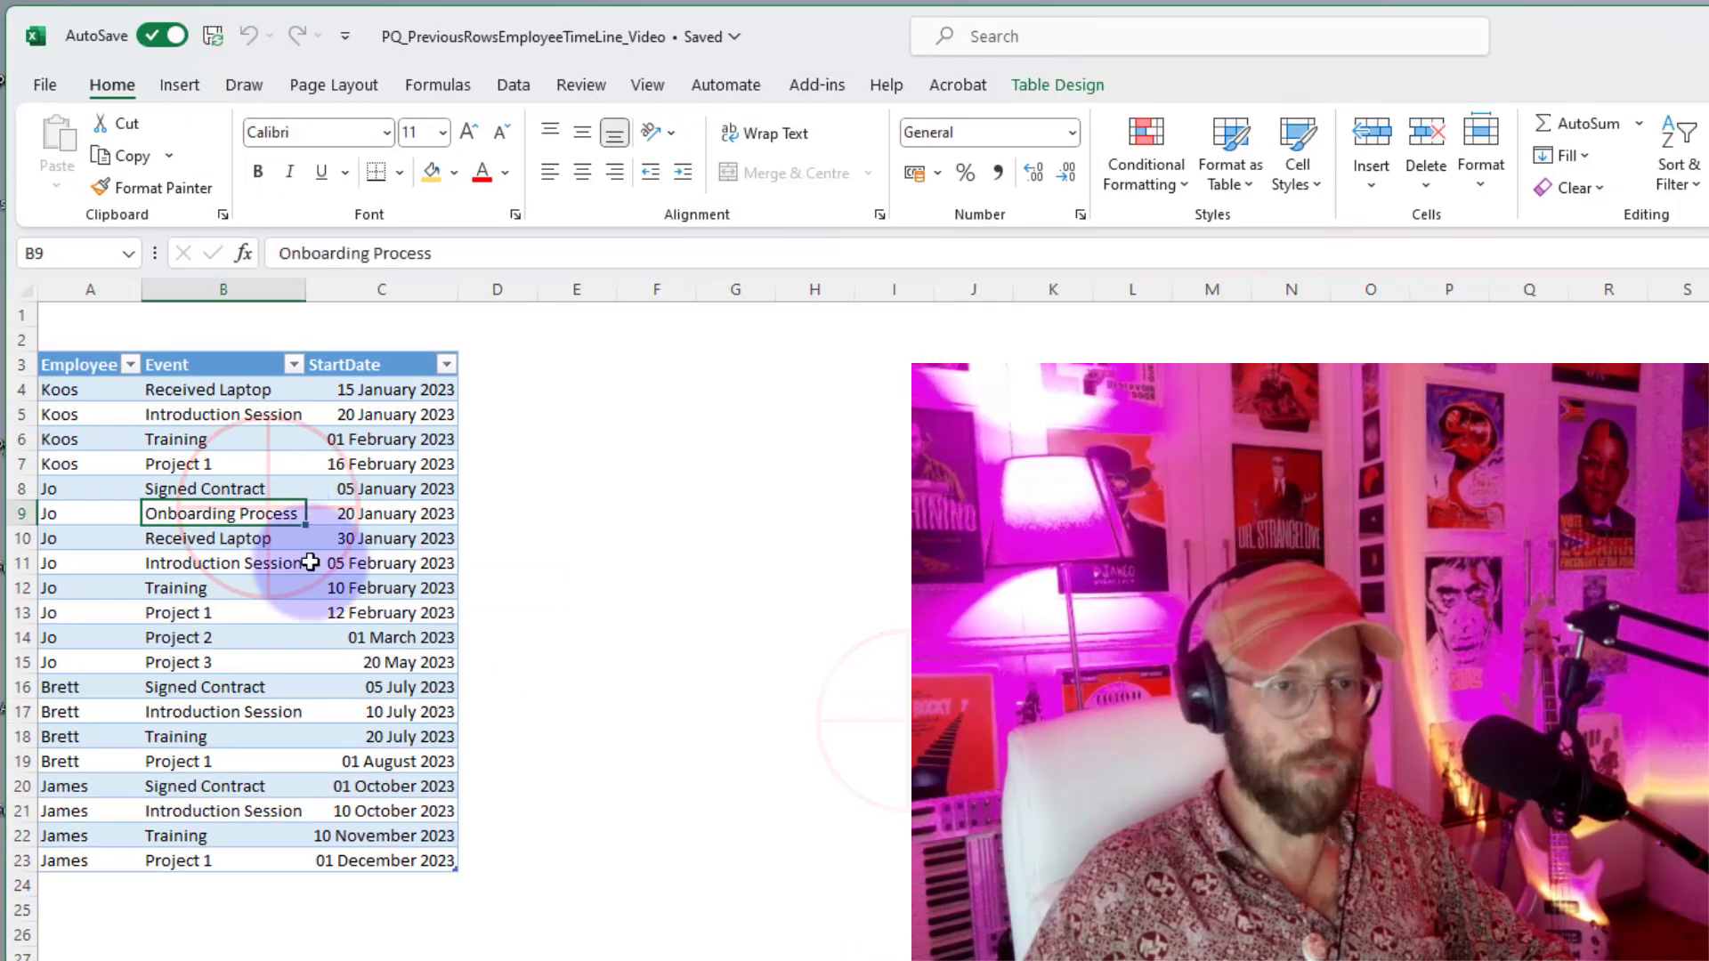
Step: Load the source table into Power Query as a query named Solution
click(507, 85)
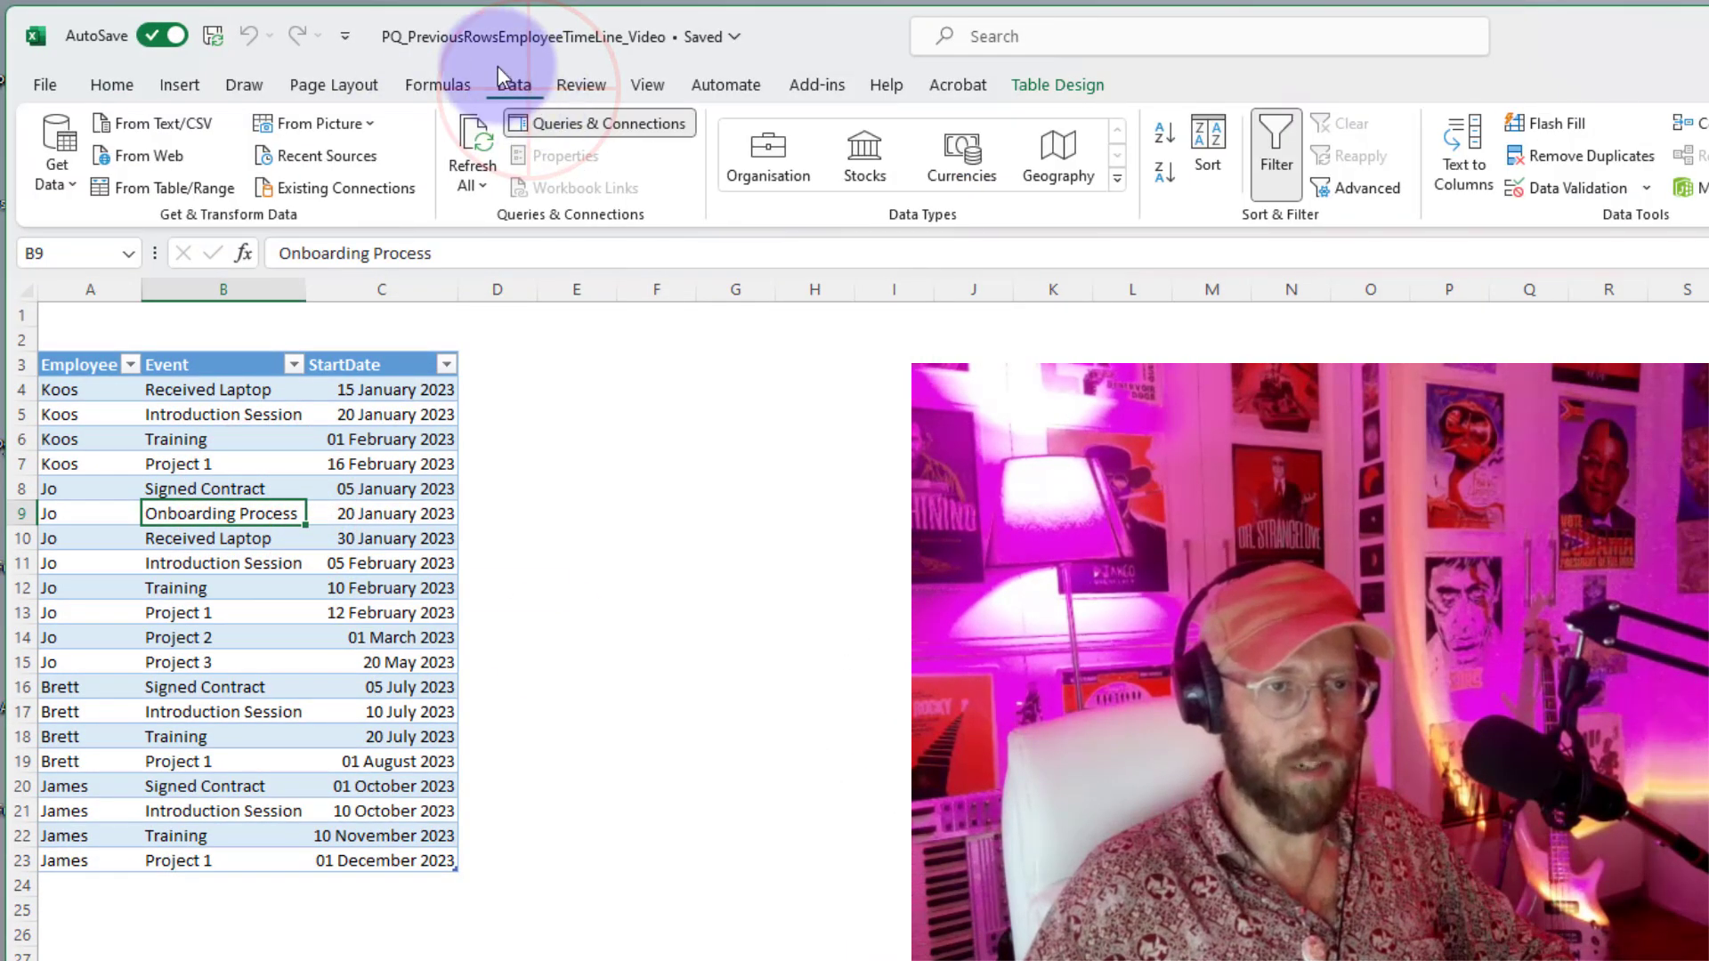
click(178, 188)
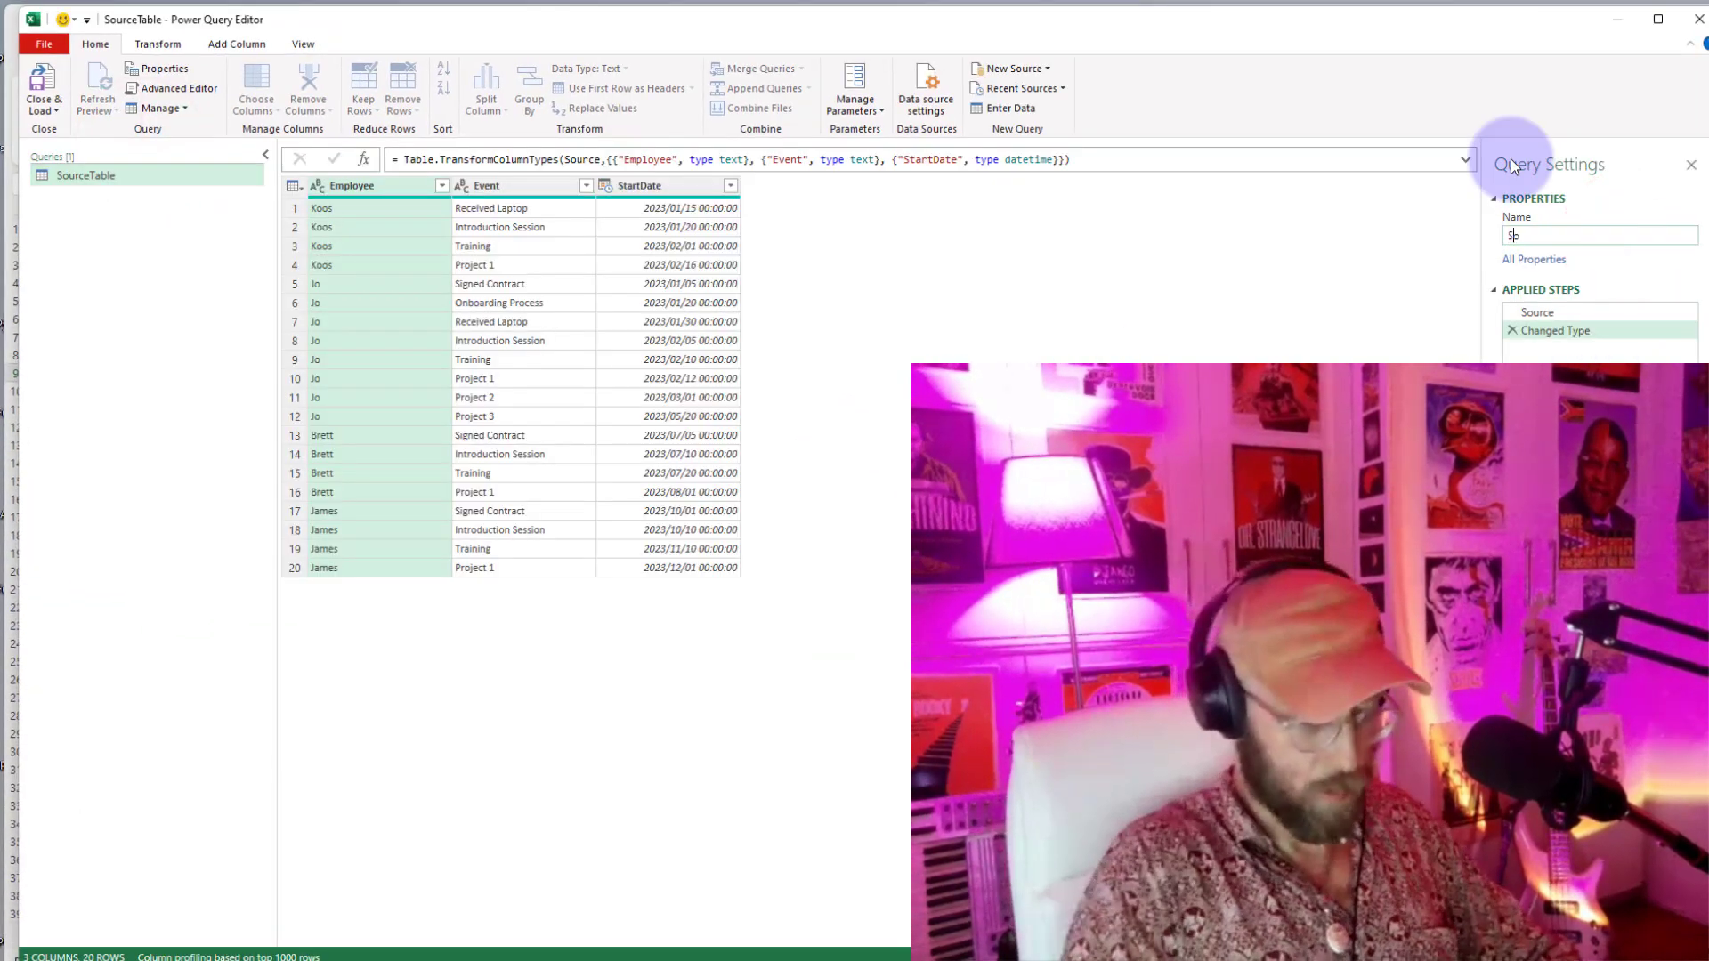
text(Solution)
click(1556, 332)
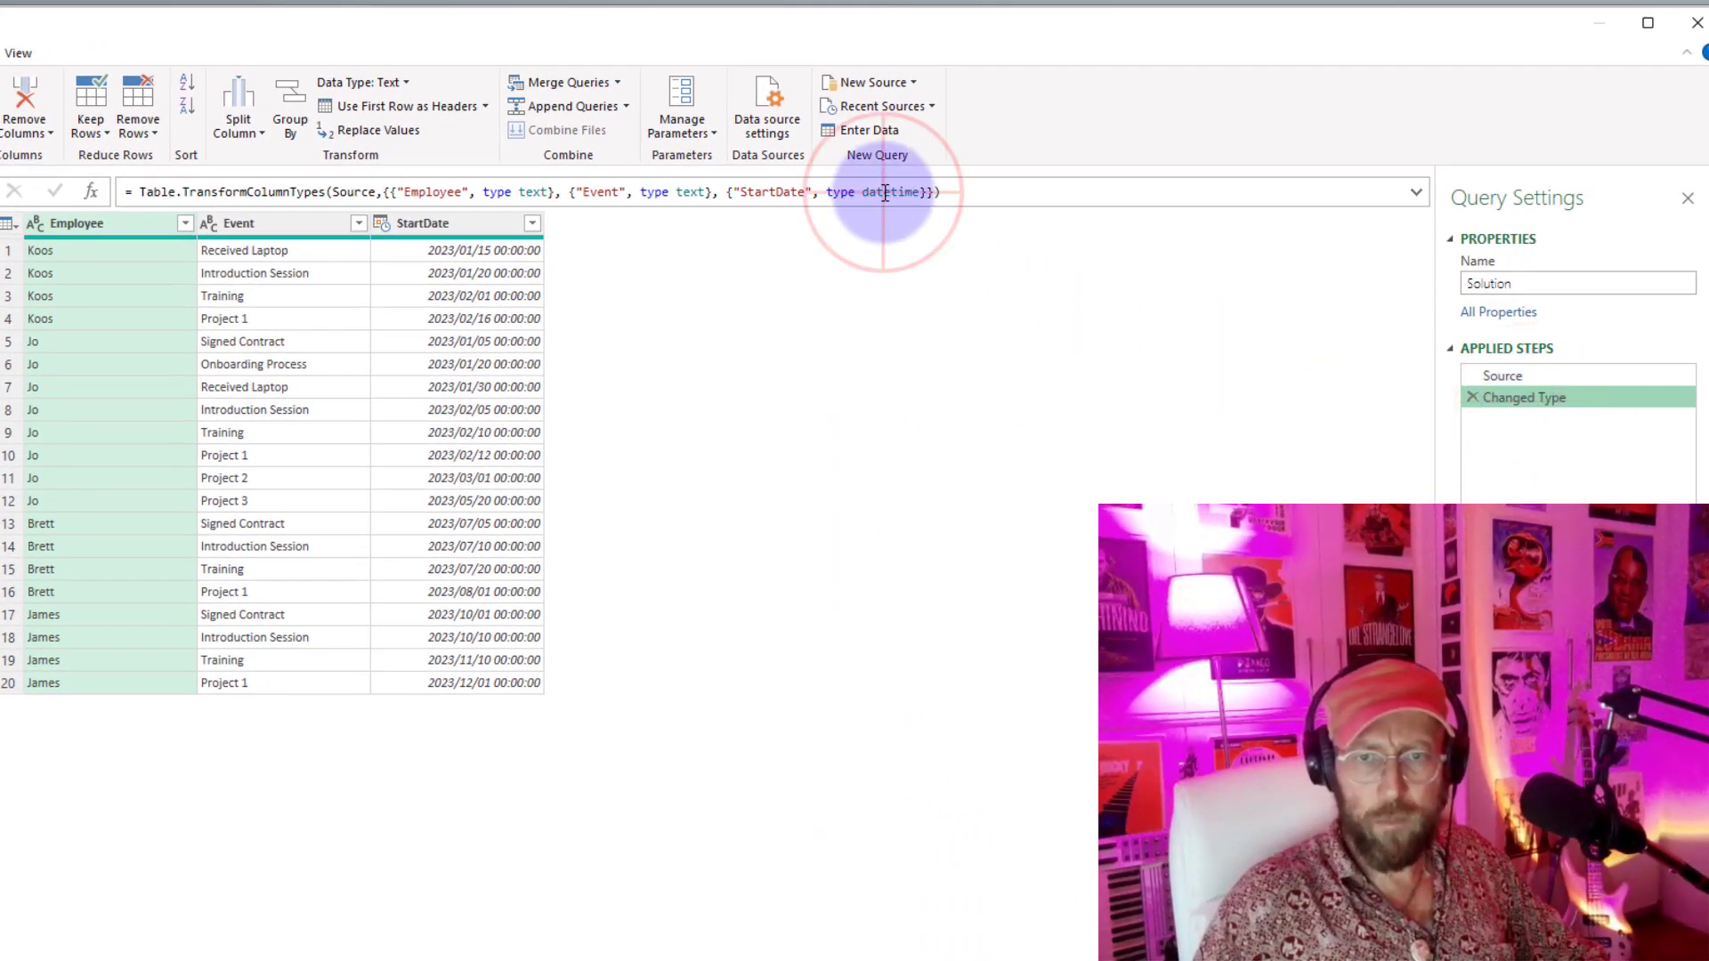
Step: Change StartDate from type datetime to type date in the Changed Type formula
double_click(886, 193)
text(date)
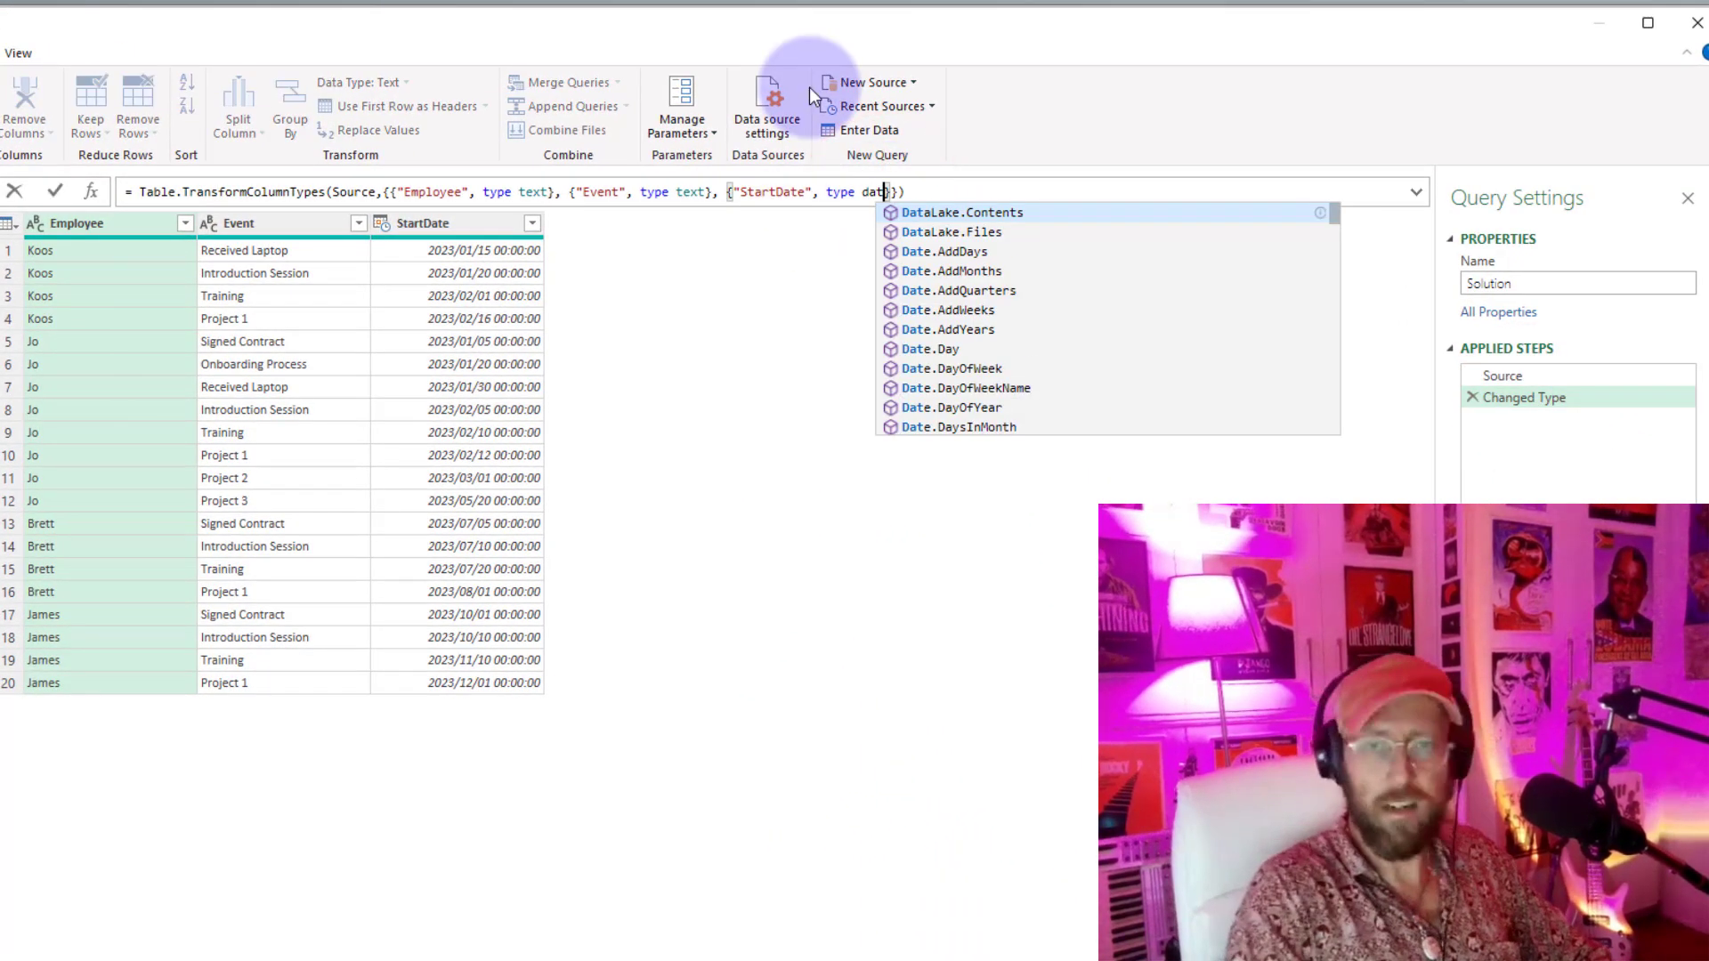
click(938, 191)
click(618, 335)
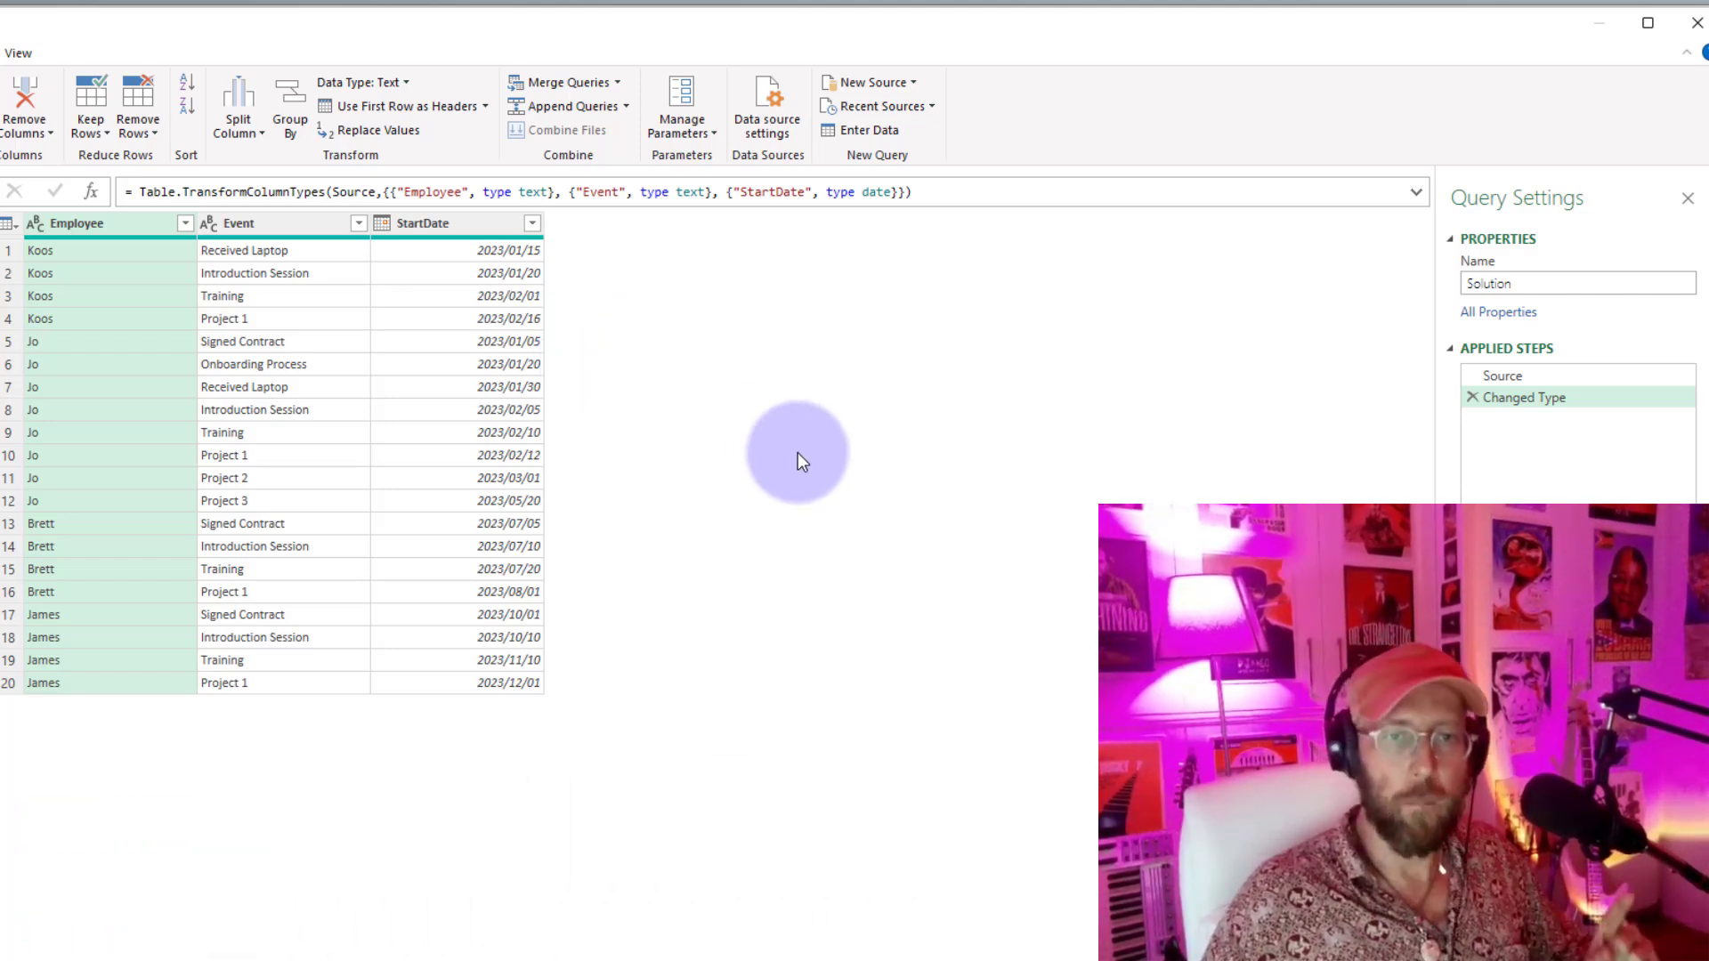
Step: Sort StartDate descending, then edit Table.Sort to sort Employee ascending first
click(532, 223)
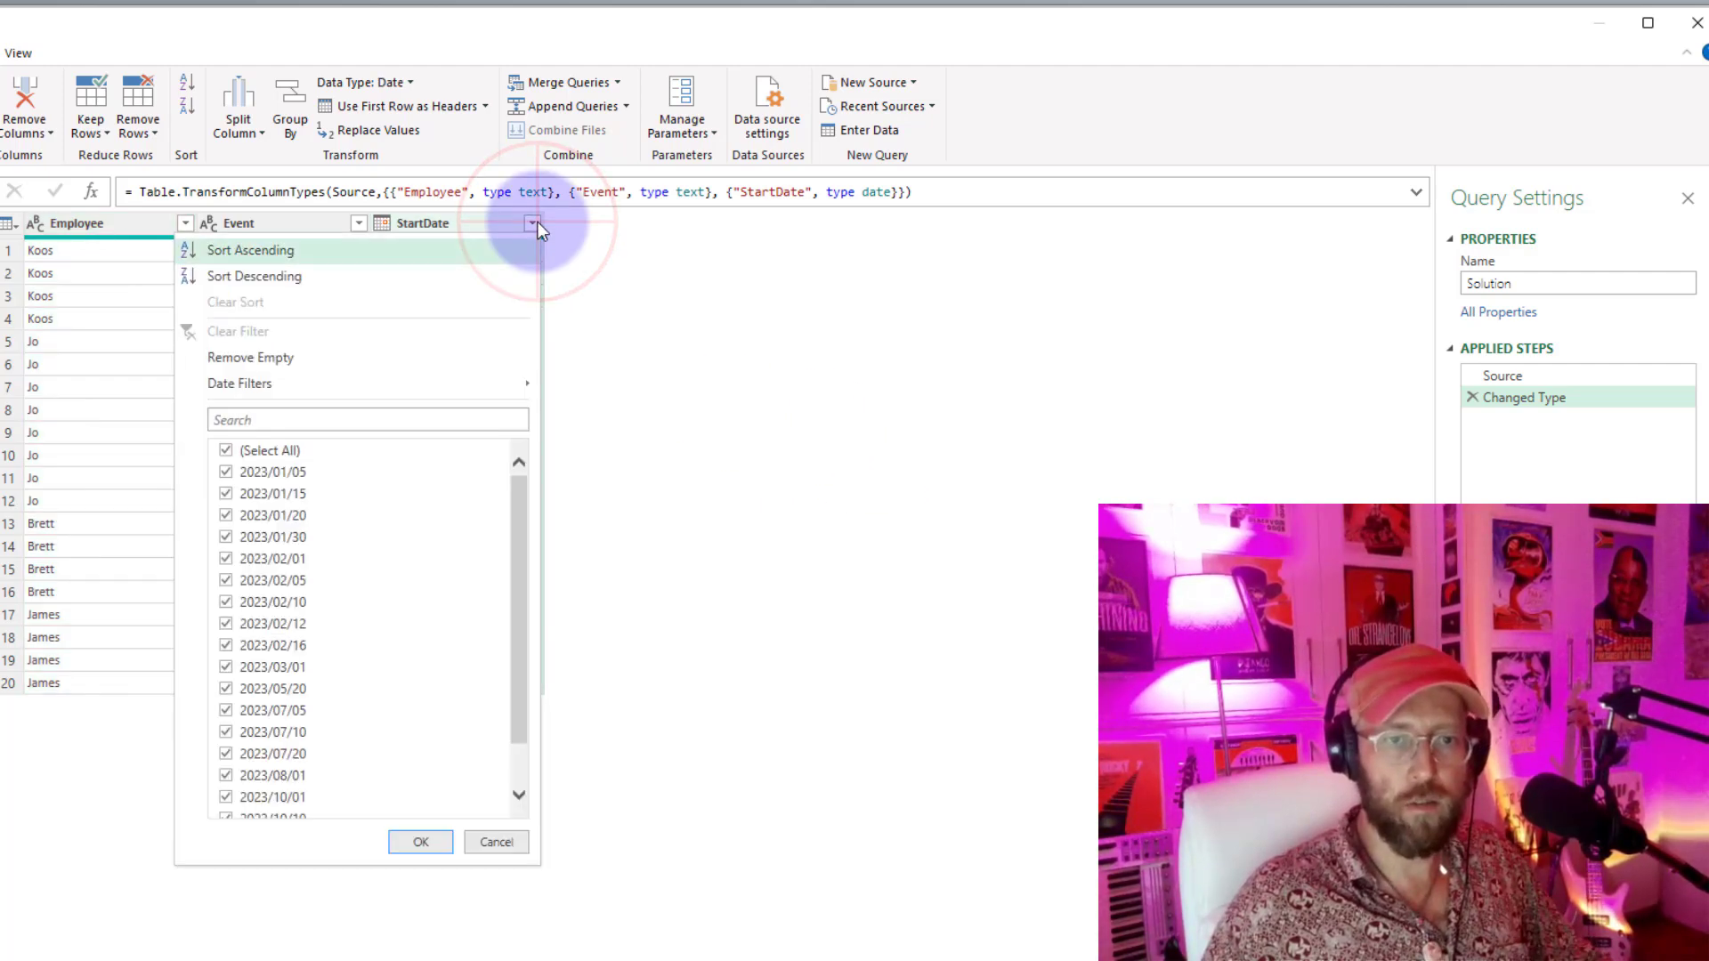
click(267, 276)
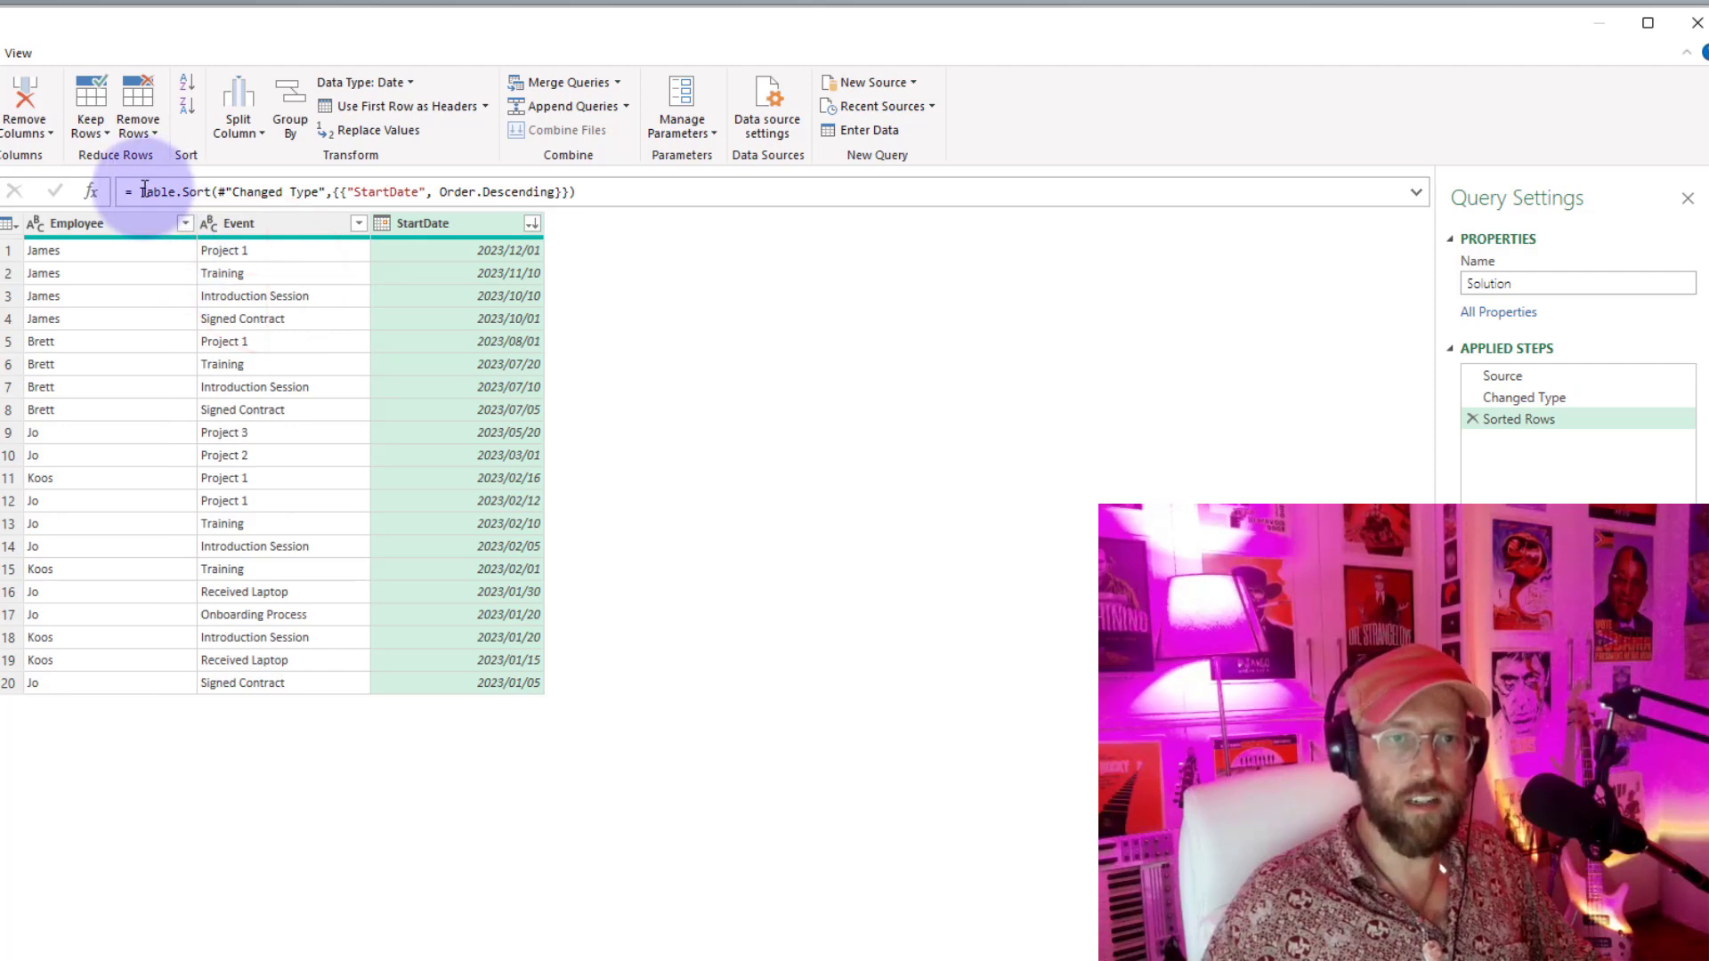
click(334, 193)
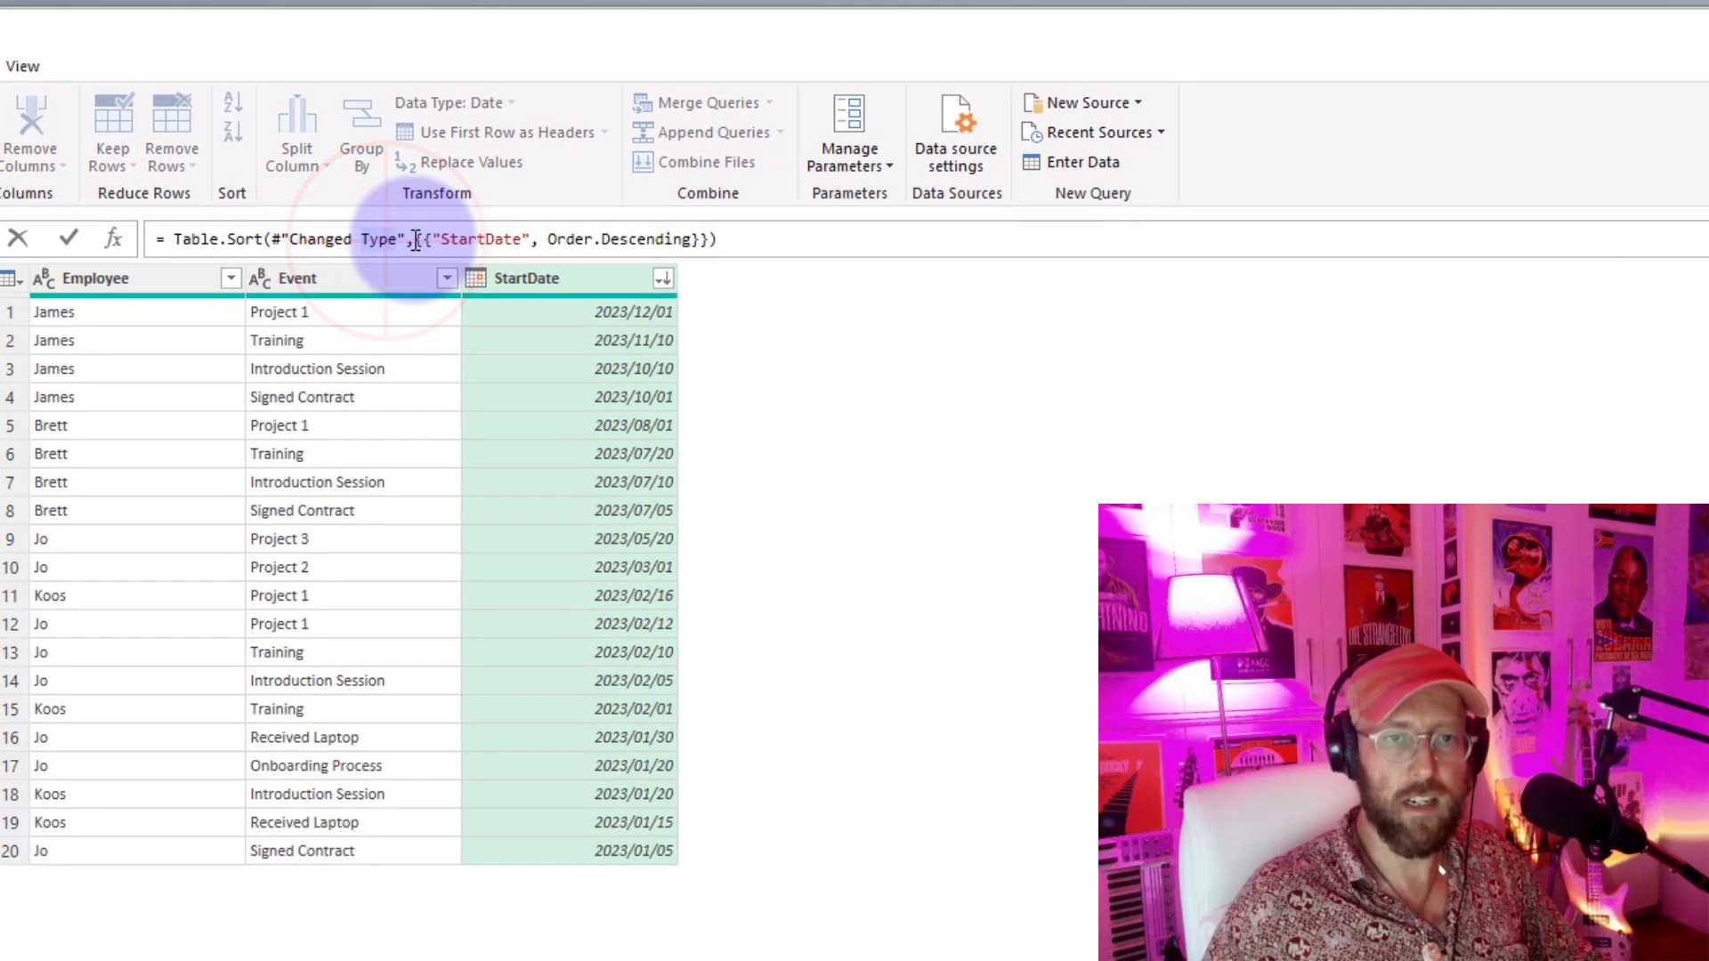
click(425, 240)
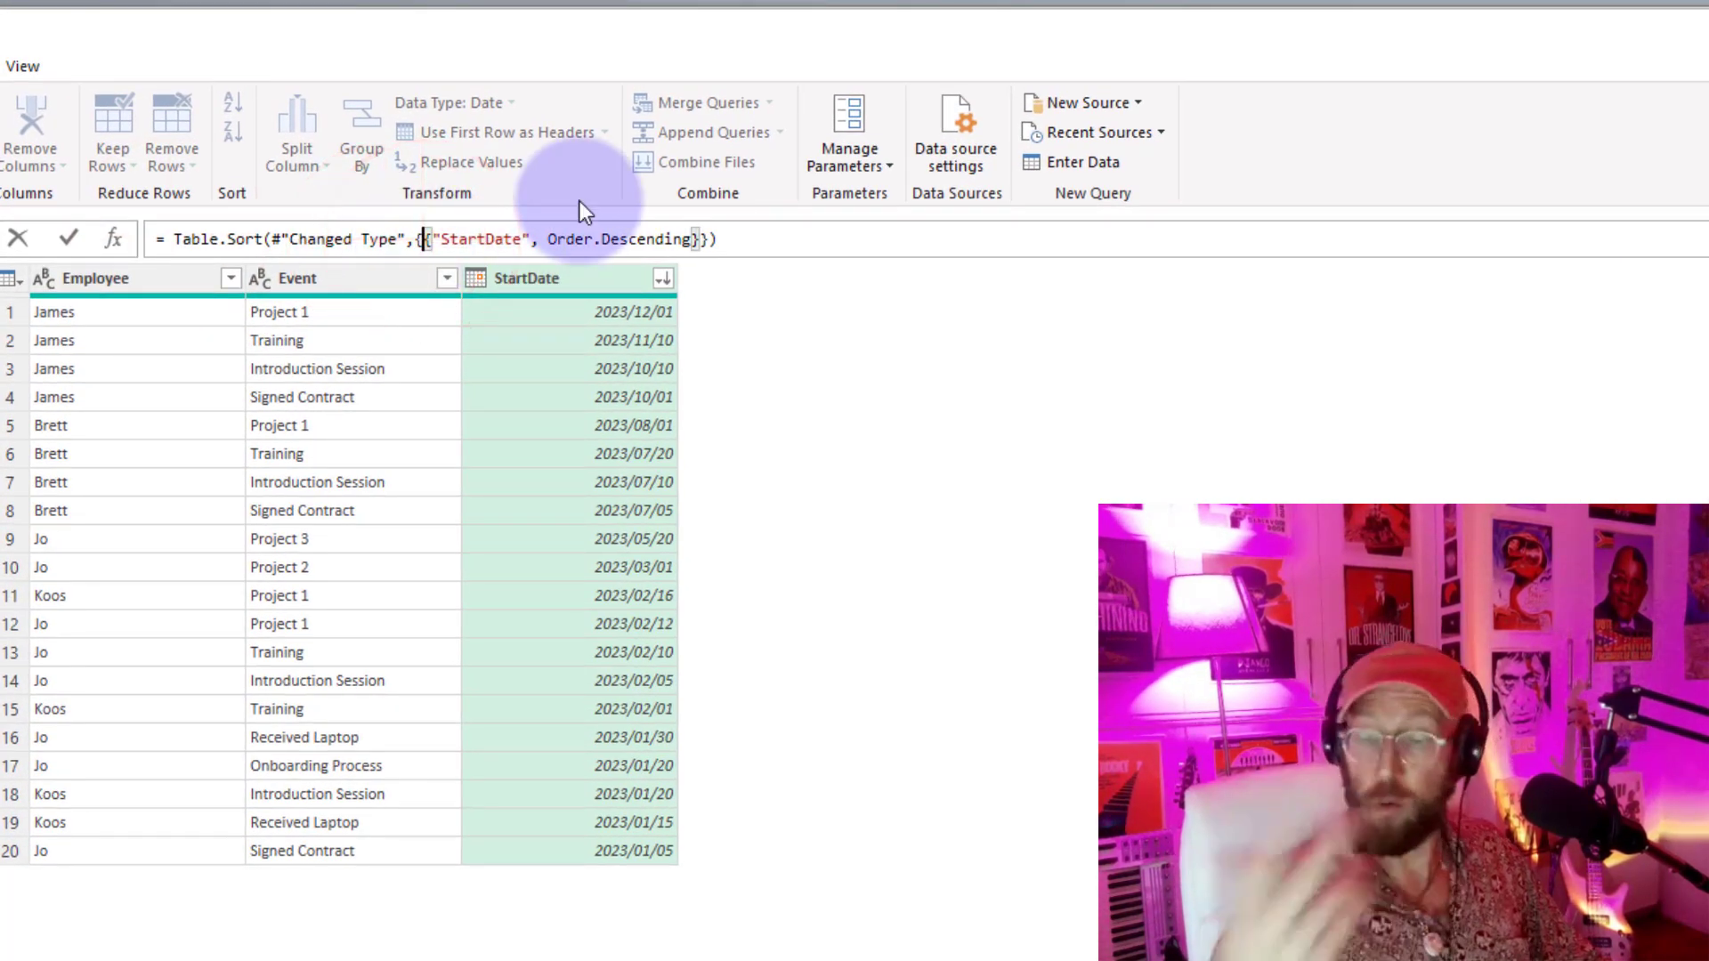
text({})
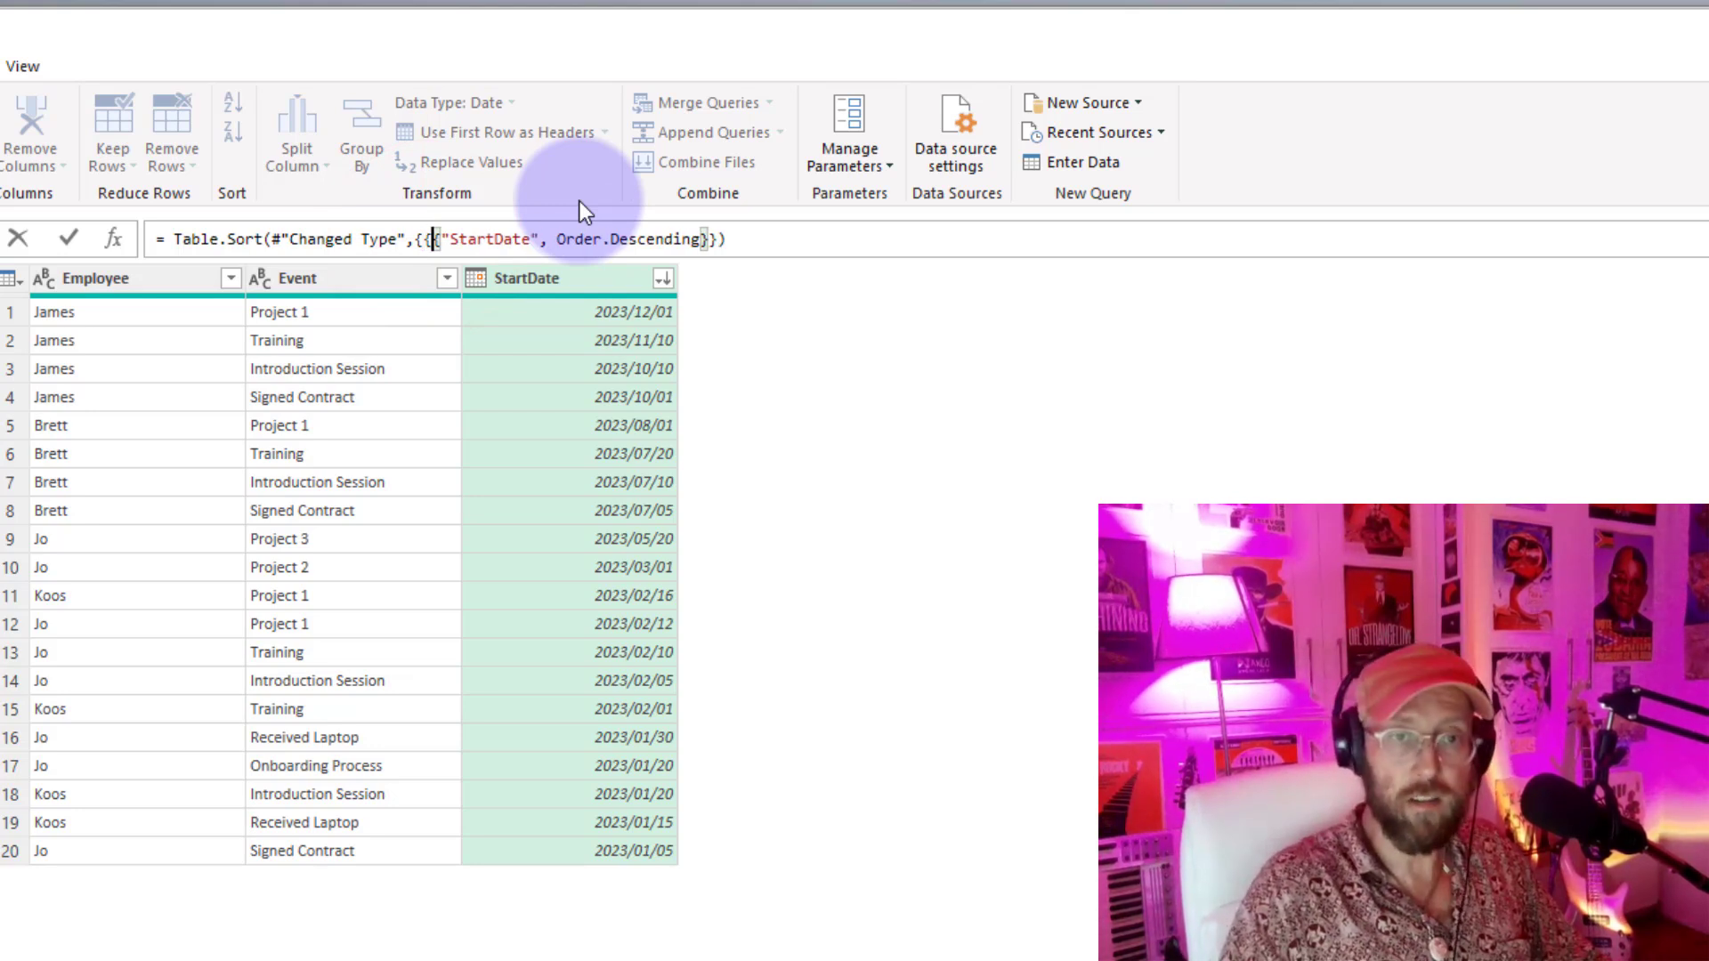
text(,)
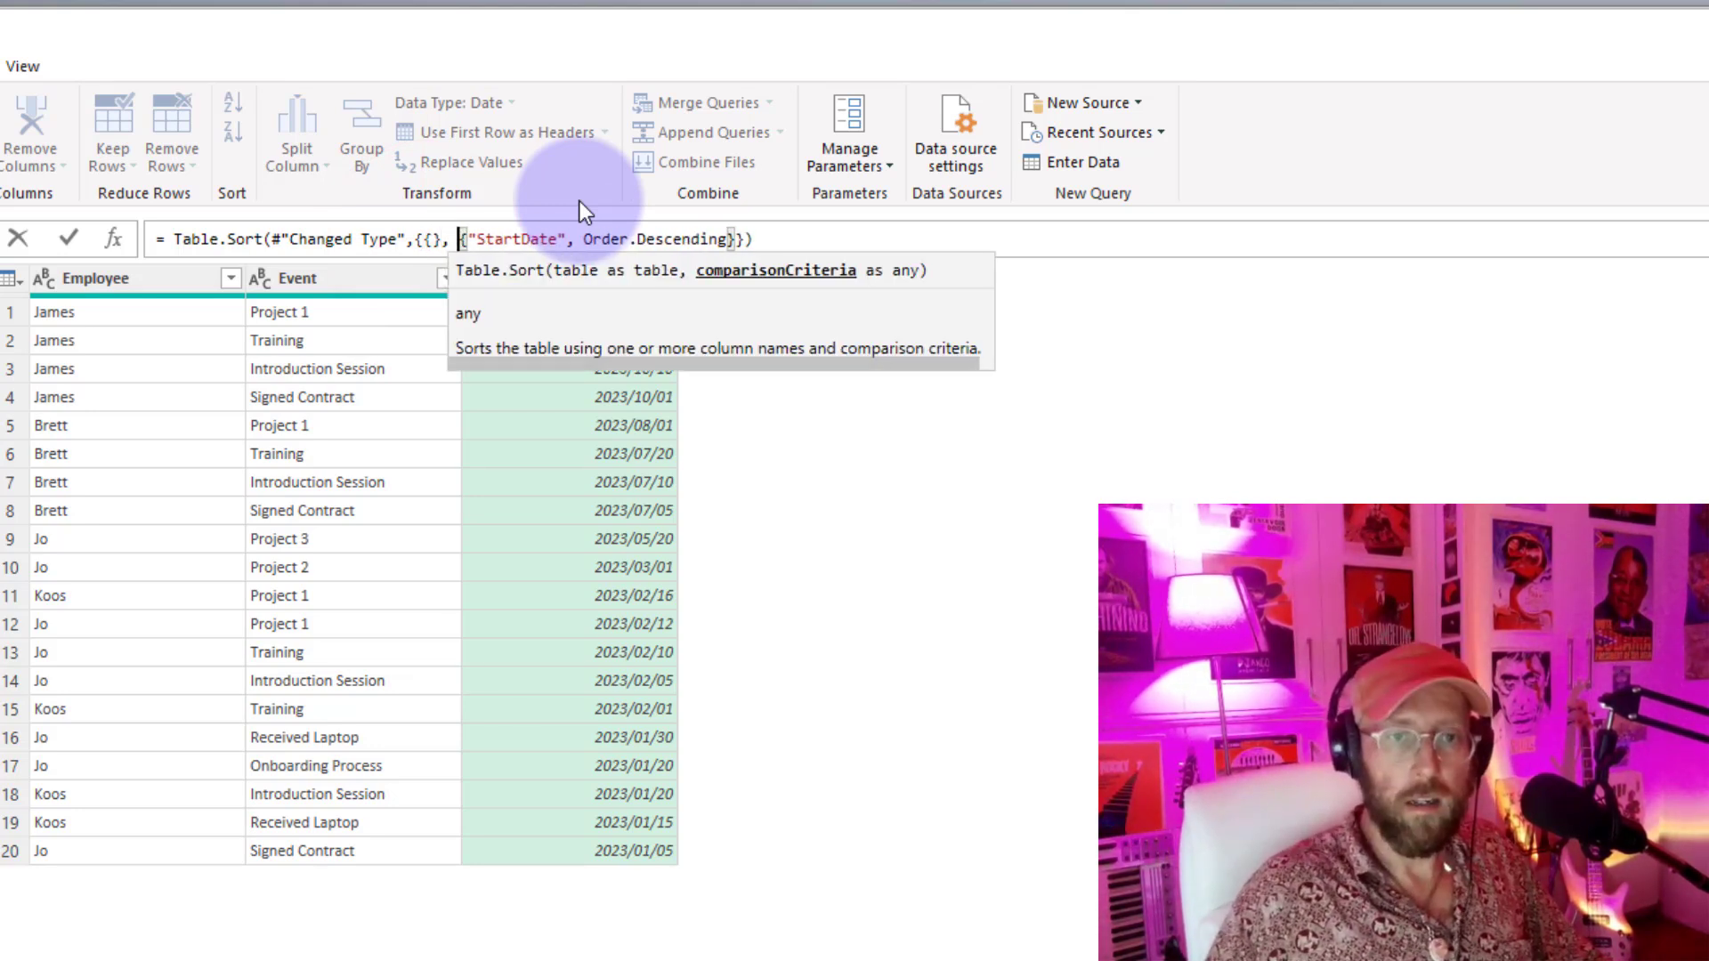
key(Left)
key(Left)
key(Left)
text("Emp)
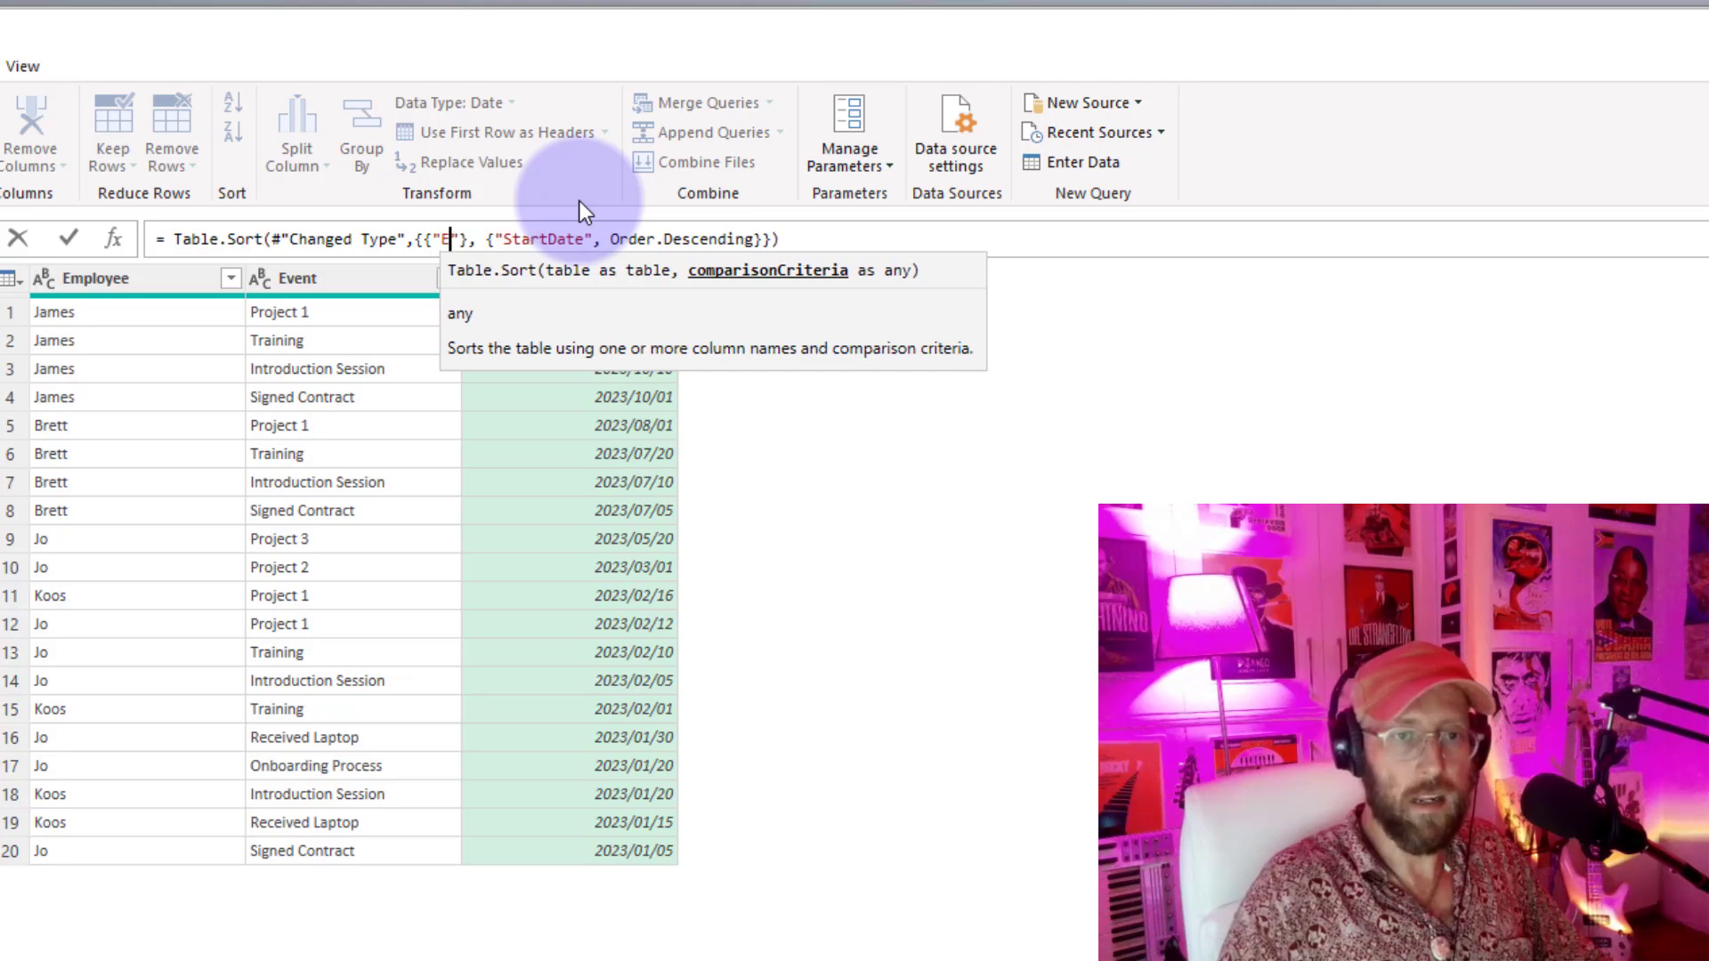
text(loyee",)
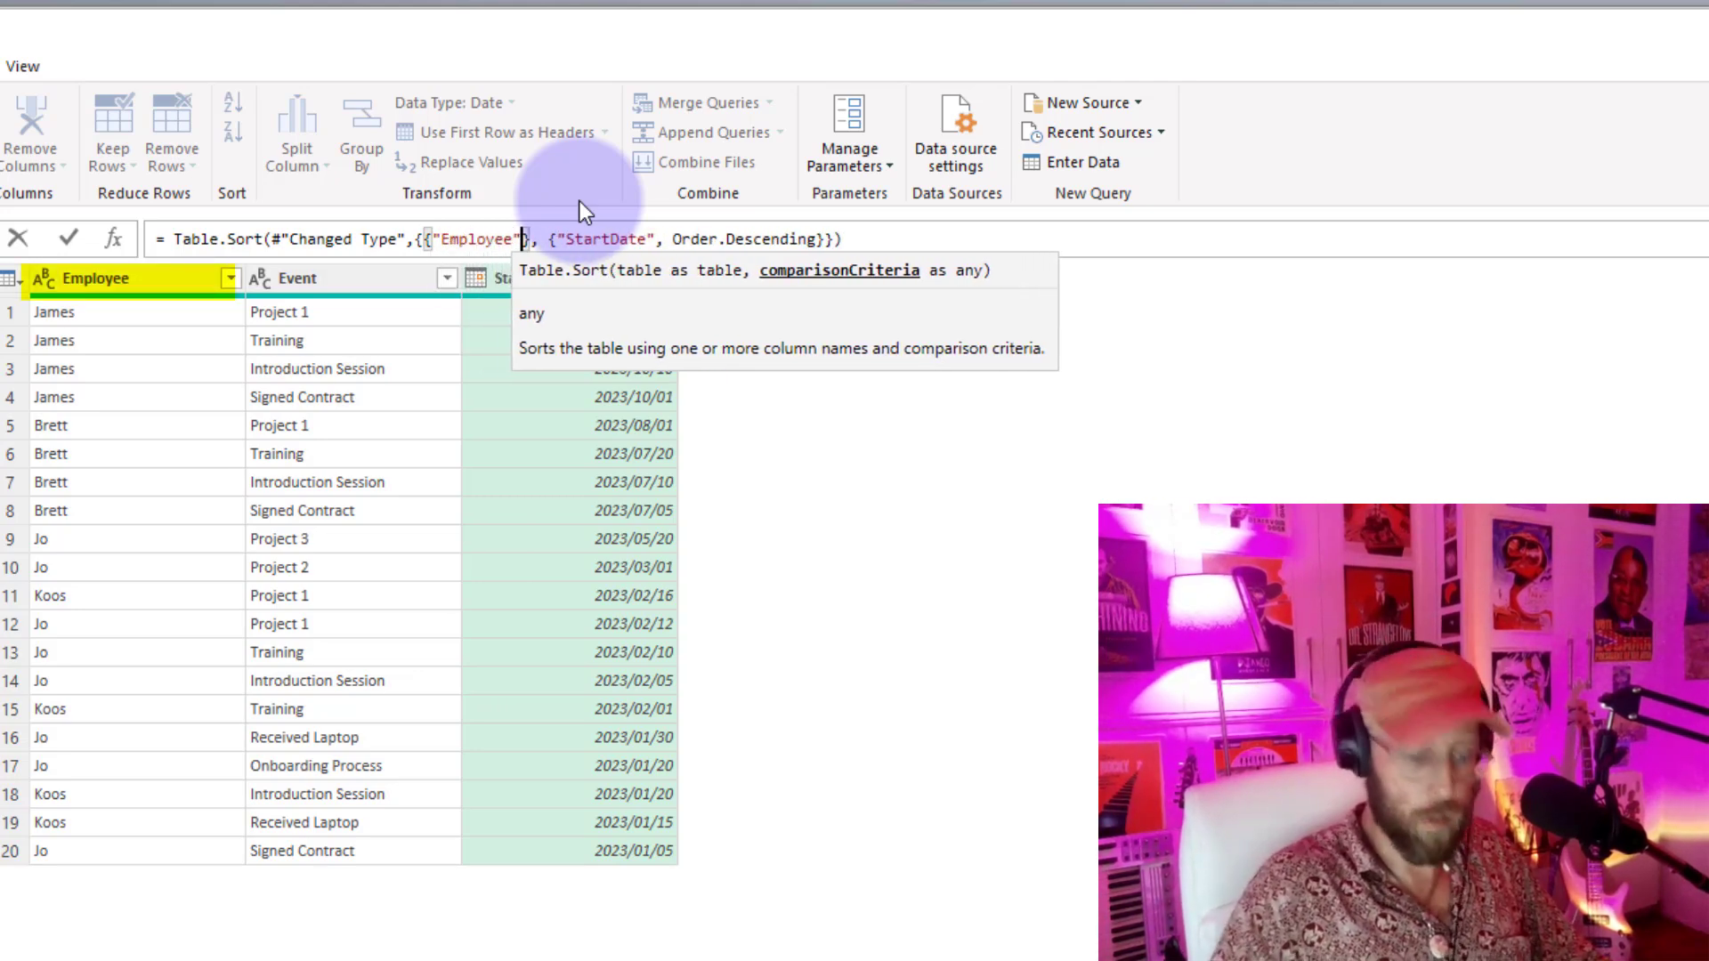
text( order)
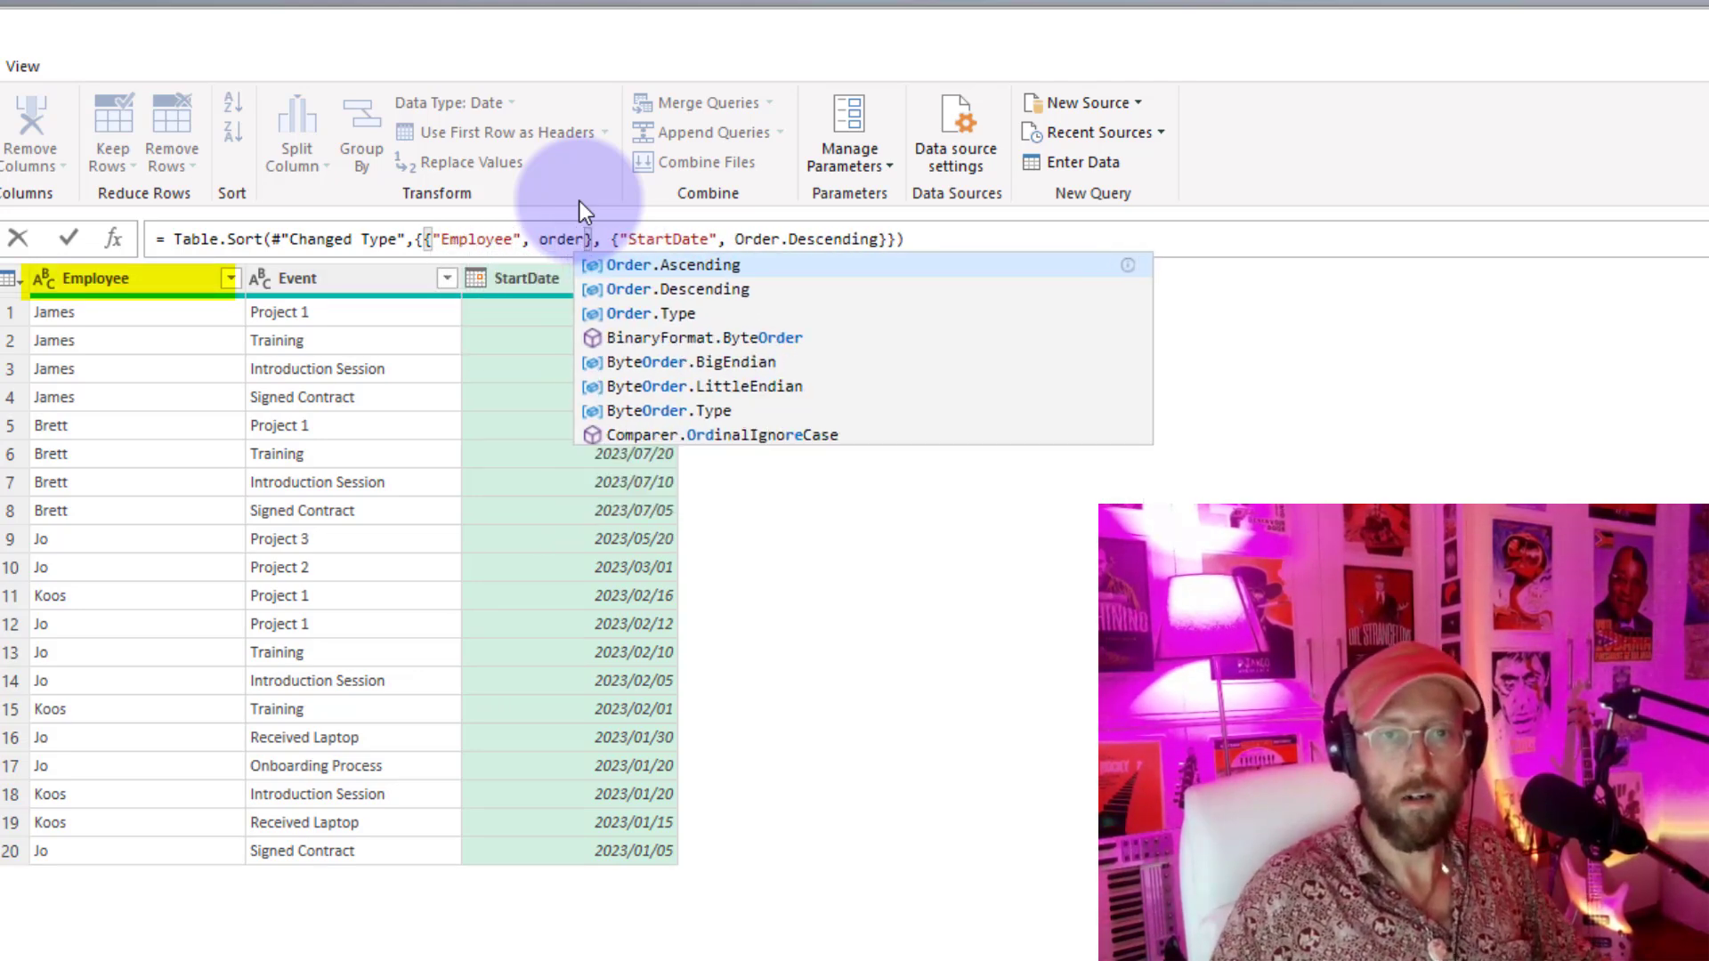
key(Tab)
key(Return)
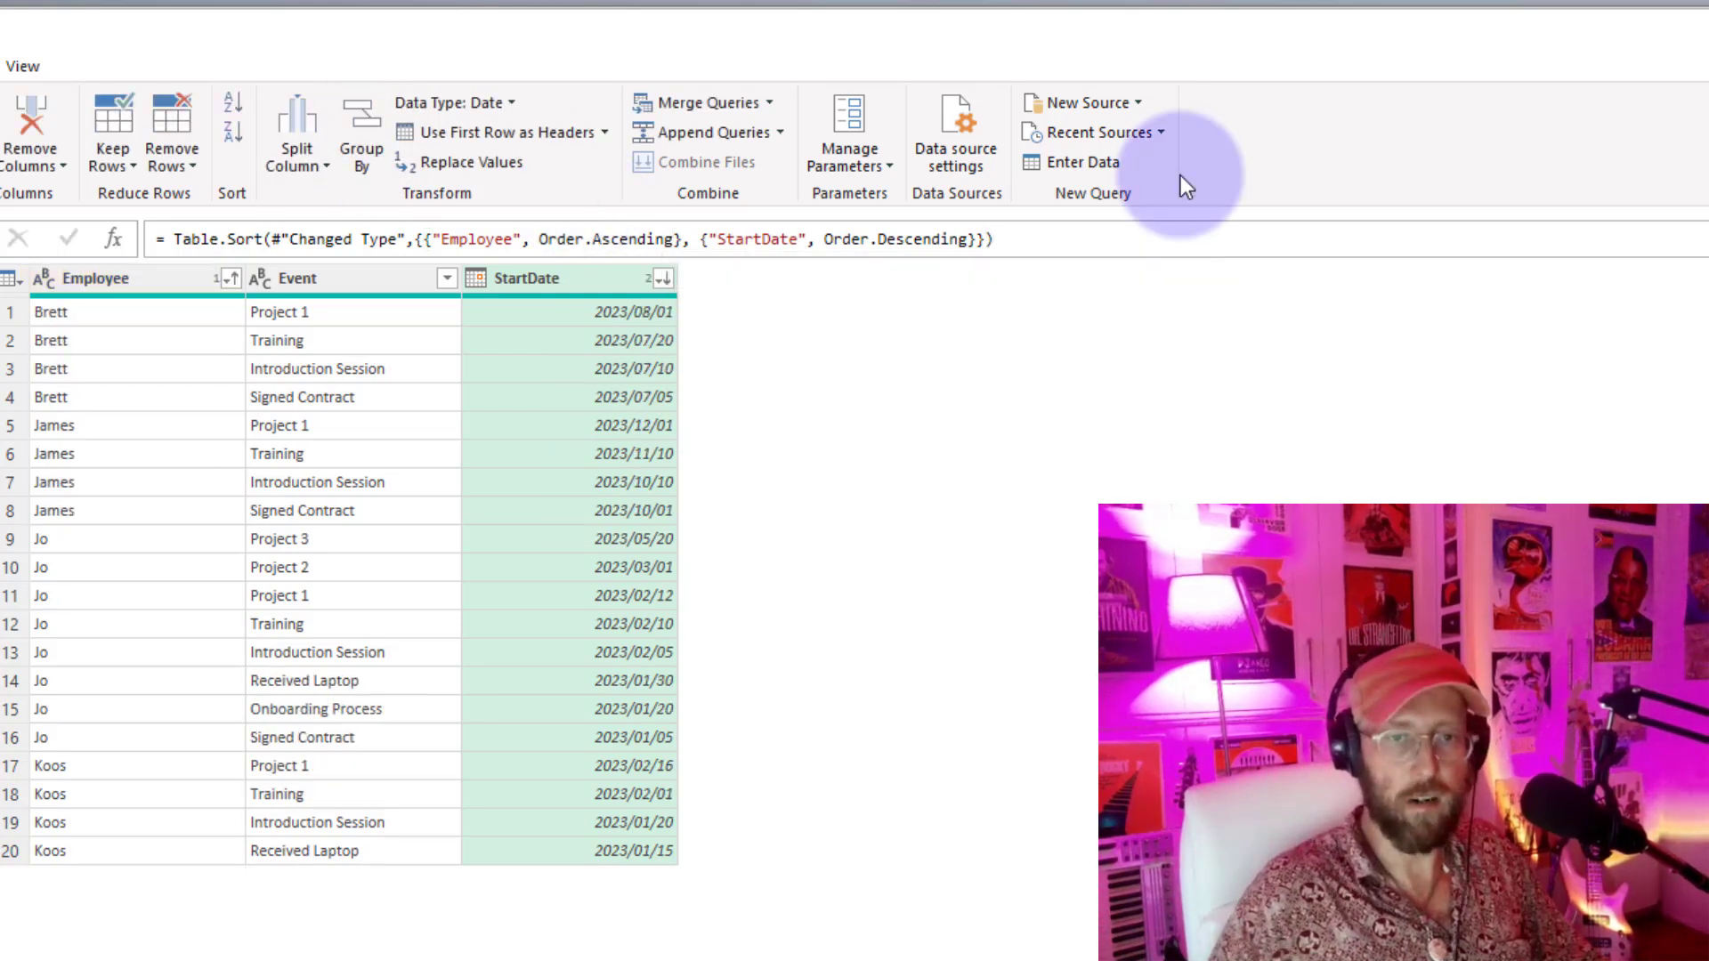
Step: Check that Brett's rows run from his newest start date down to 2023/07/05
click(94, 340)
click(131, 397)
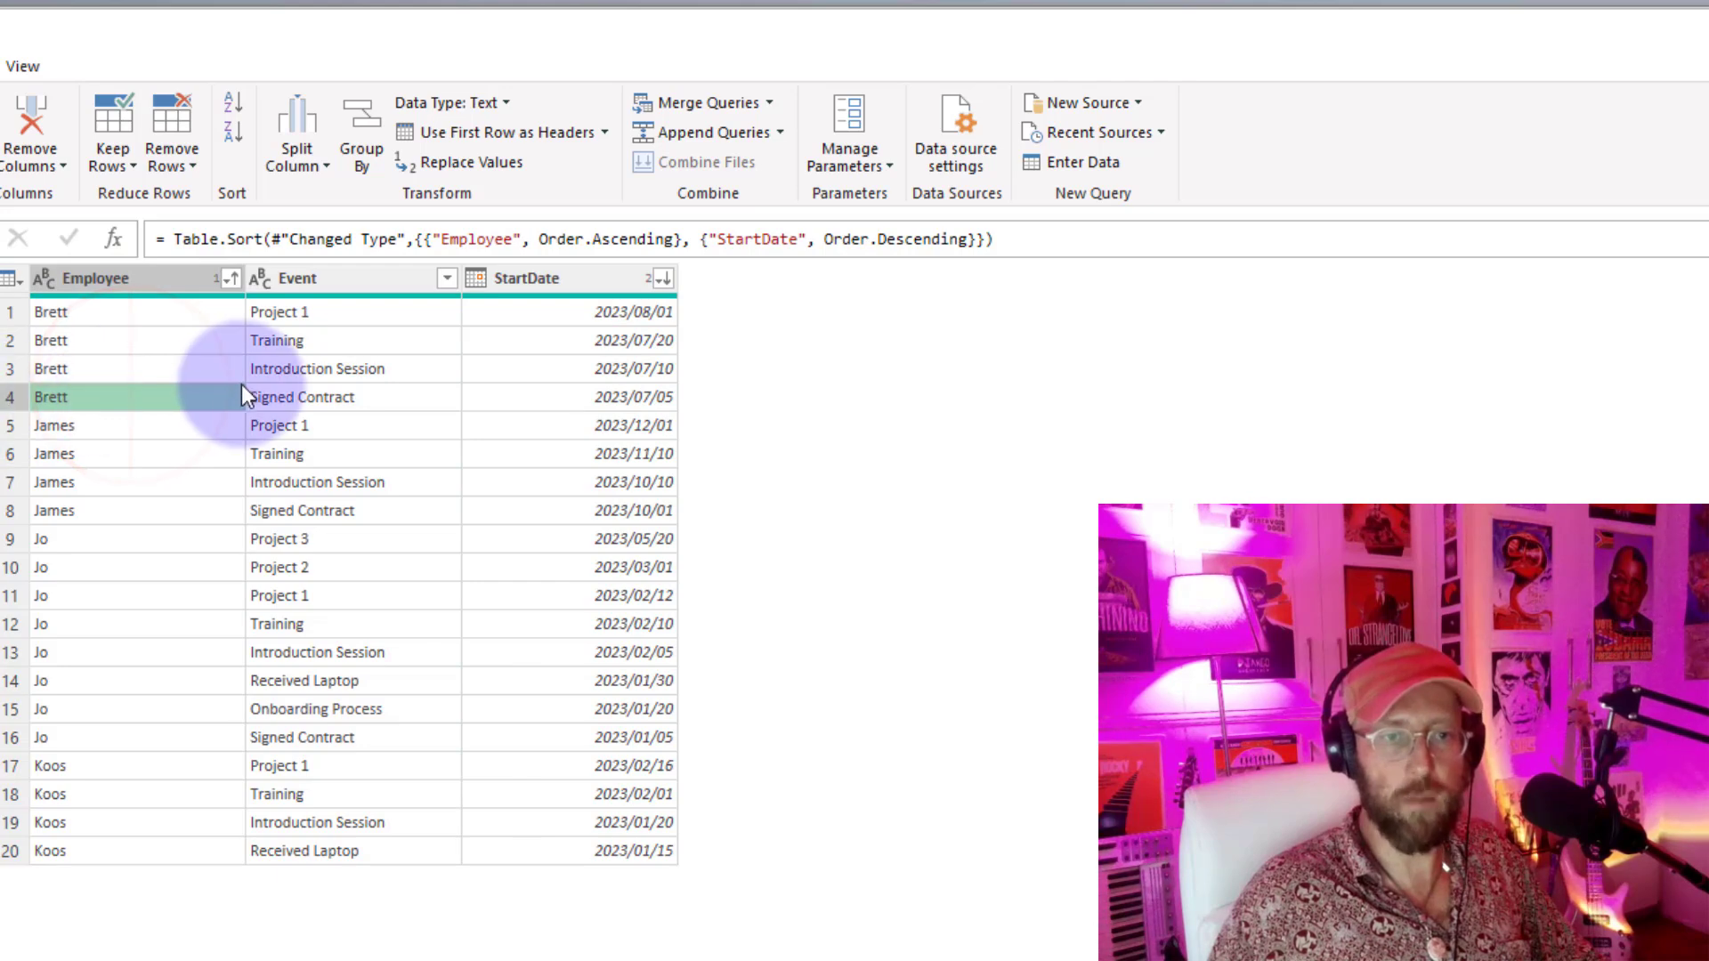
click(511, 403)
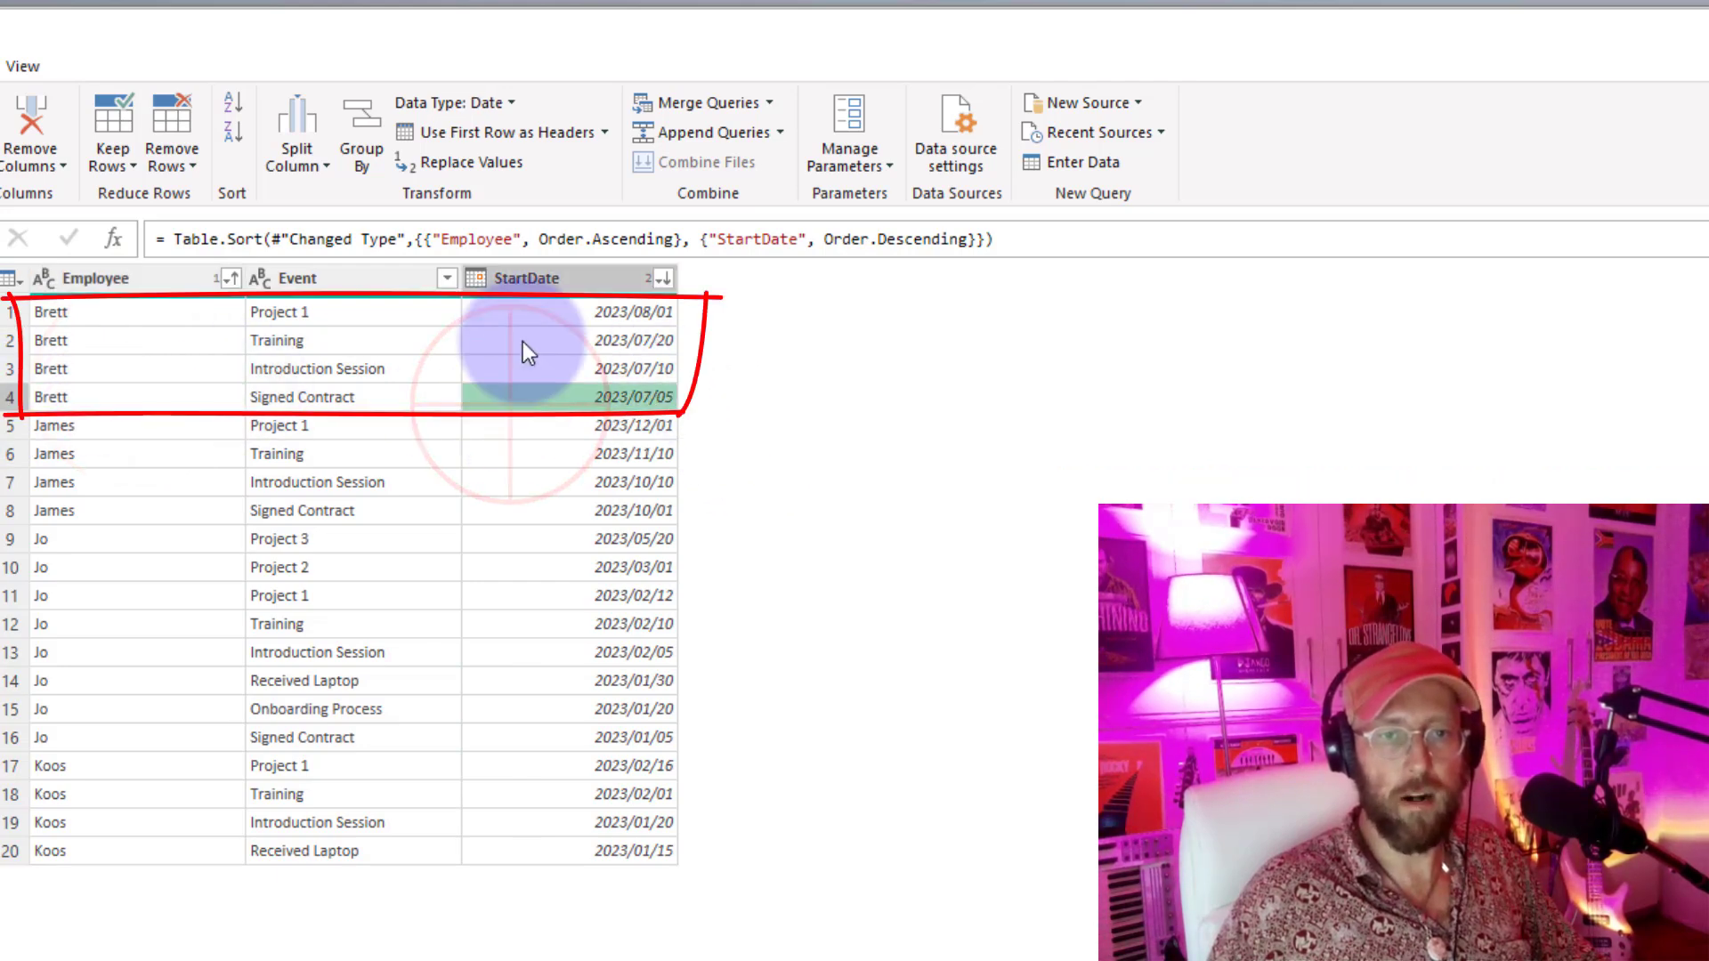
click(528, 312)
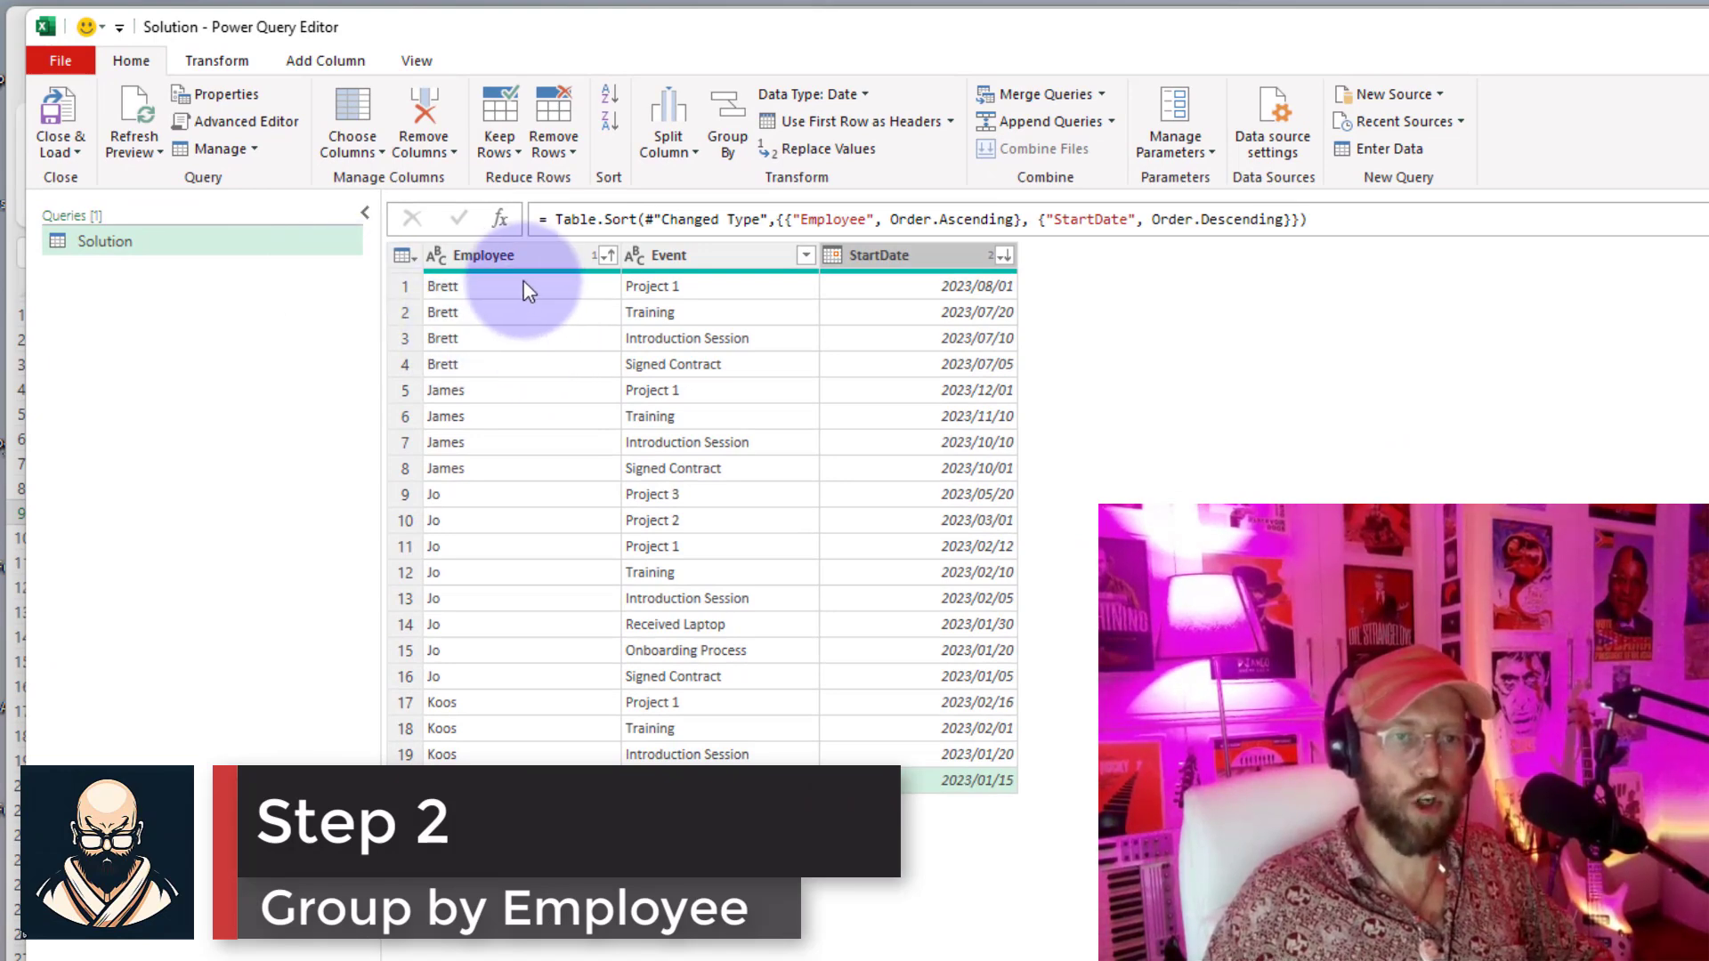
Step: In Group By, choose Employee with the All Rows operation and select the default Count name
click(220, 61)
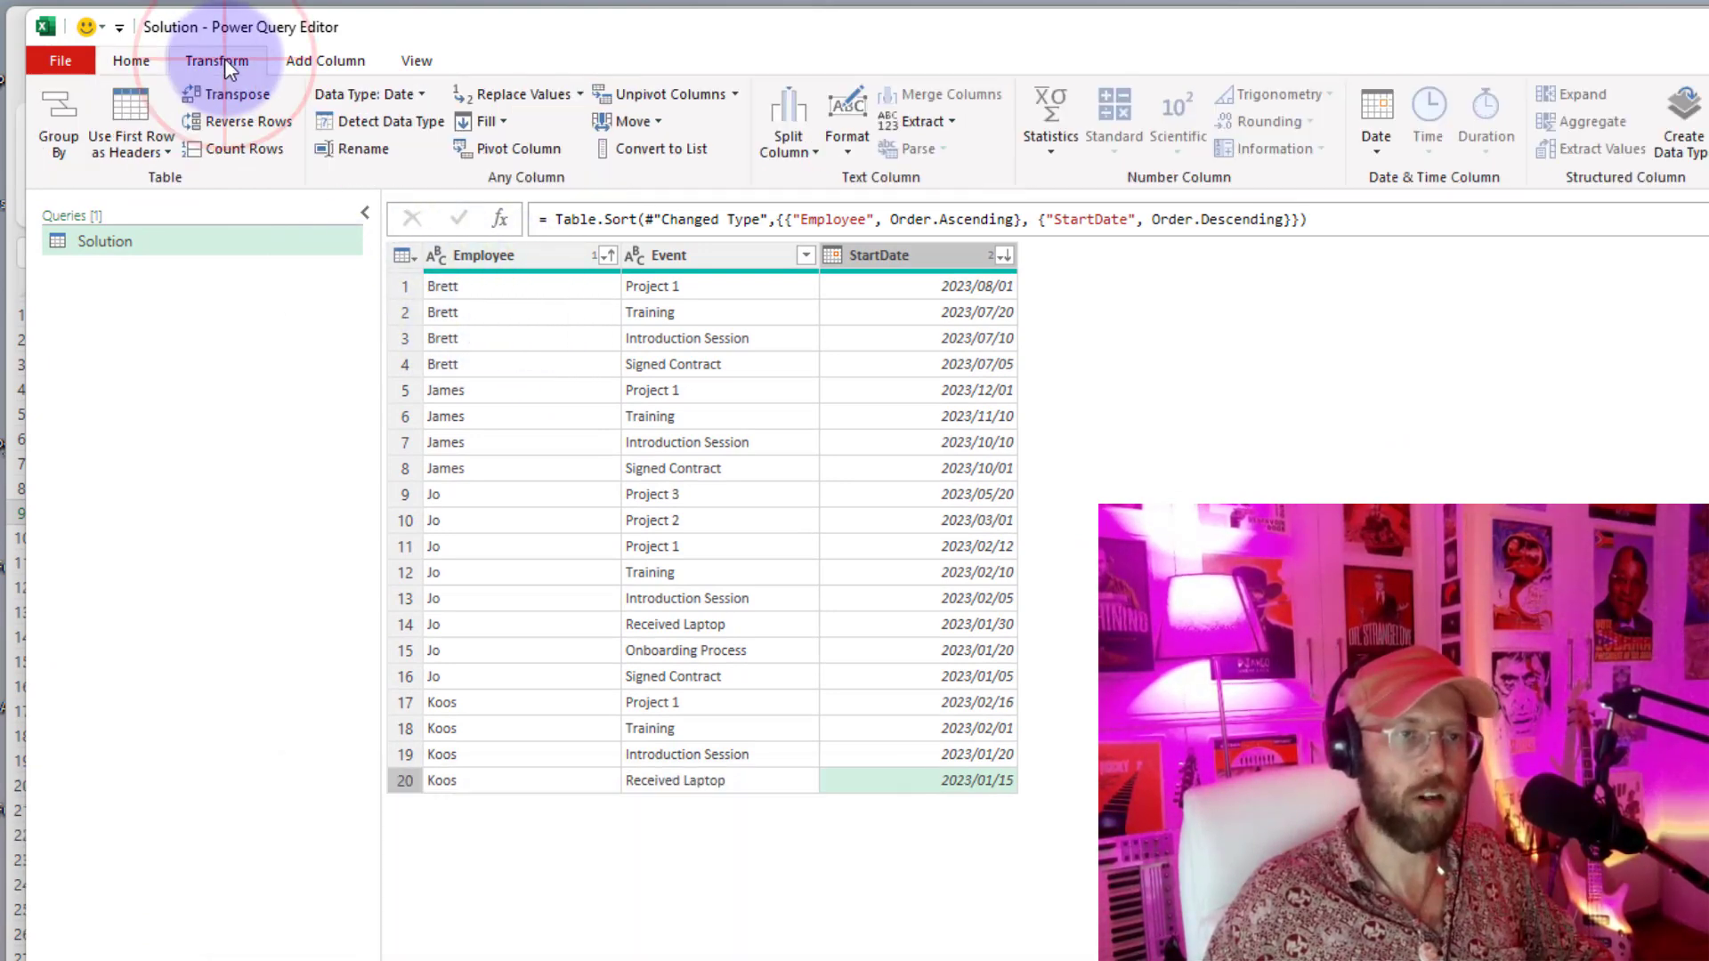
click(59, 129)
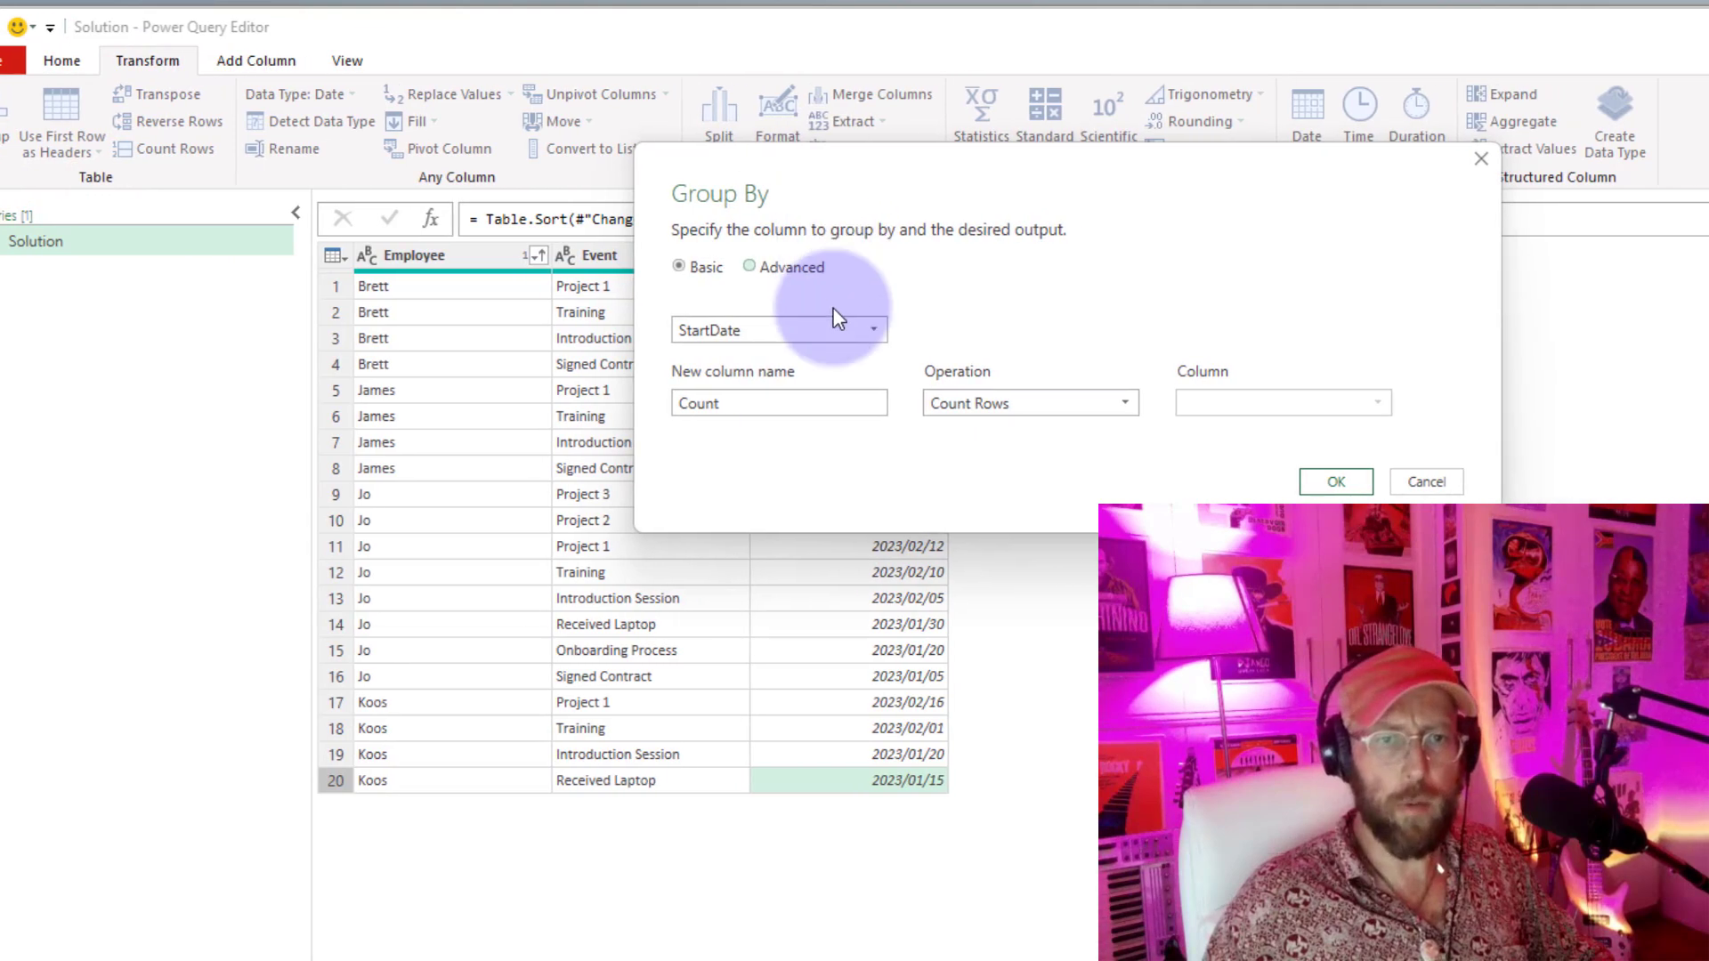
click(944, 331)
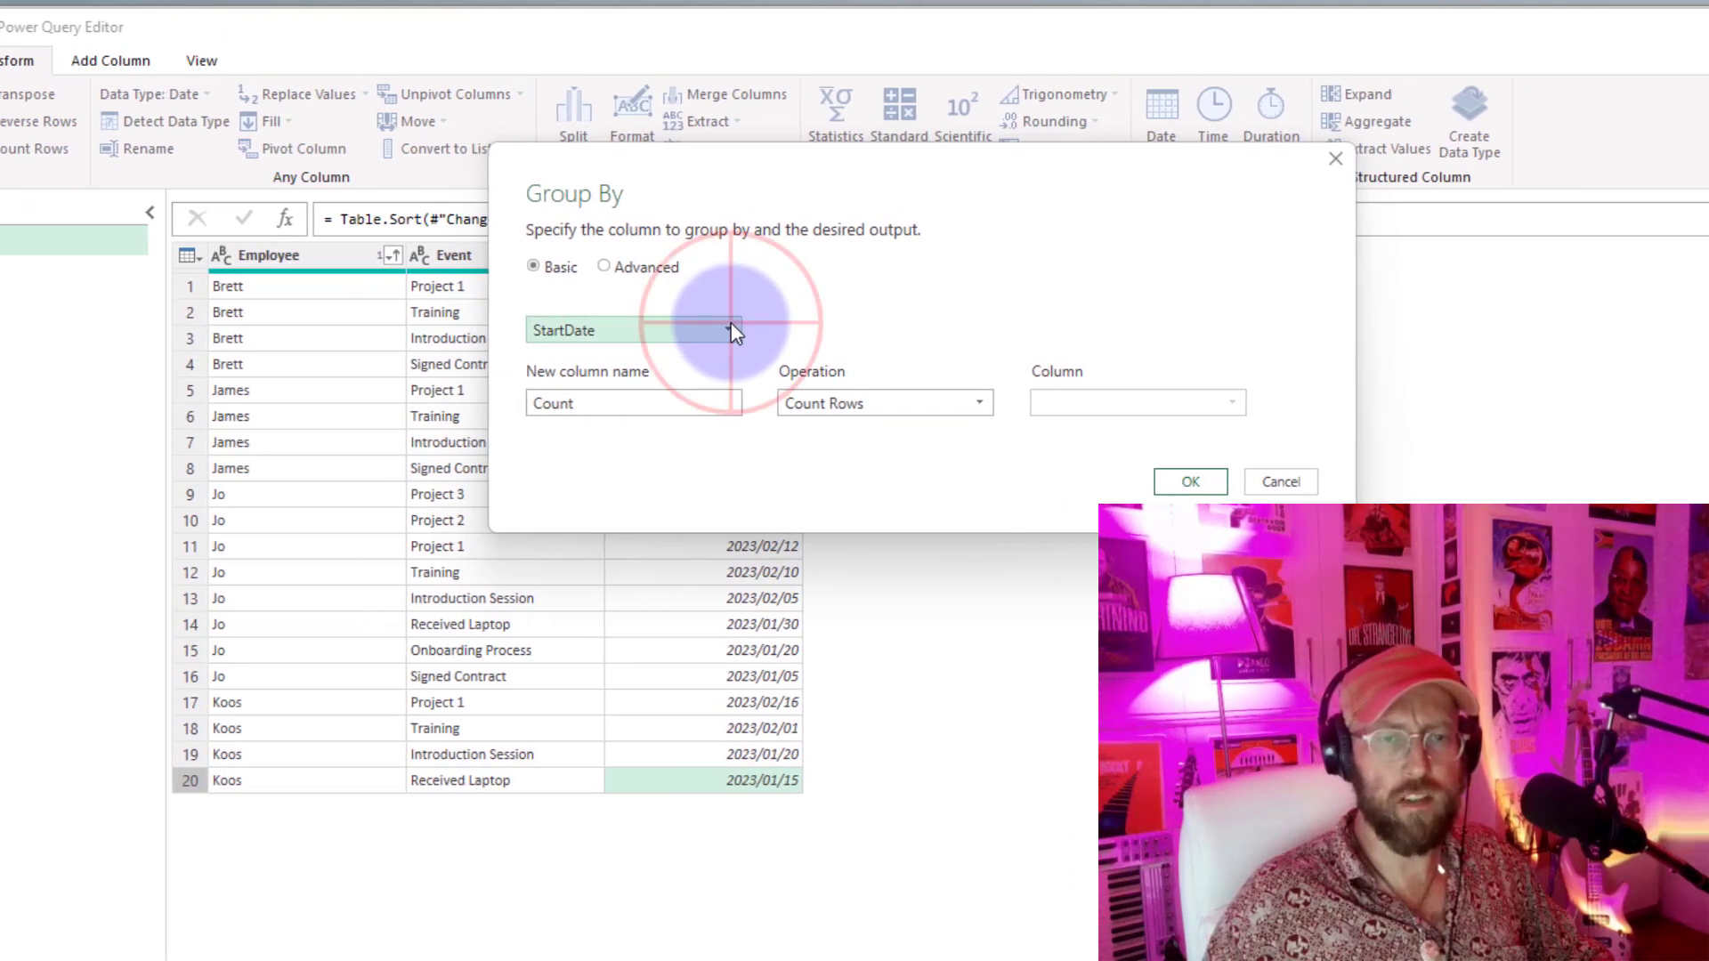
click(562, 356)
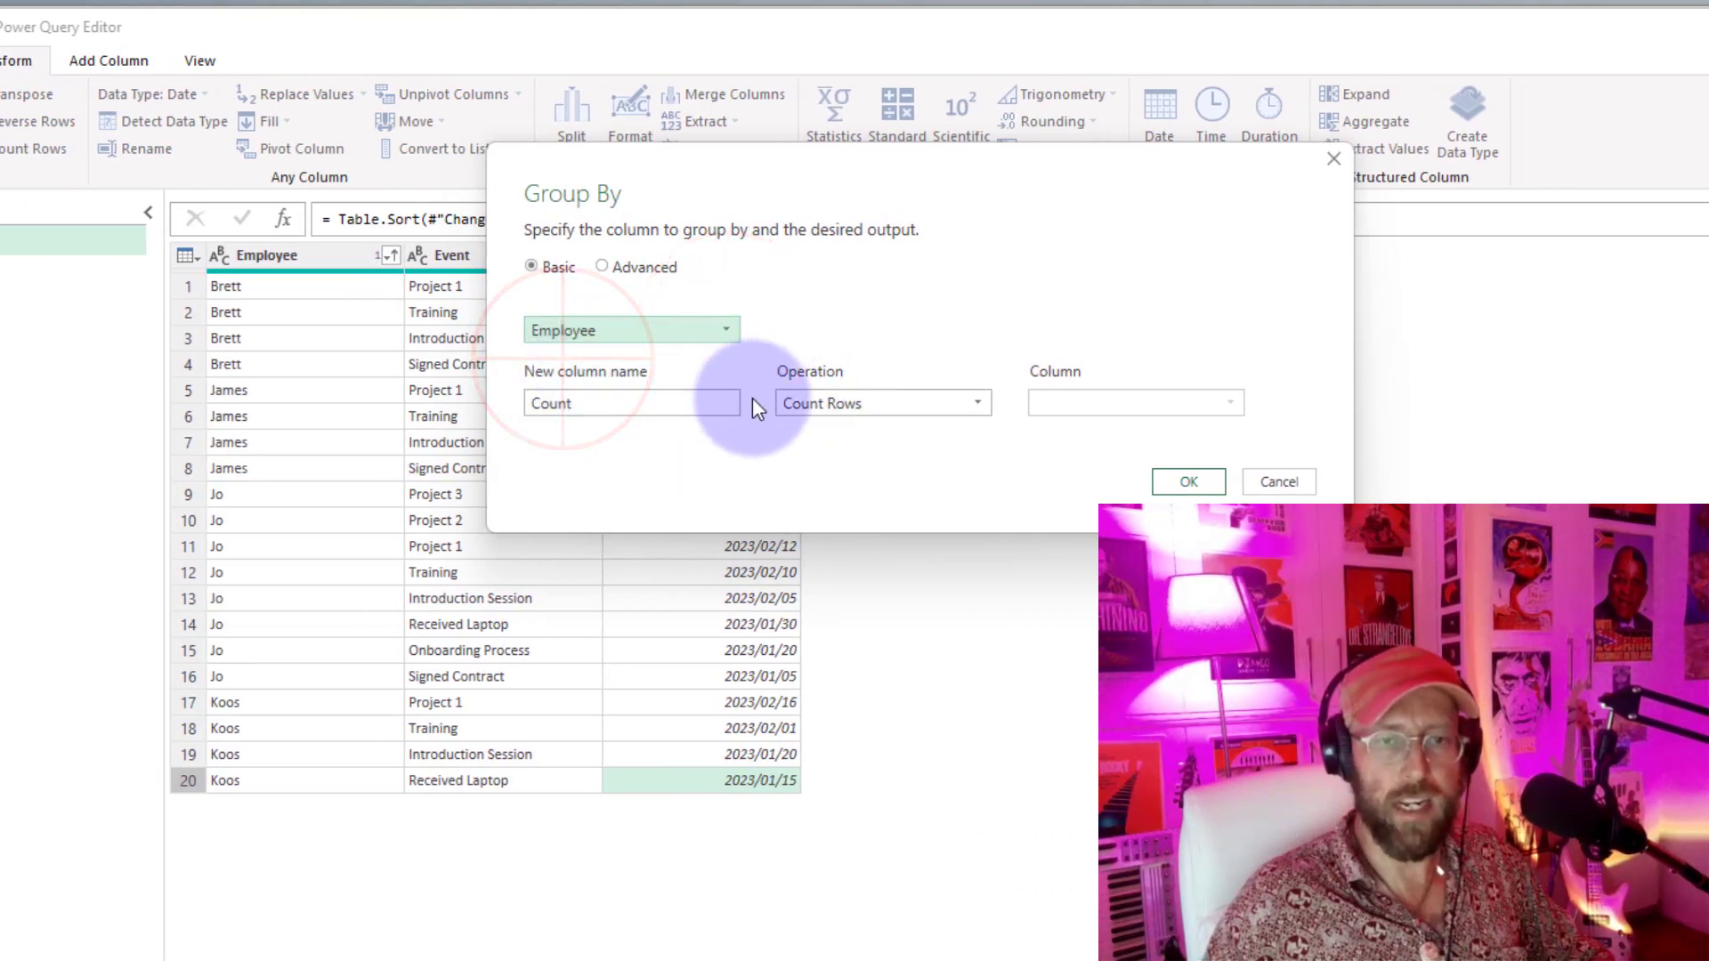
click(899, 405)
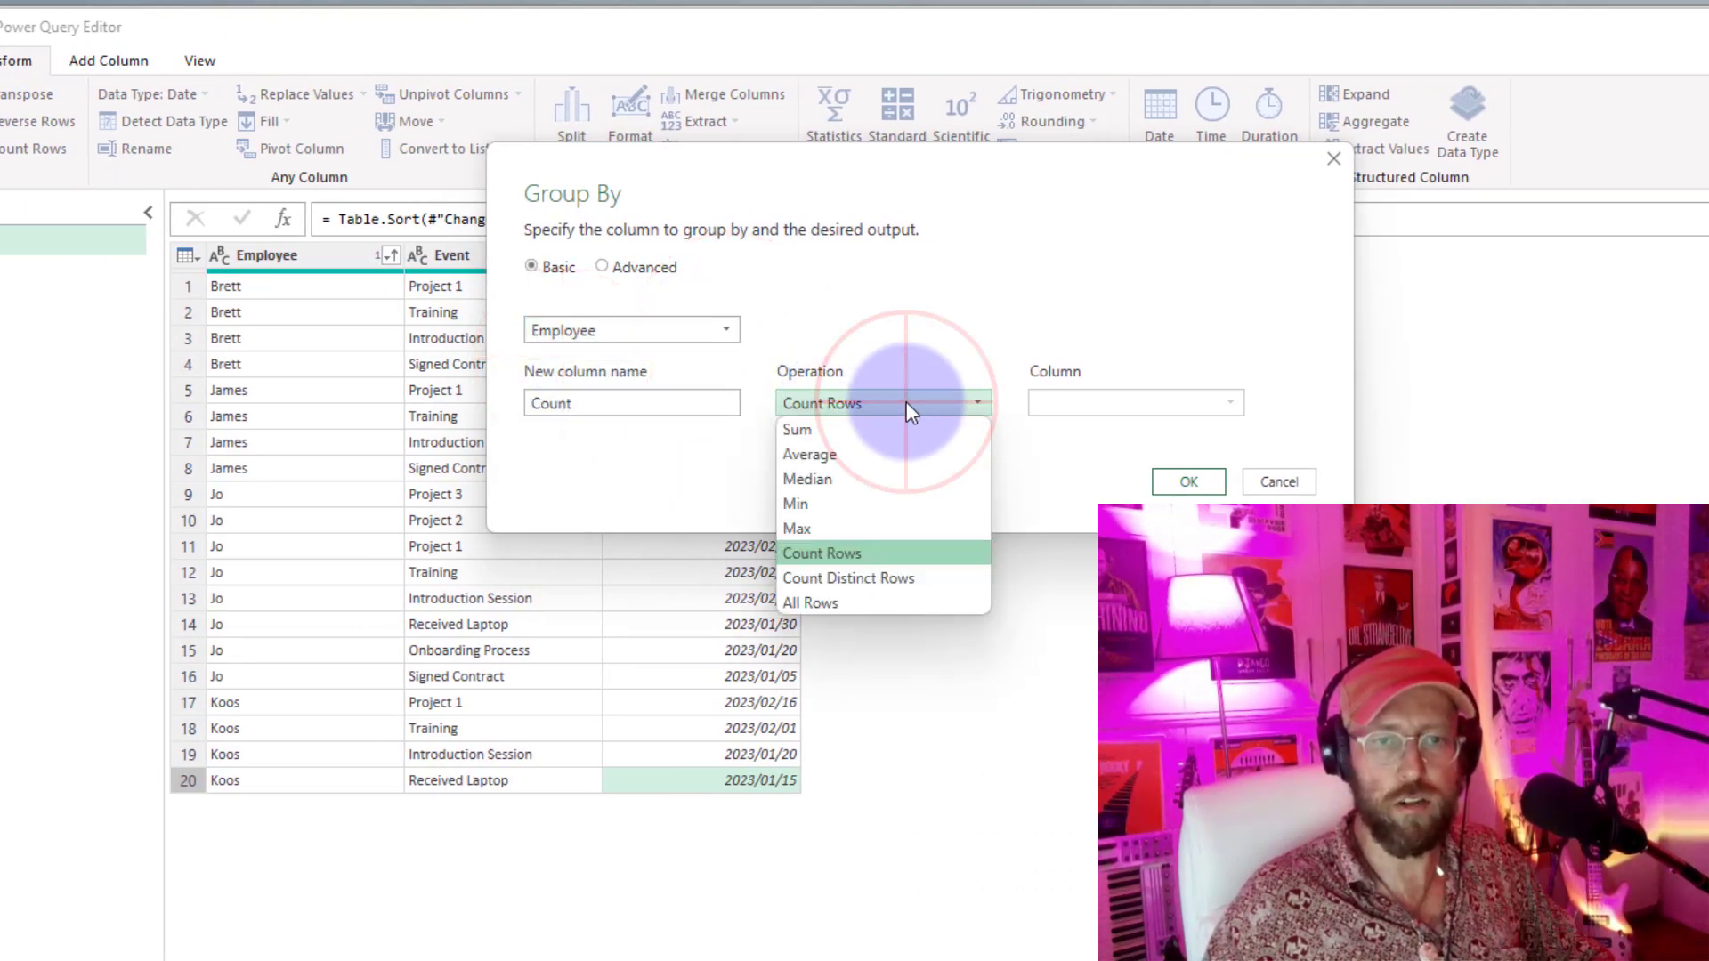
click(853, 602)
double_click(586, 403)
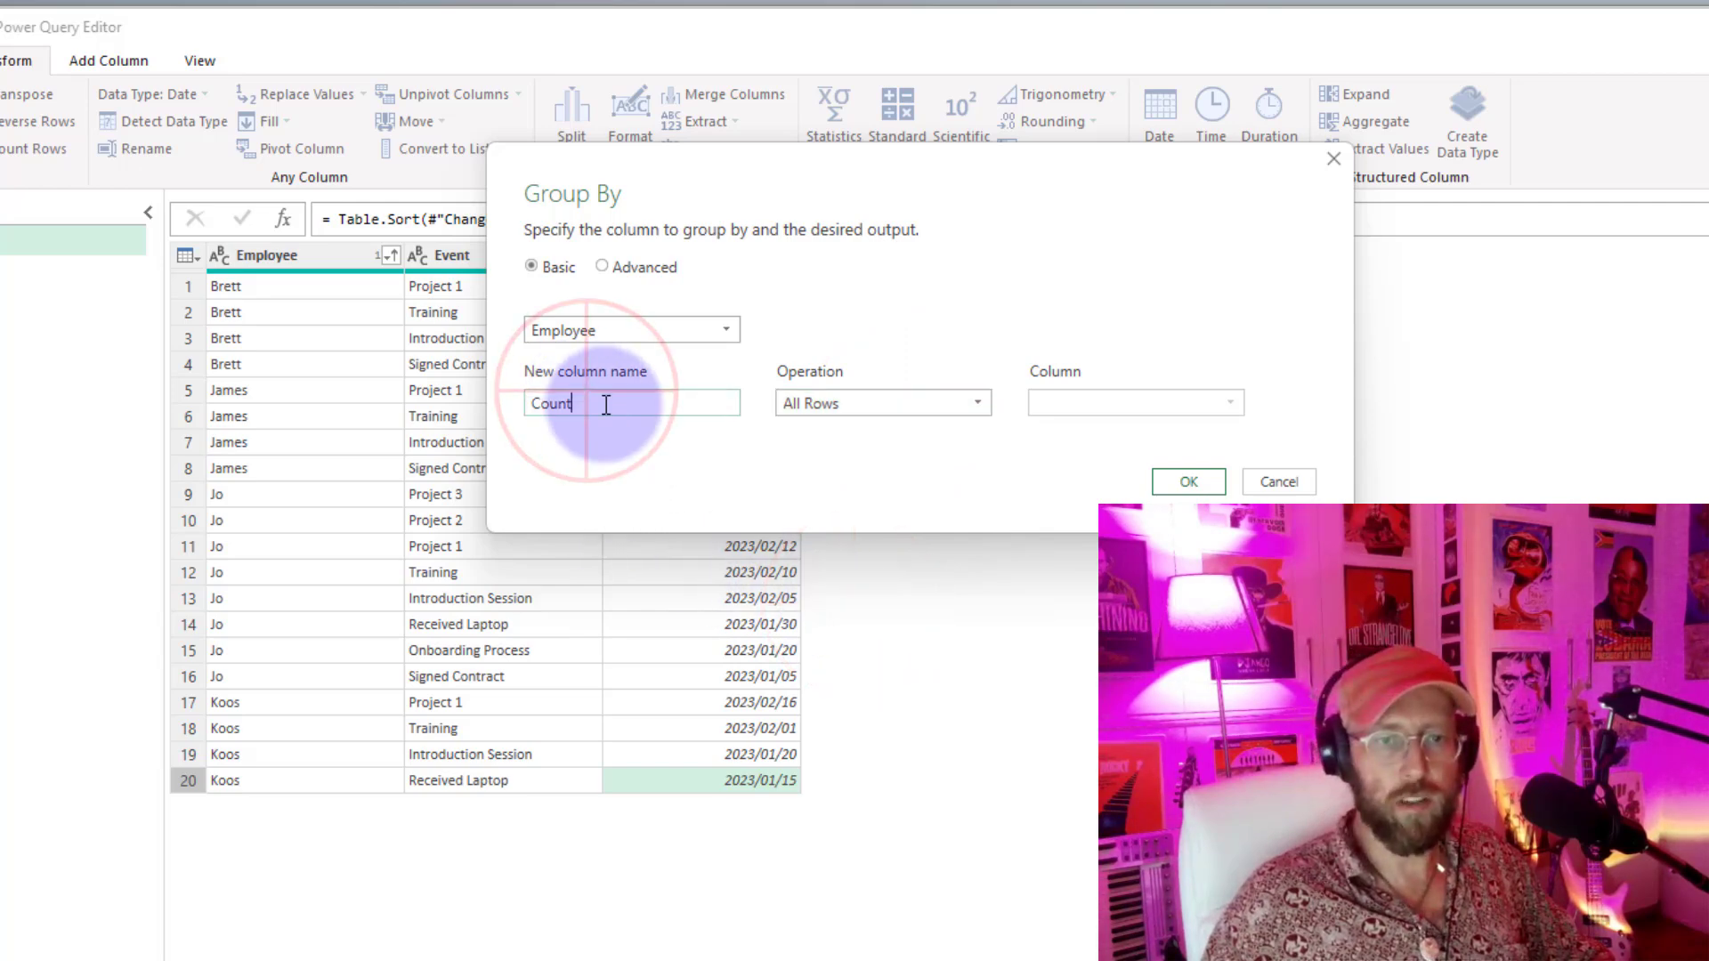
Step: Name the new column All, apply the grouping, and preview Brett's nested events table
text(All)
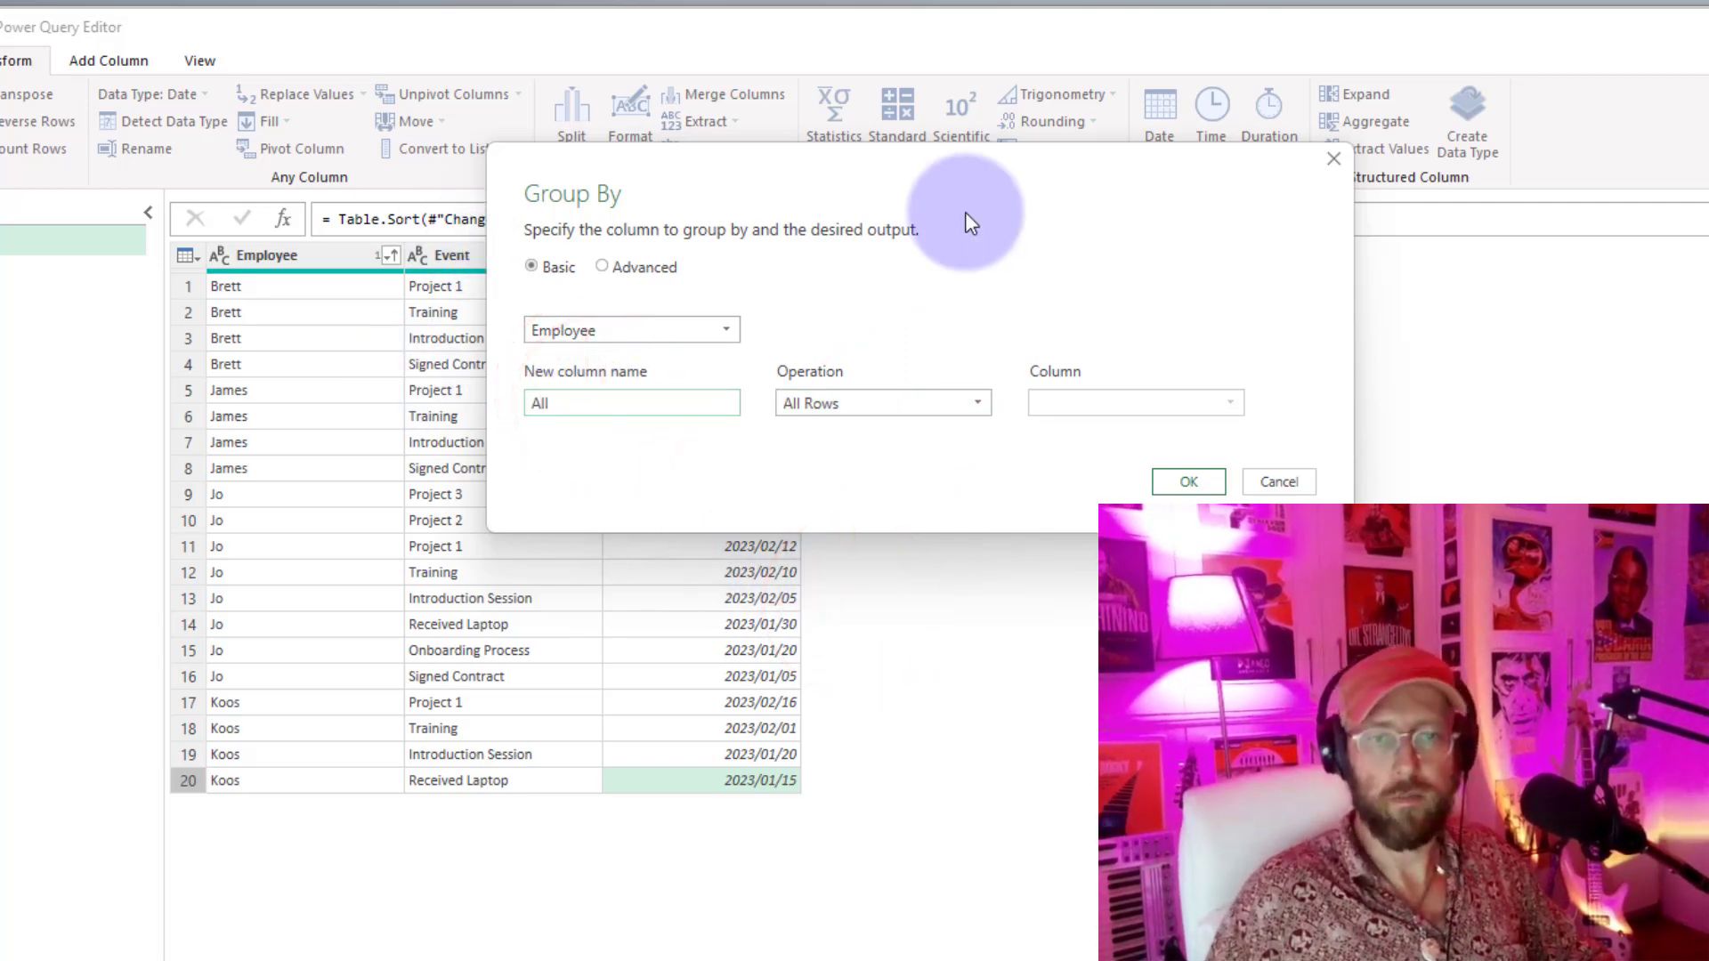
click(1189, 482)
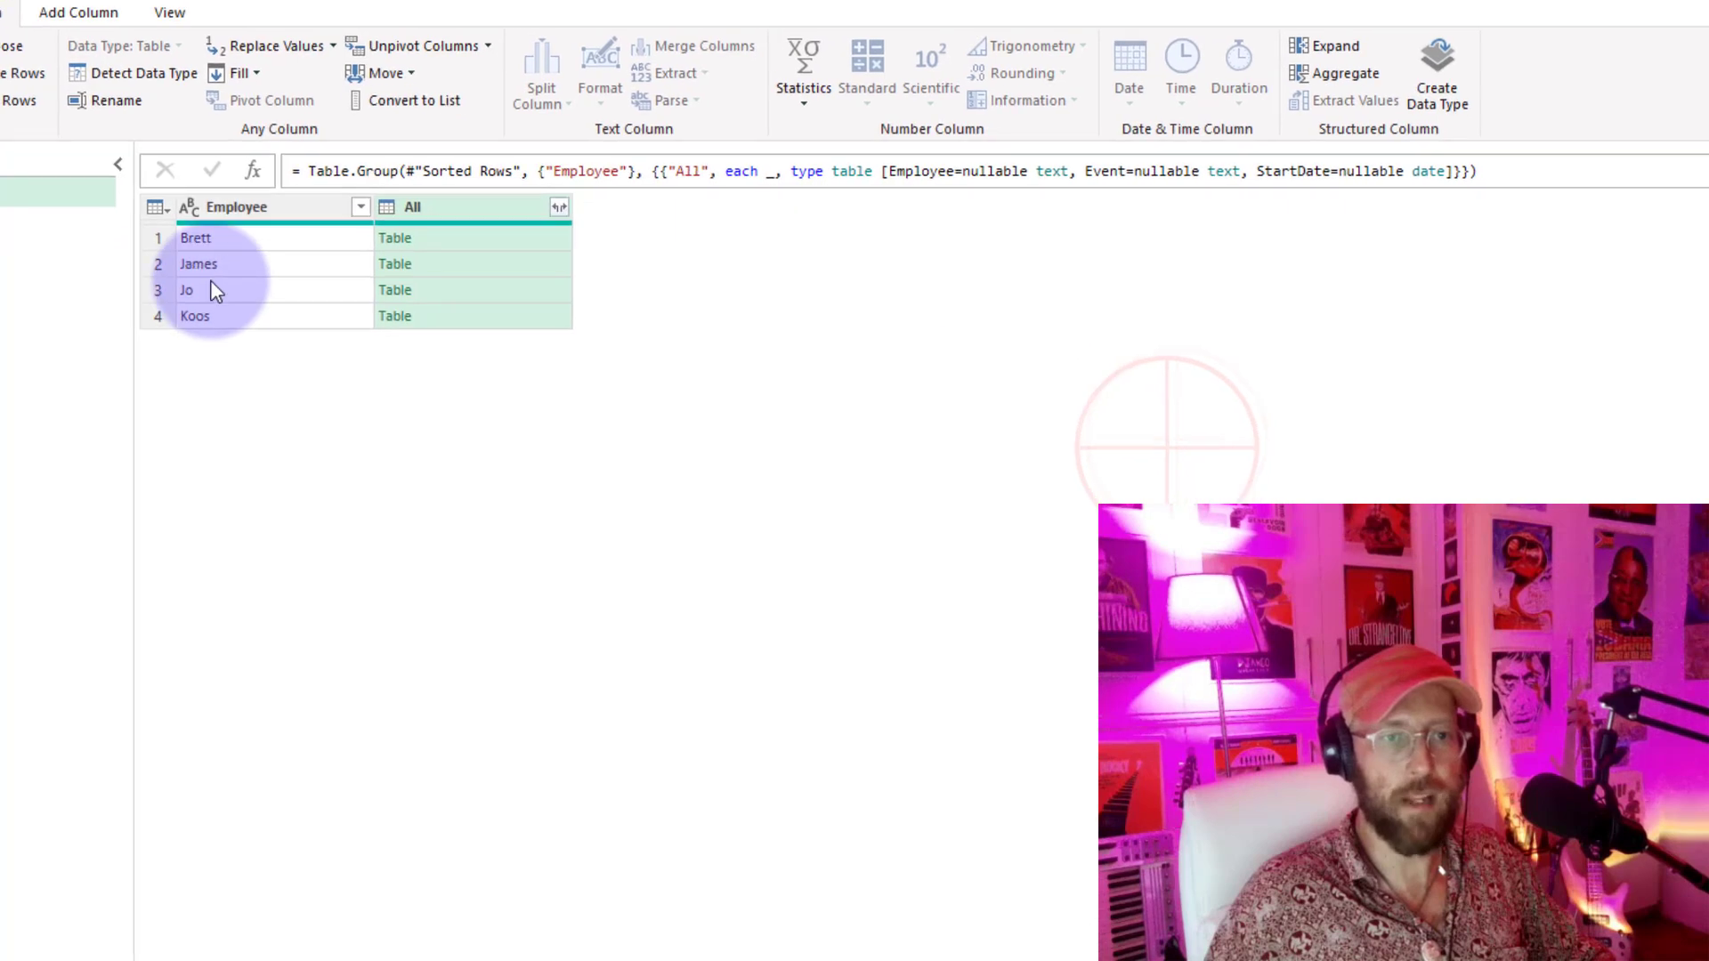
click(201, 138)
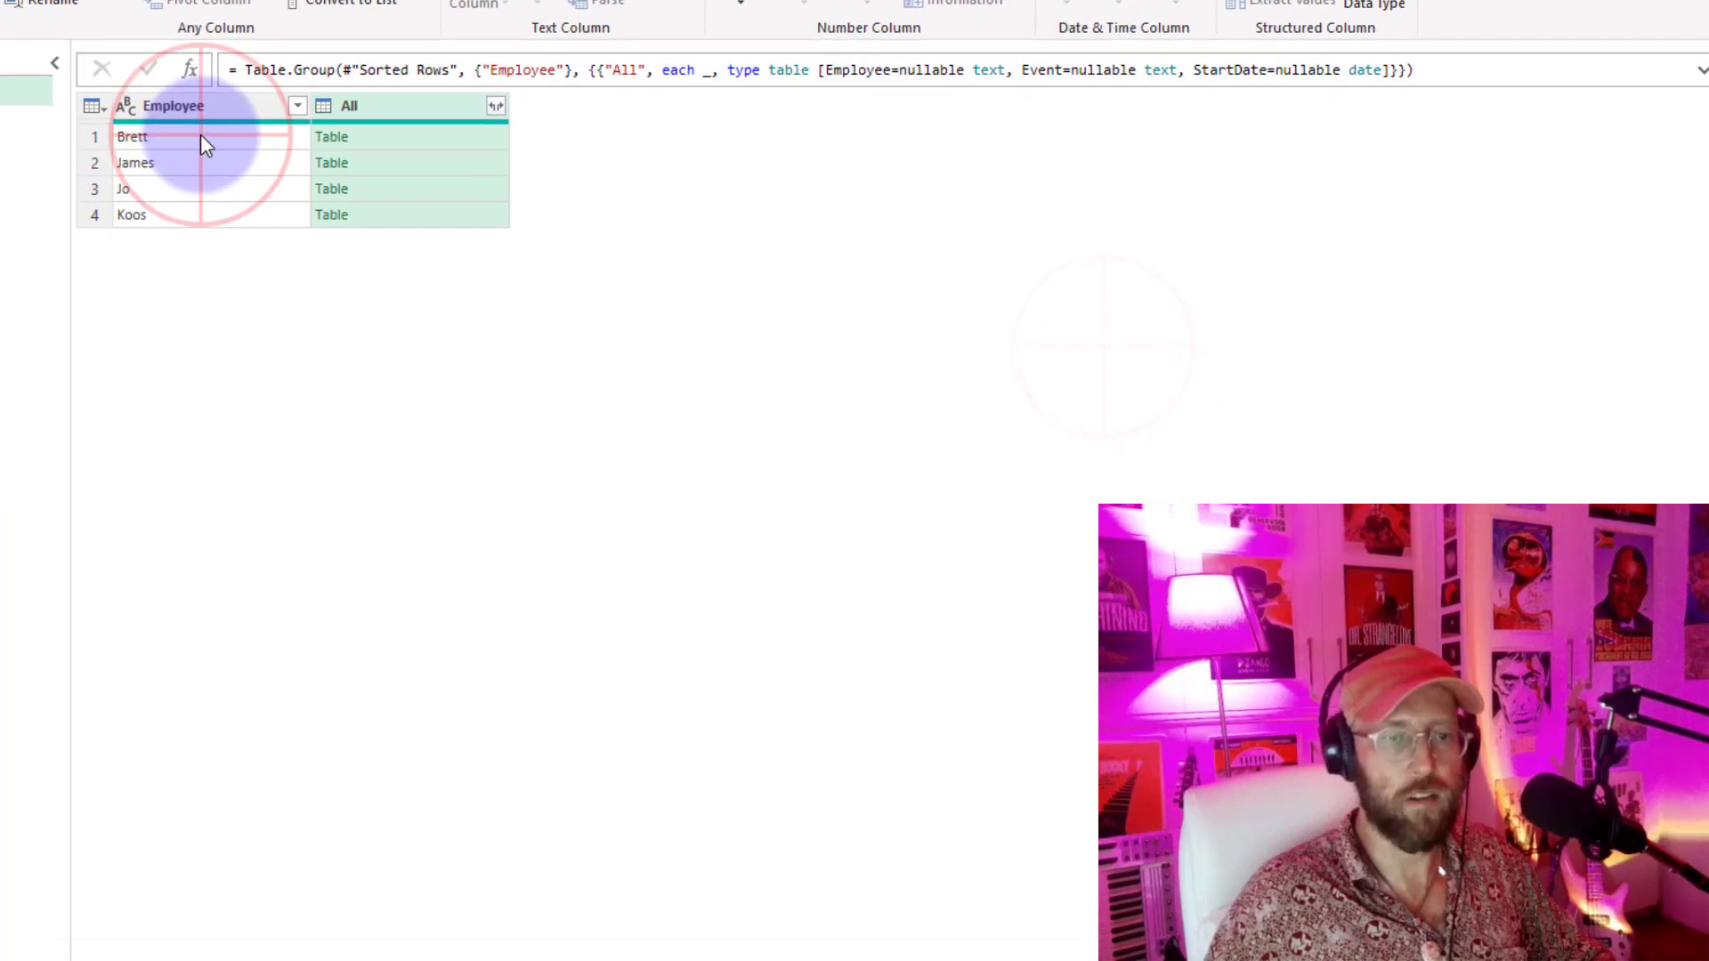
click(410, 138)
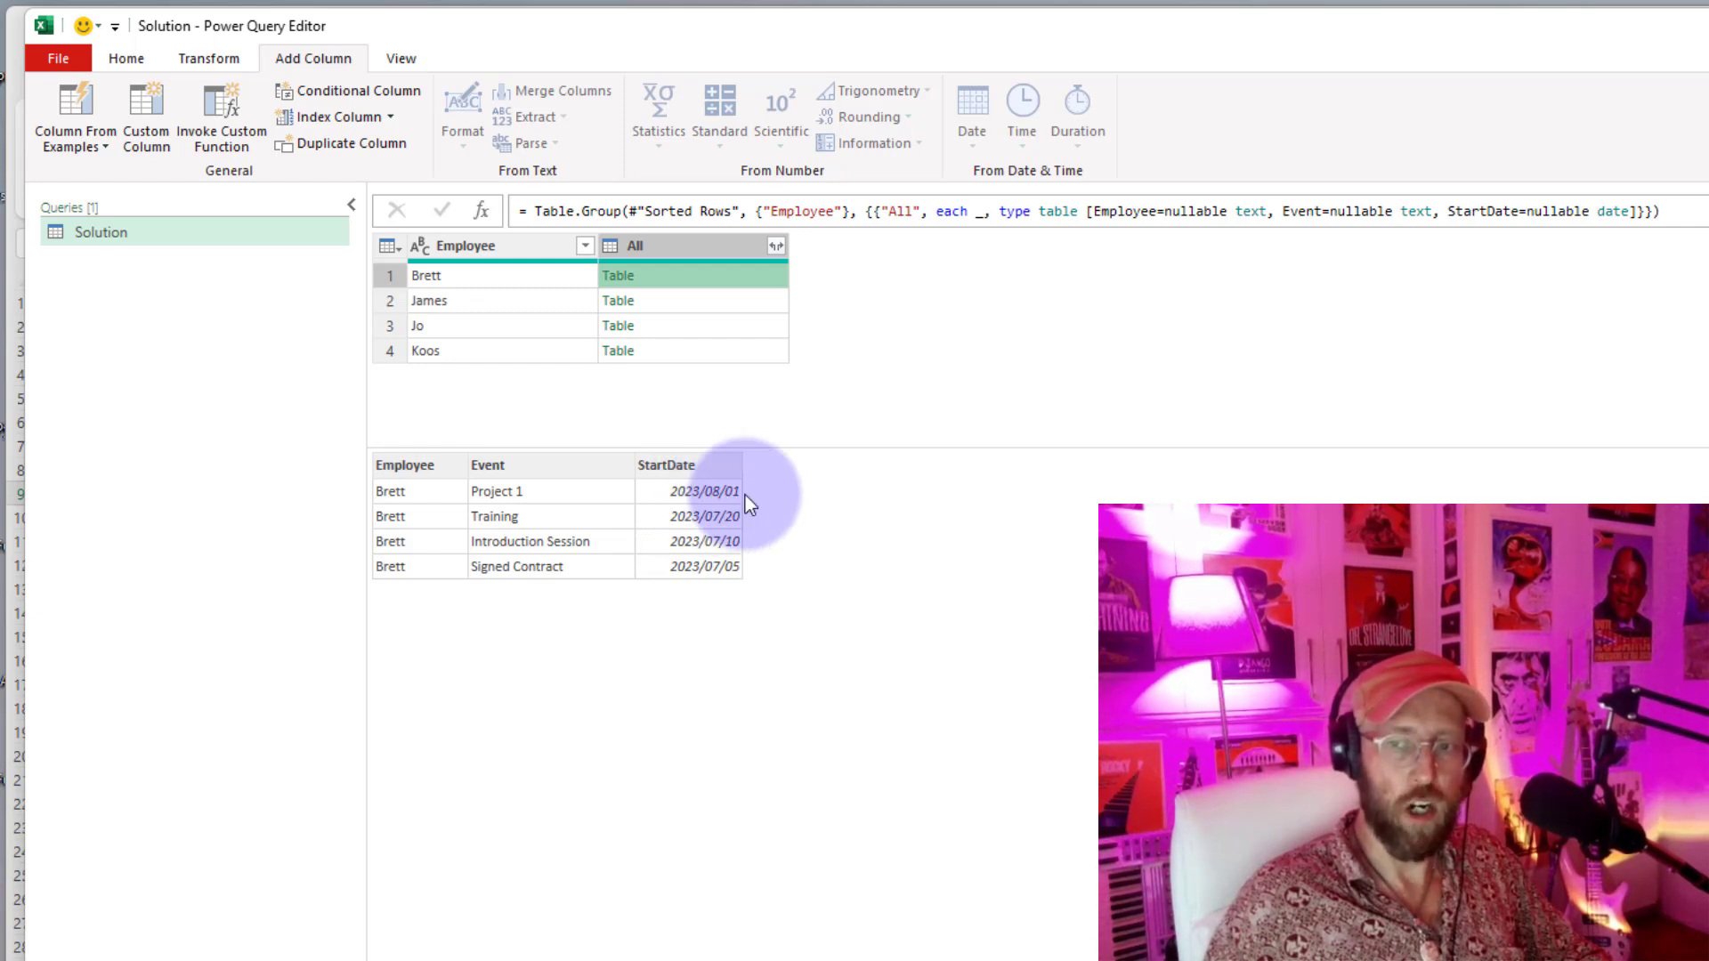
Step: Add a Custom column with the formula [All][StartDate]
click(996, 339)
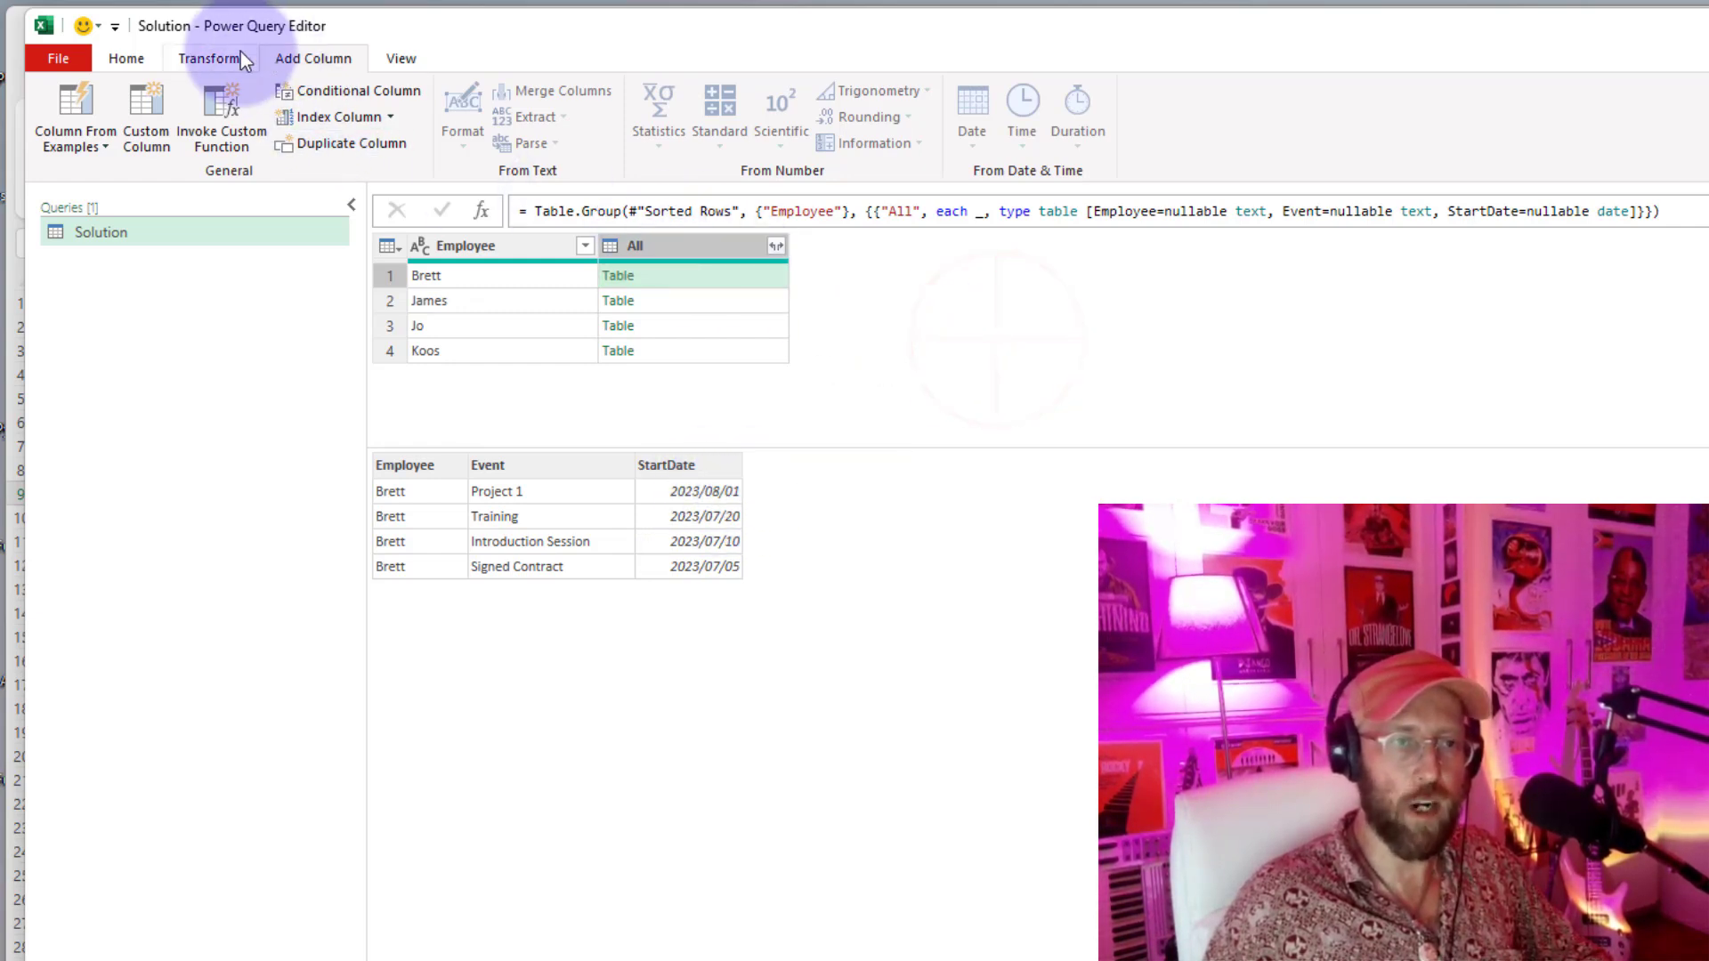
click(141, 119)
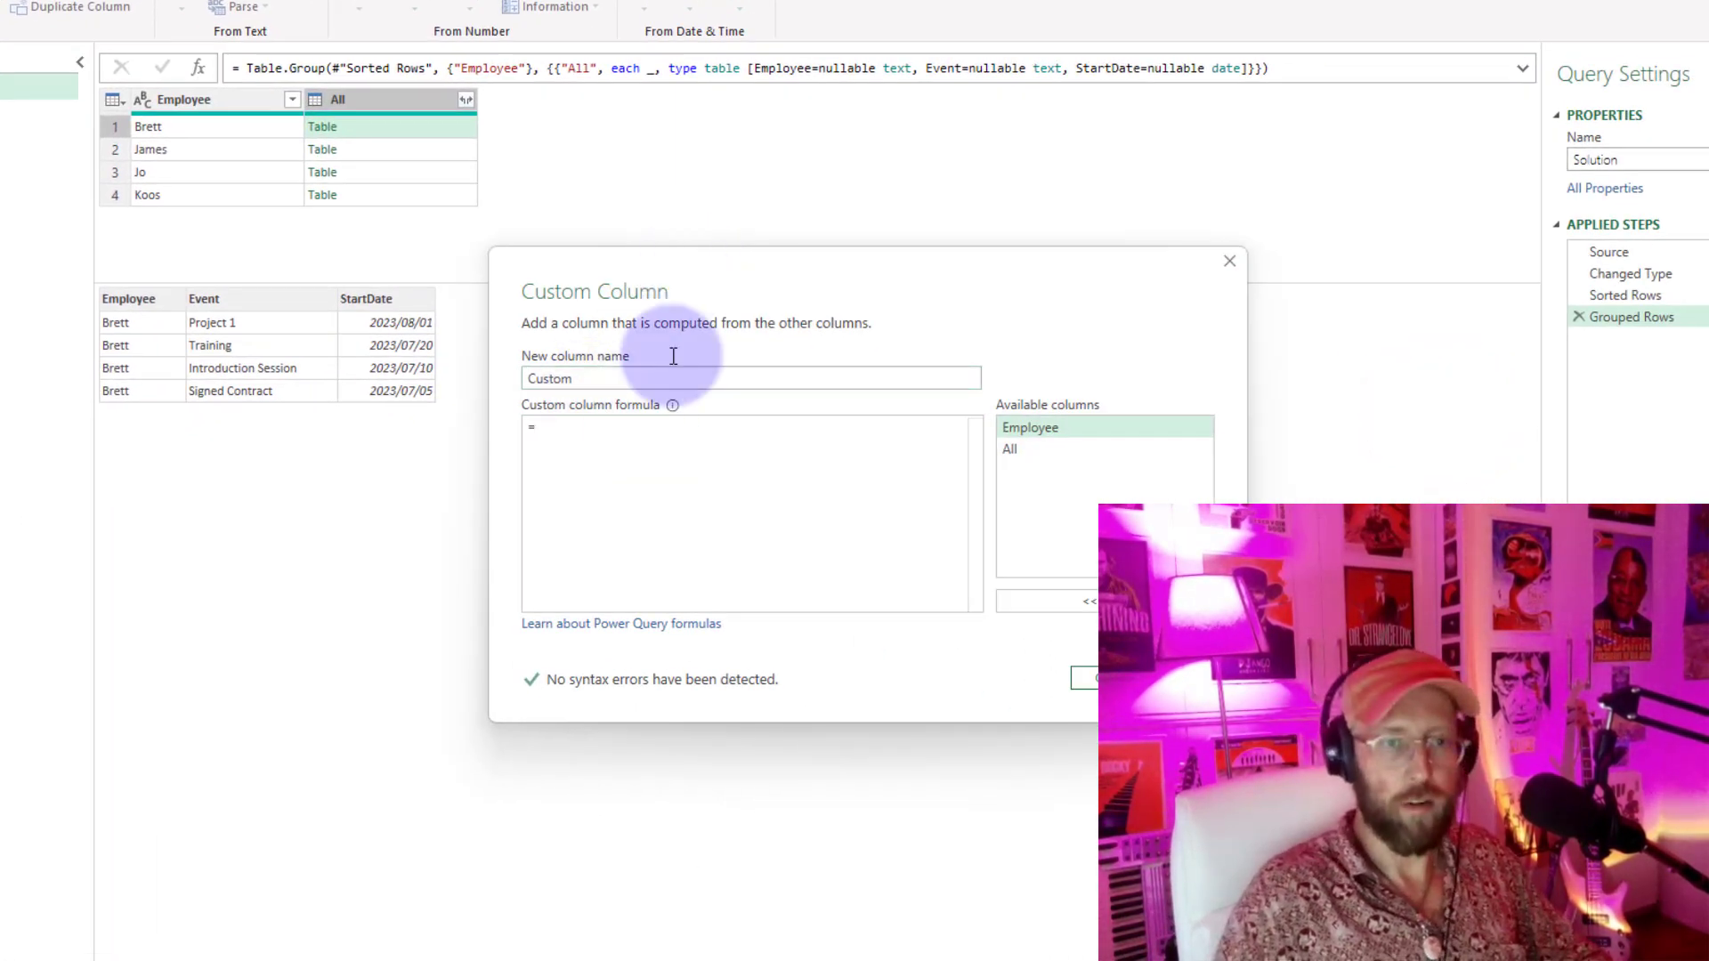
text([All])
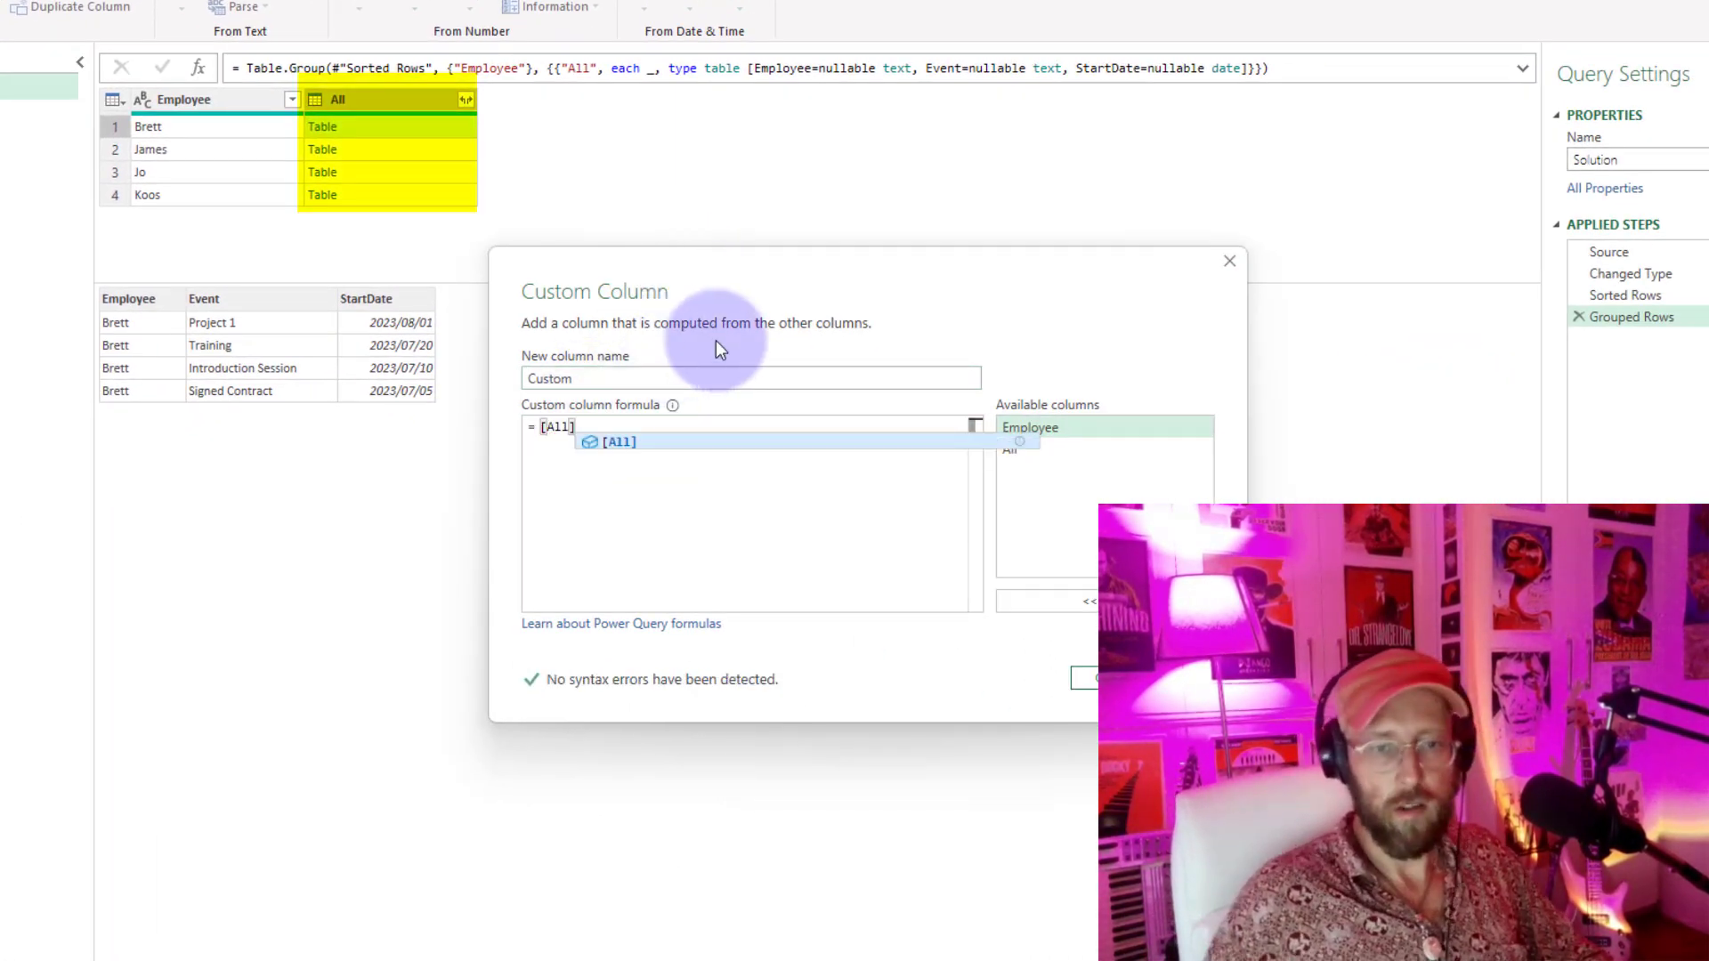
text([)
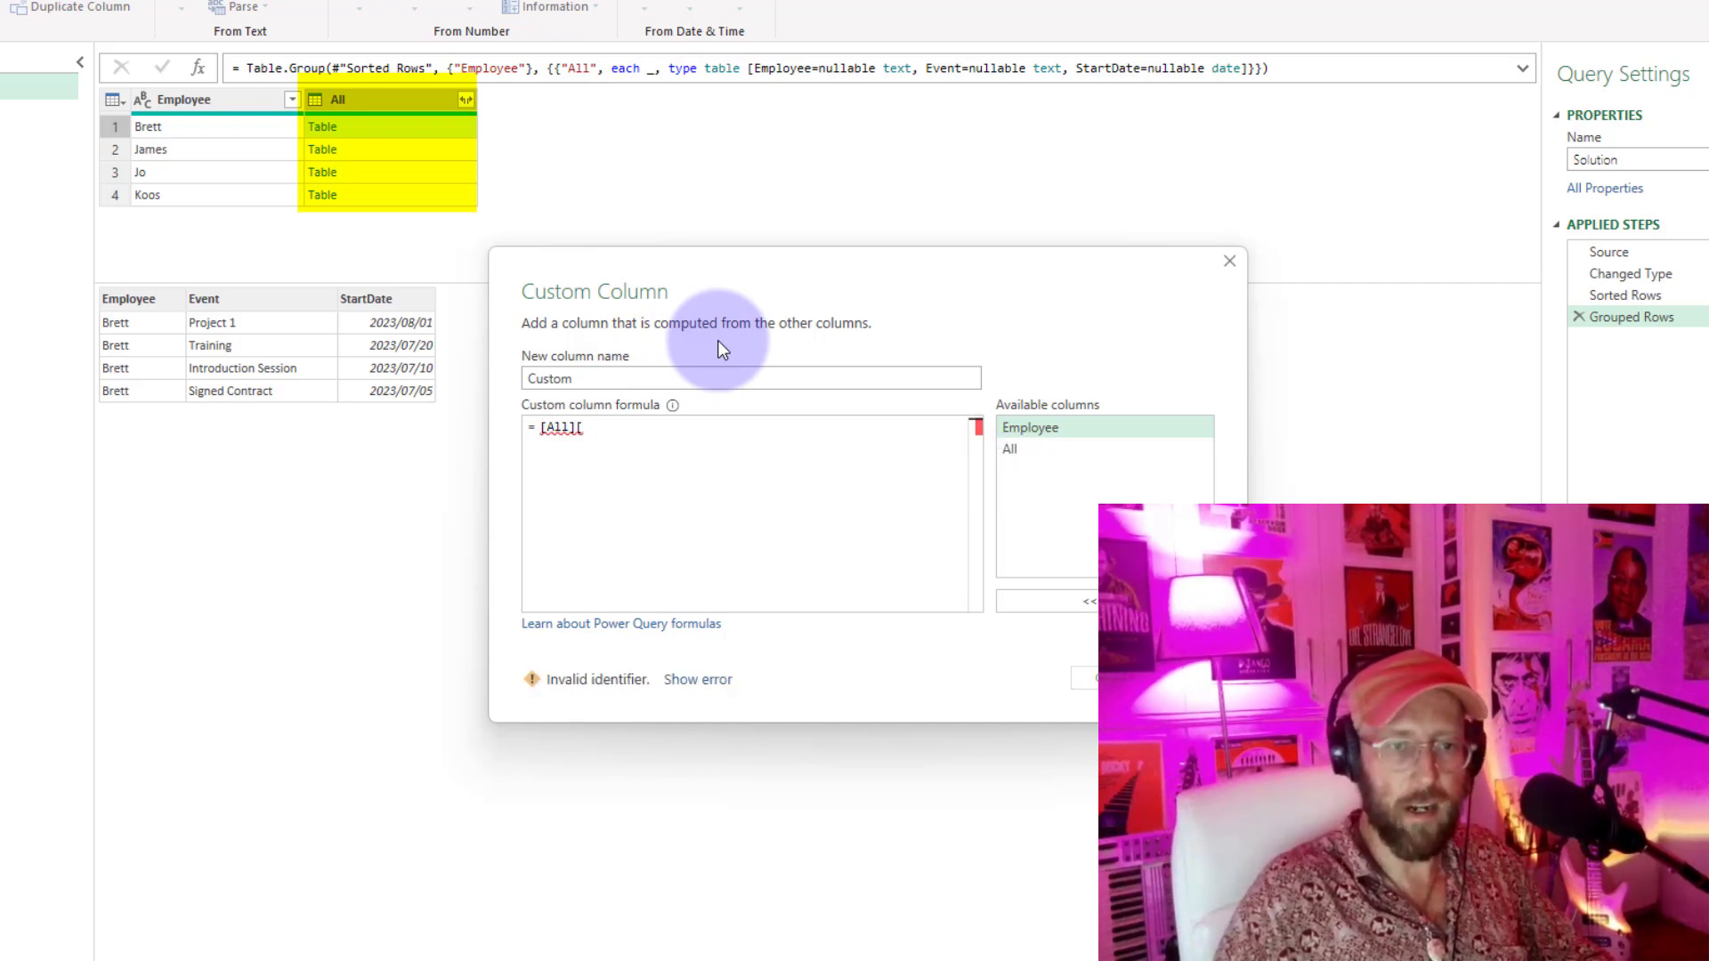
text(StartDate])
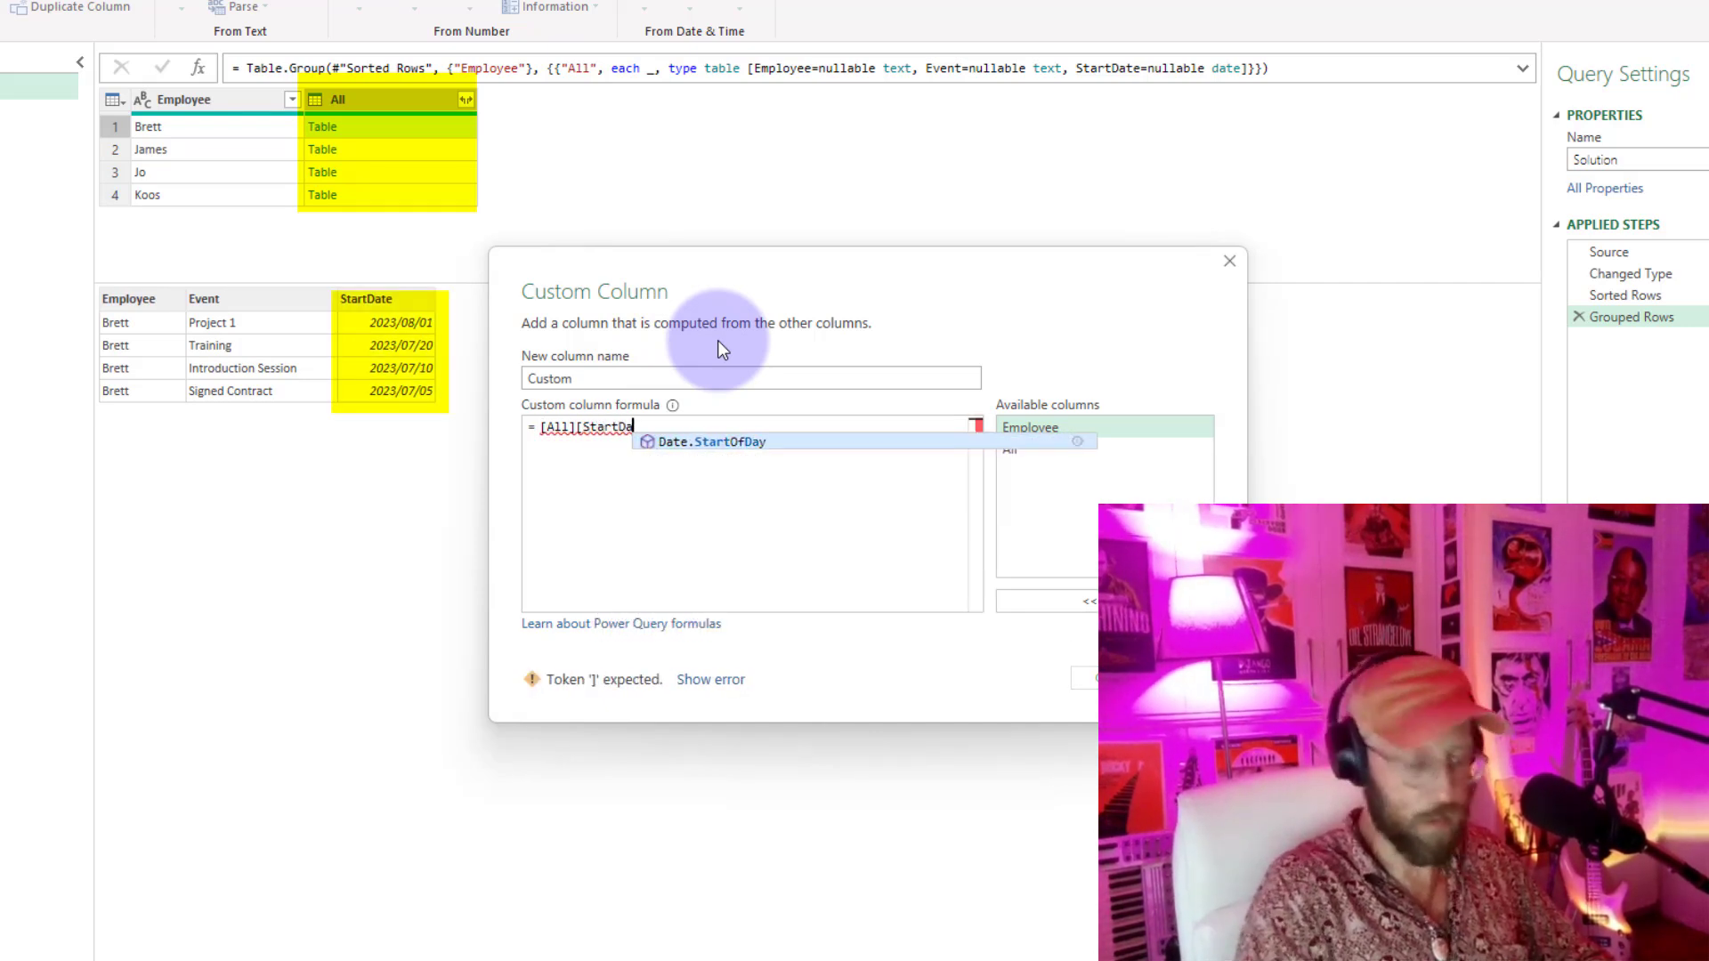
click(1104, 678)
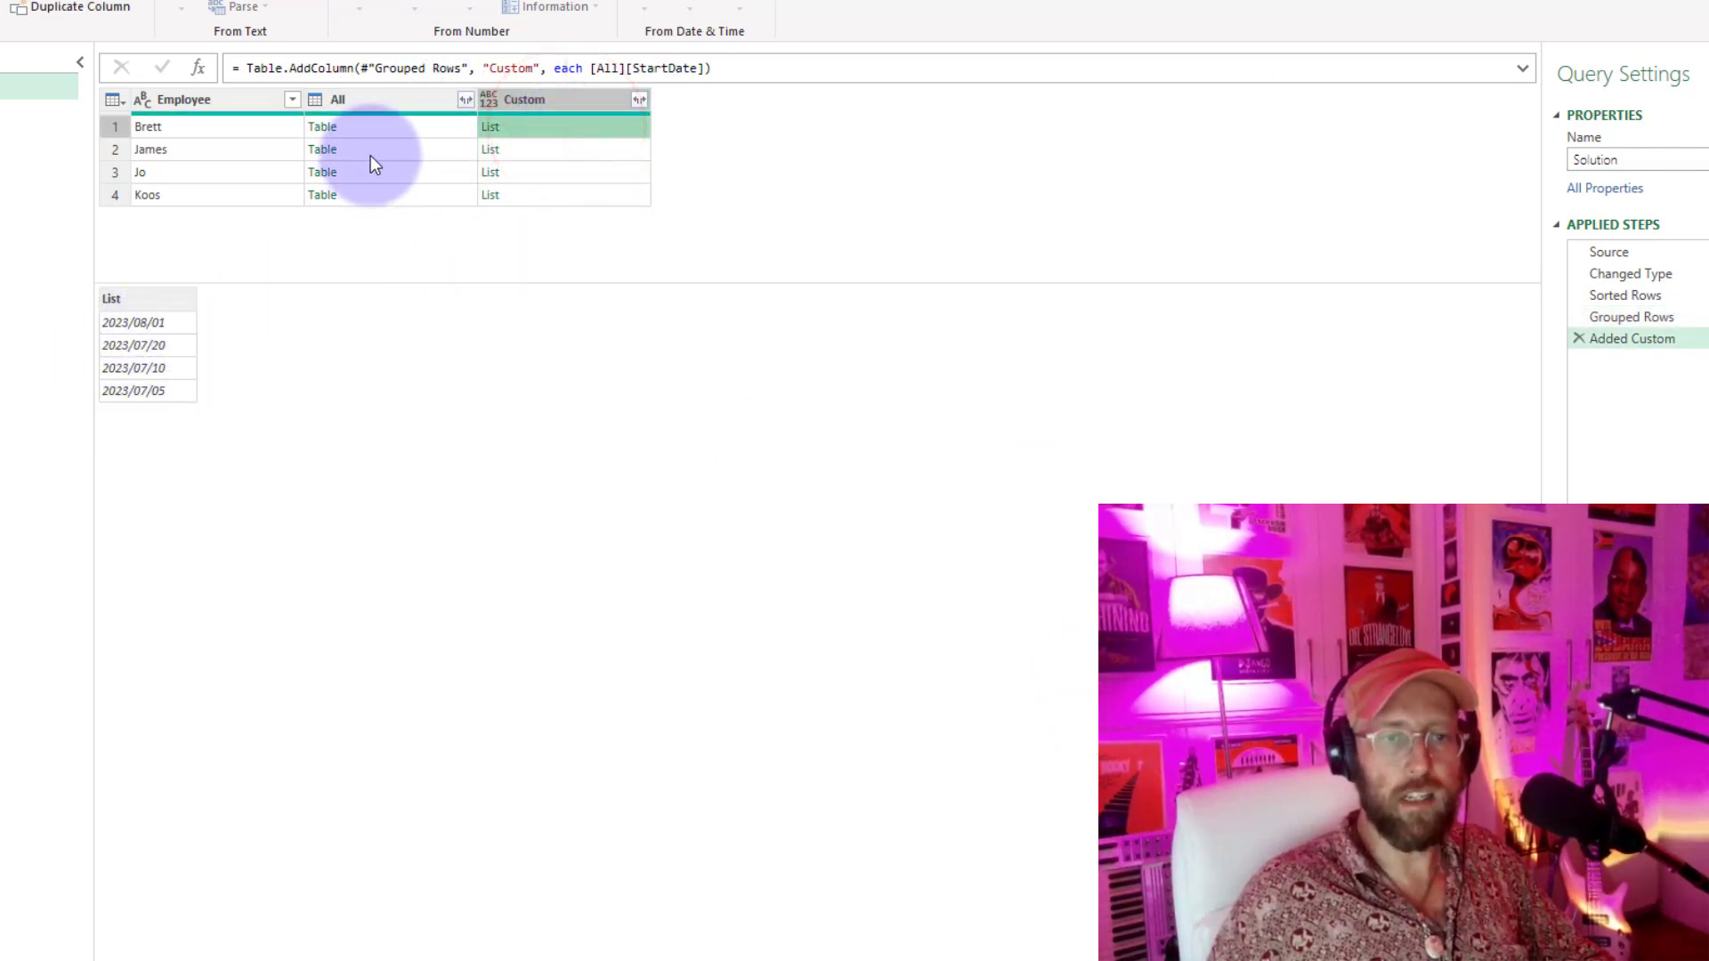
Step: Preview each employee's start-date list, comparing Brett's four dates with his events table
click(418, 129)
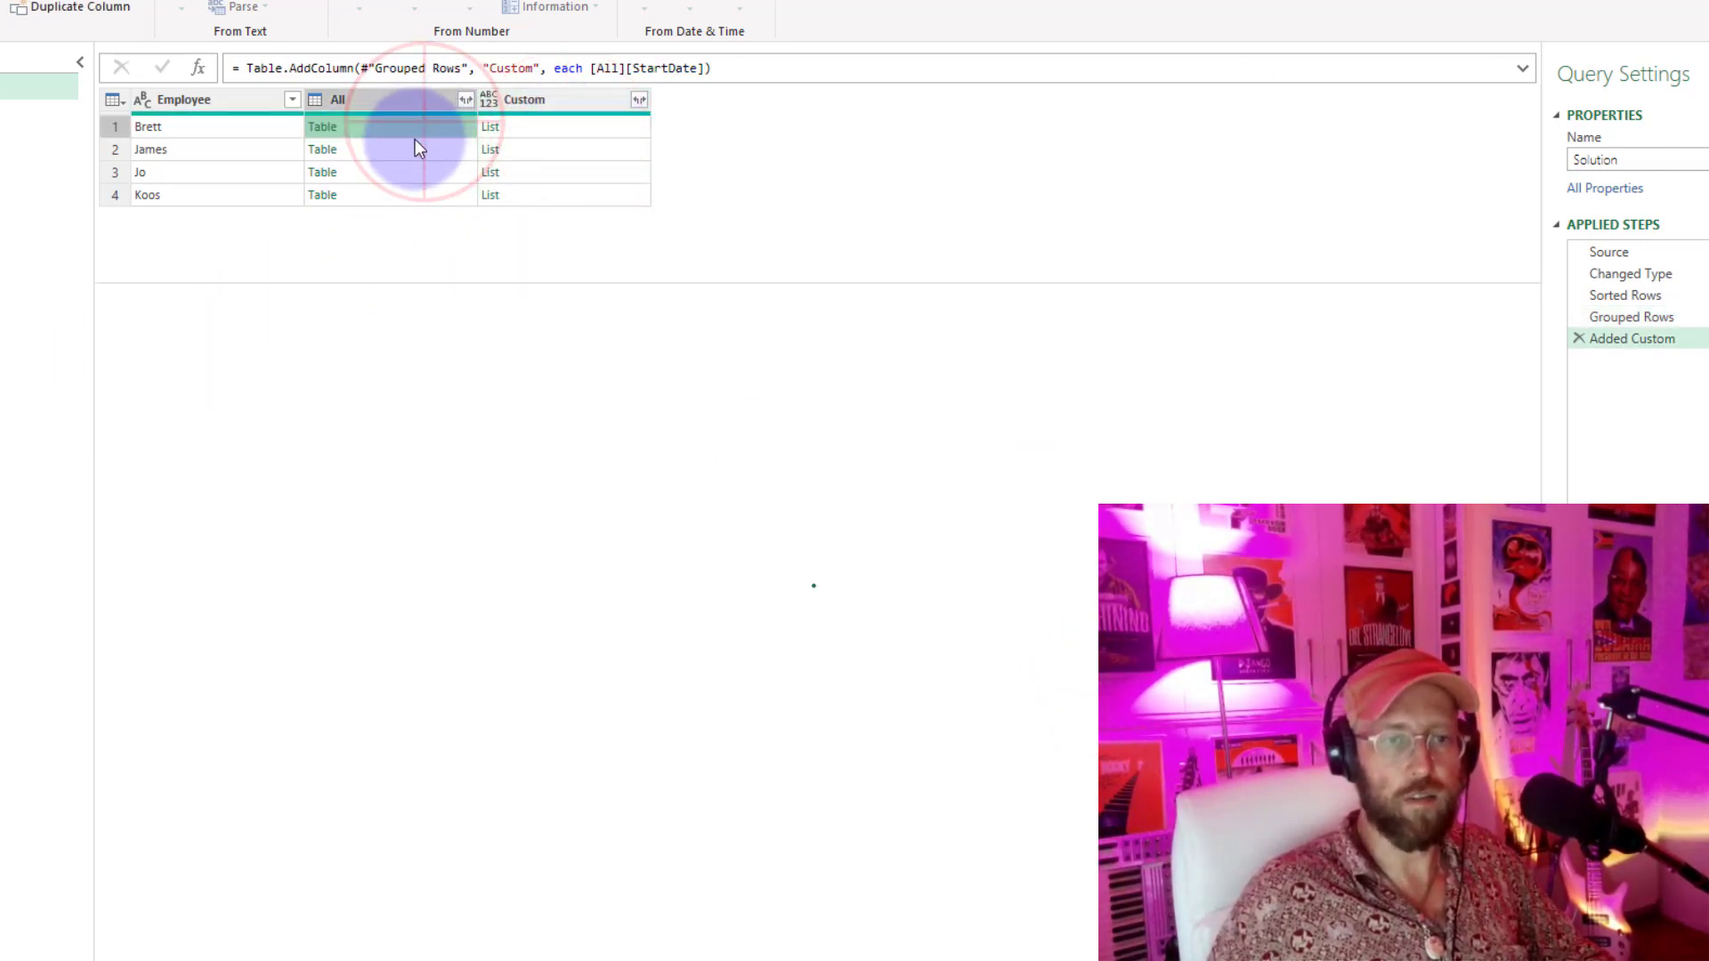
click(606, 135)
click(607, 150)
click(596, 173)
click(585, 196)
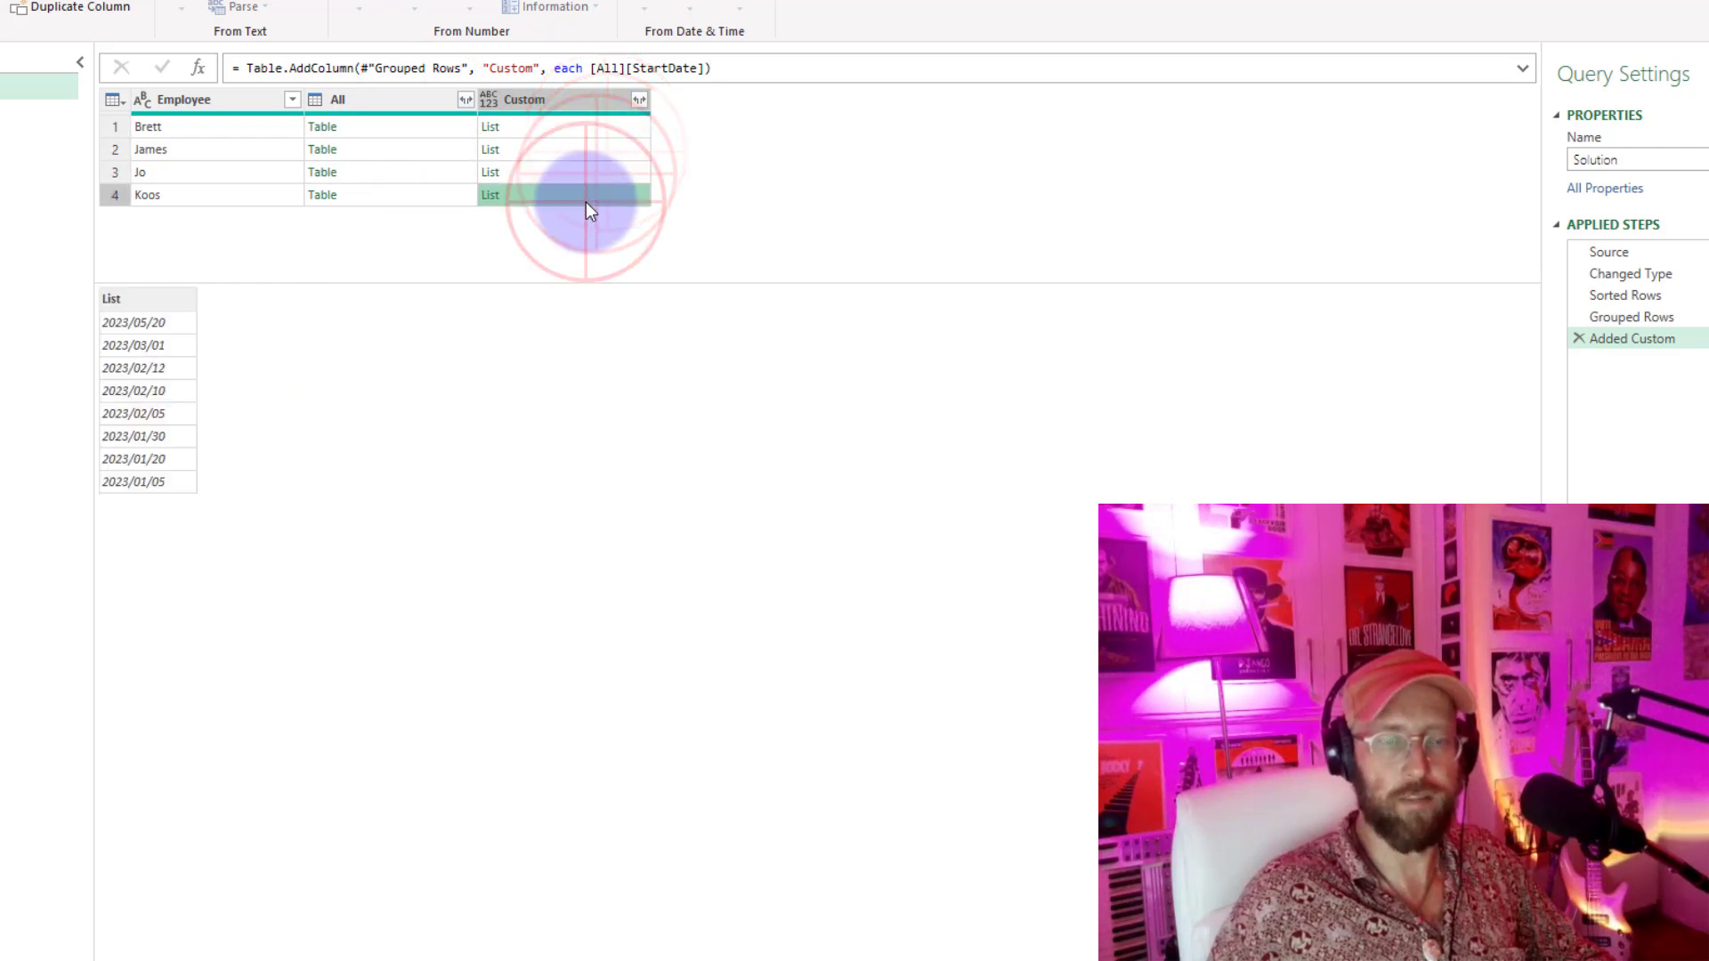
click(583, 131)
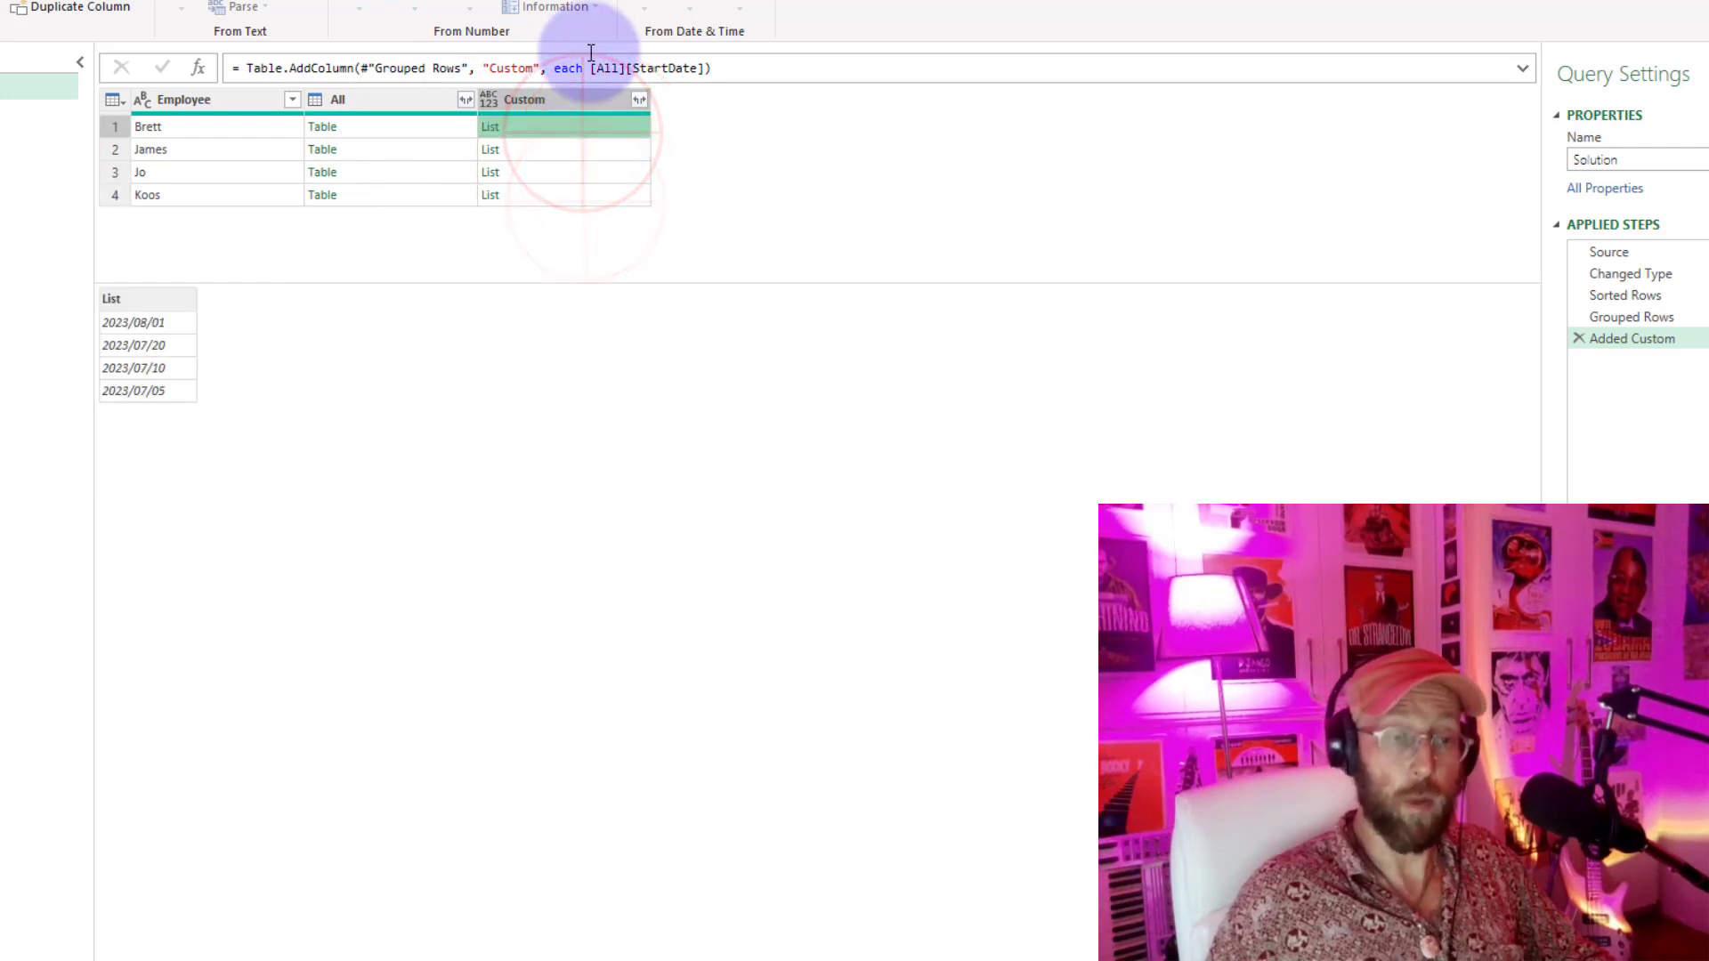
click(366, 130)
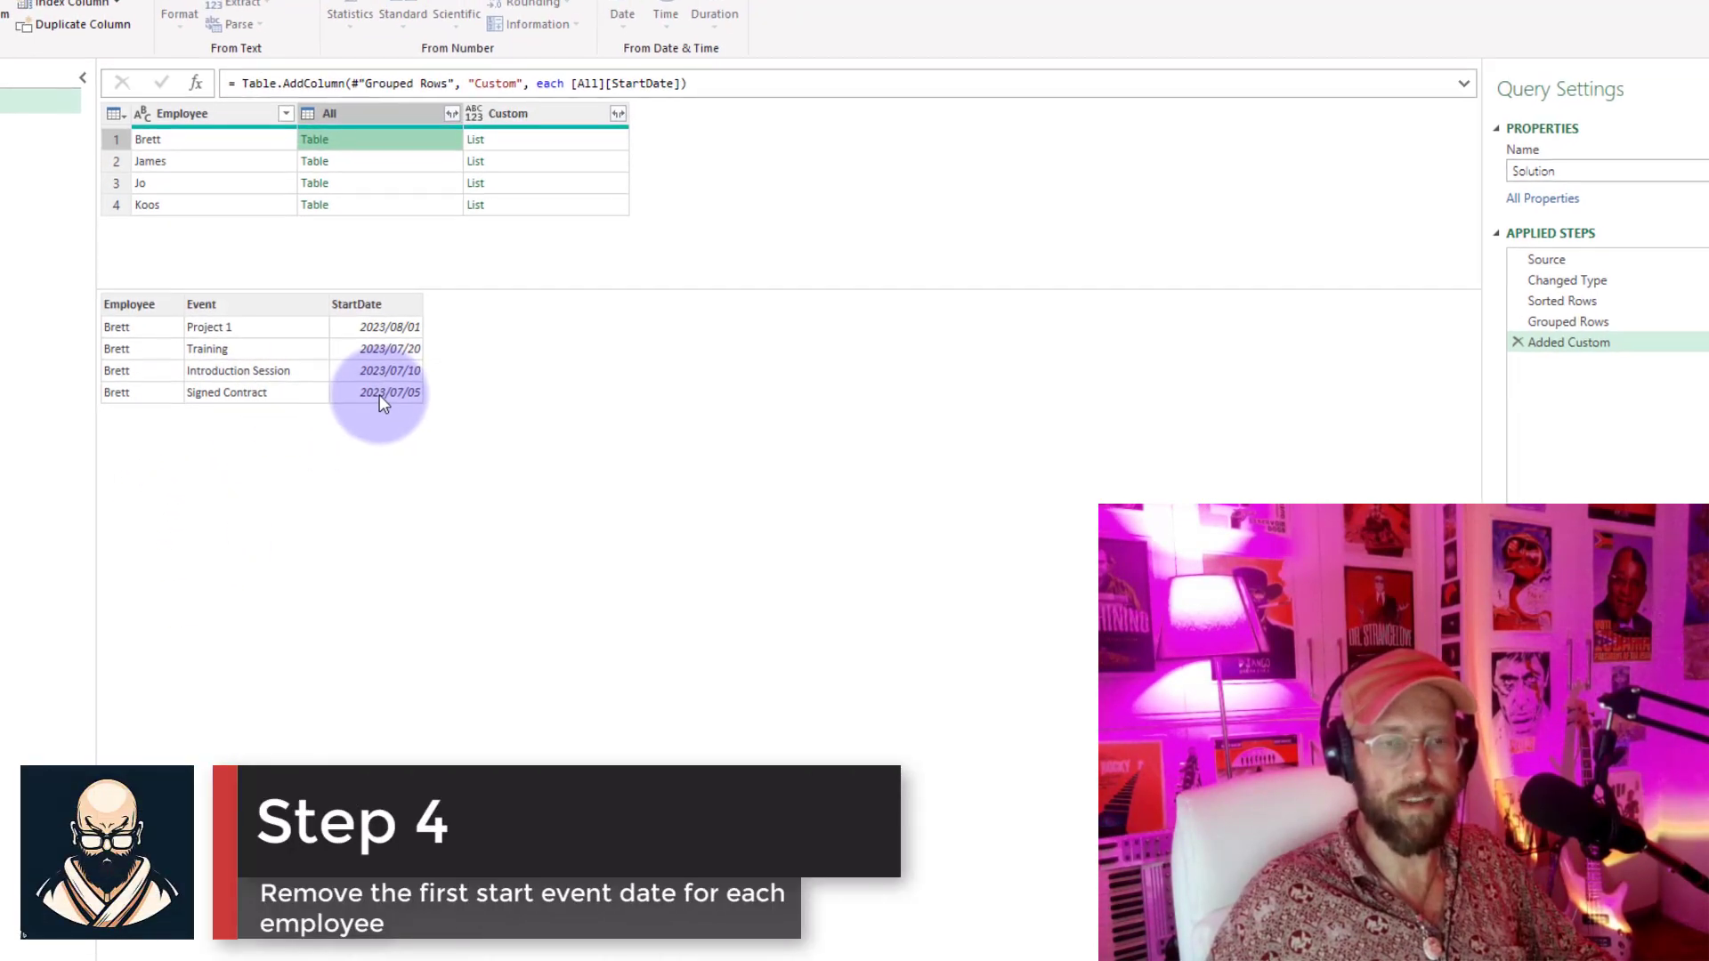
click(543, 139)
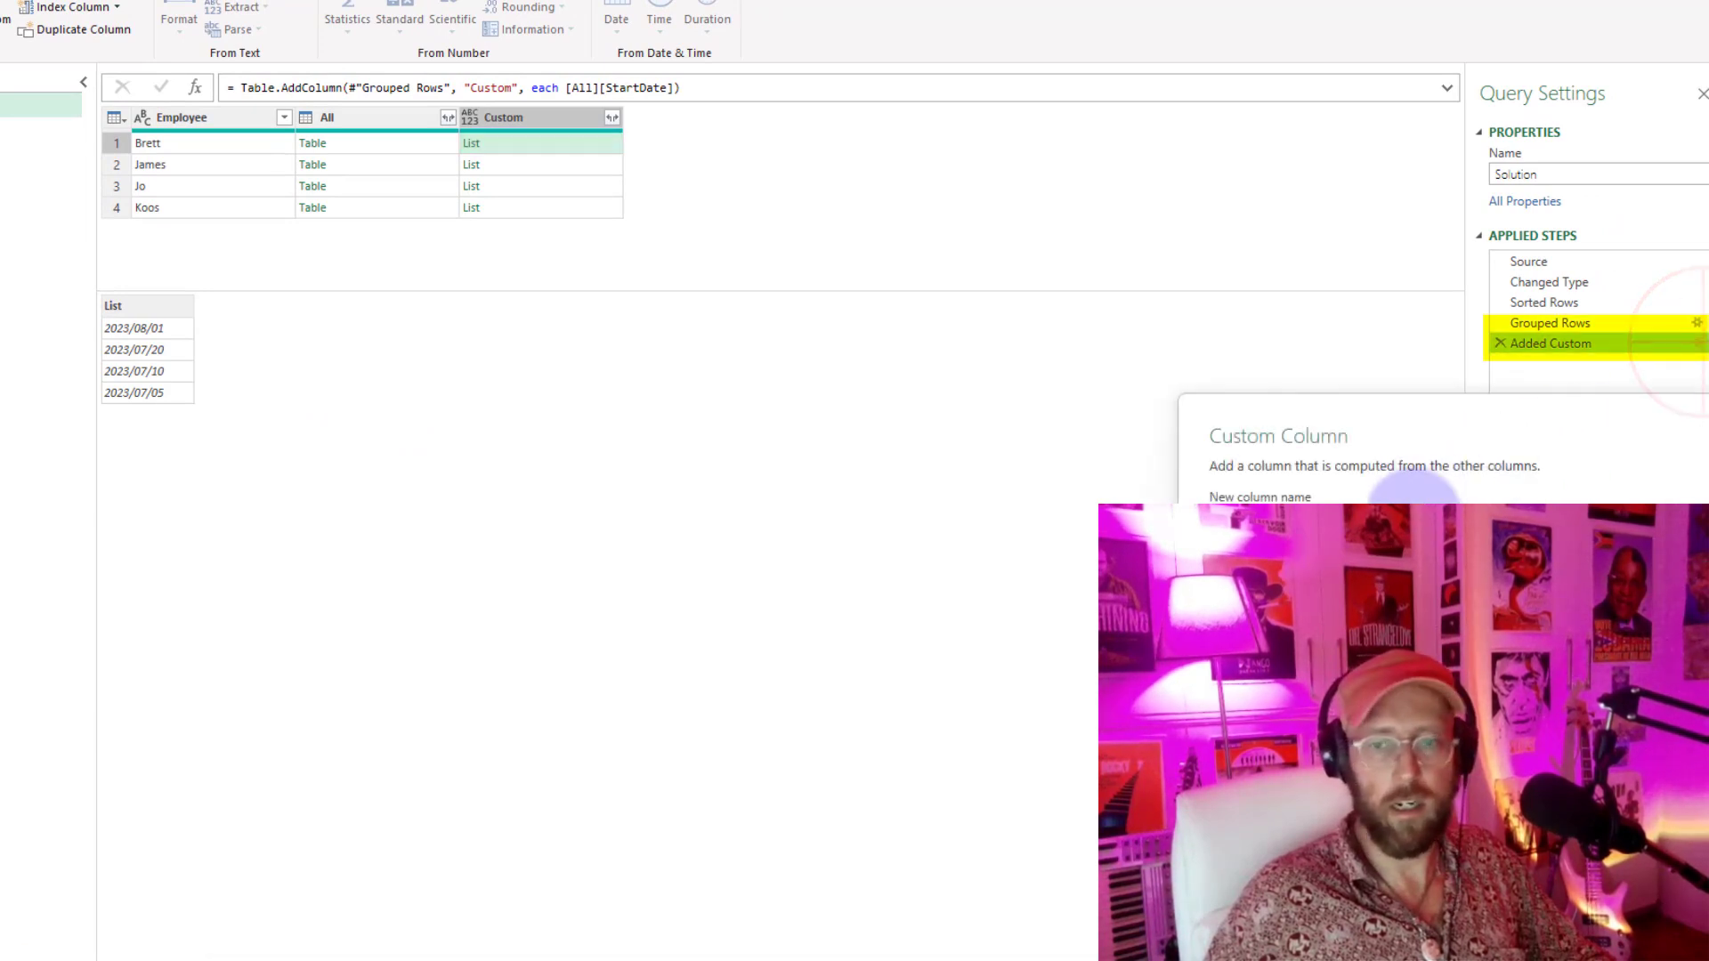
text(tableremo)
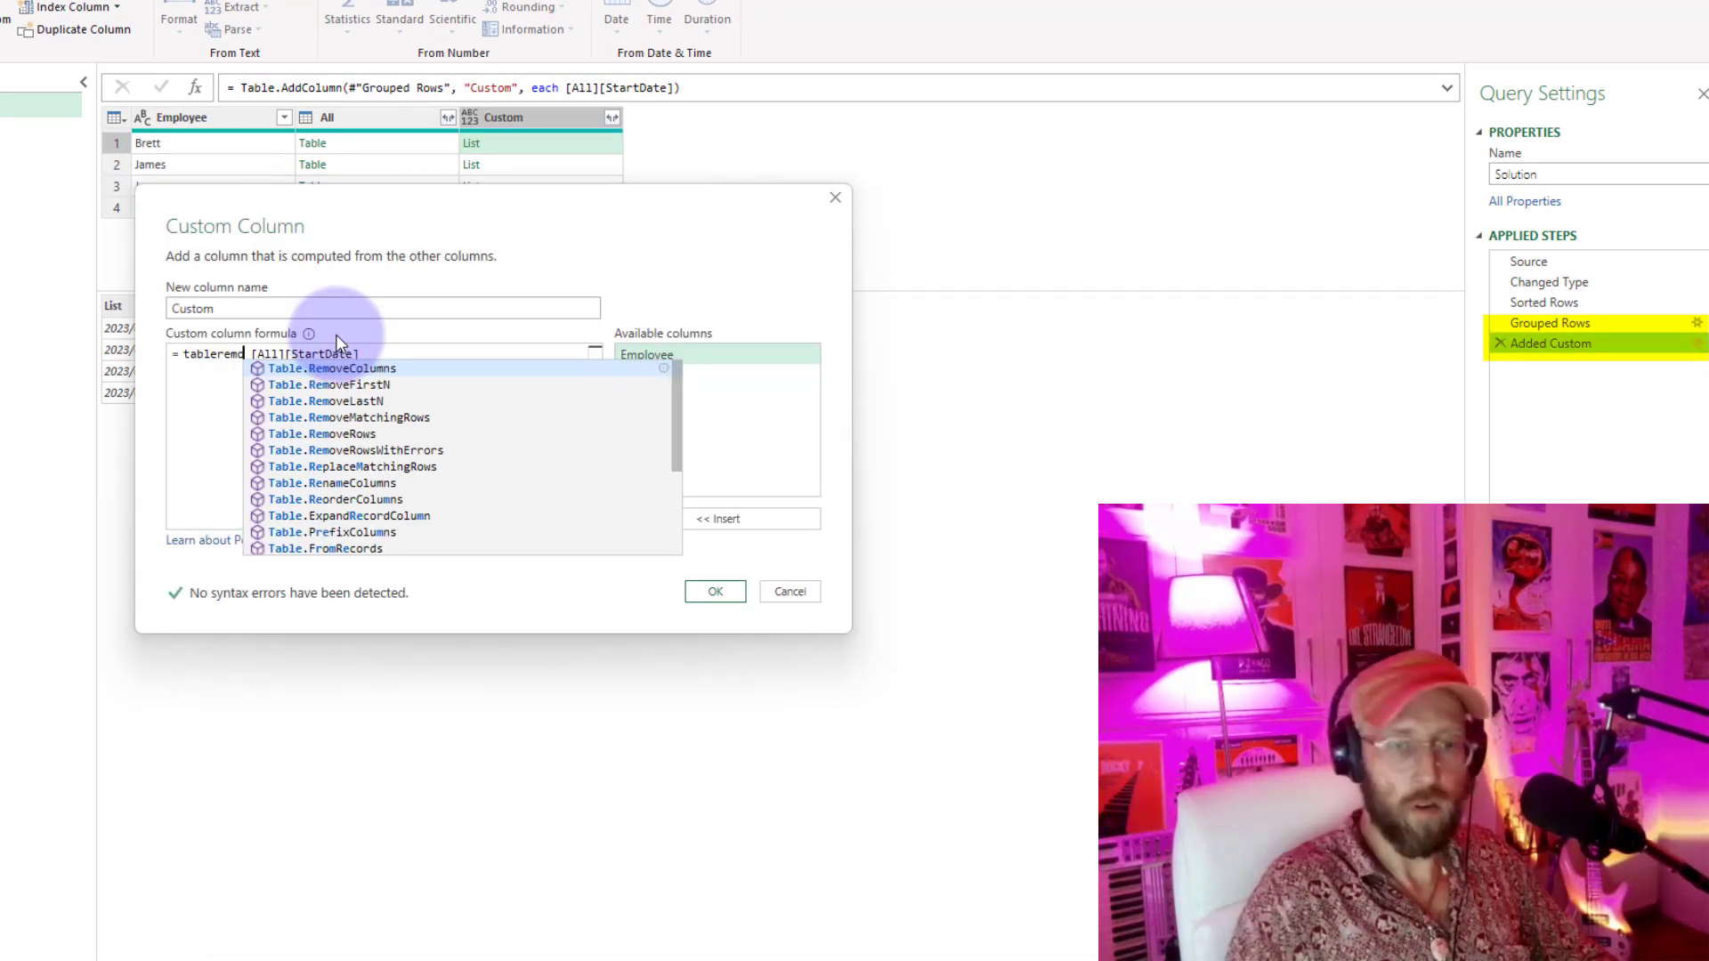
text(vela)
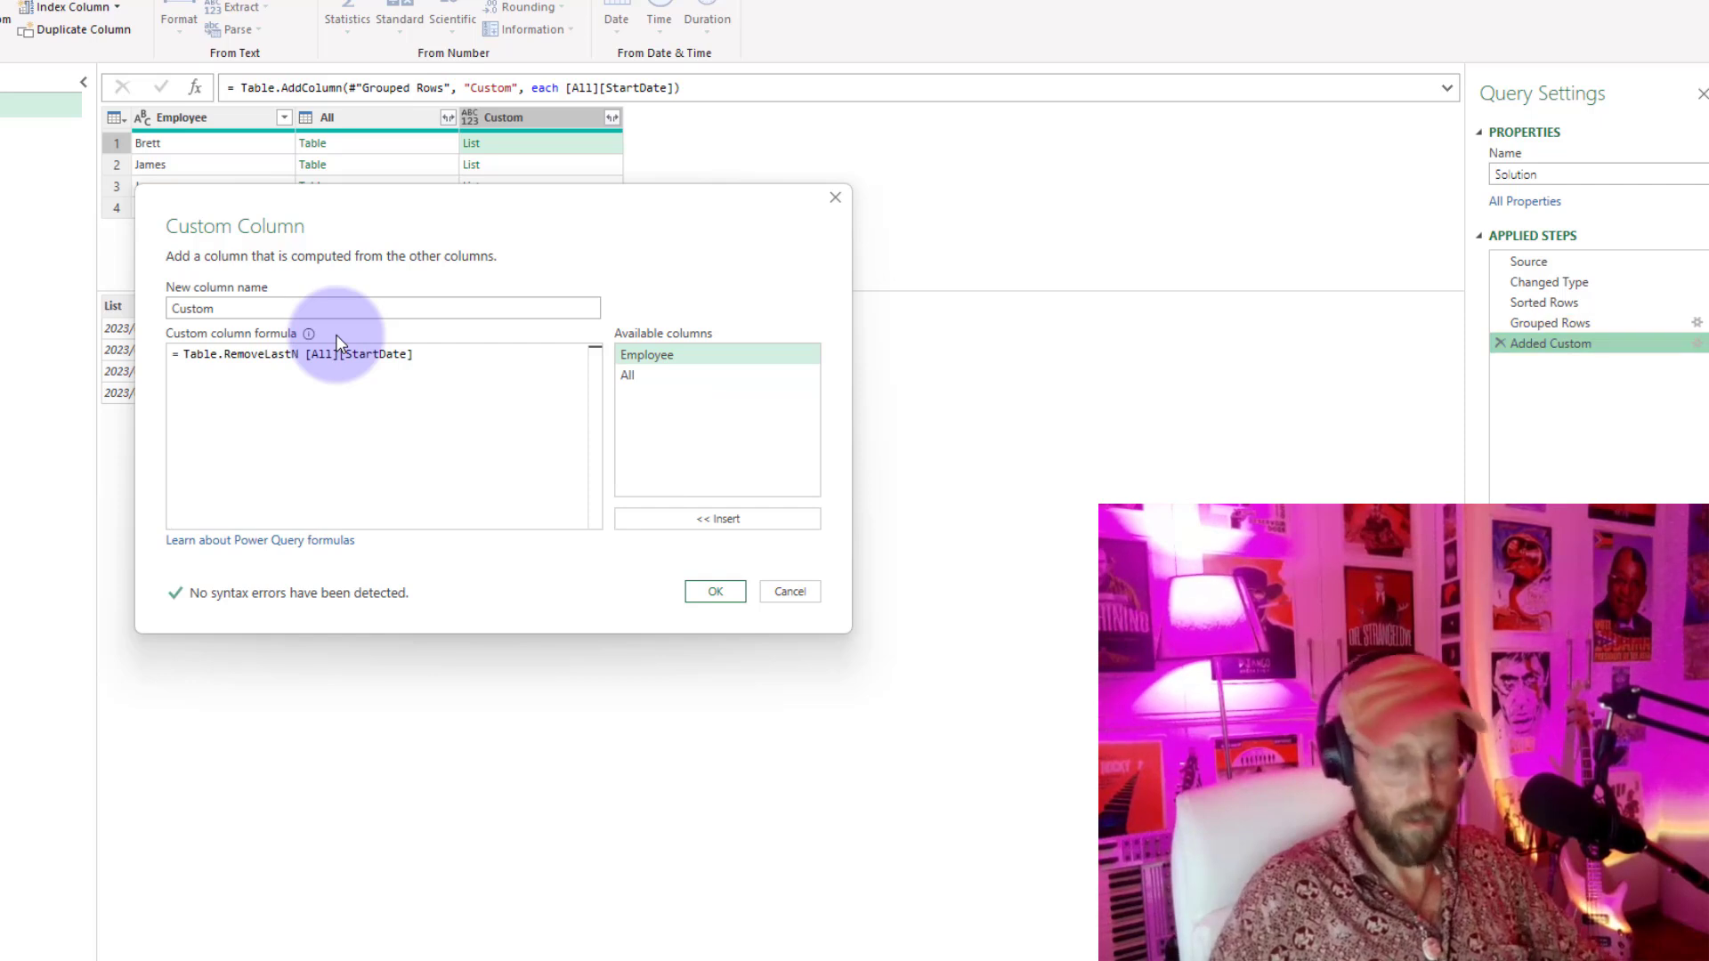
text(()
key(ctrl+Right)
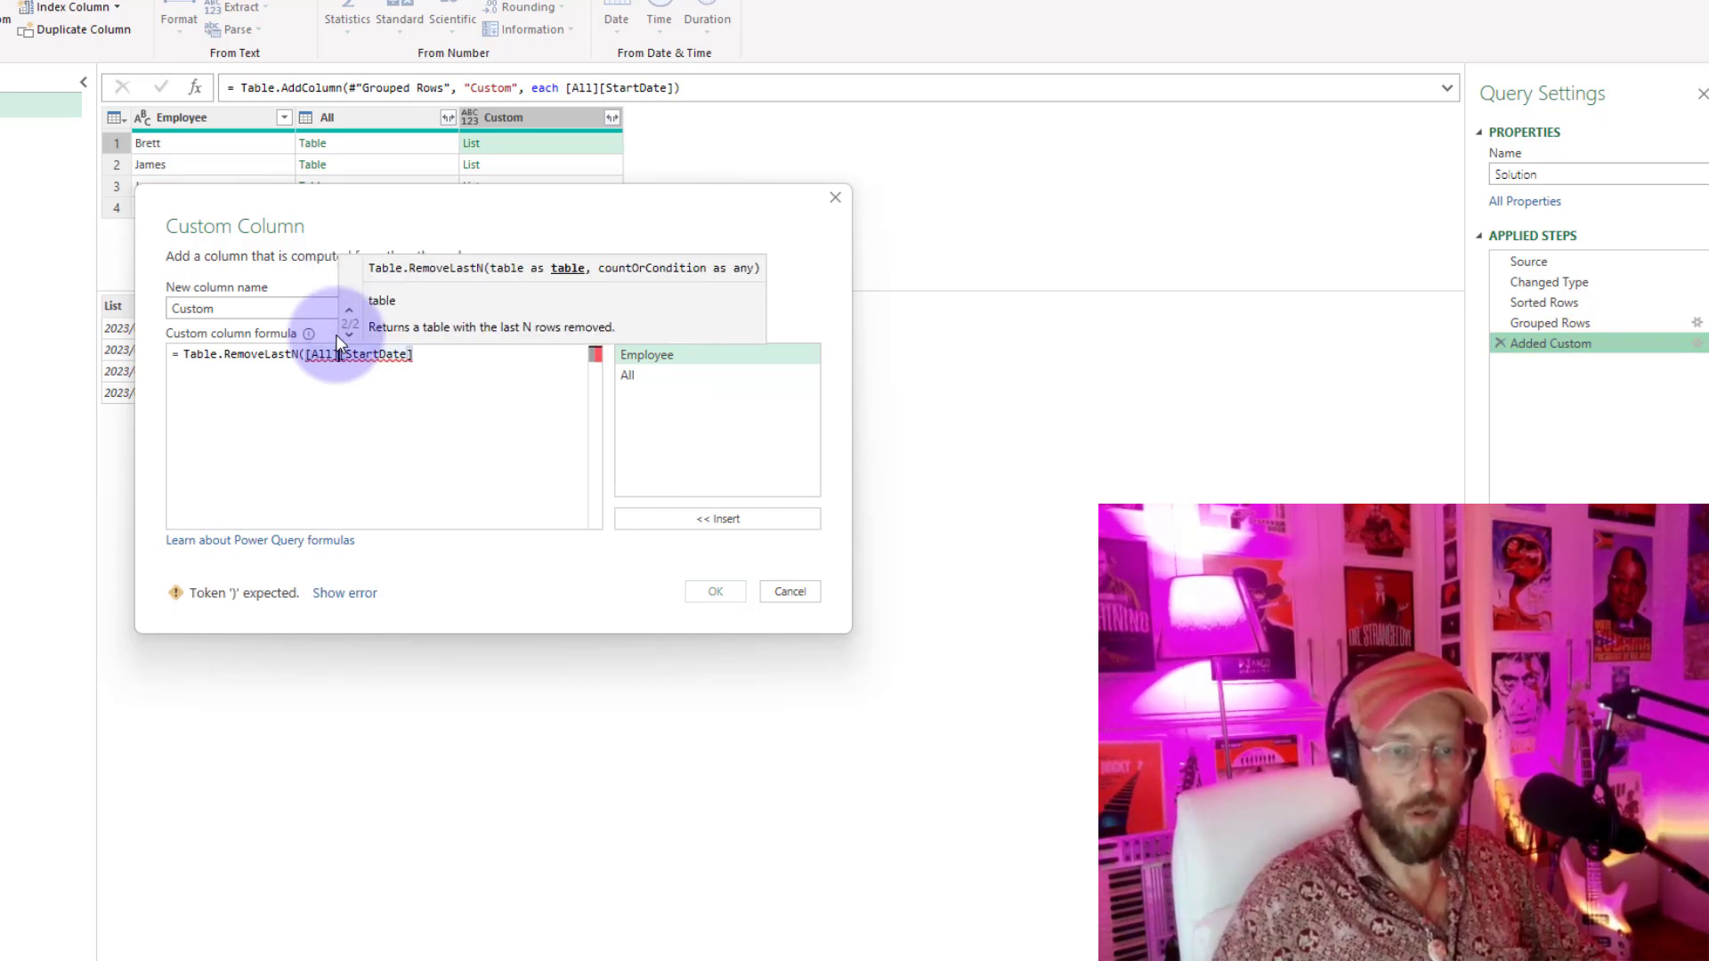
text(, 1)
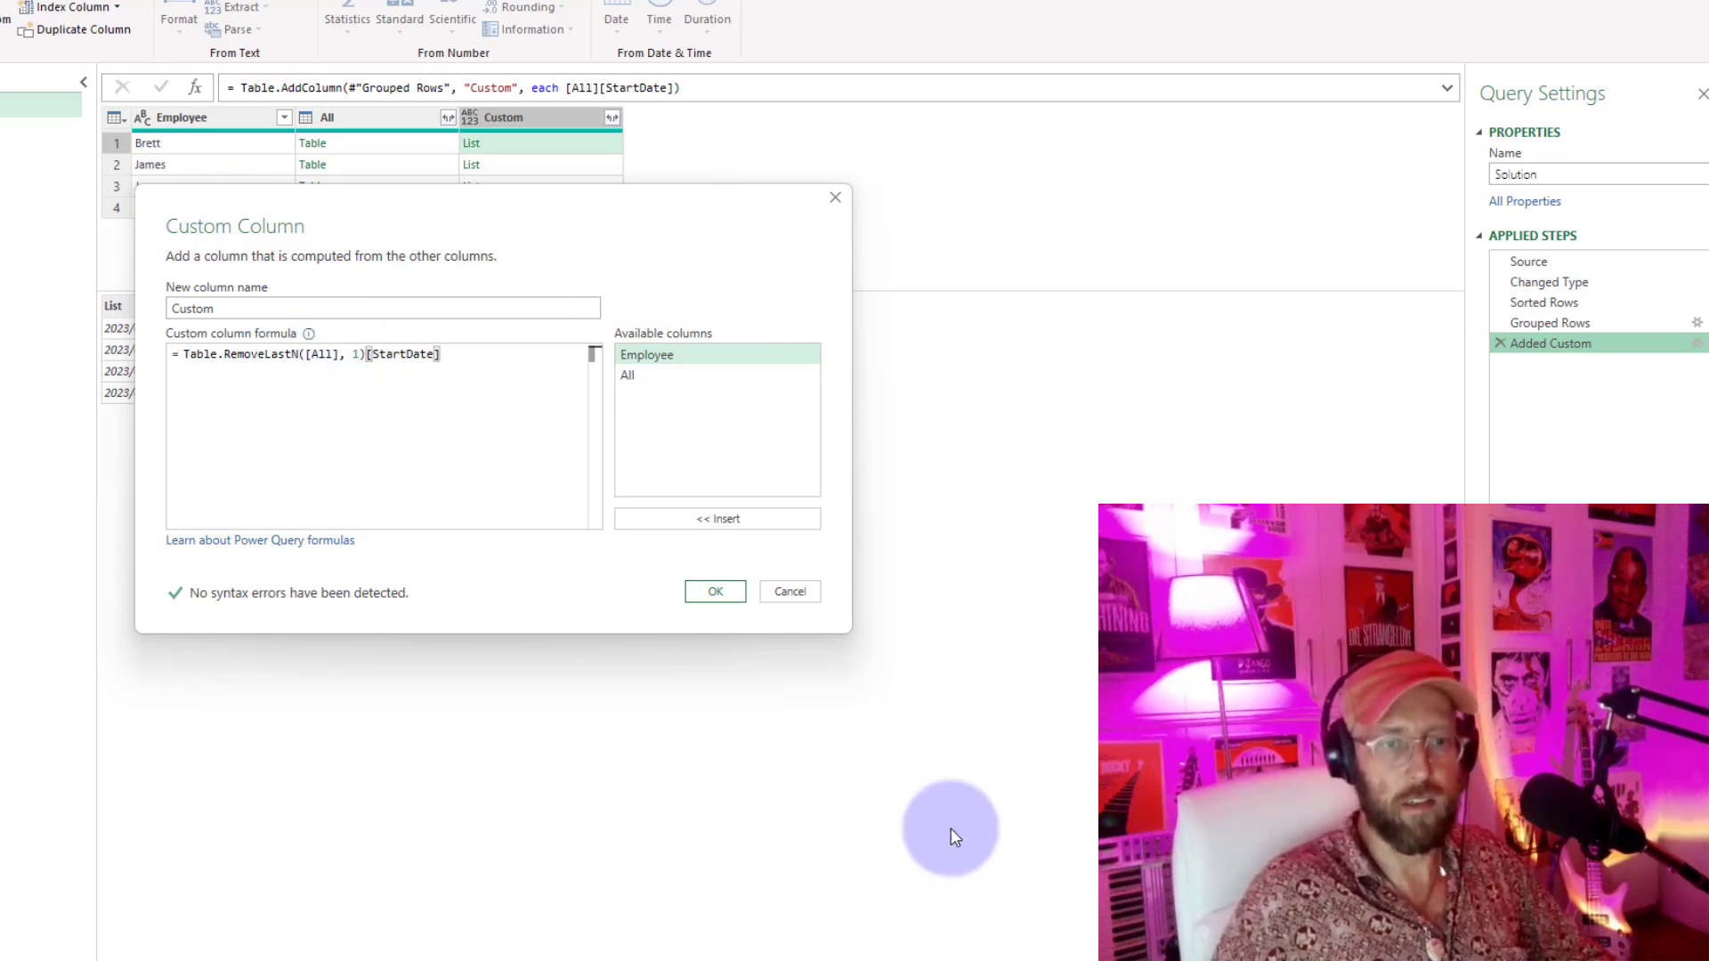
click(728, 598)
click(537, 145)
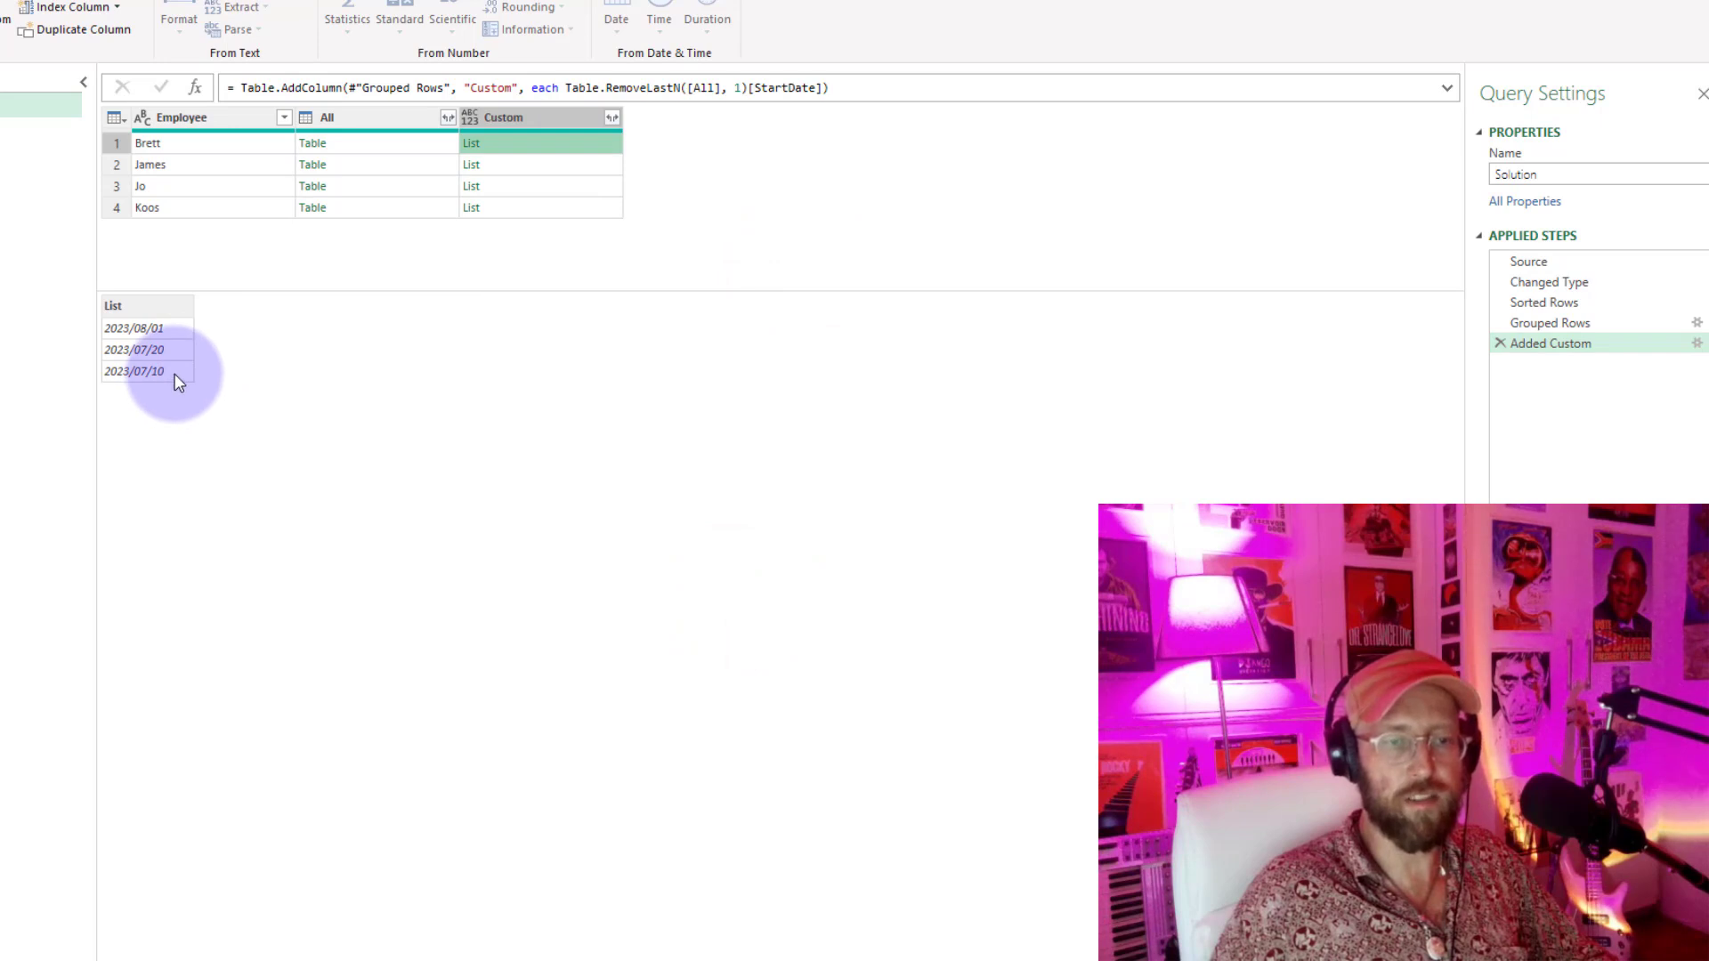
click(379, 142)
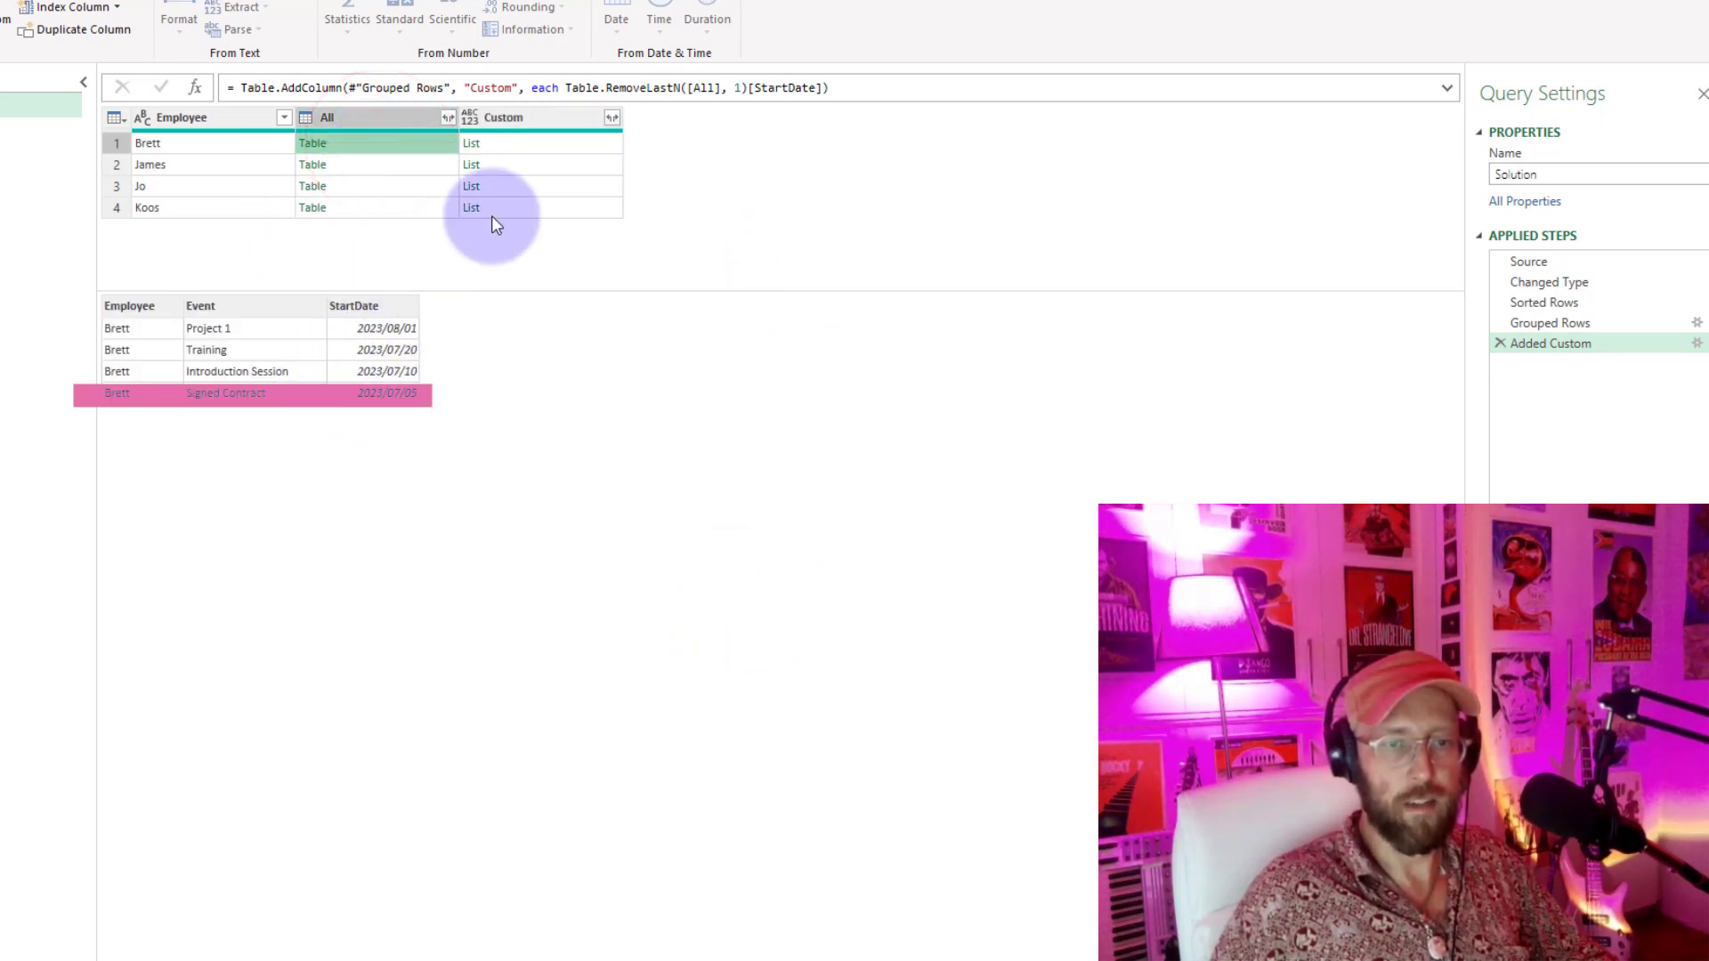
click(421, 165)
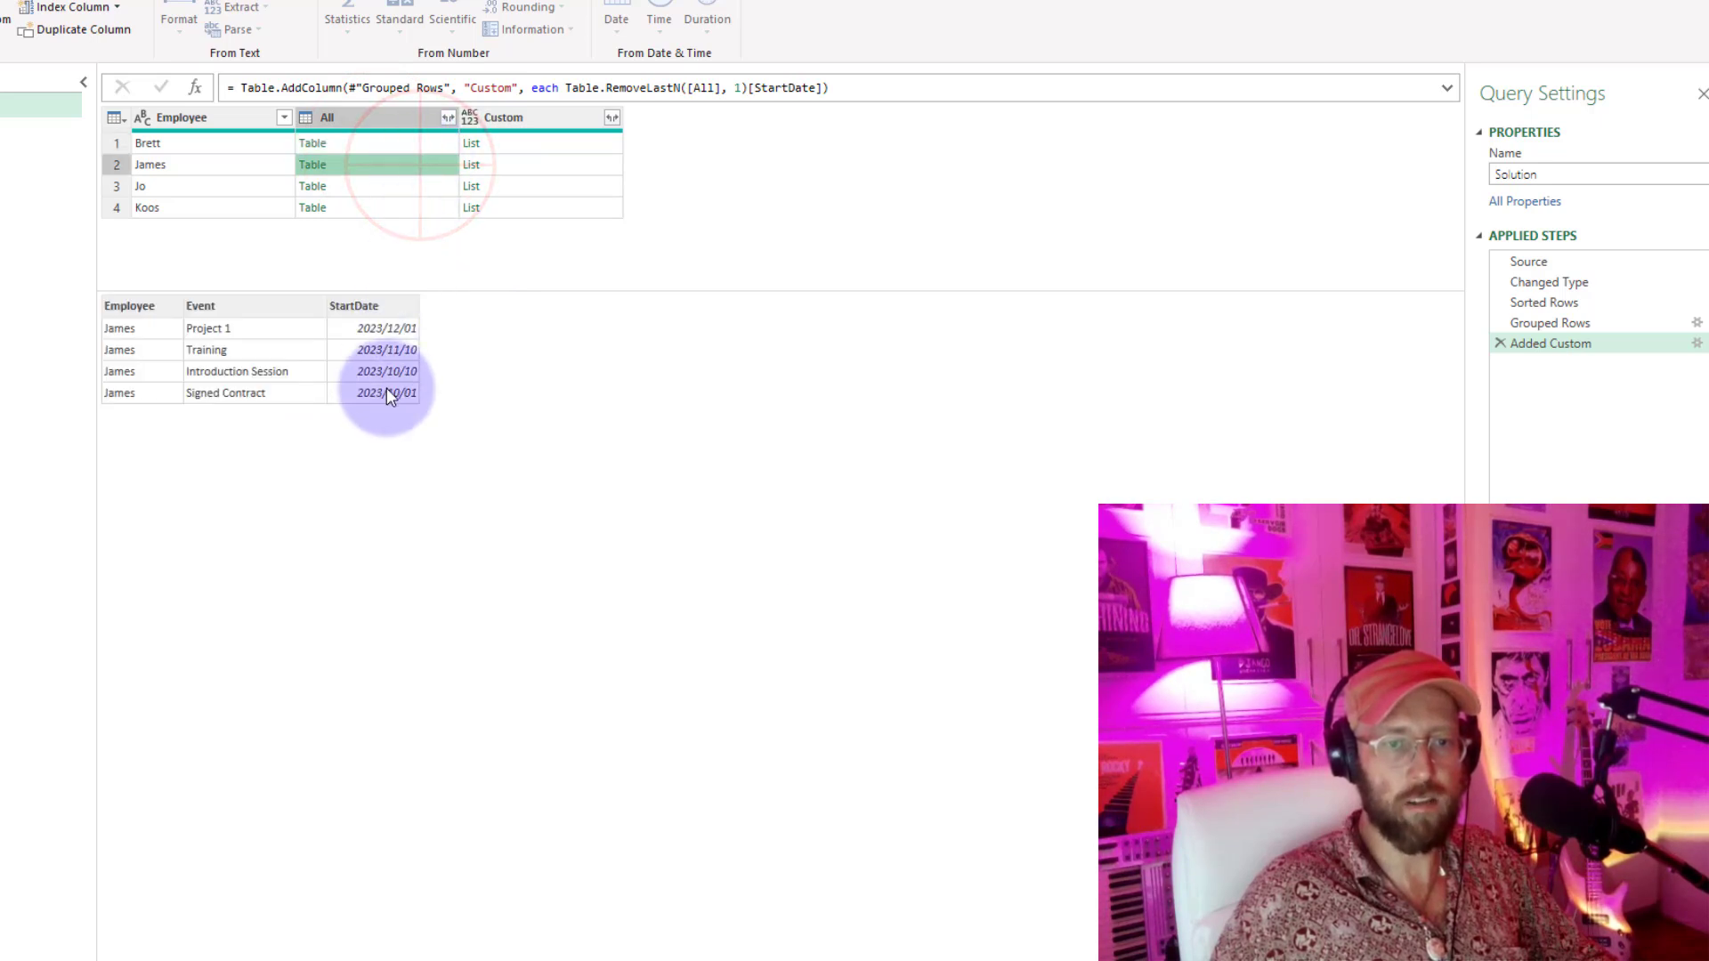
click(376, 189)
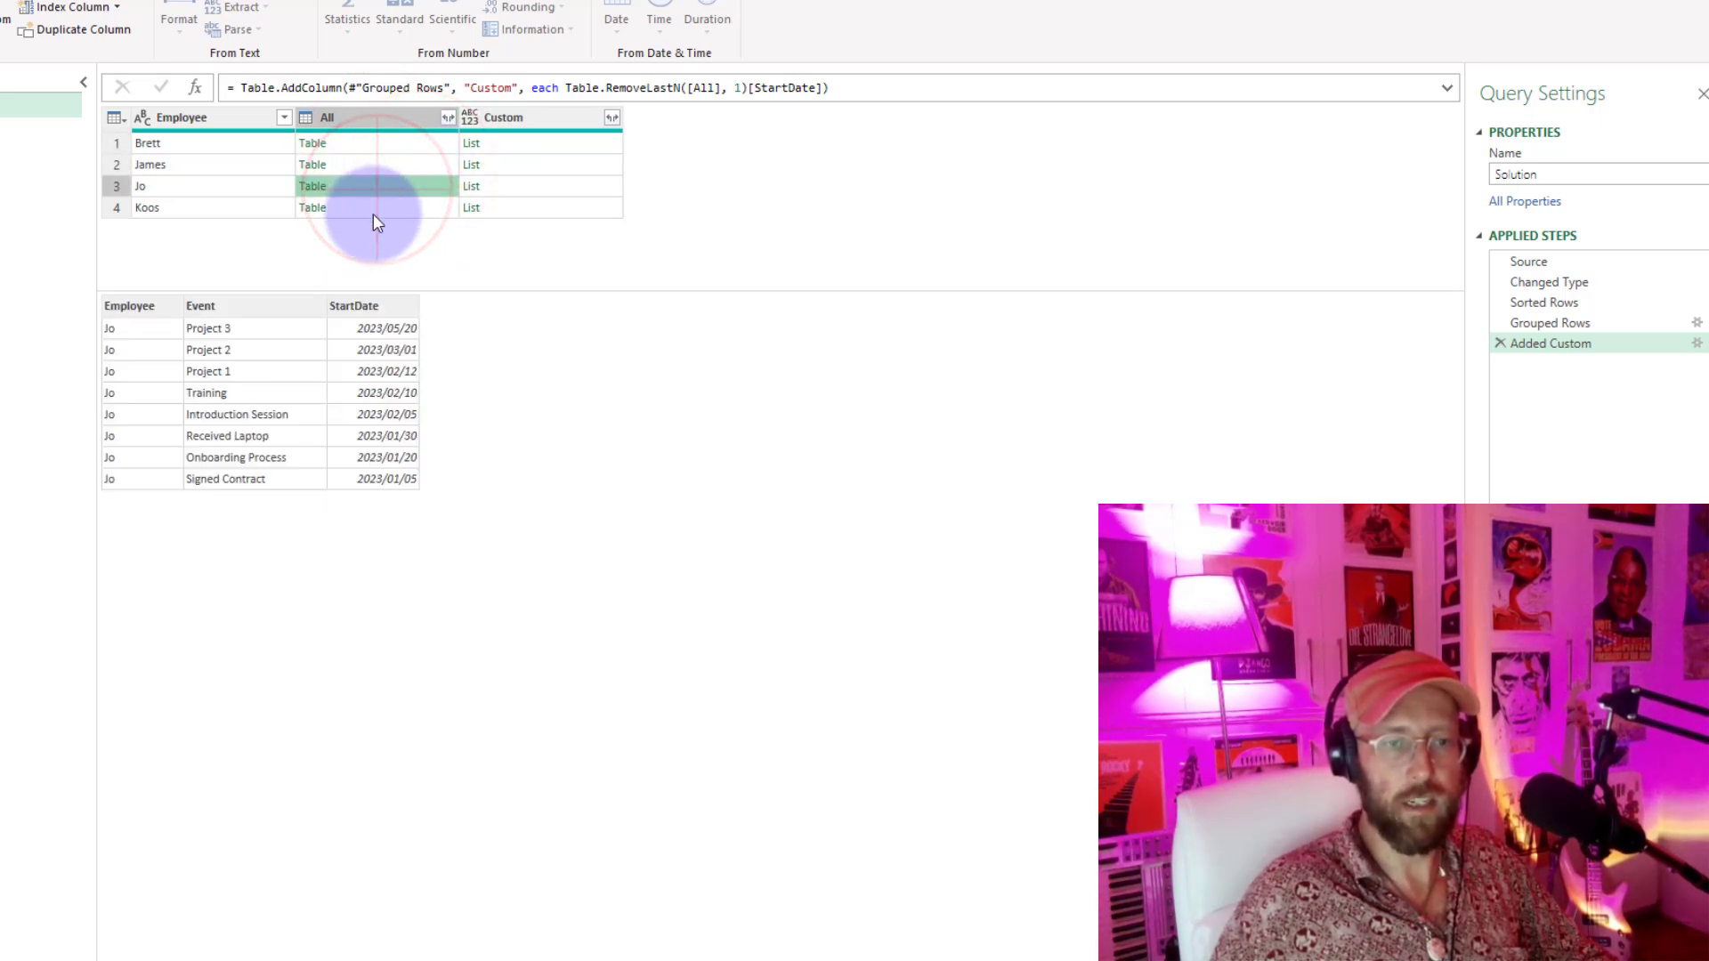
click(373, 214)
click(372, 185)
click(371, 165)
click(503, 142)
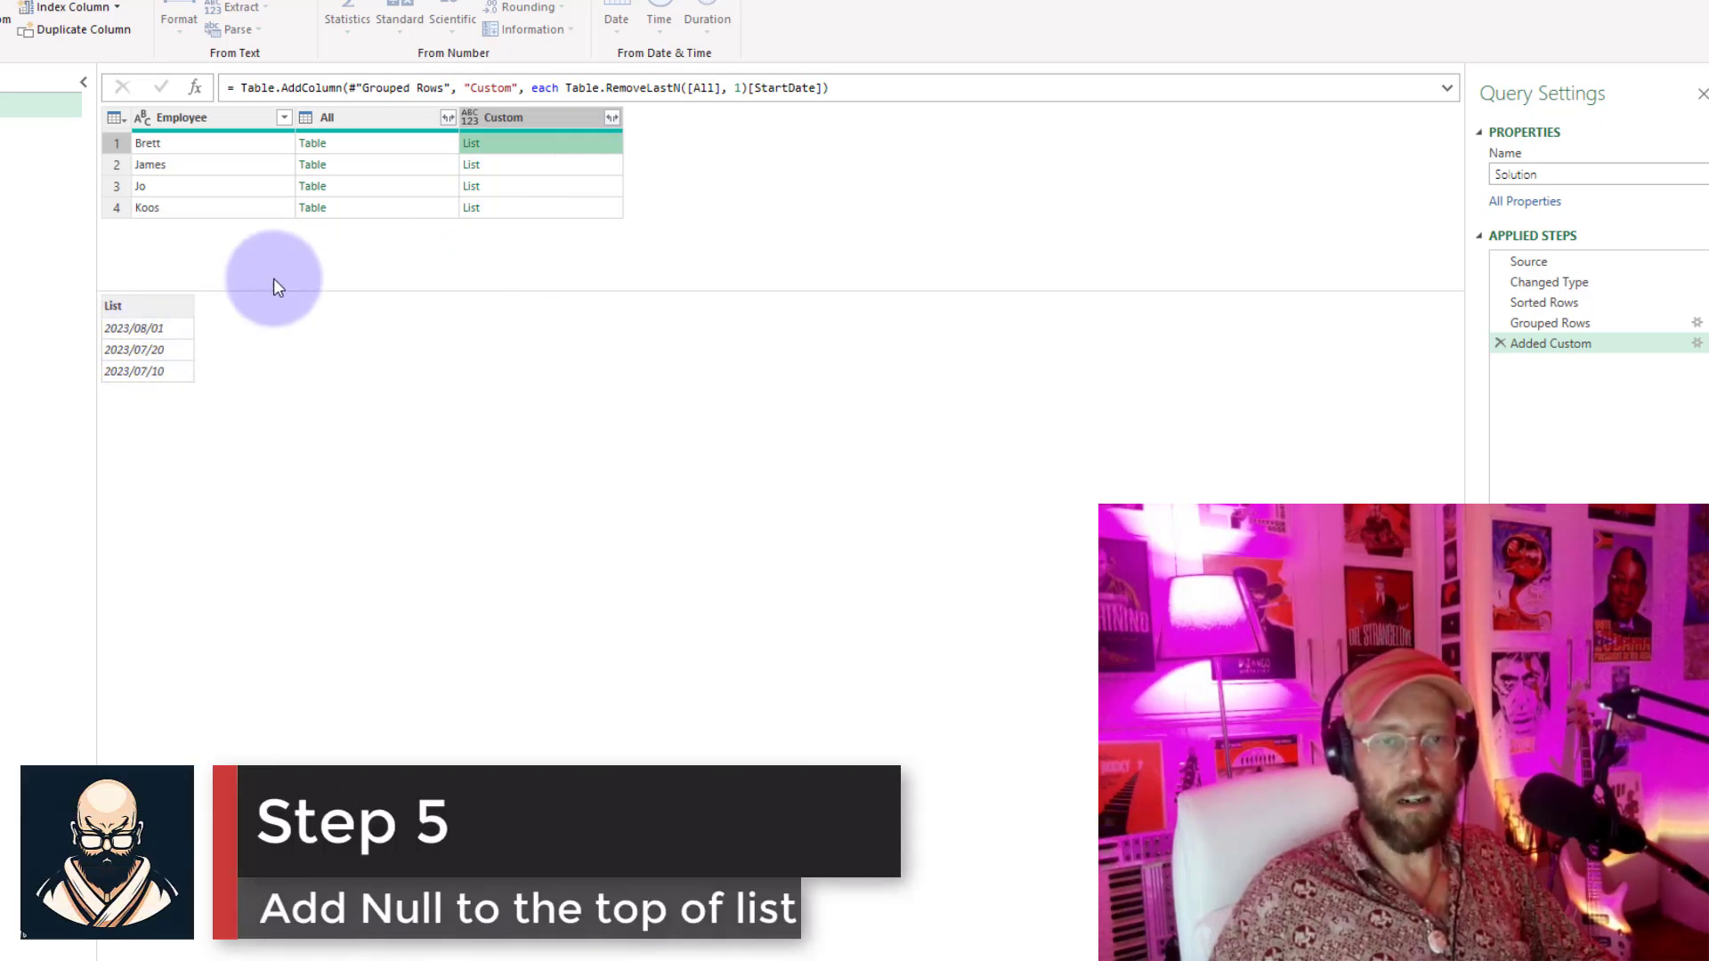
Step: Prepend '{null} &' to the Custom formula and check that Brett's list now starts with null
click(1697, 346)
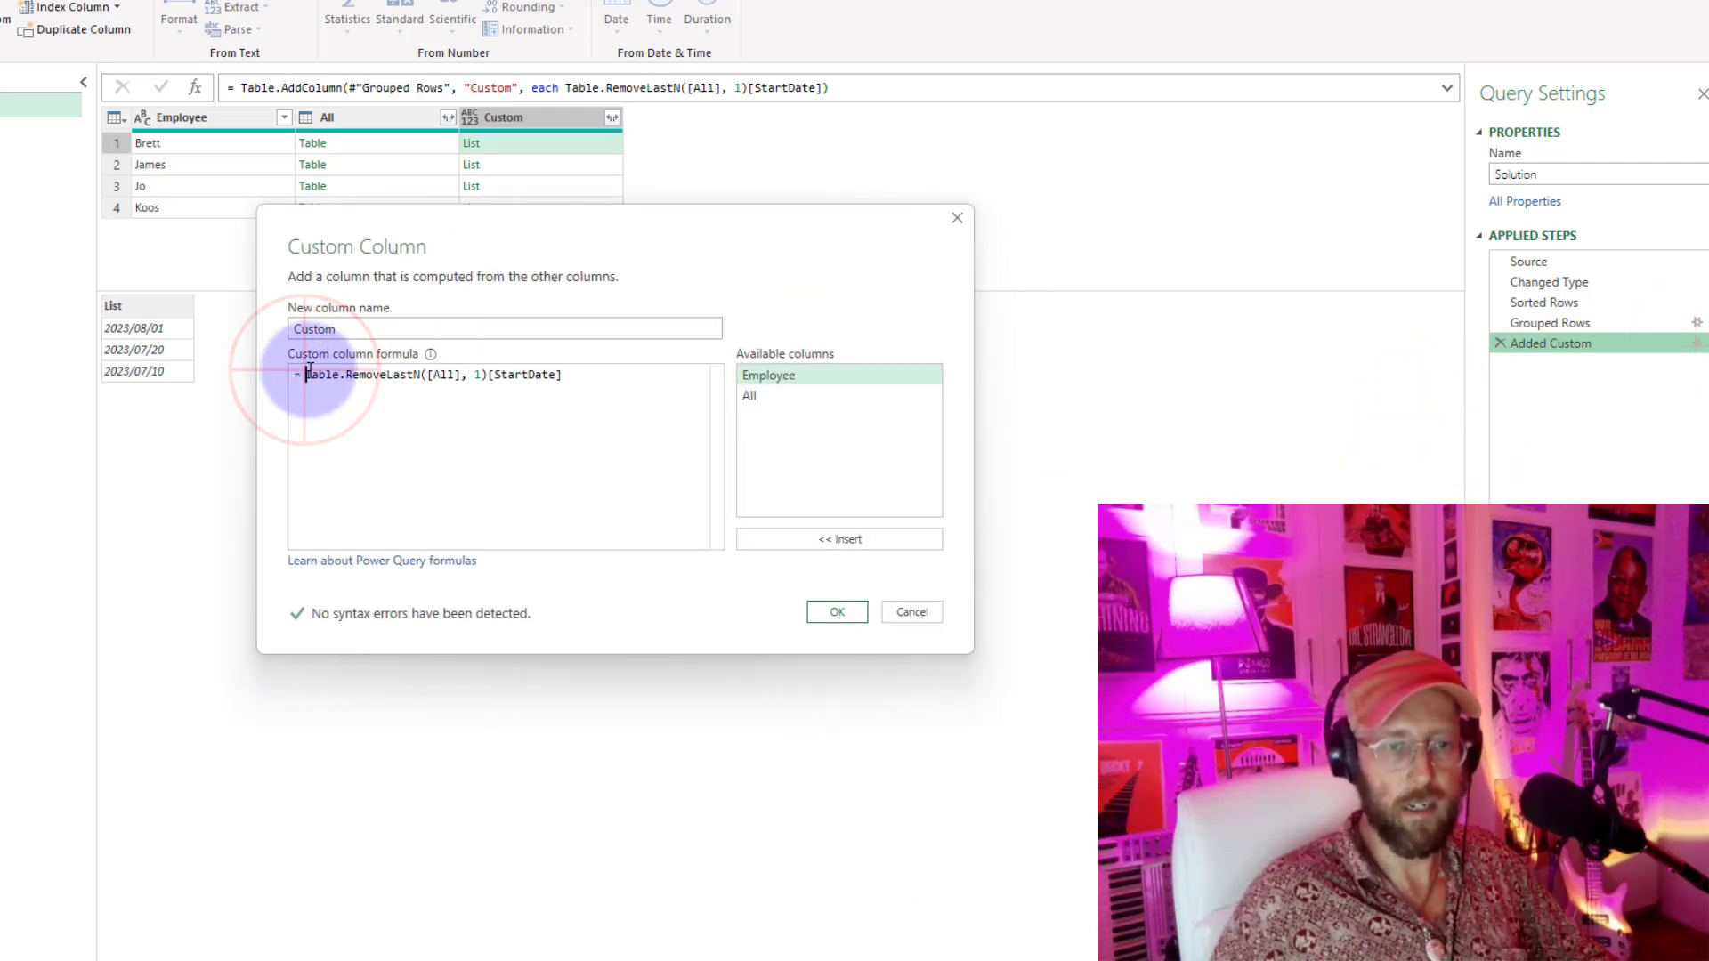
text({null})
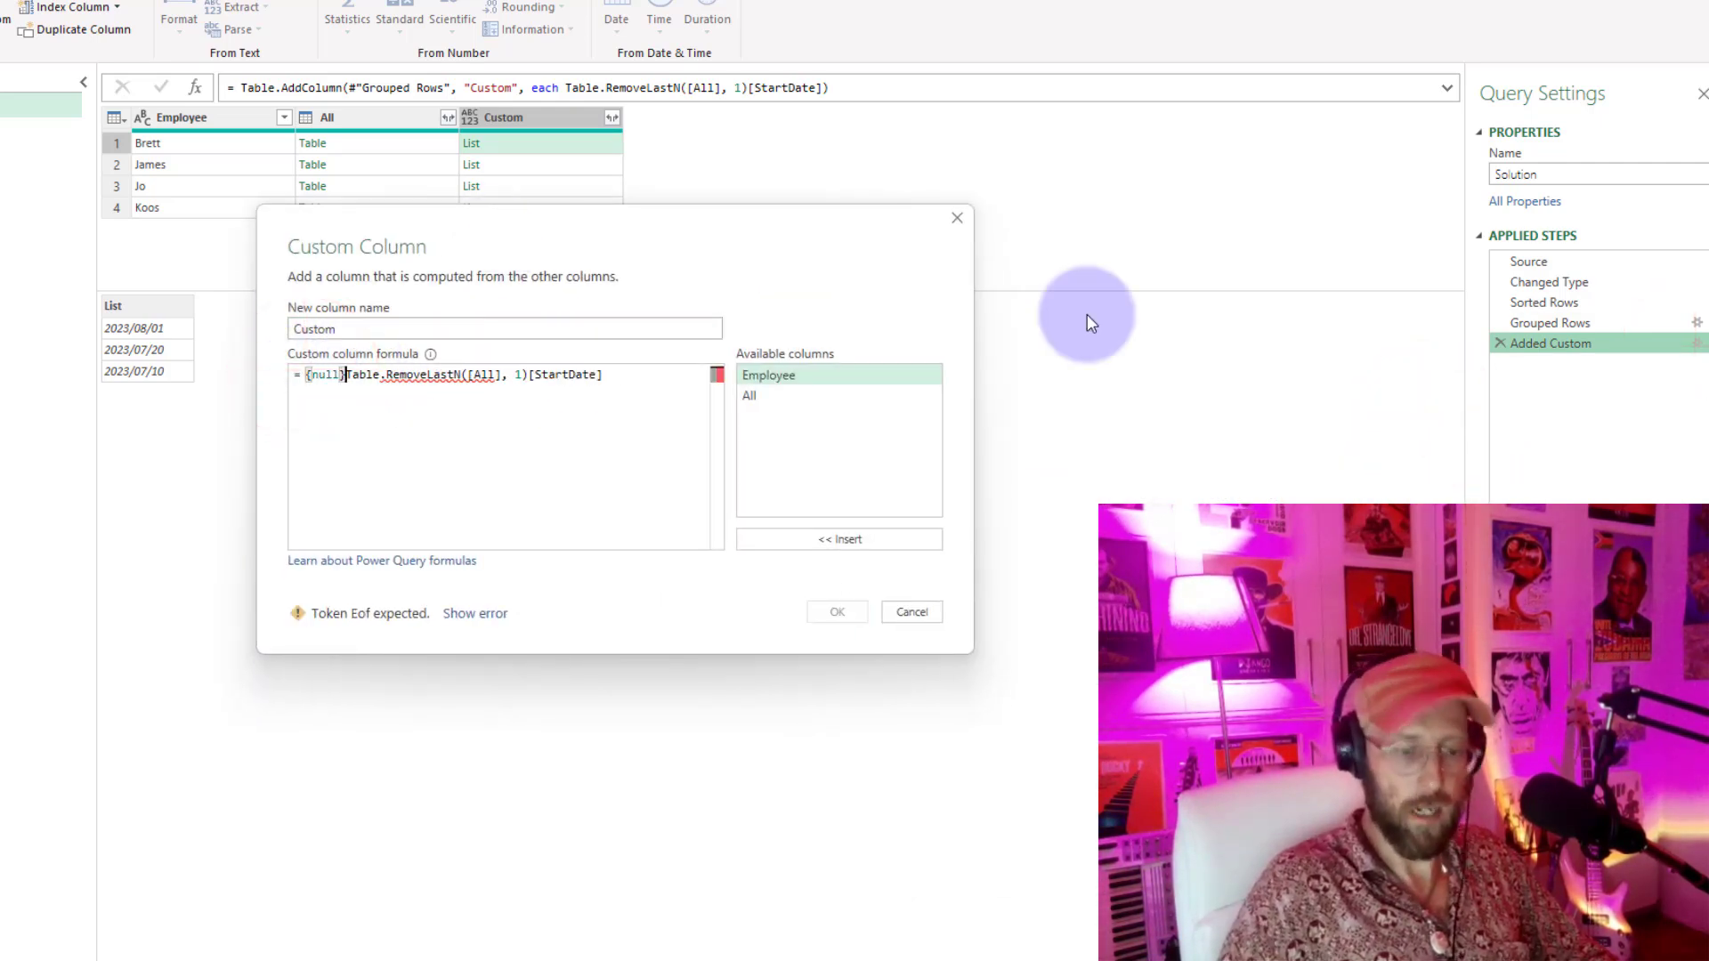
text( &)
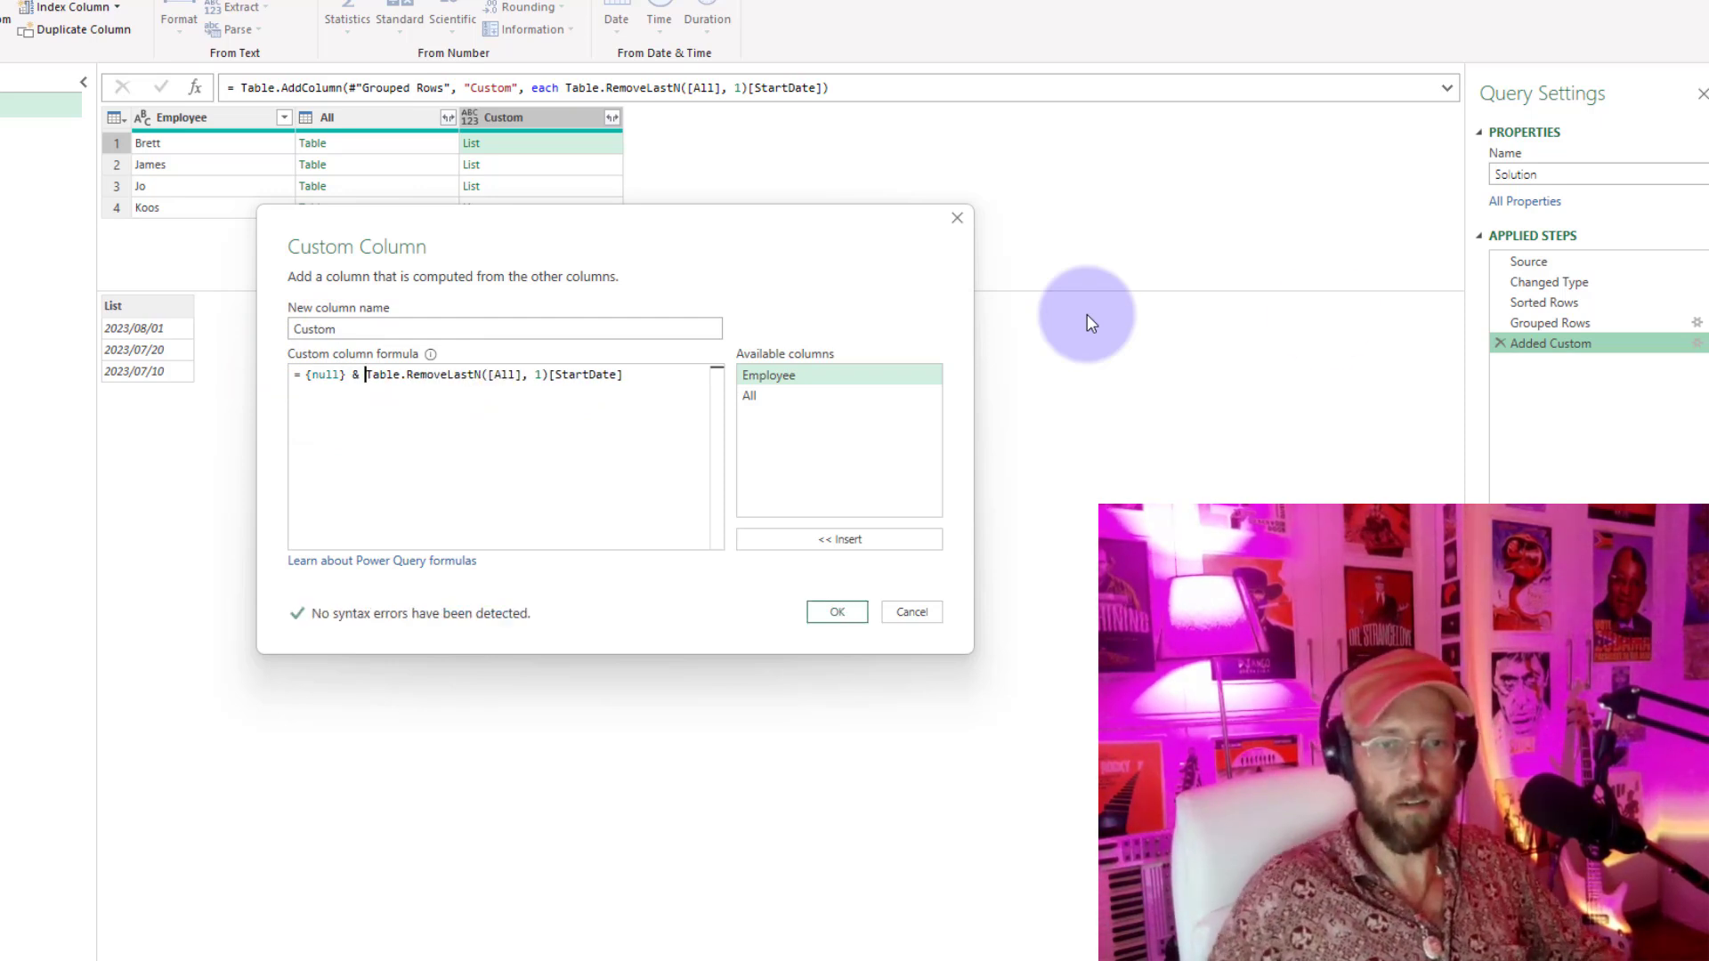
key(Return)
click(536, 169)
click(546, 195)
click(542, 206)
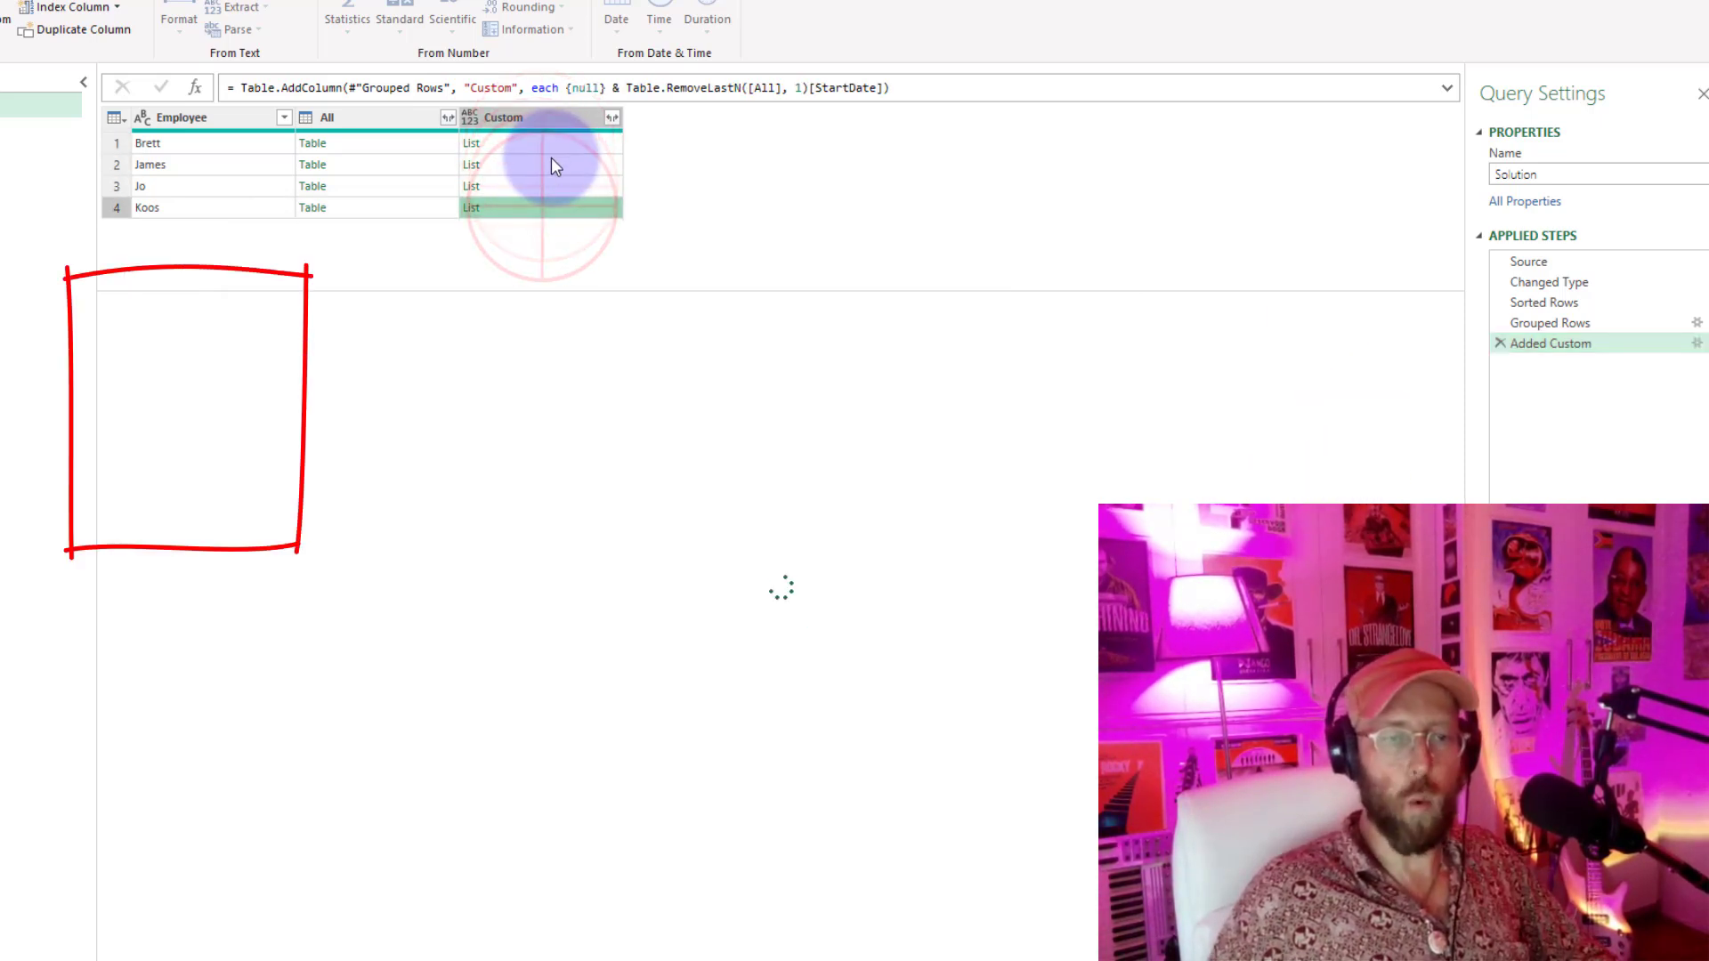
click(553, 145)
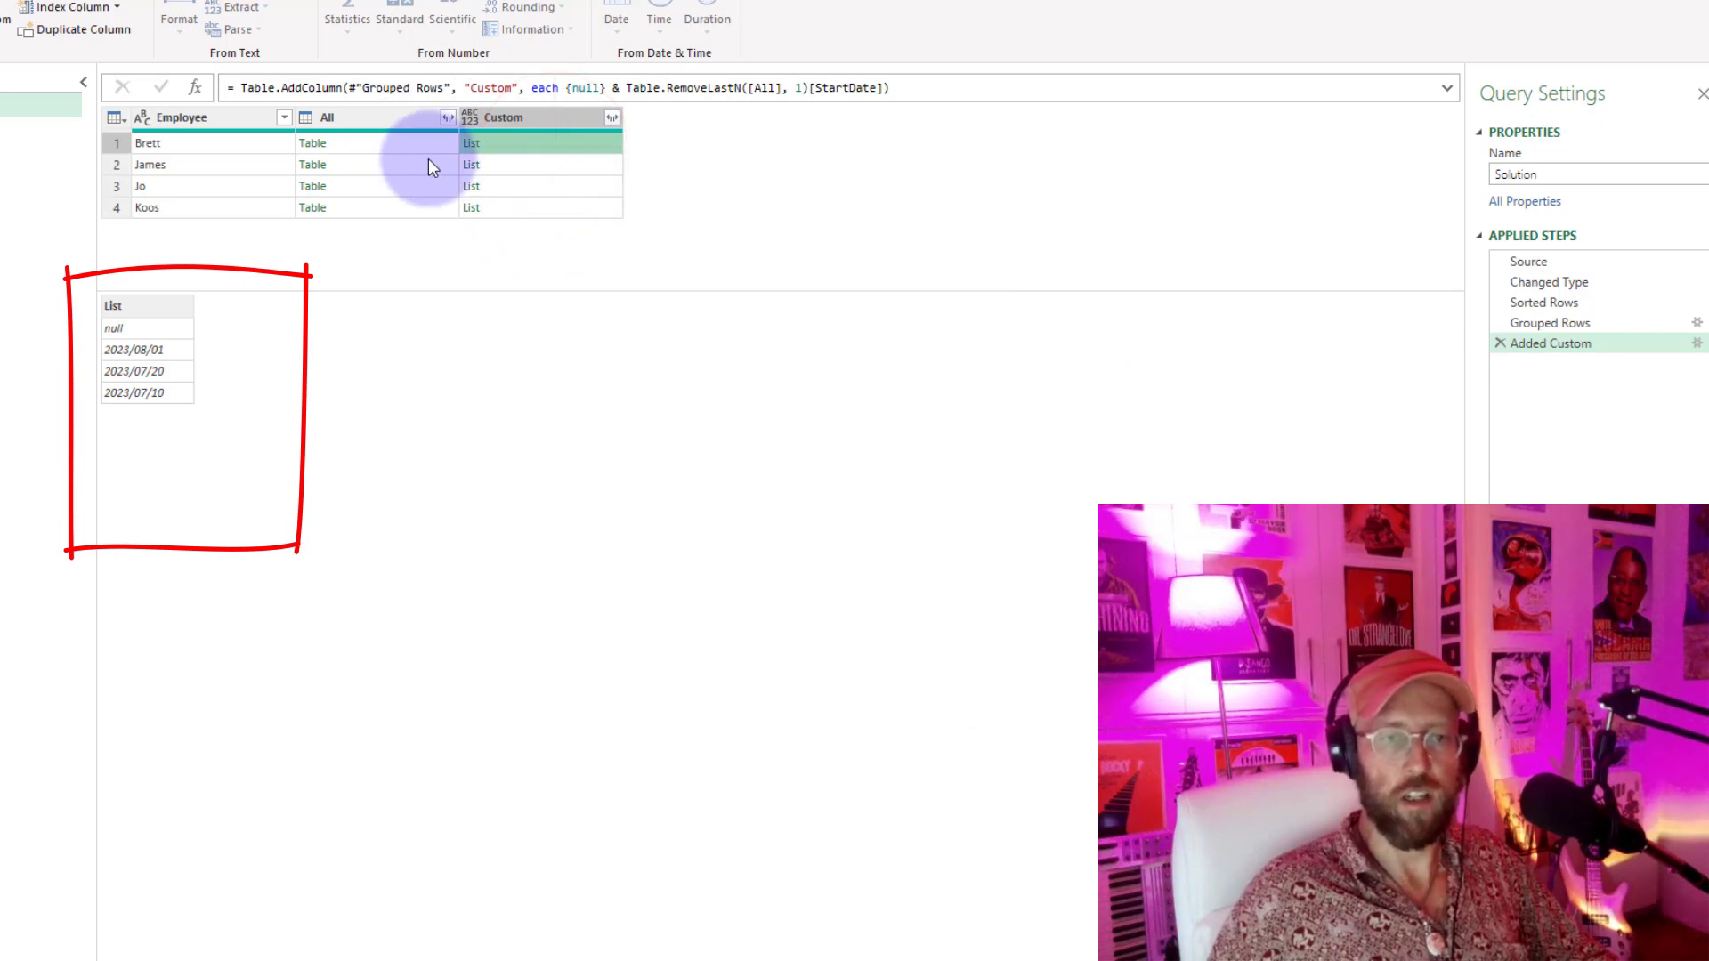
Step: Step through the sorting and grouping steps, recheck the date lists, and reopen the Custom formula
click(1578, 303)
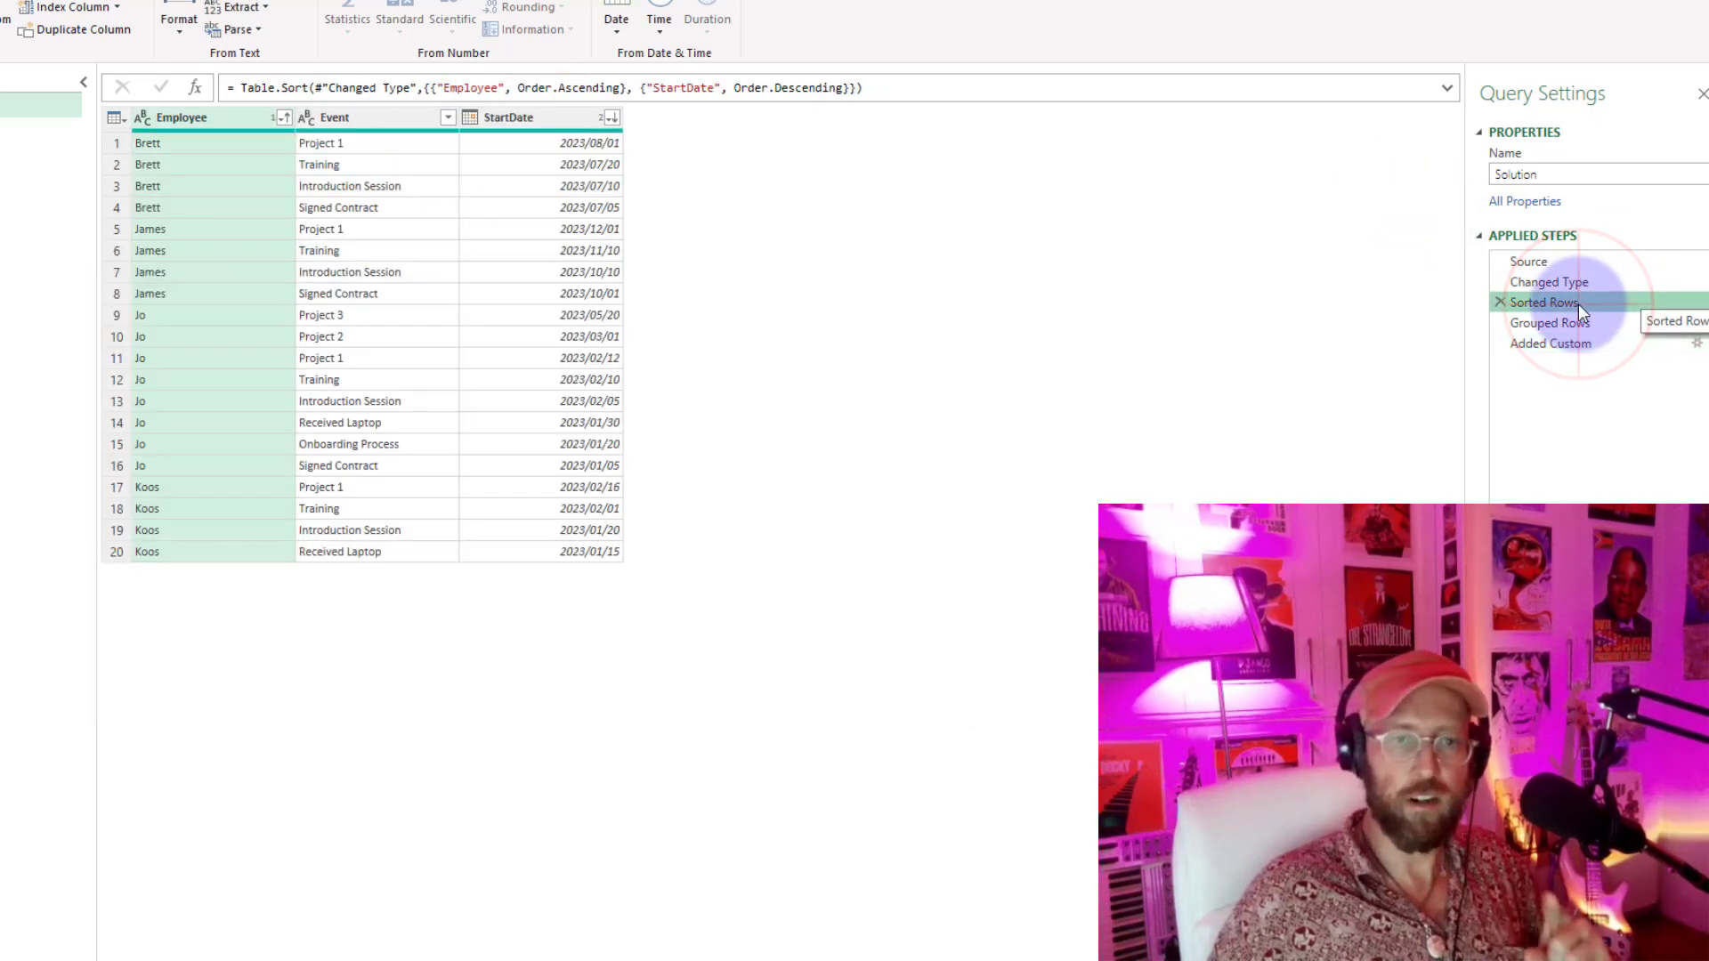
click(1577, 326)
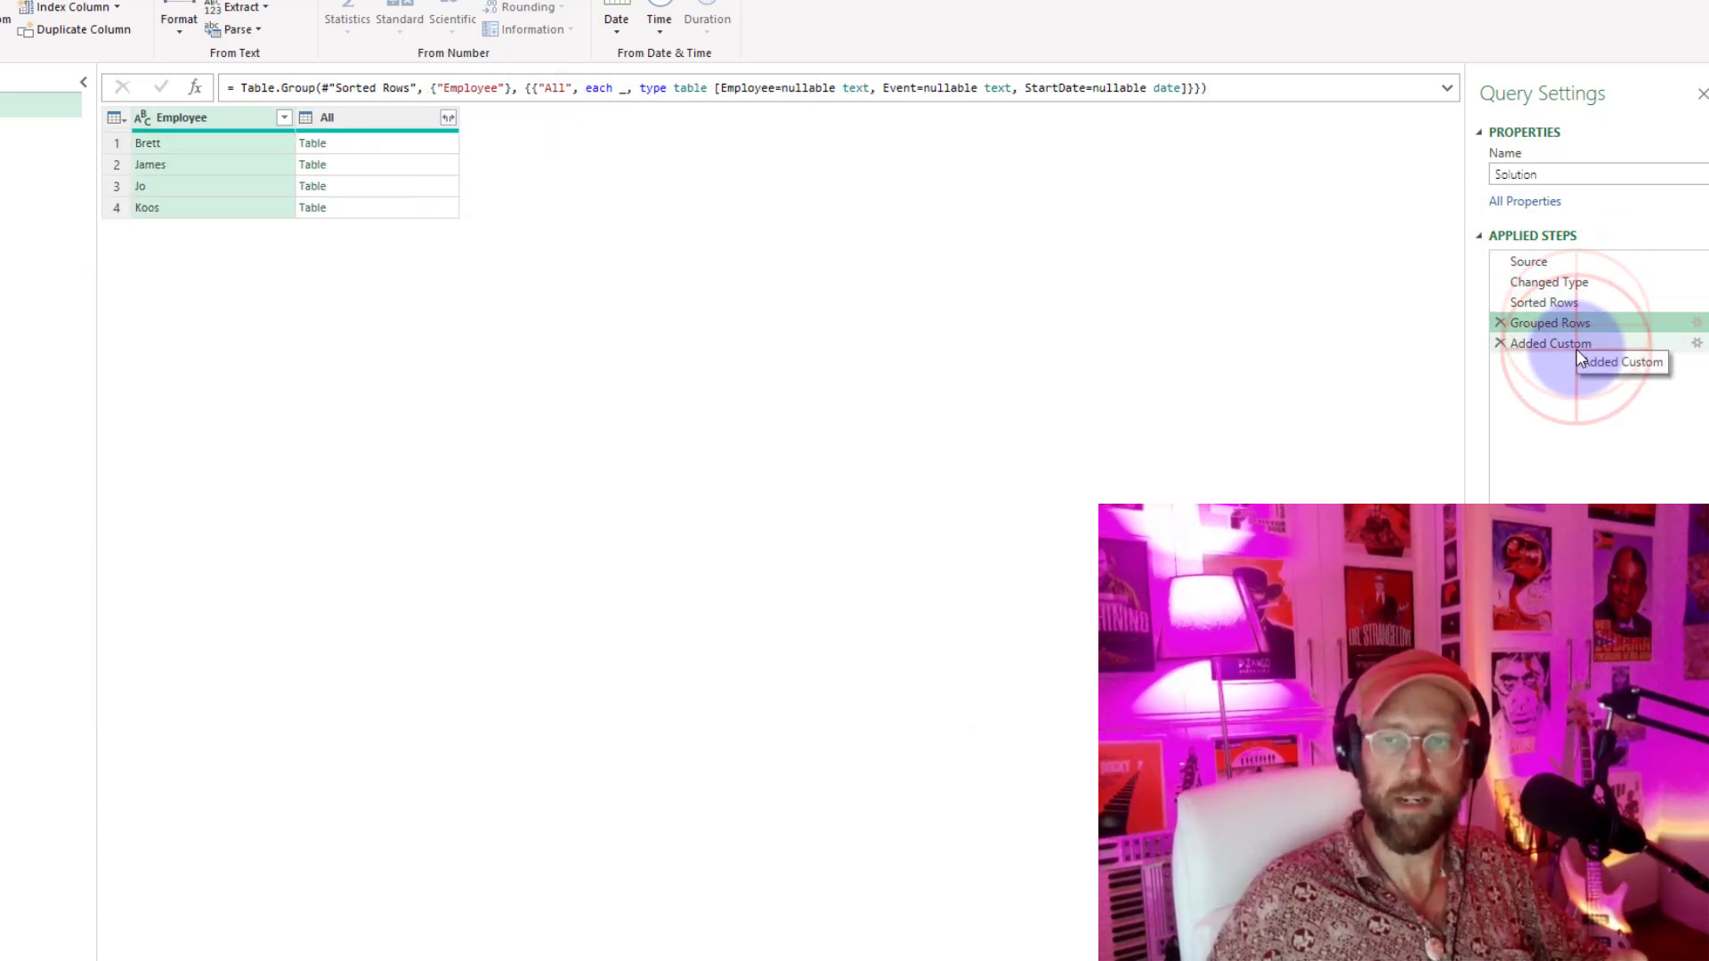
click(1577, 347)
click(534, 142)
click(548, 166)
click(546, 187)
click(534, 142)
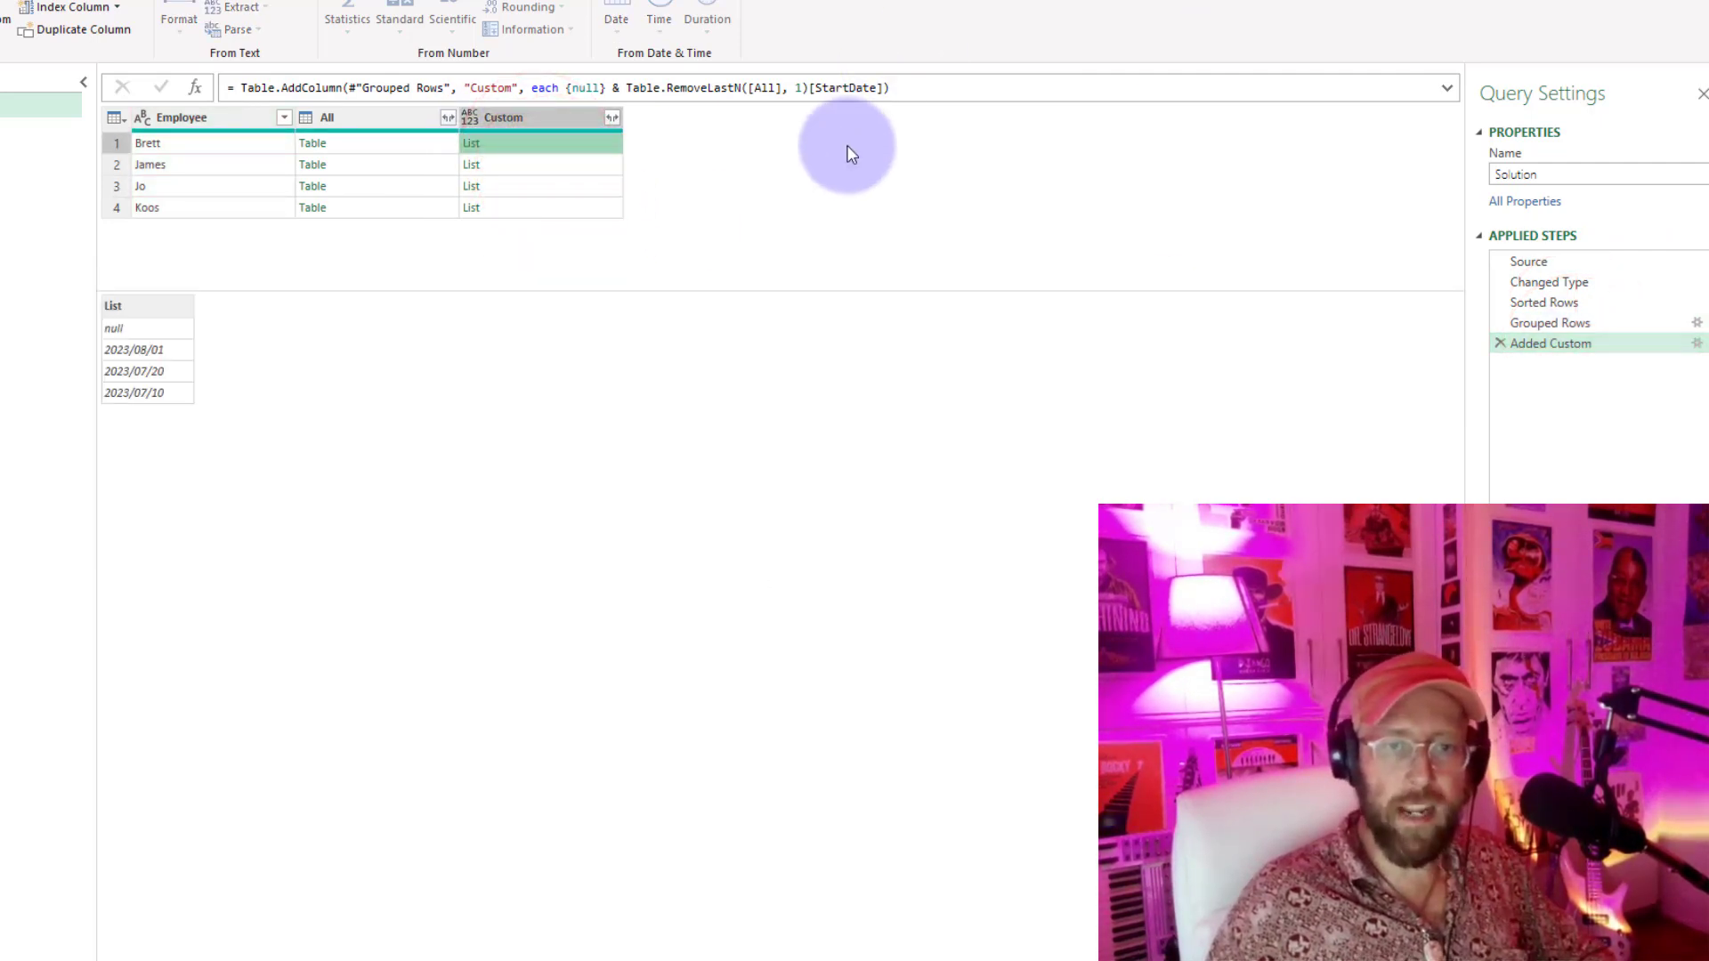
click(1697, 345)
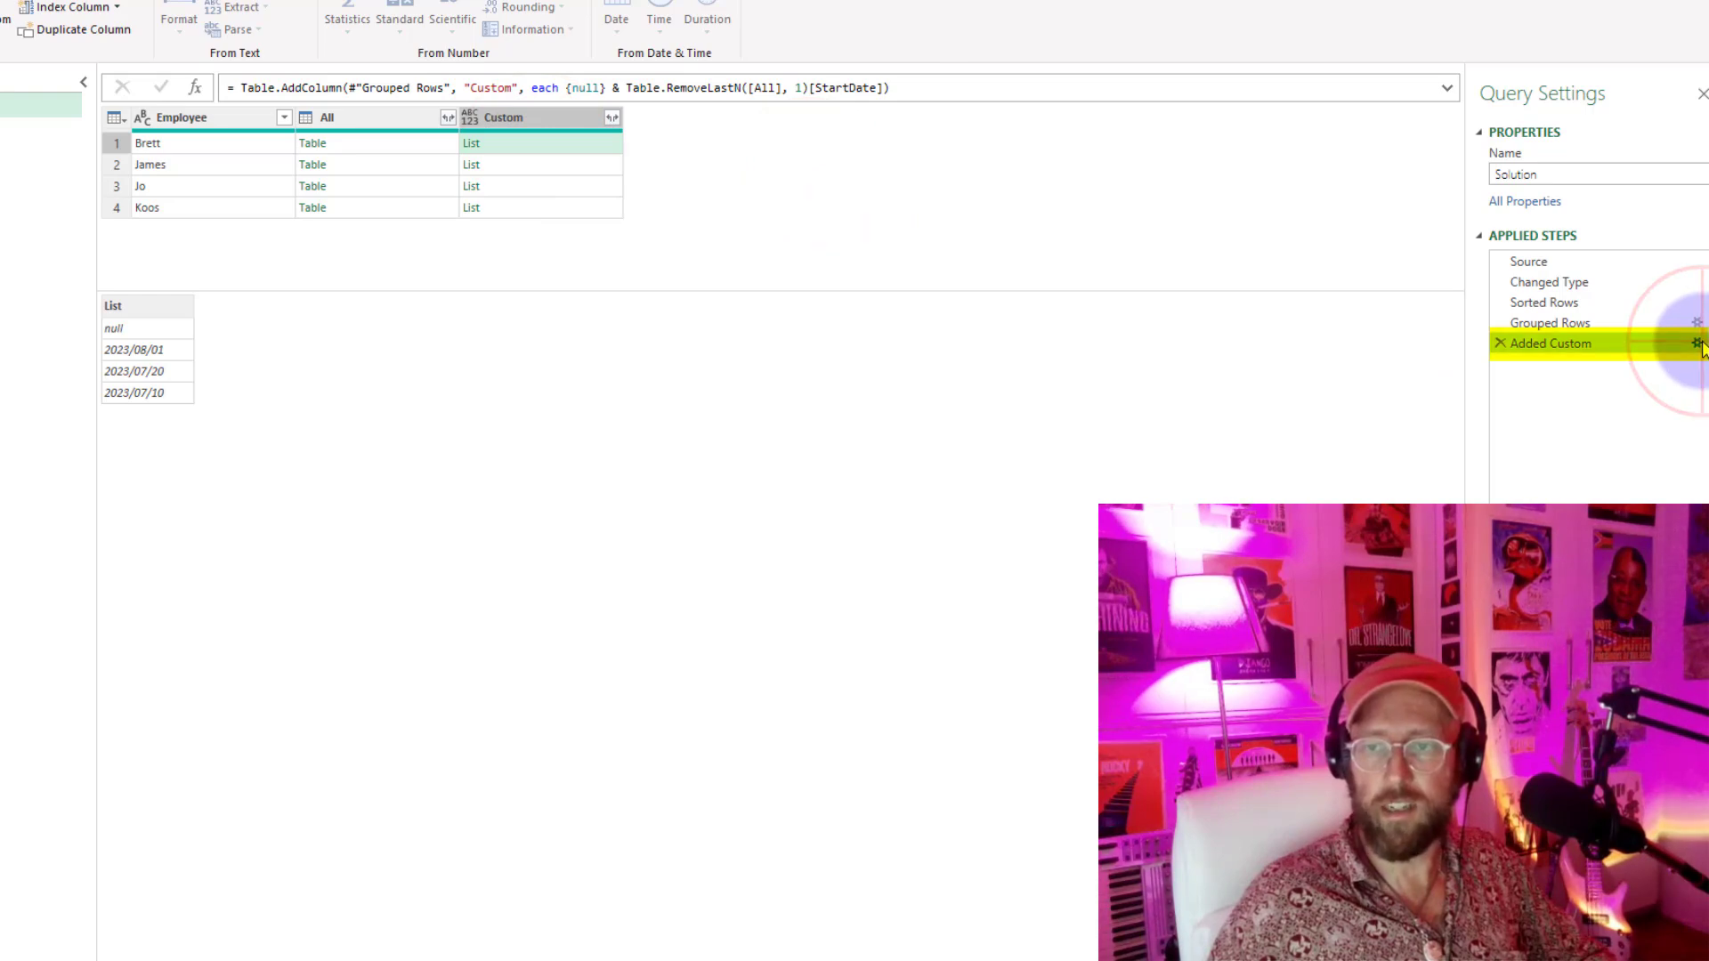
Step: Wrap the Custom formula as 'let LastDate = {null} & … in' on separate lines
click(302, 318)
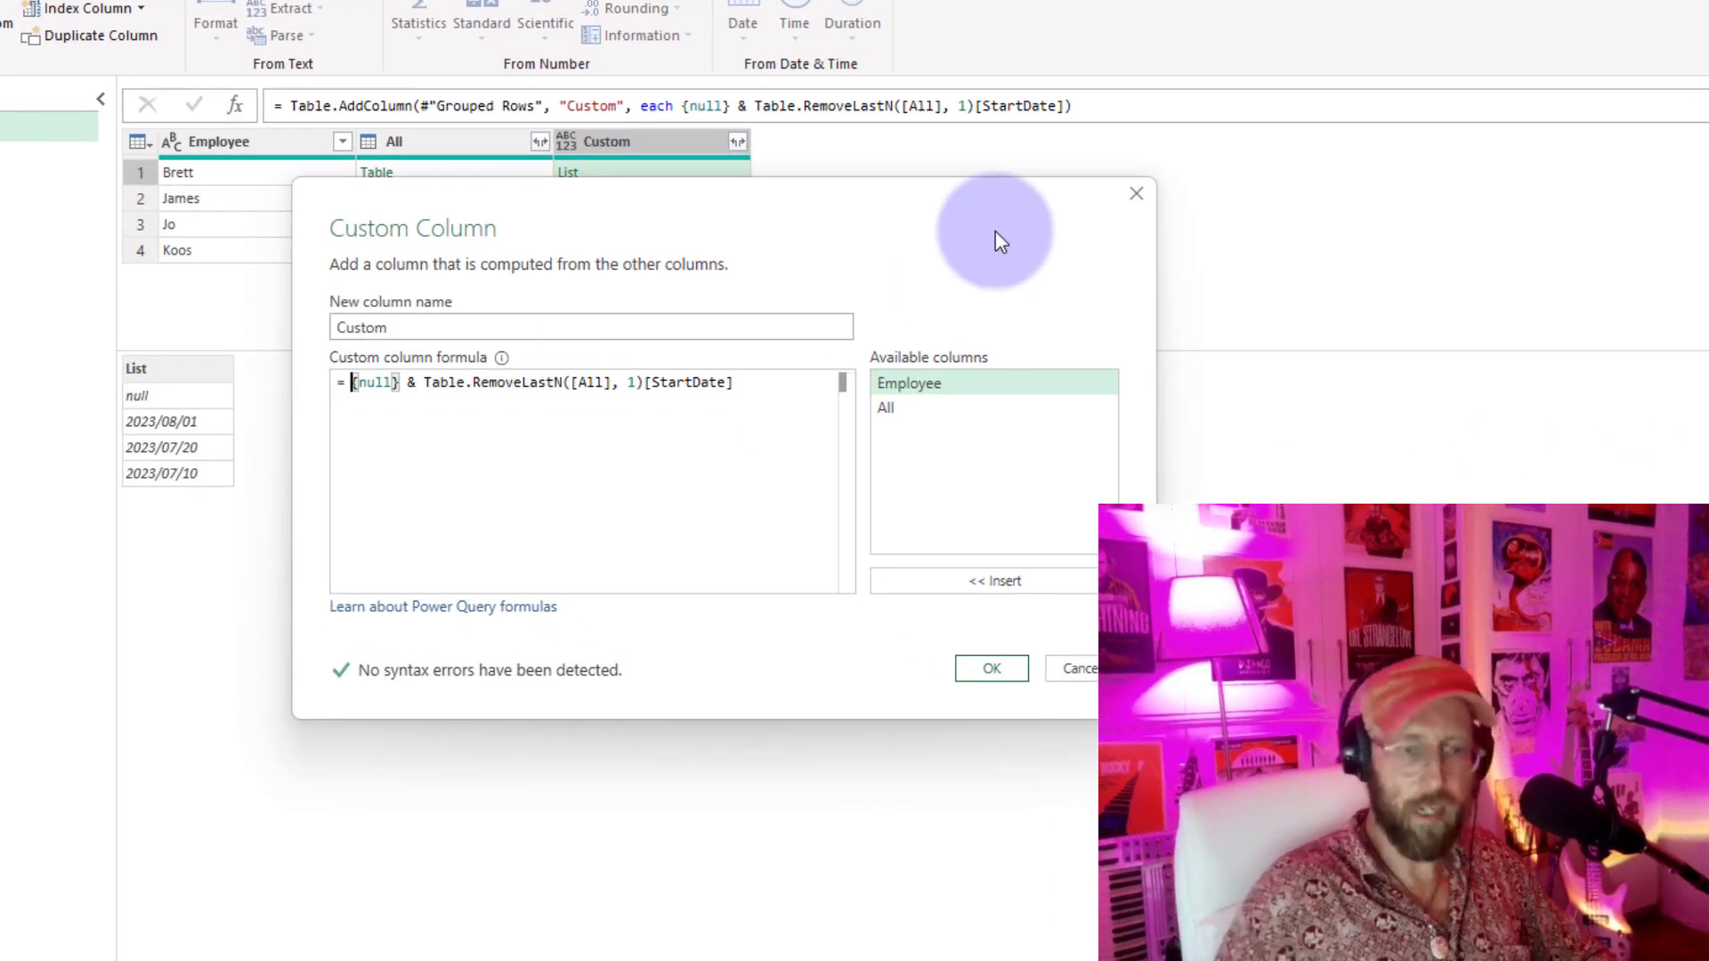
key(Return)
key(Up)
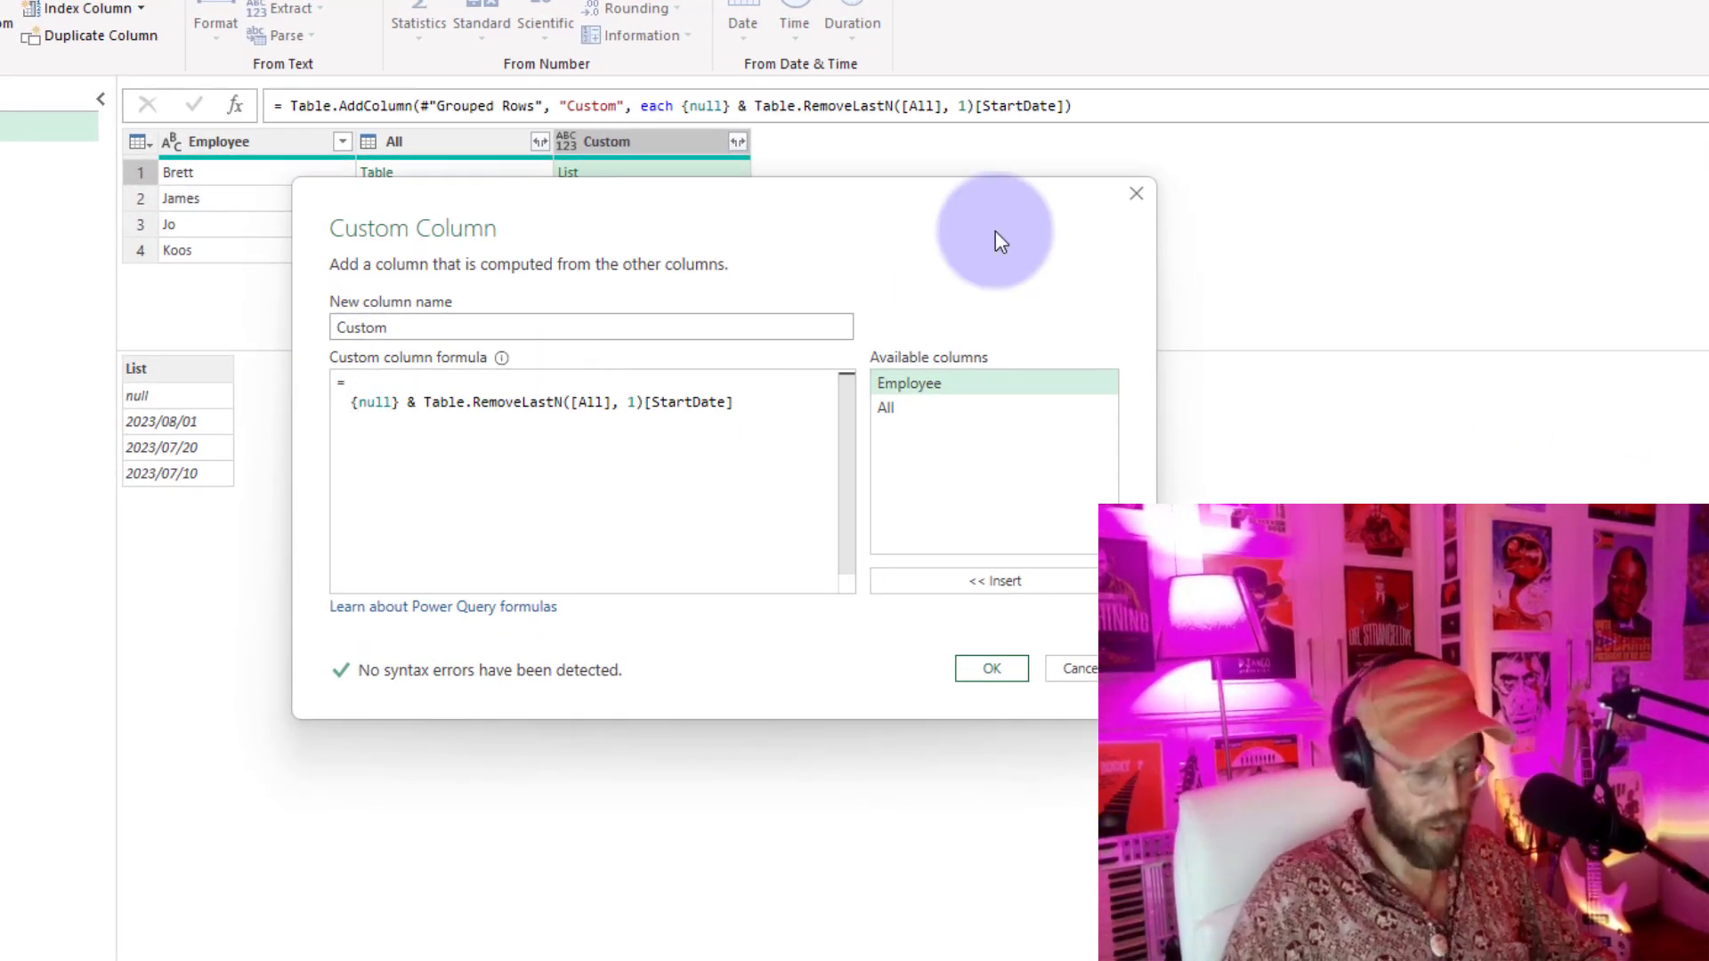
text(let)
click(748, 401)
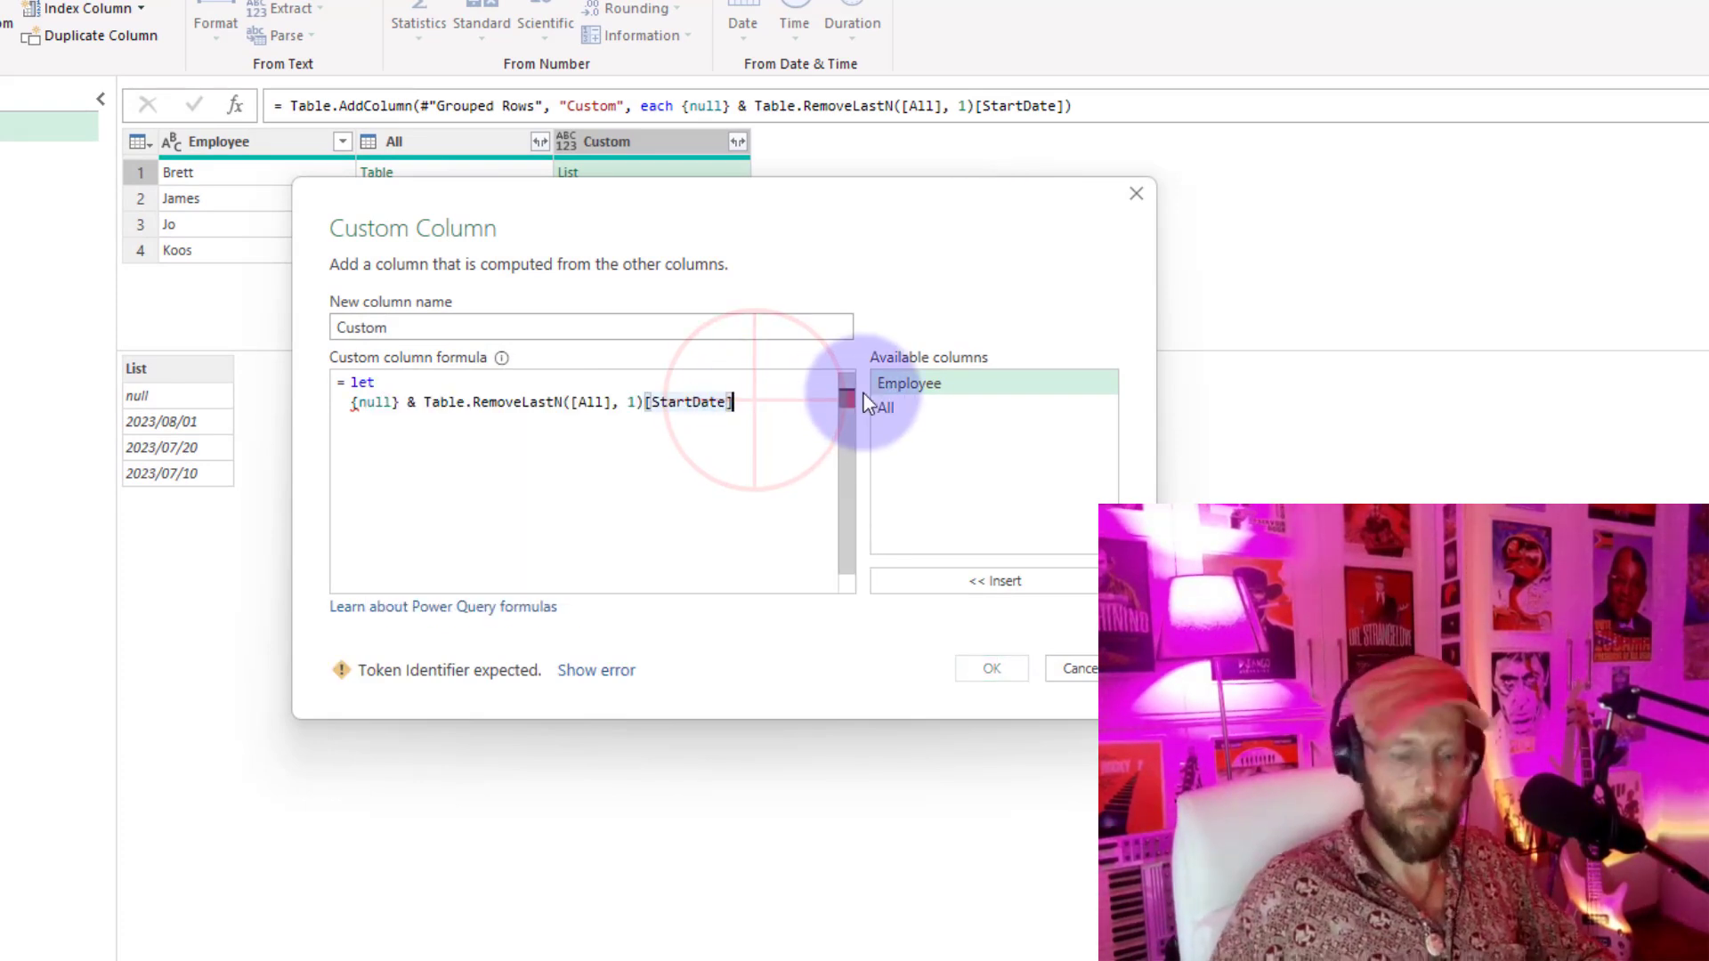
key(Return)
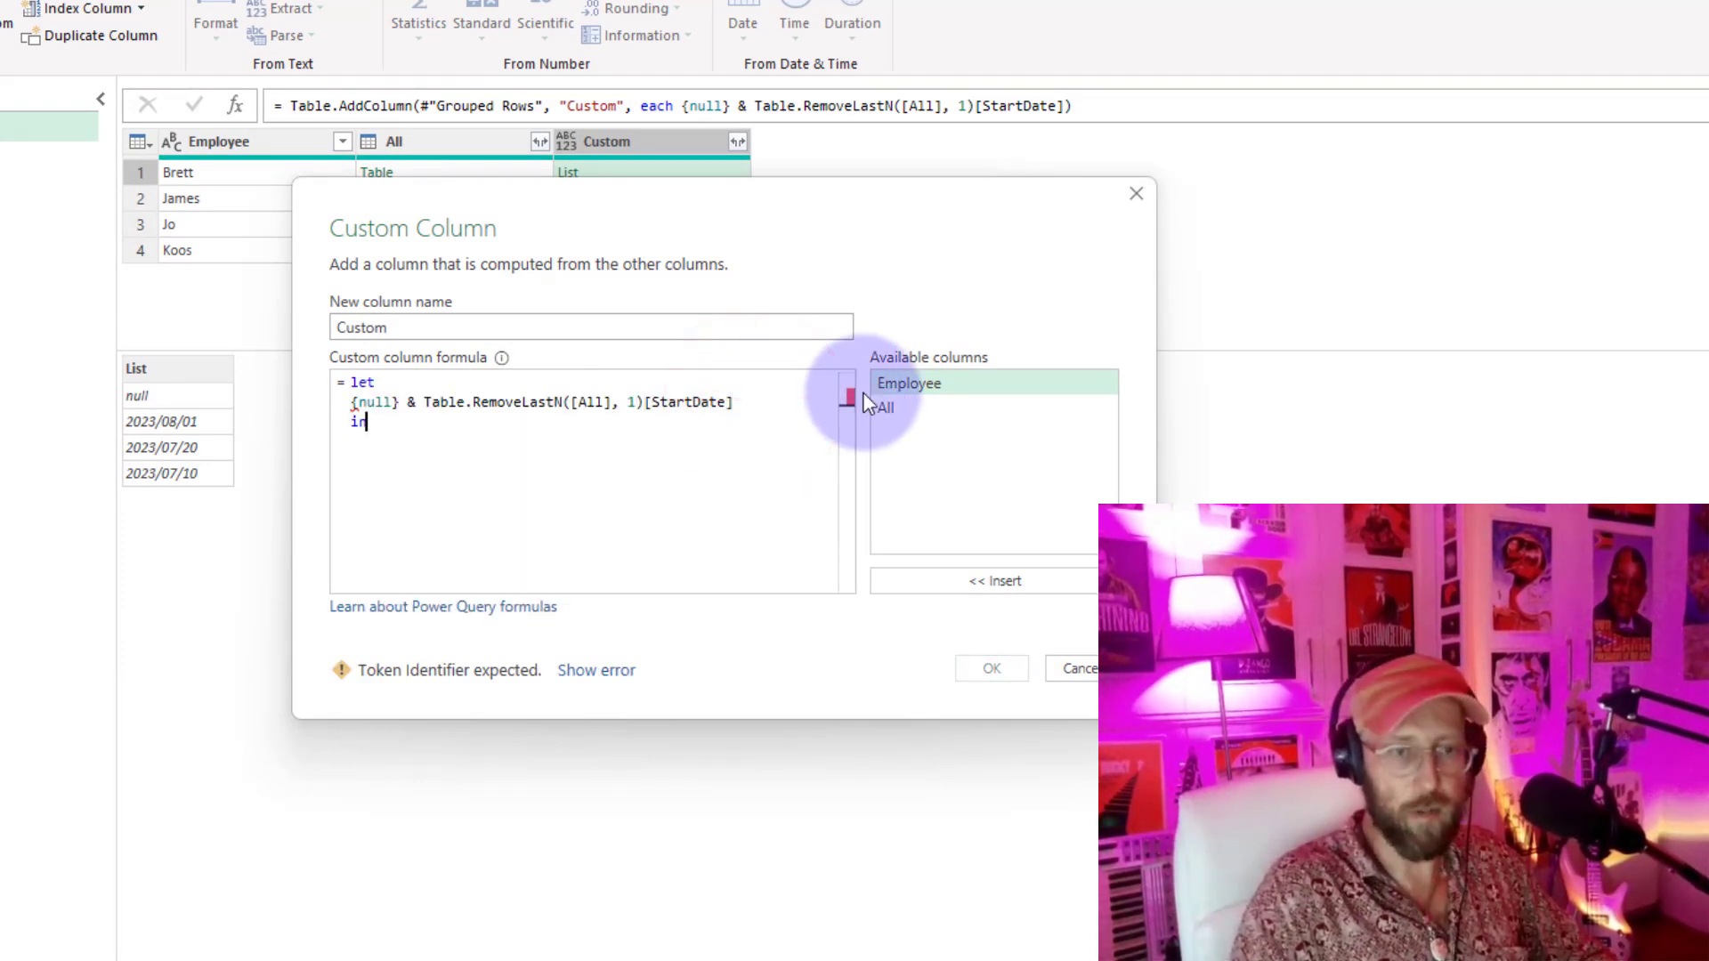
text(in)
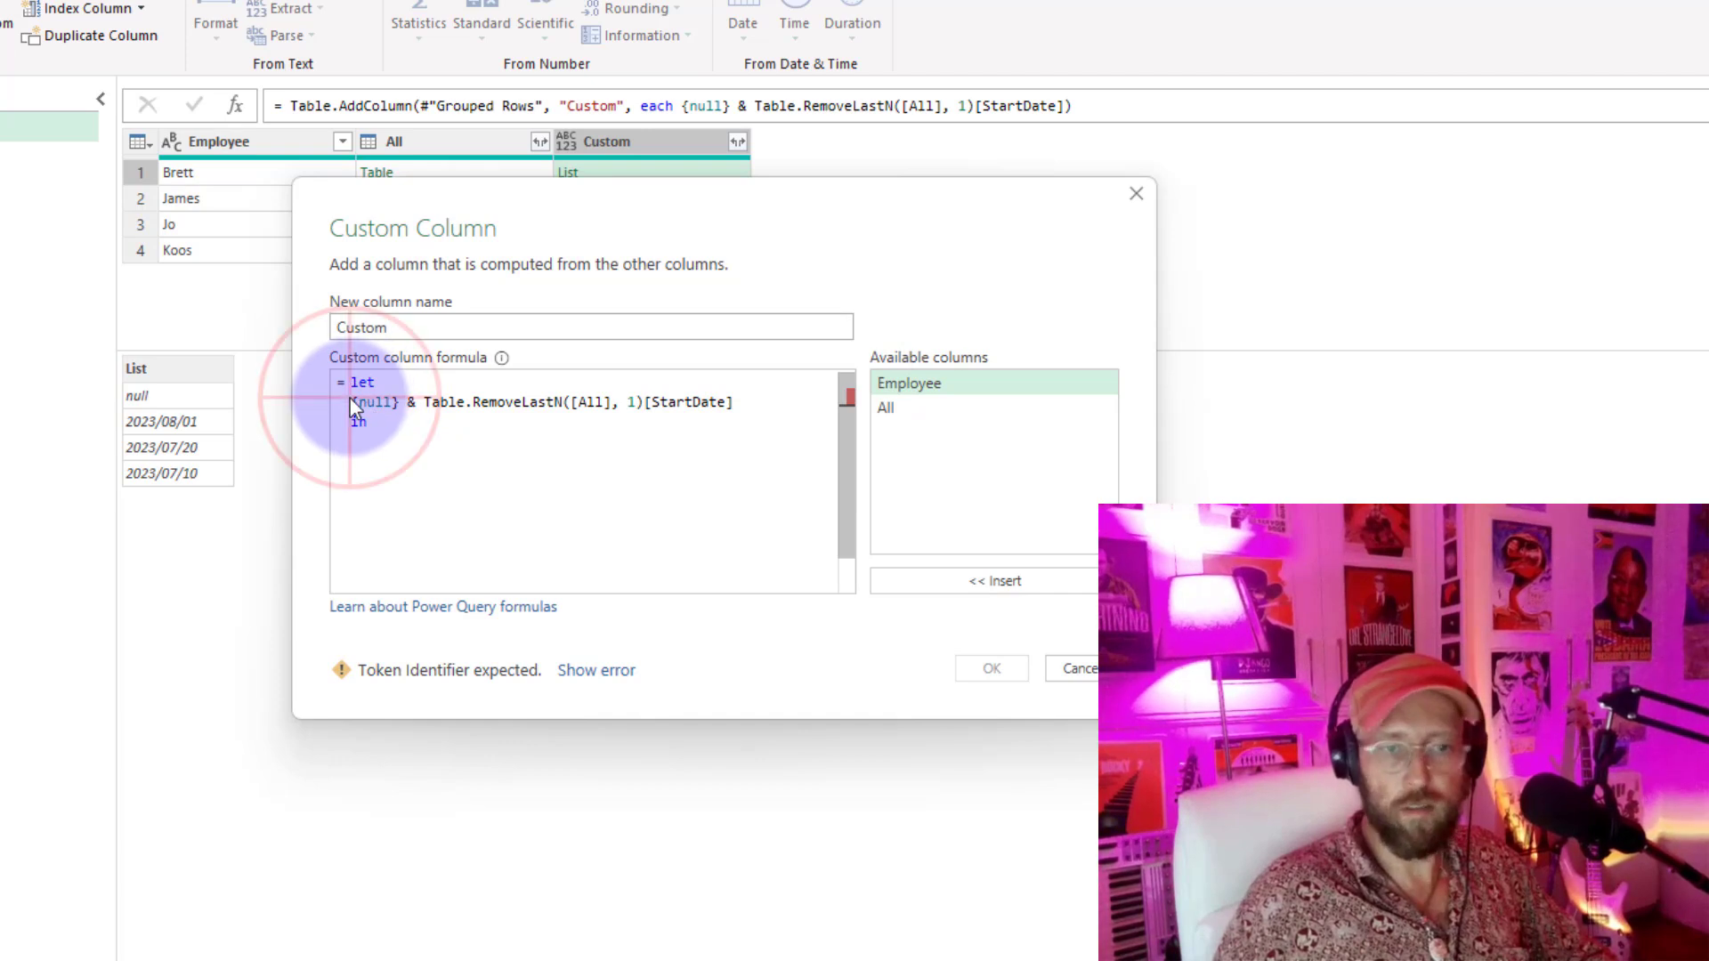
click(353, 402)
text(LastDate )
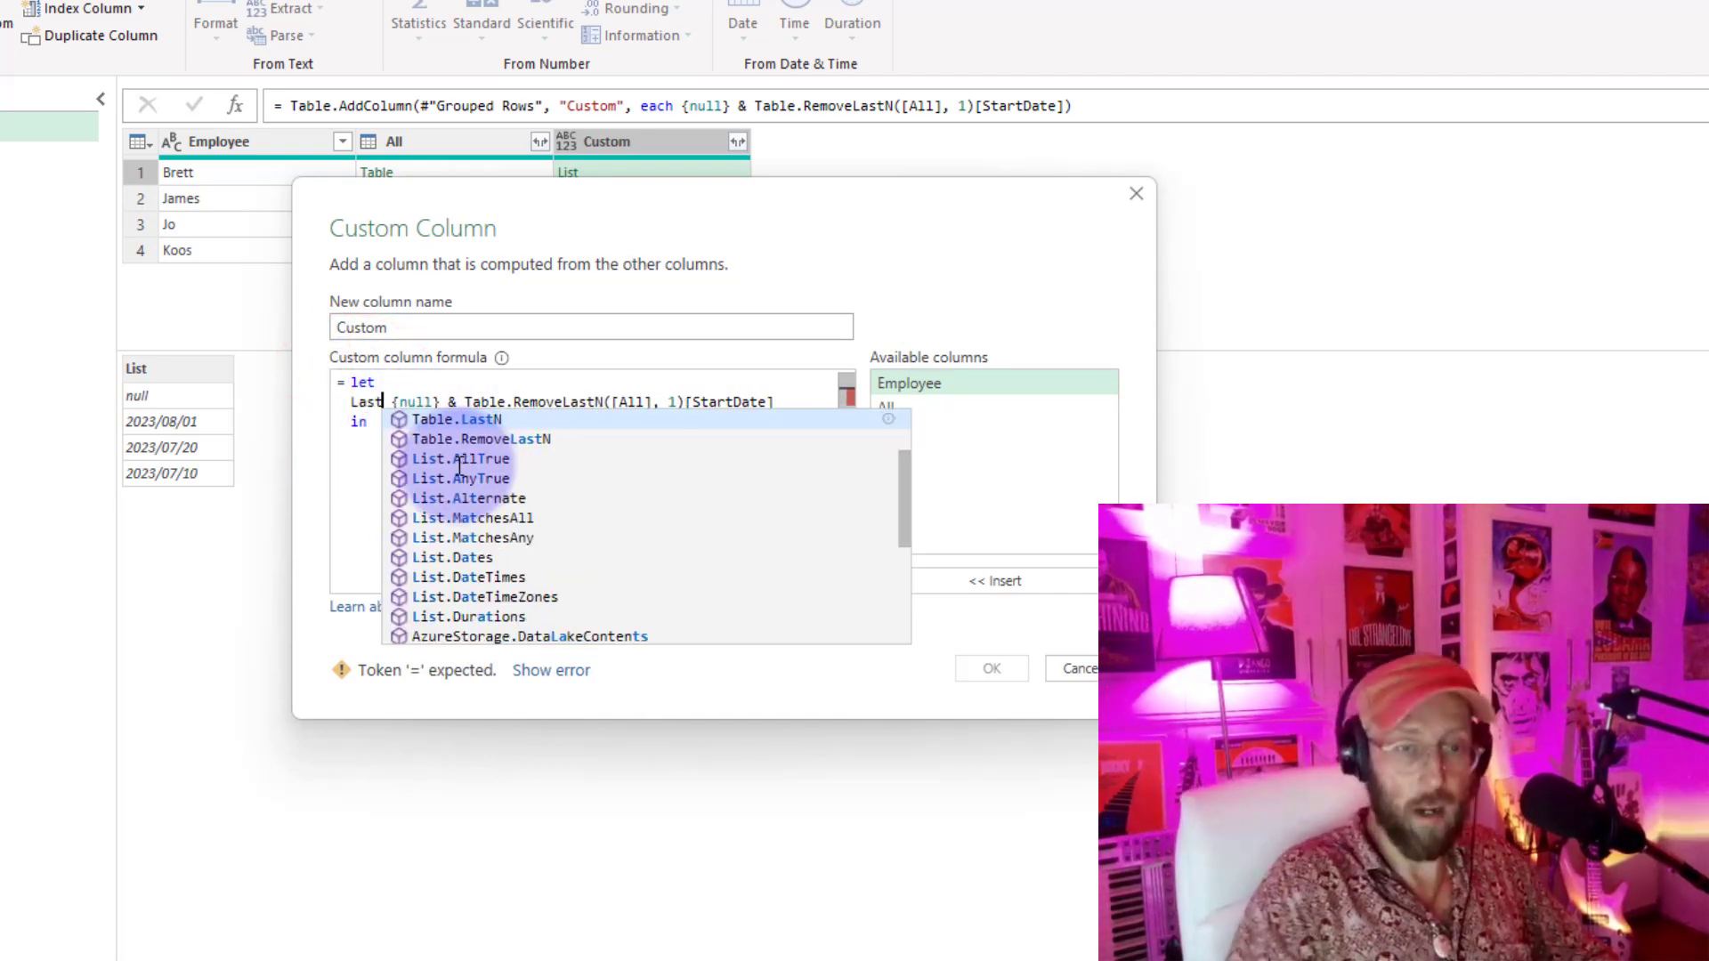
text(=)
click(389, 421)
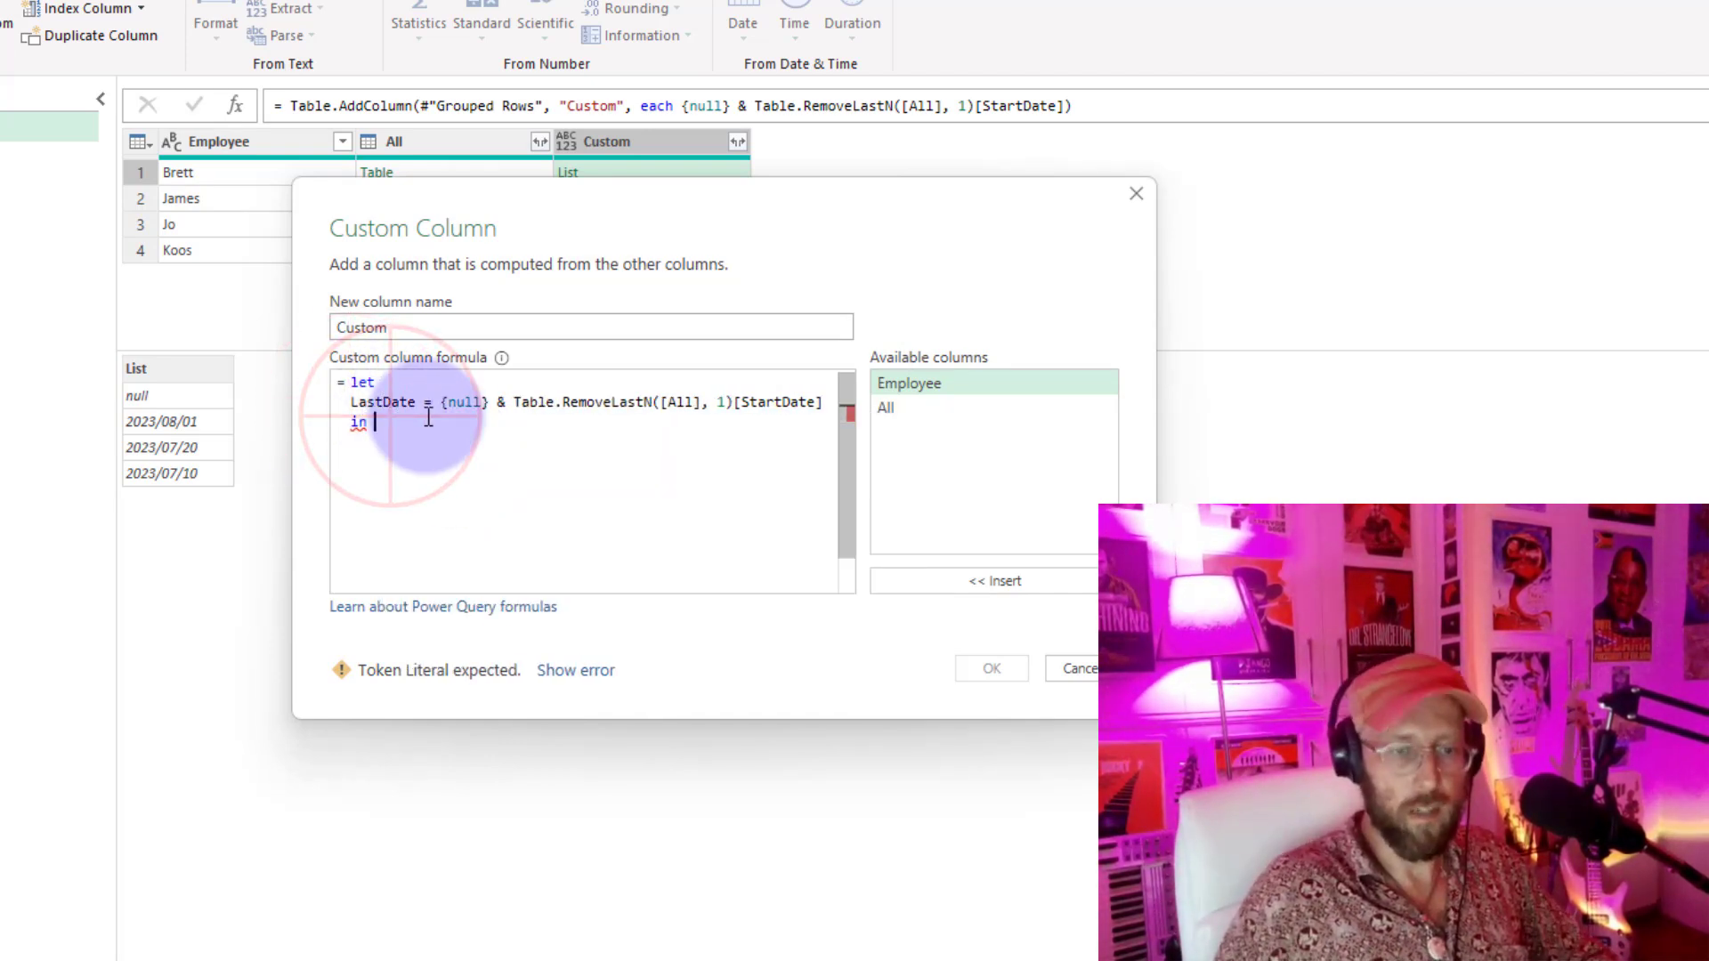
Step: Finish the formula with 'in LastDate', apply it, and confirm the date lists still start with null
text(LastDate)
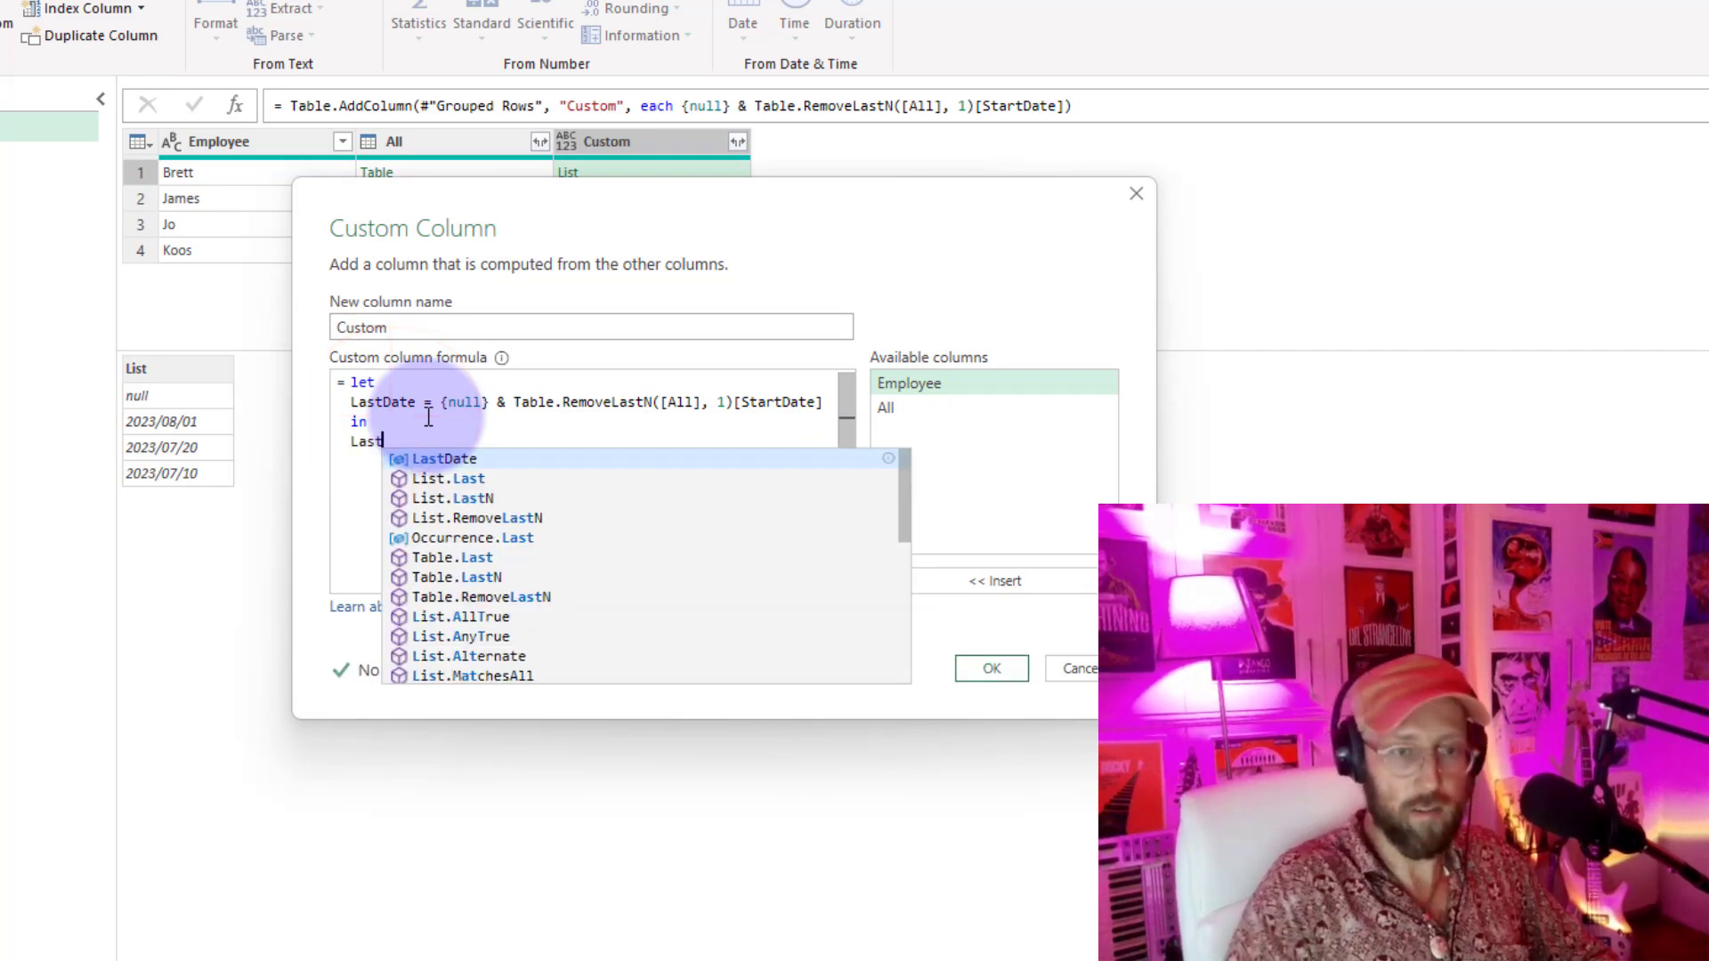
click(997, 666)
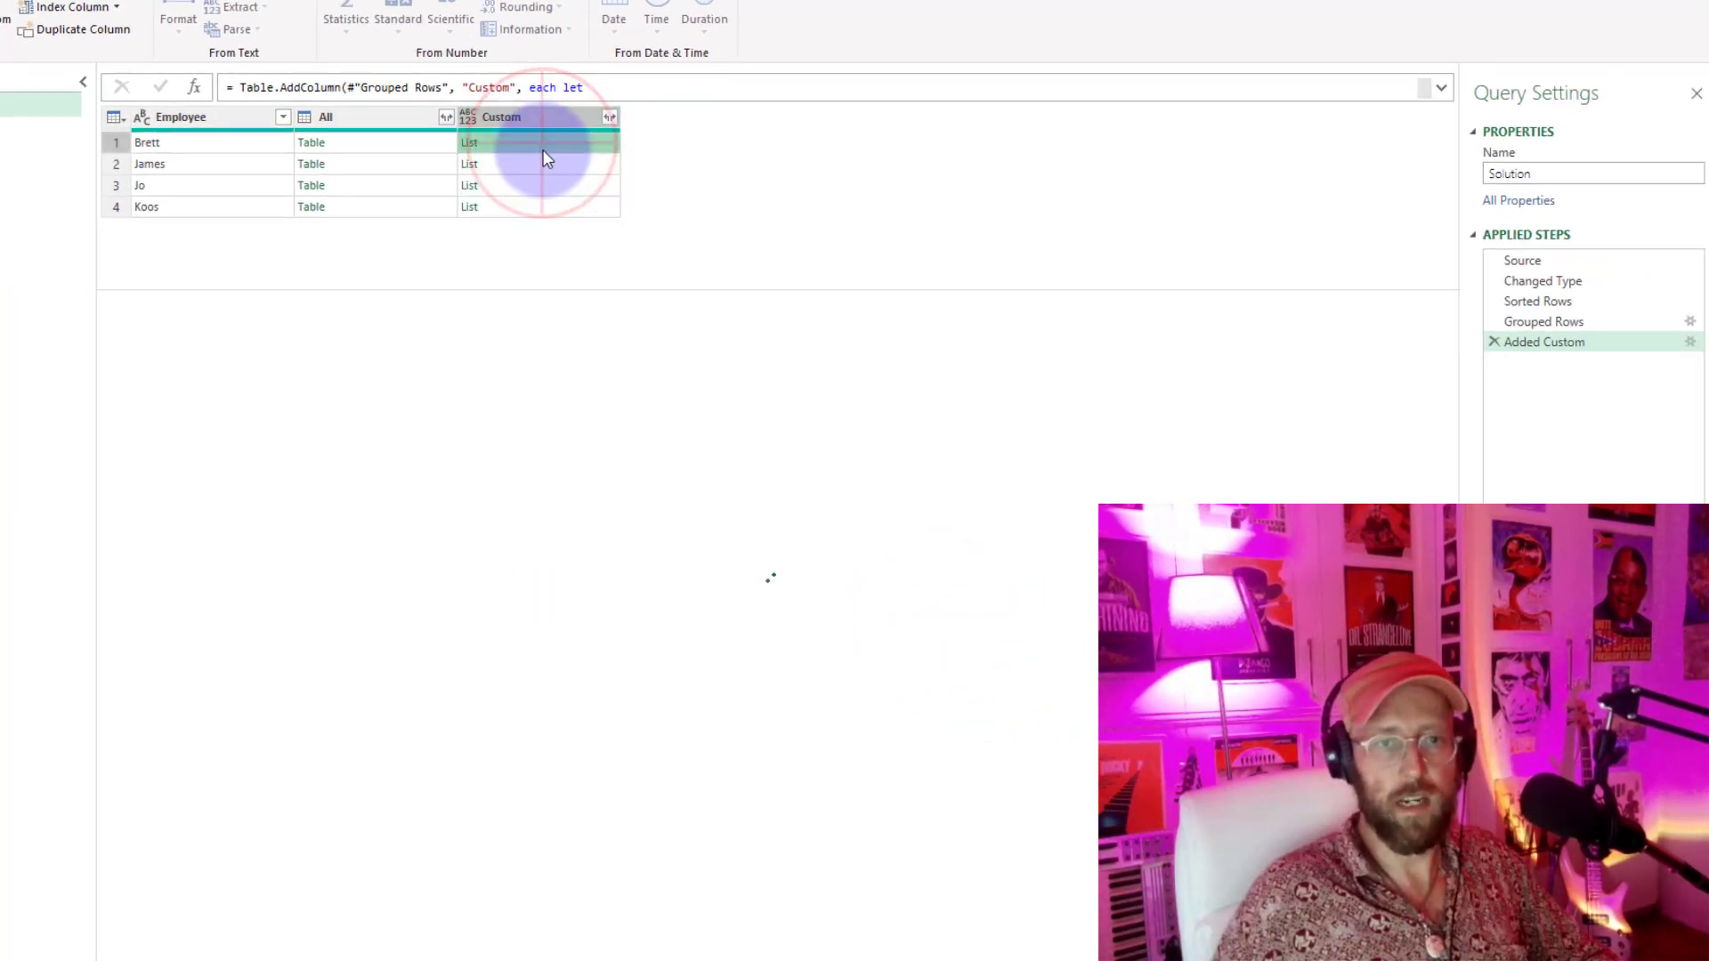
click(616, 190)
click(601, 166)
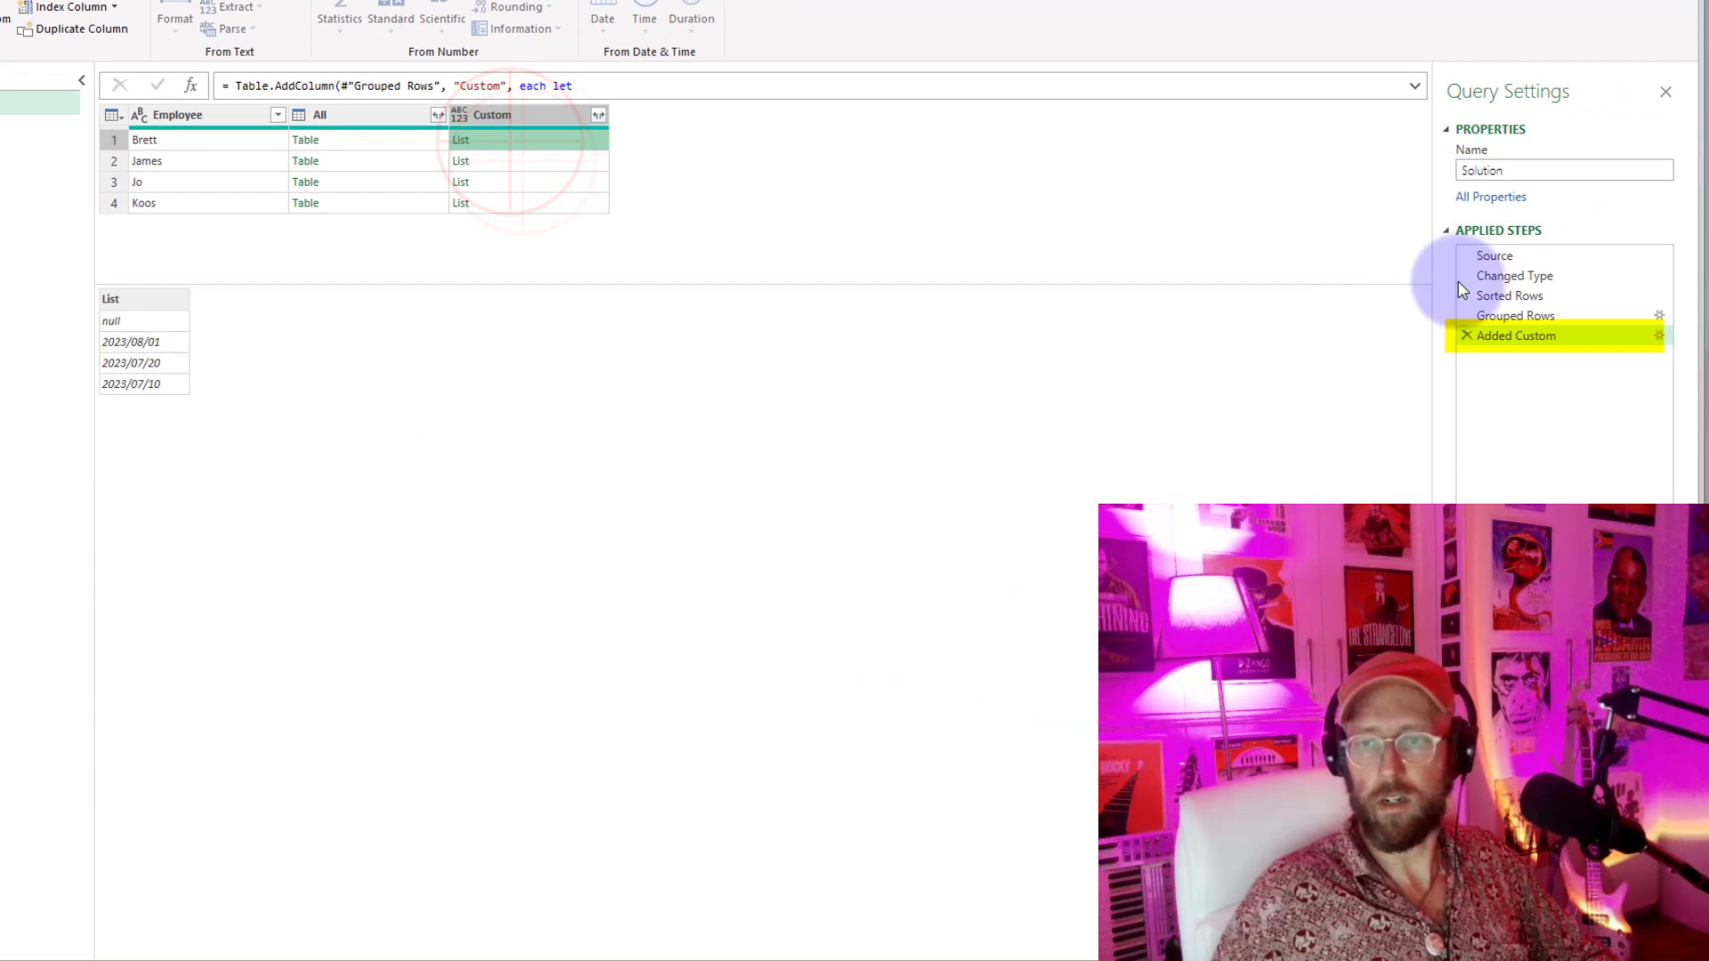
drag(1509, 316, 1606, 329)
Step: Reopen the Custom formula, close it unchanged, and compare Brett's events table with his date list
click(1659, 337)
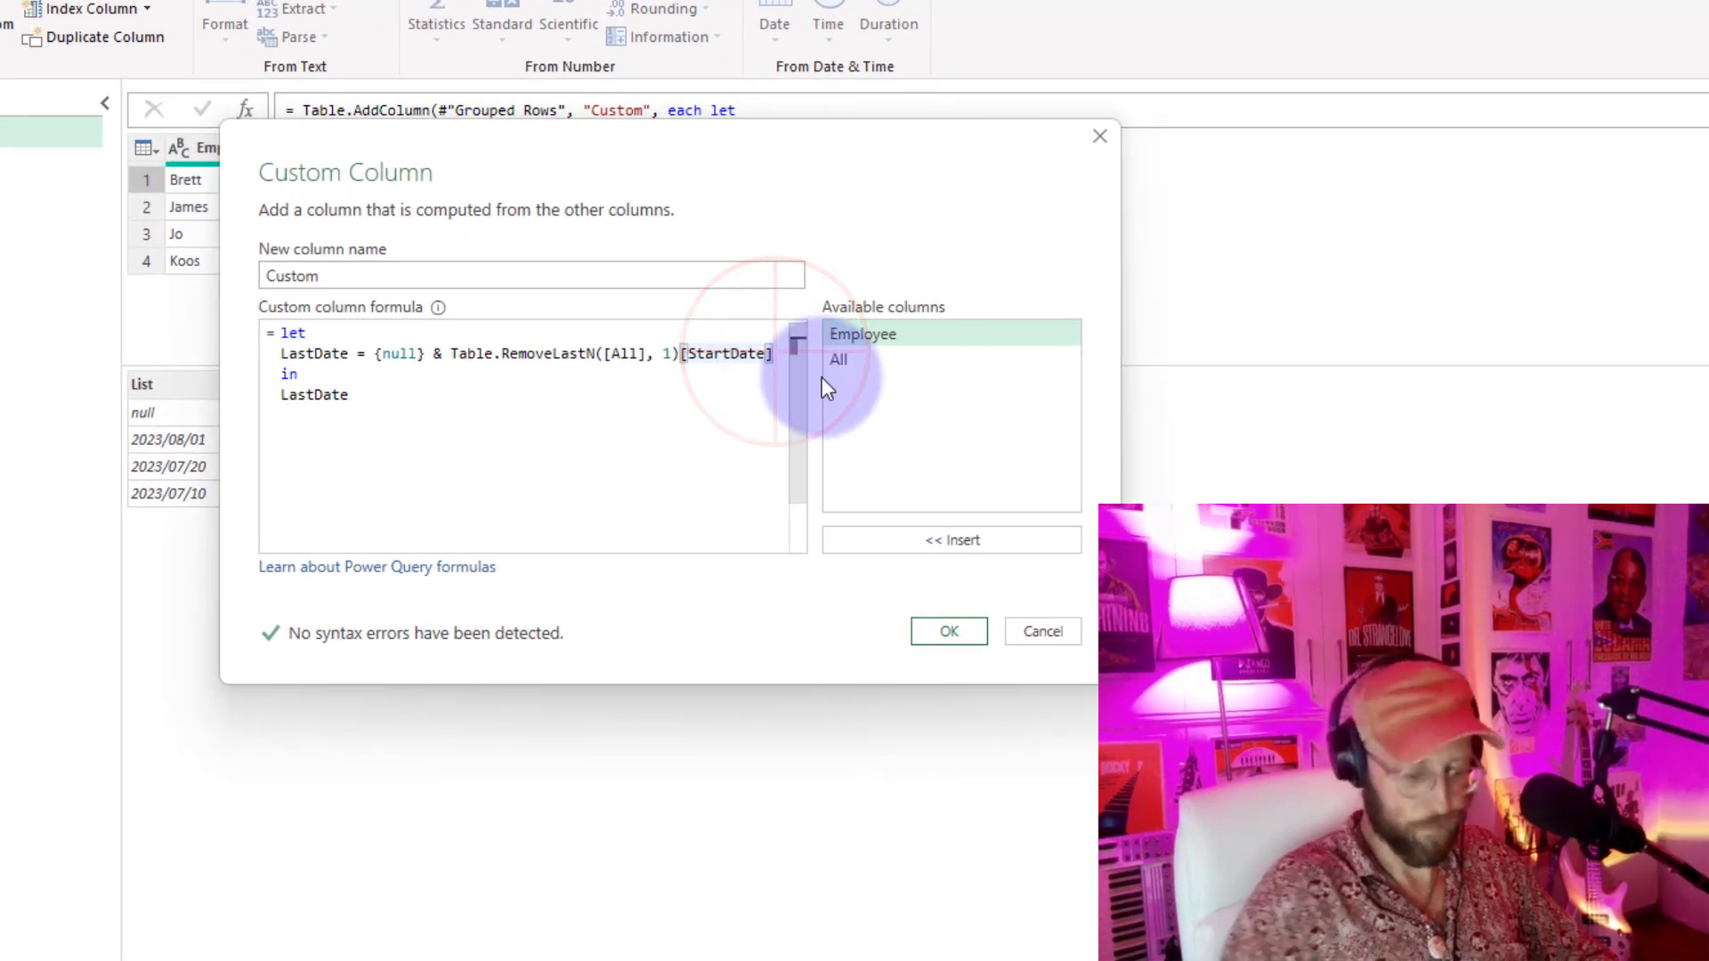
click(761, 506)
click(489, 179)
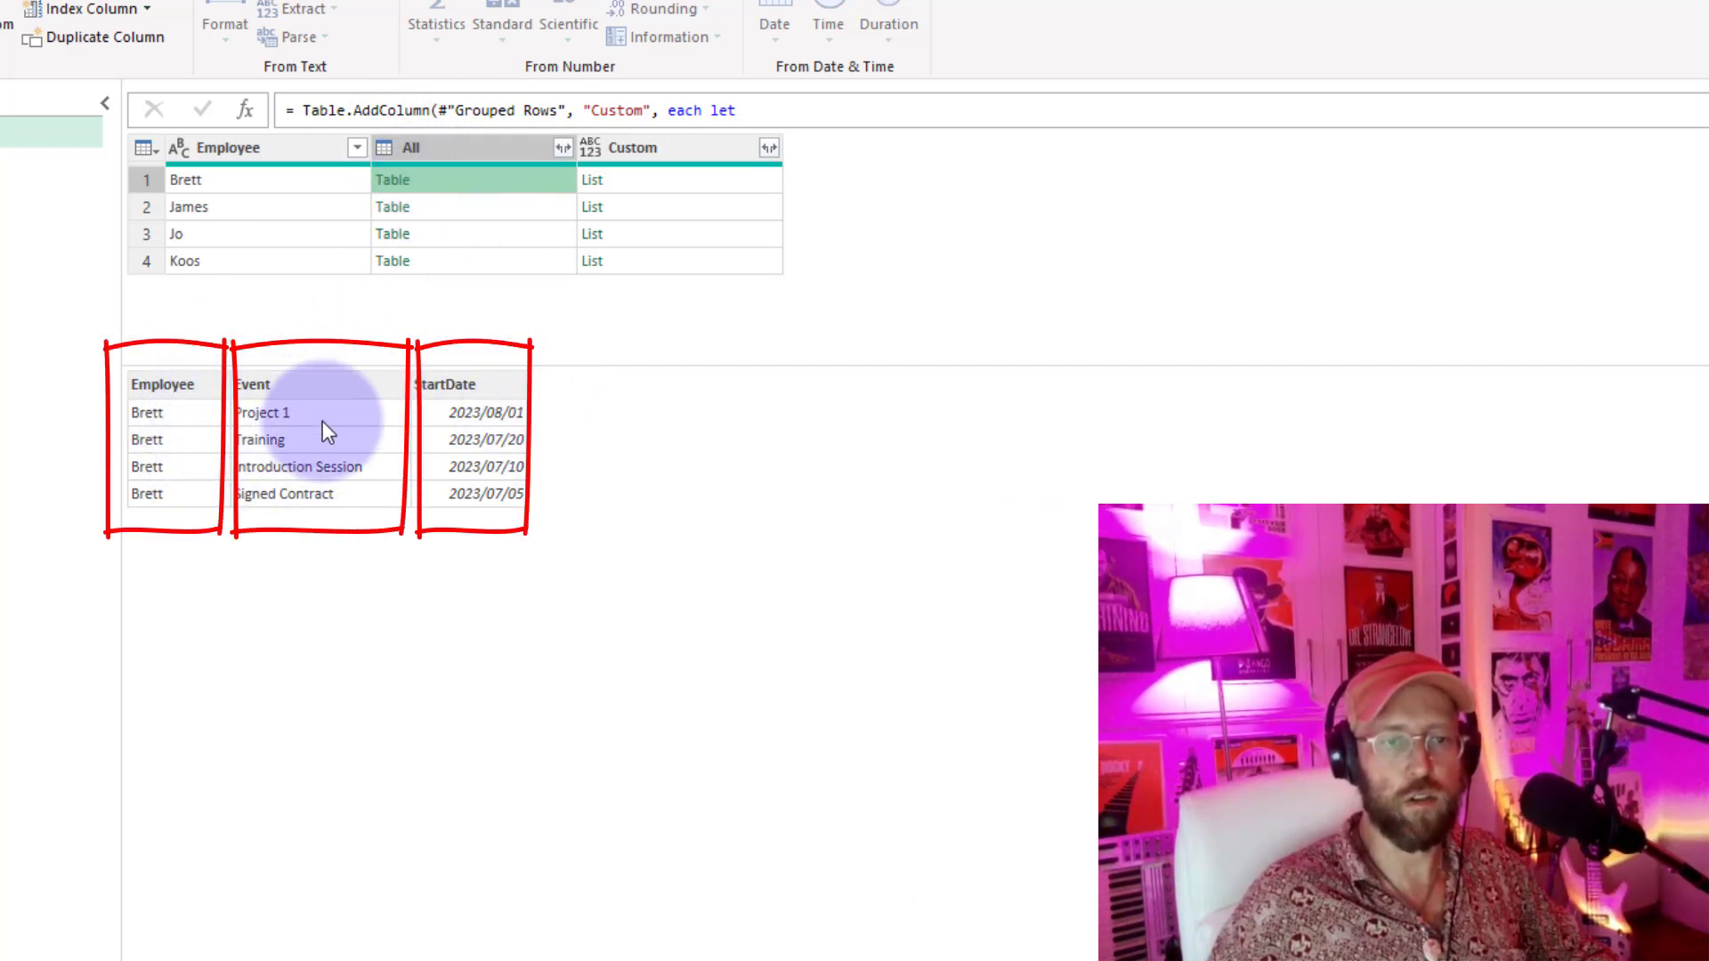
click(680, 179)
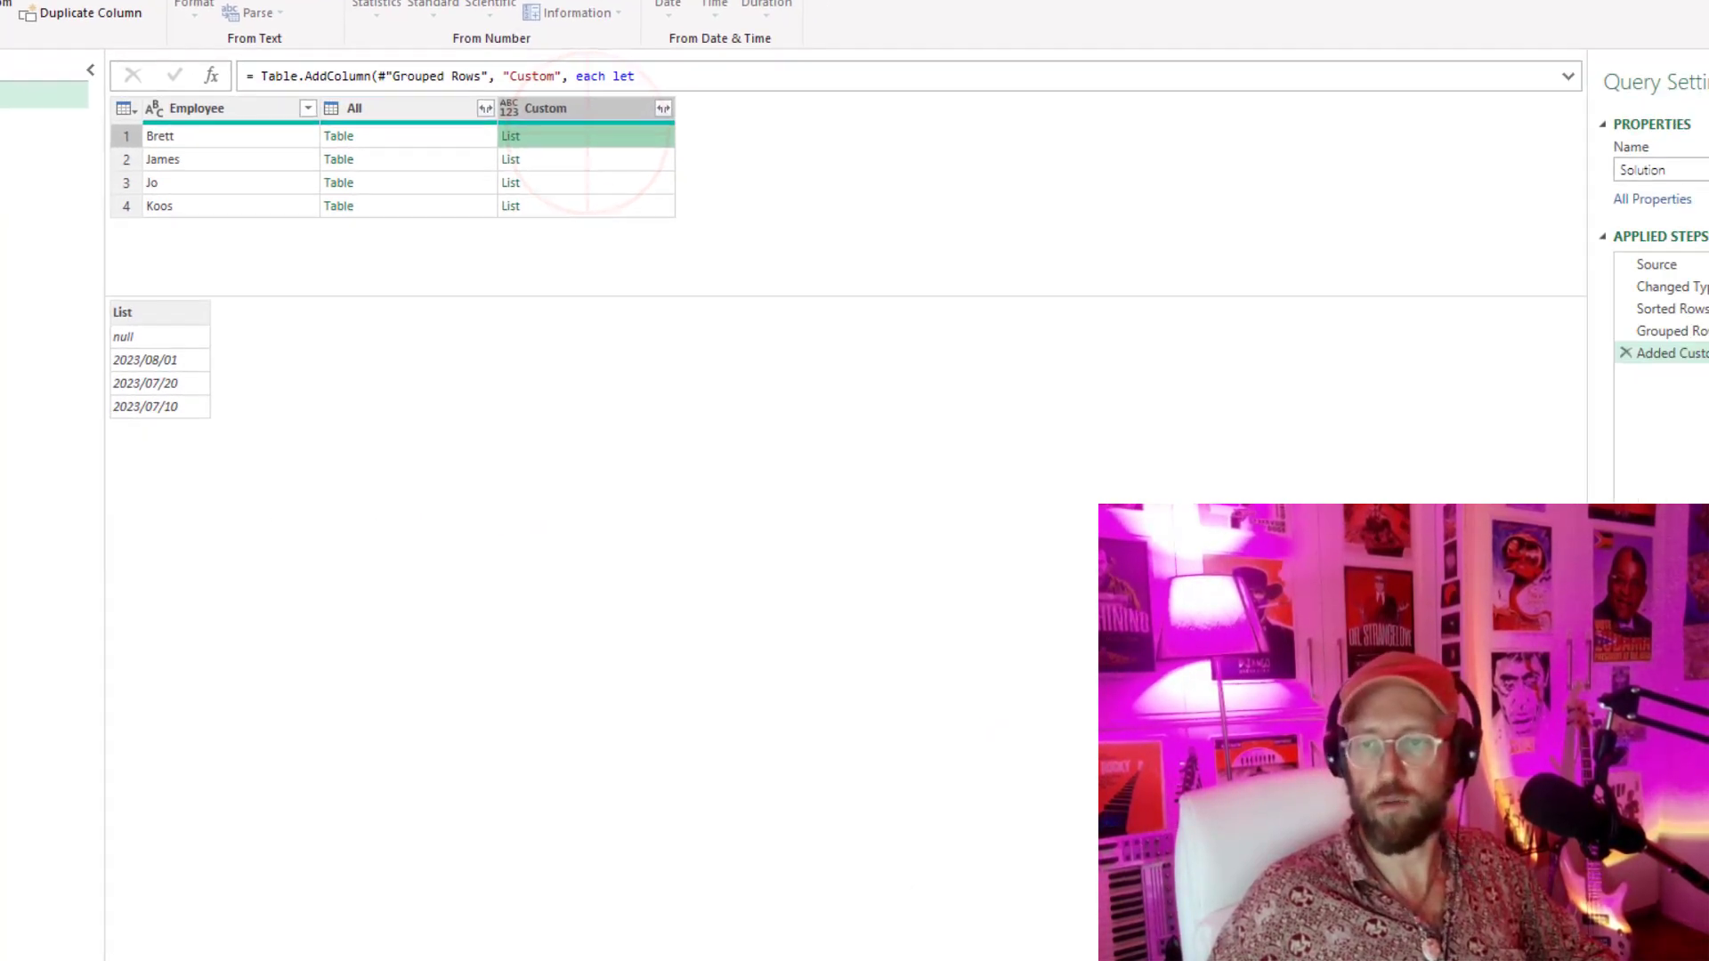
Step: Add the line AllColumList = Table.ToColumns([All]) after StartDate in the Custom formula
click(1708, 353)
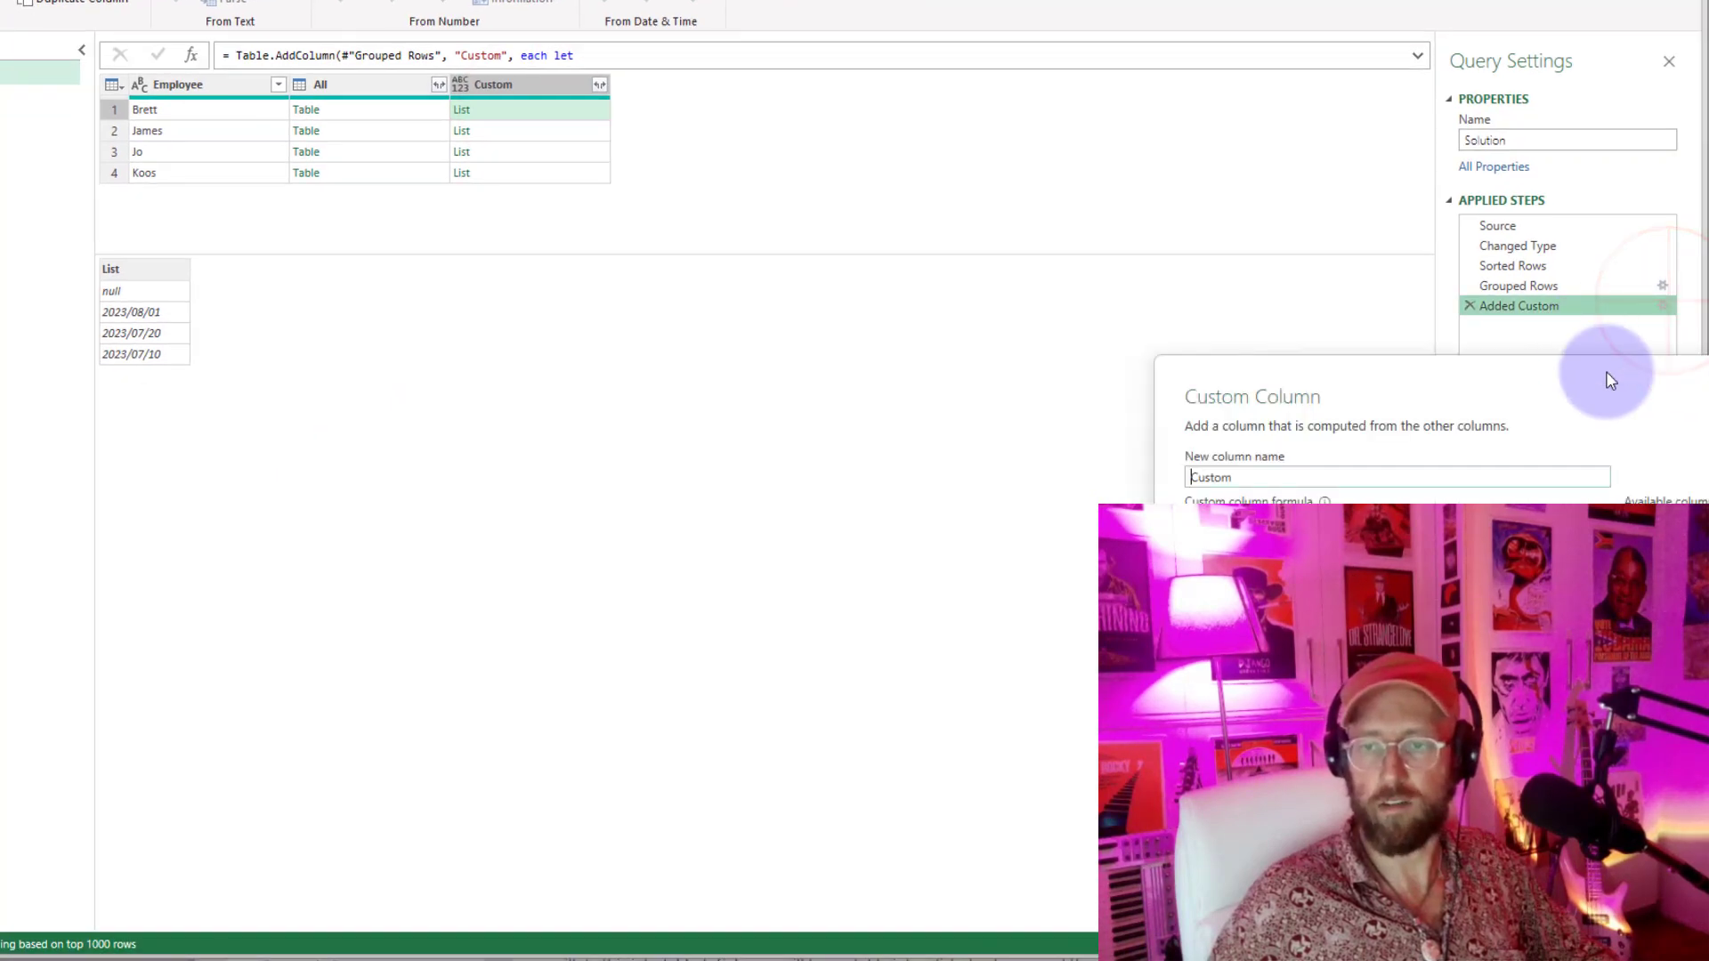
drag(1708, 428, 908, 223)
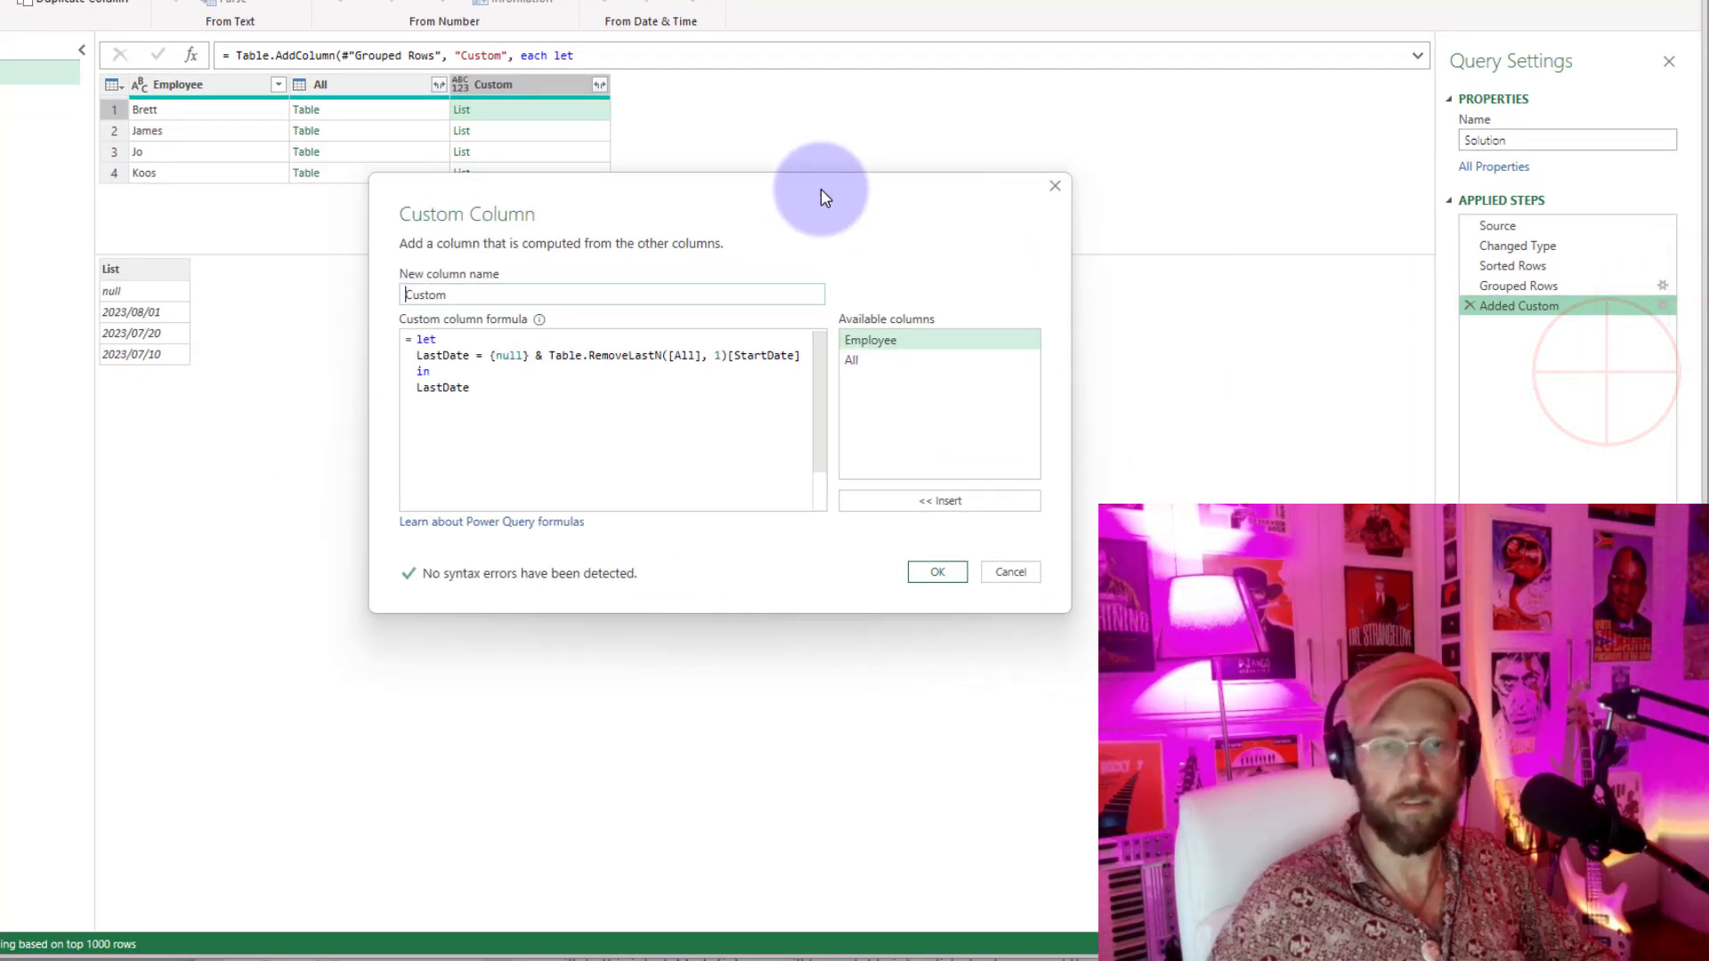
click(798, 359)
text(,)
key(Return)
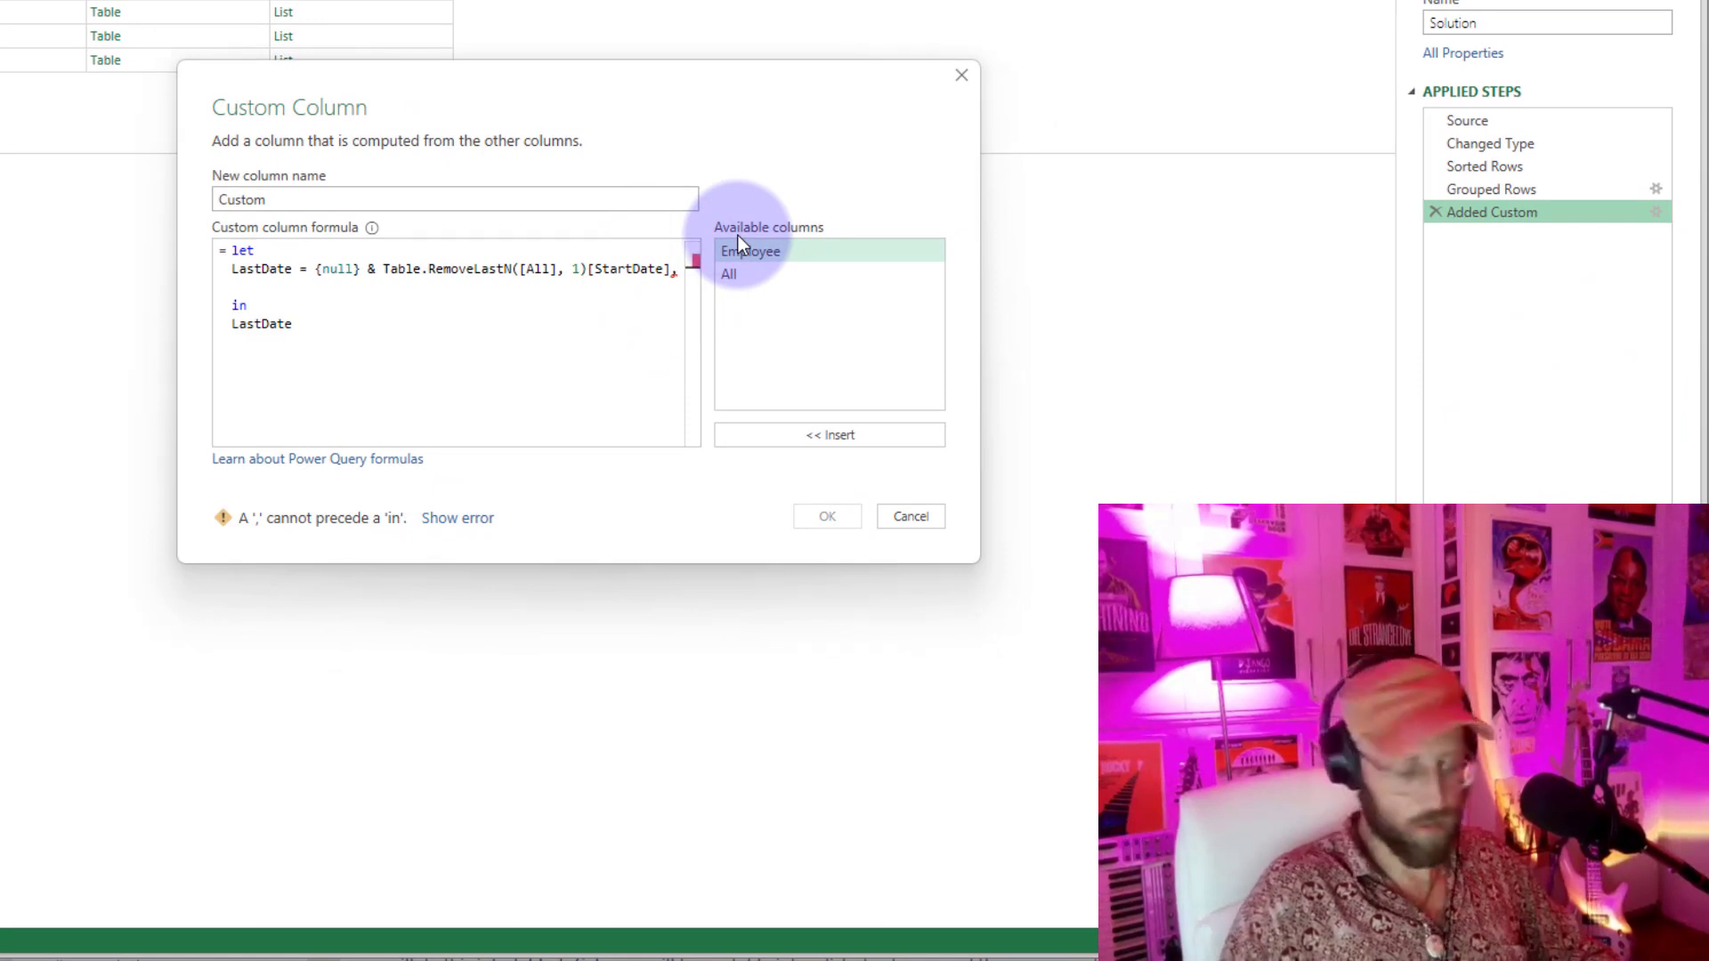
text(AllCol)
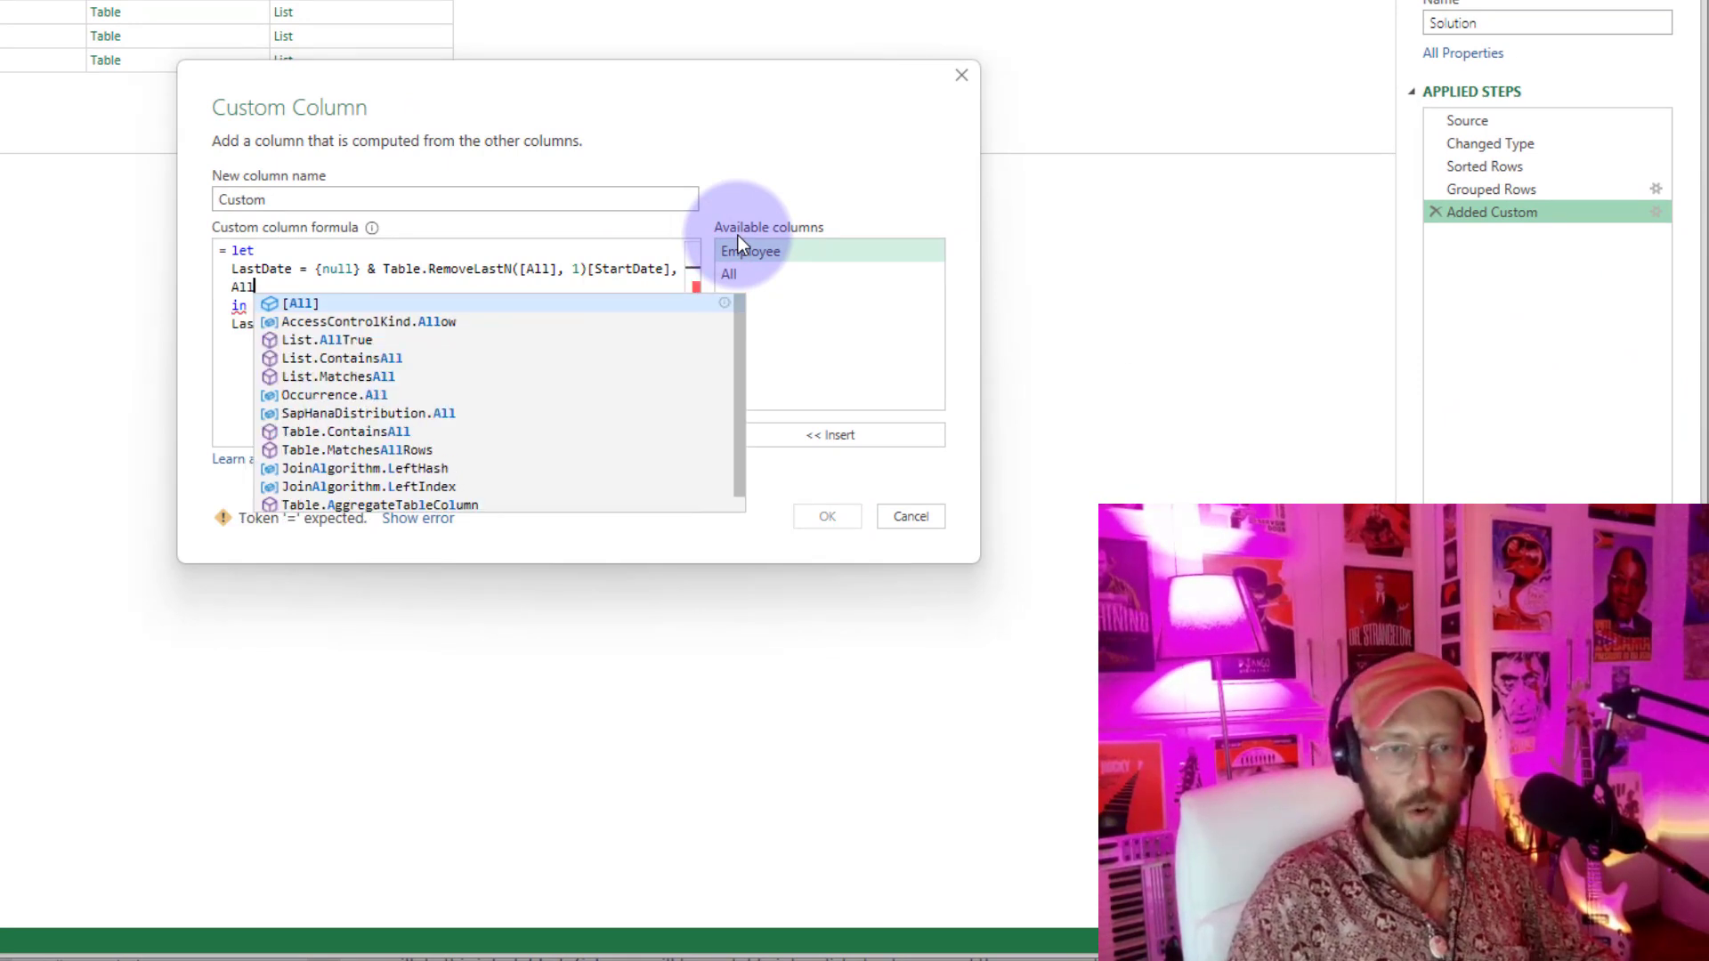
text(umList = Table.ToColumns([)
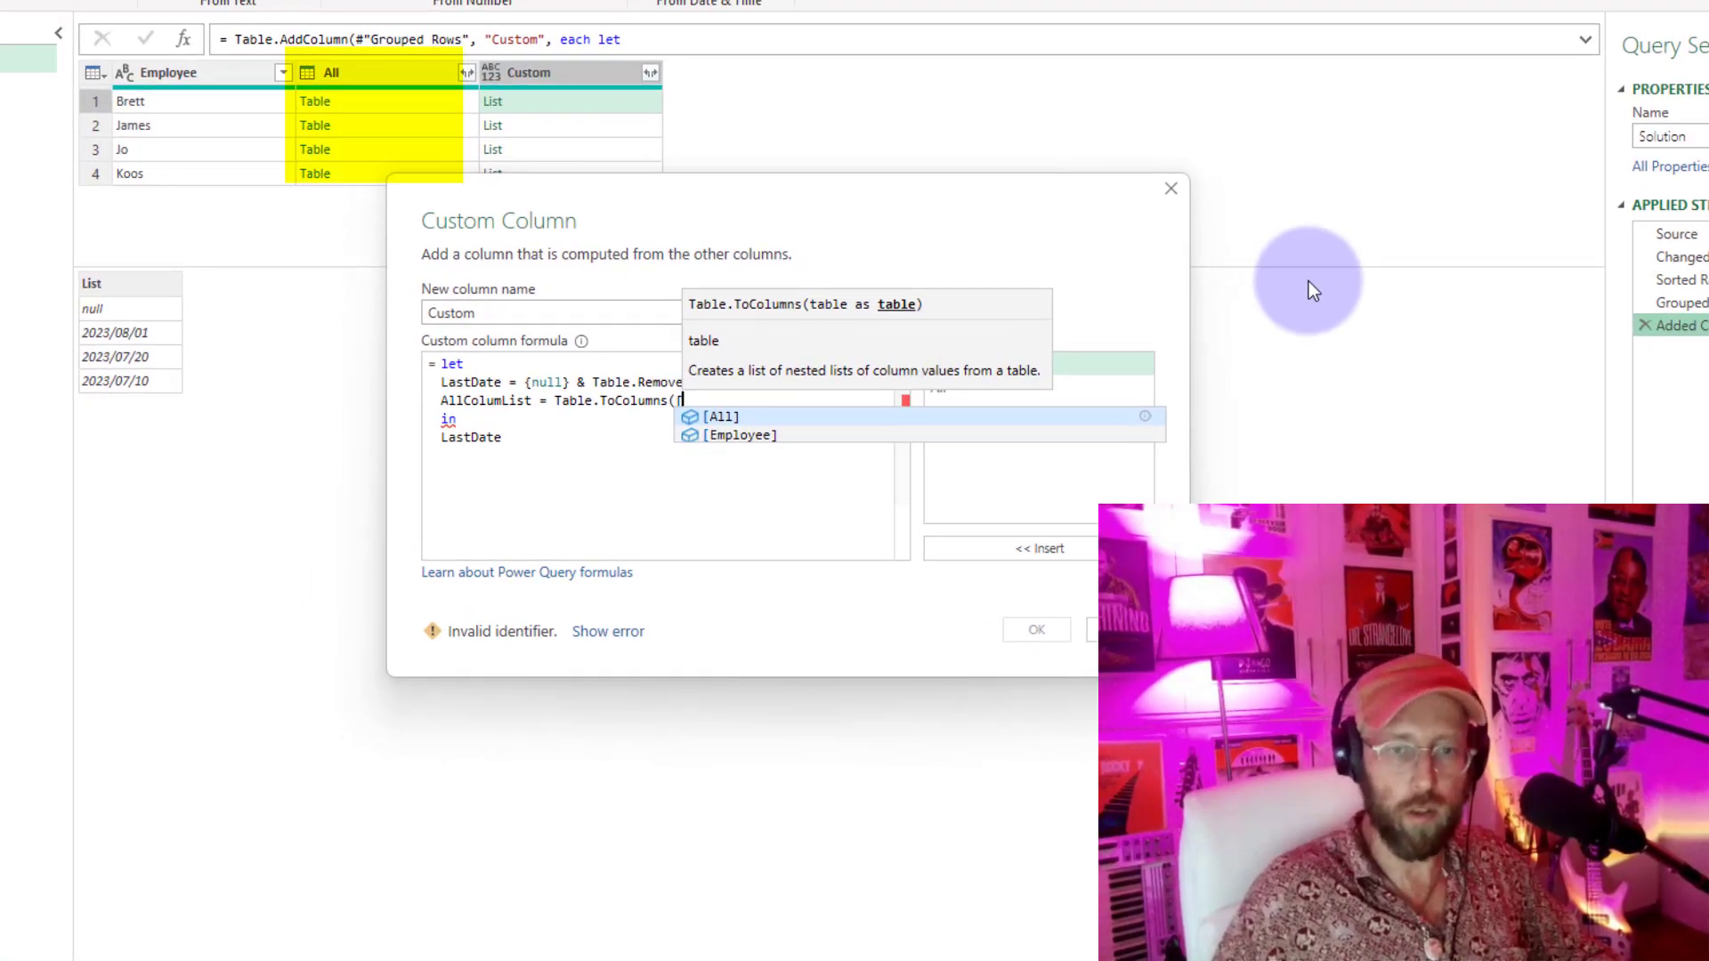
key(Tab)
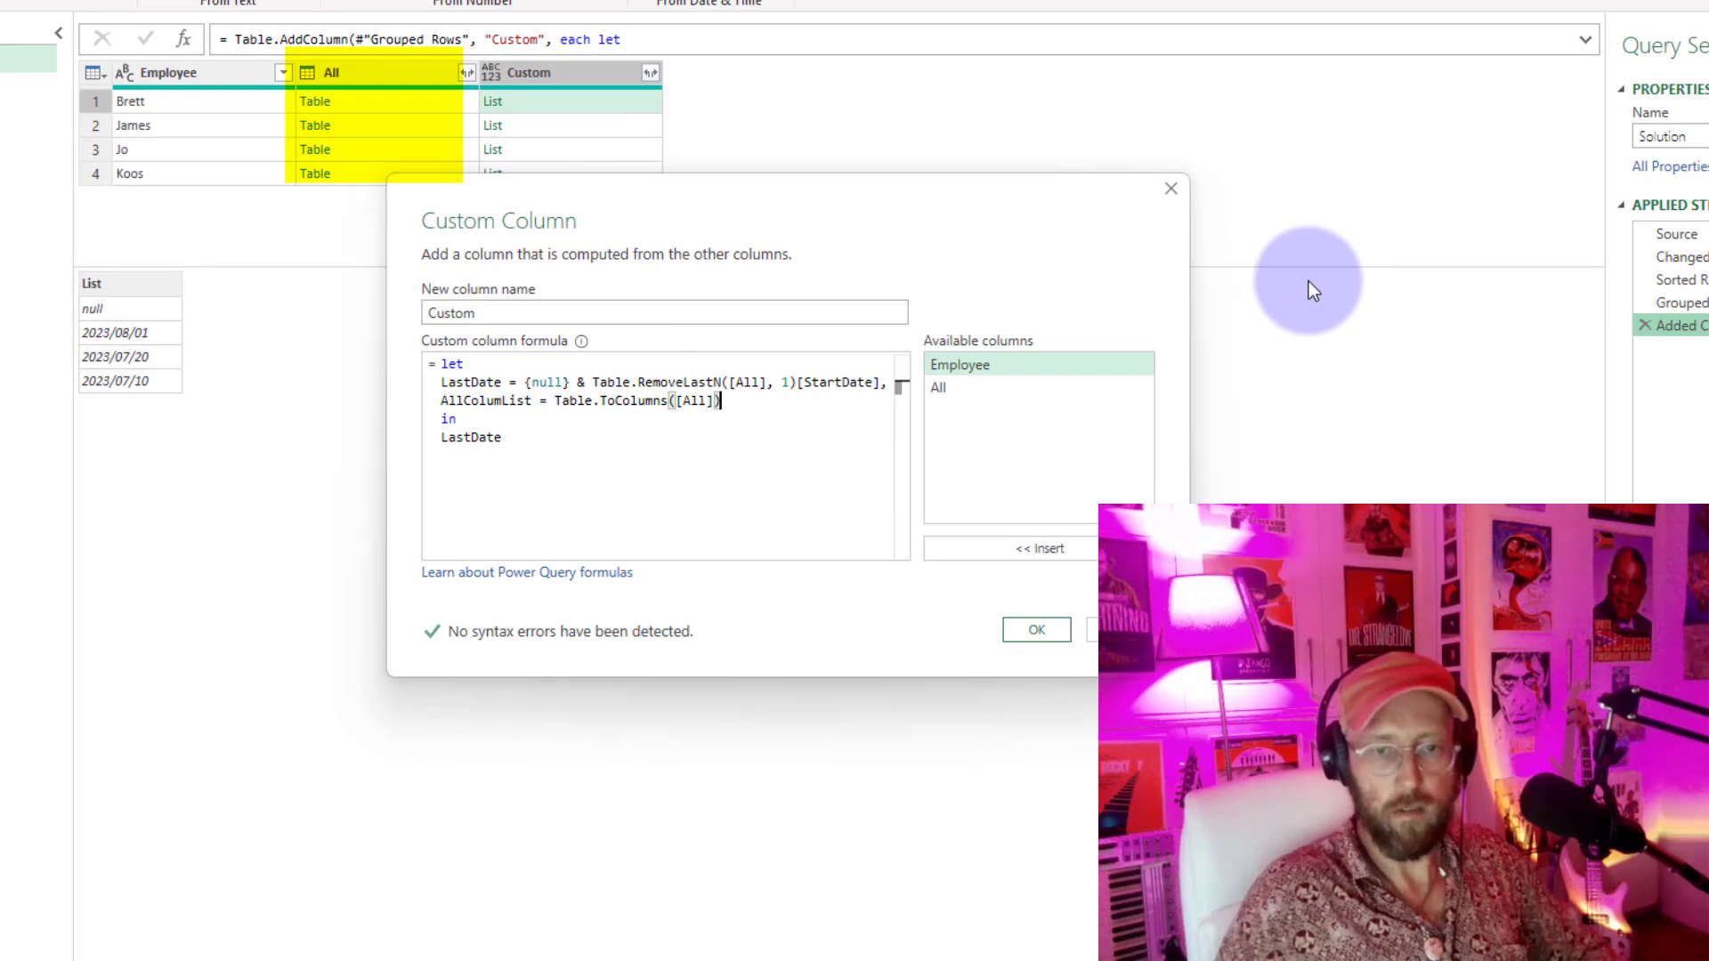
click(468, 403)
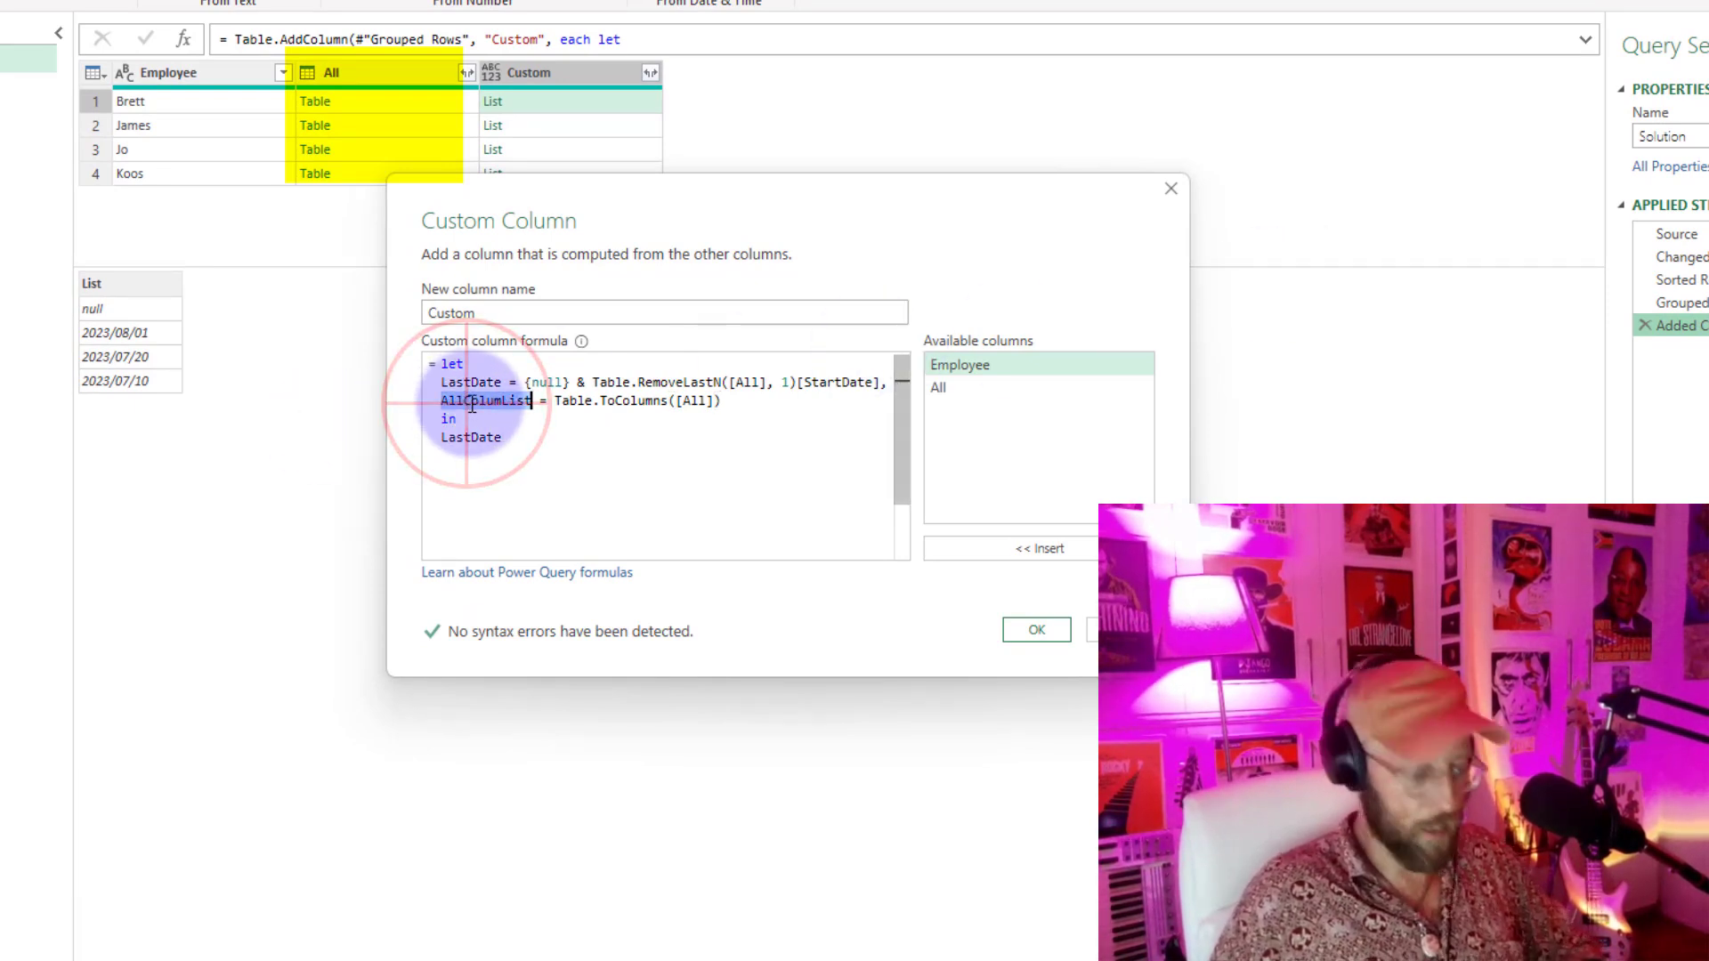
Step: Apply the formula and compare Brett's events table with his Custom column list
click(1036, 629)
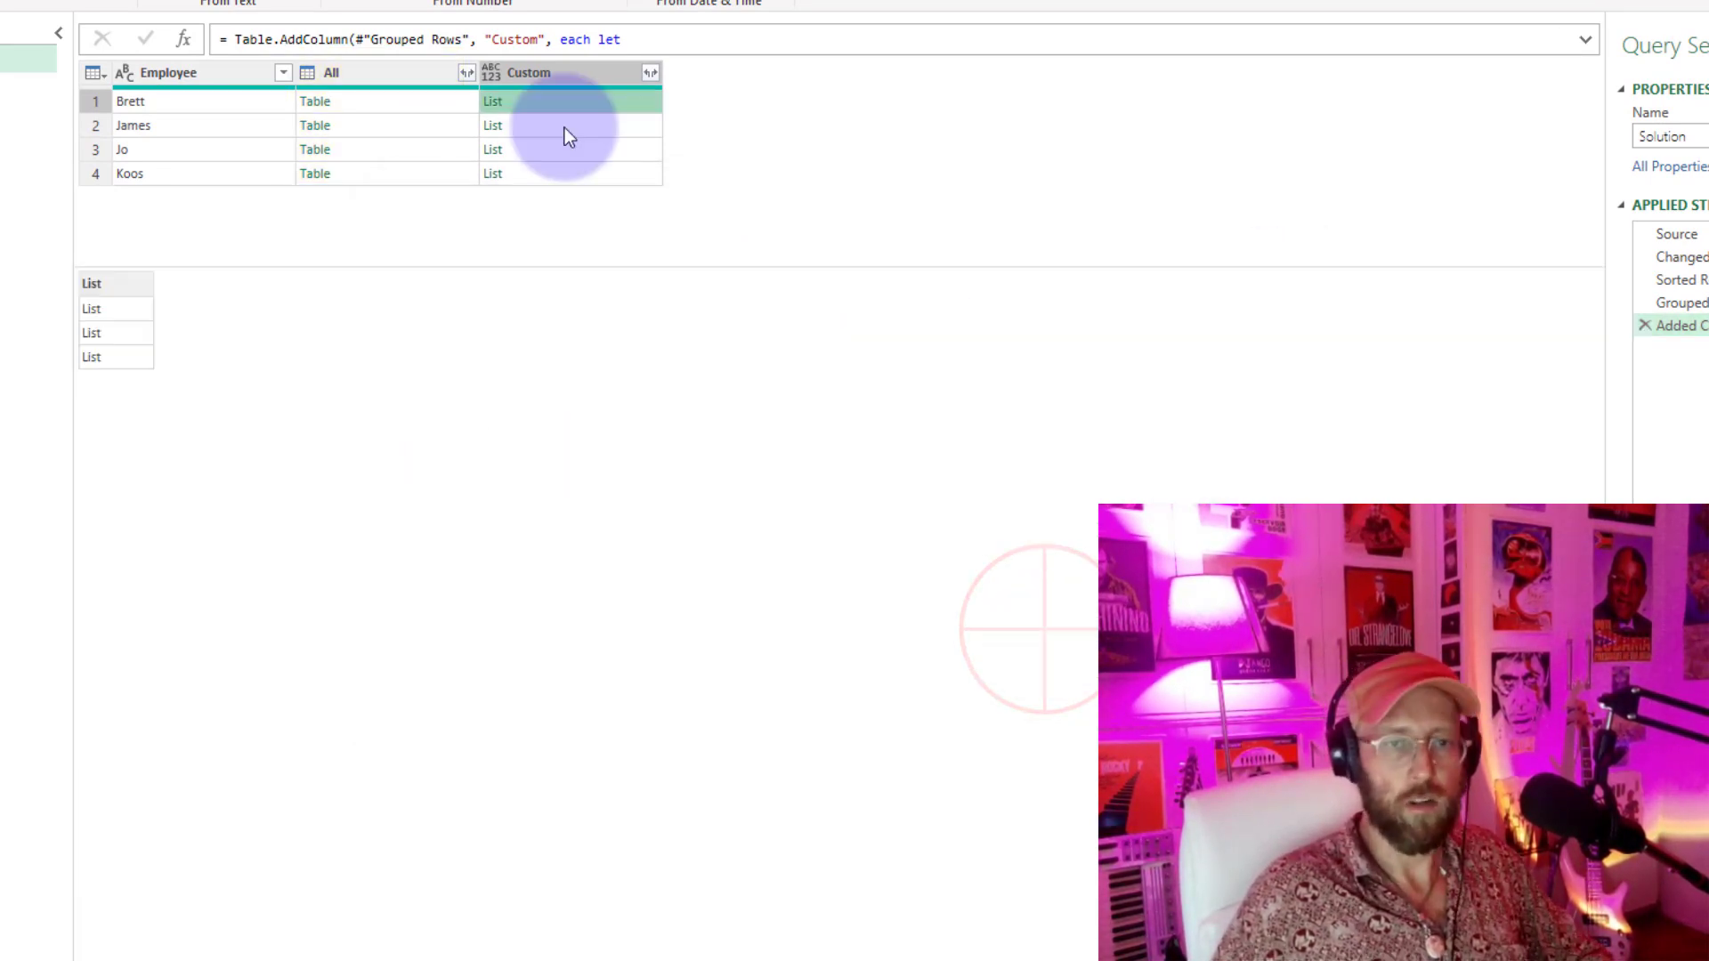
click(354, 103)
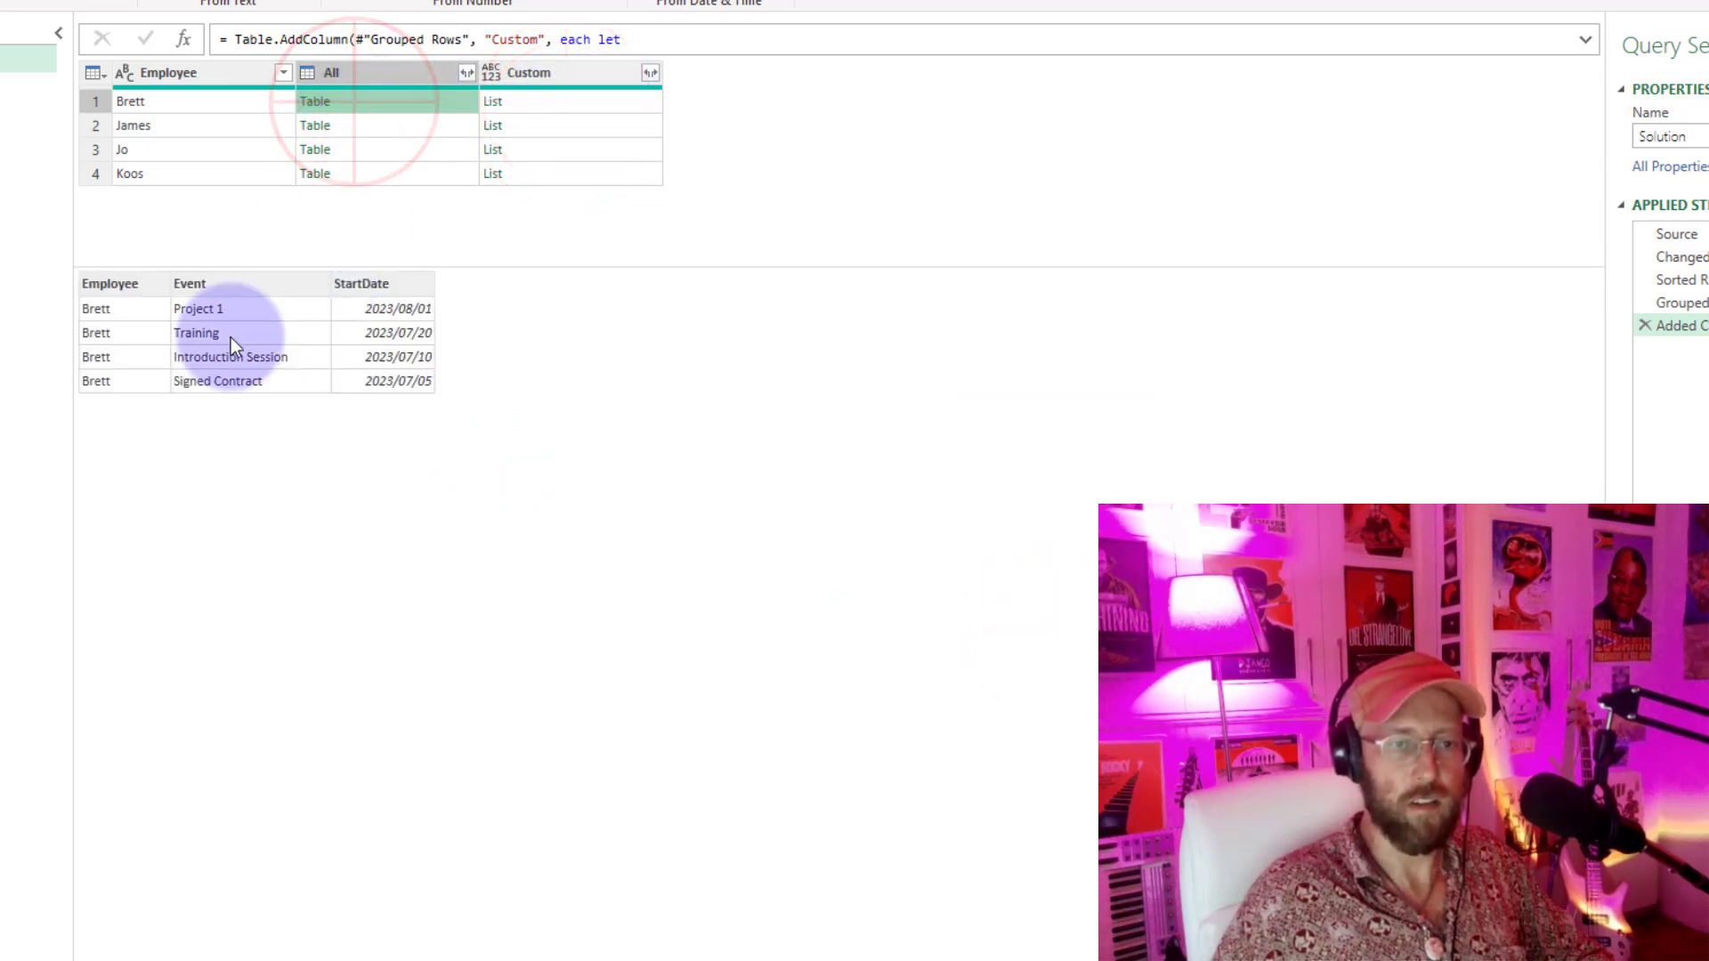
click(537, 98)
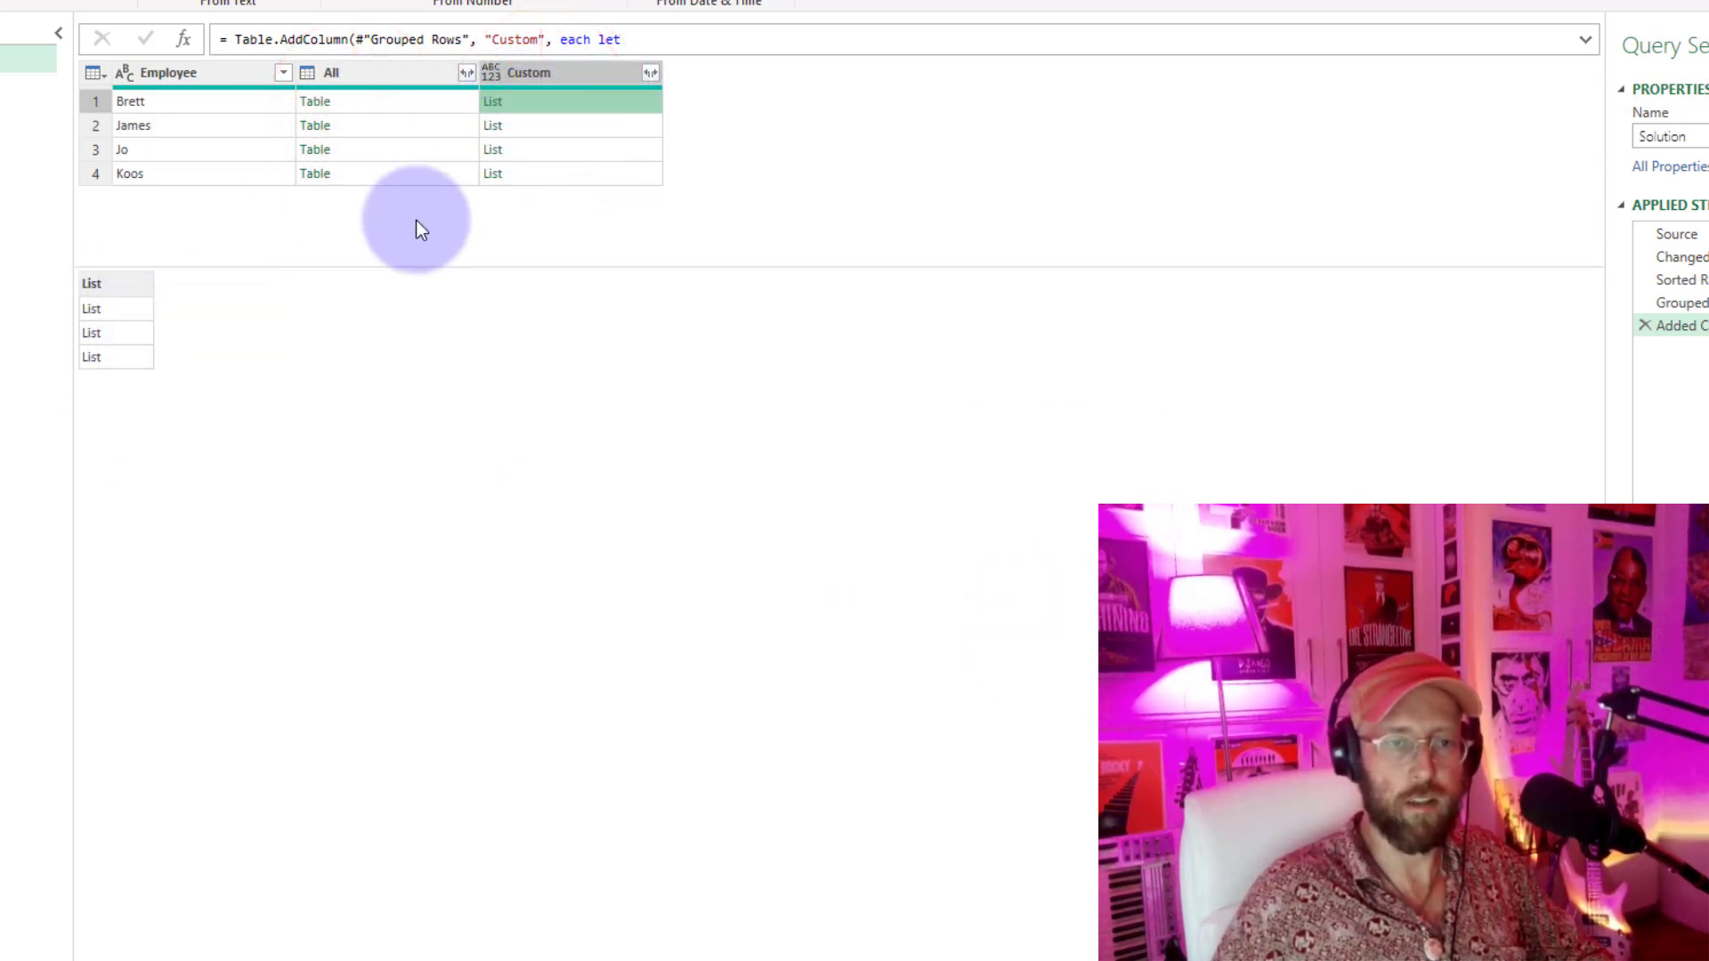
click(374, 101)
click(562, 100)
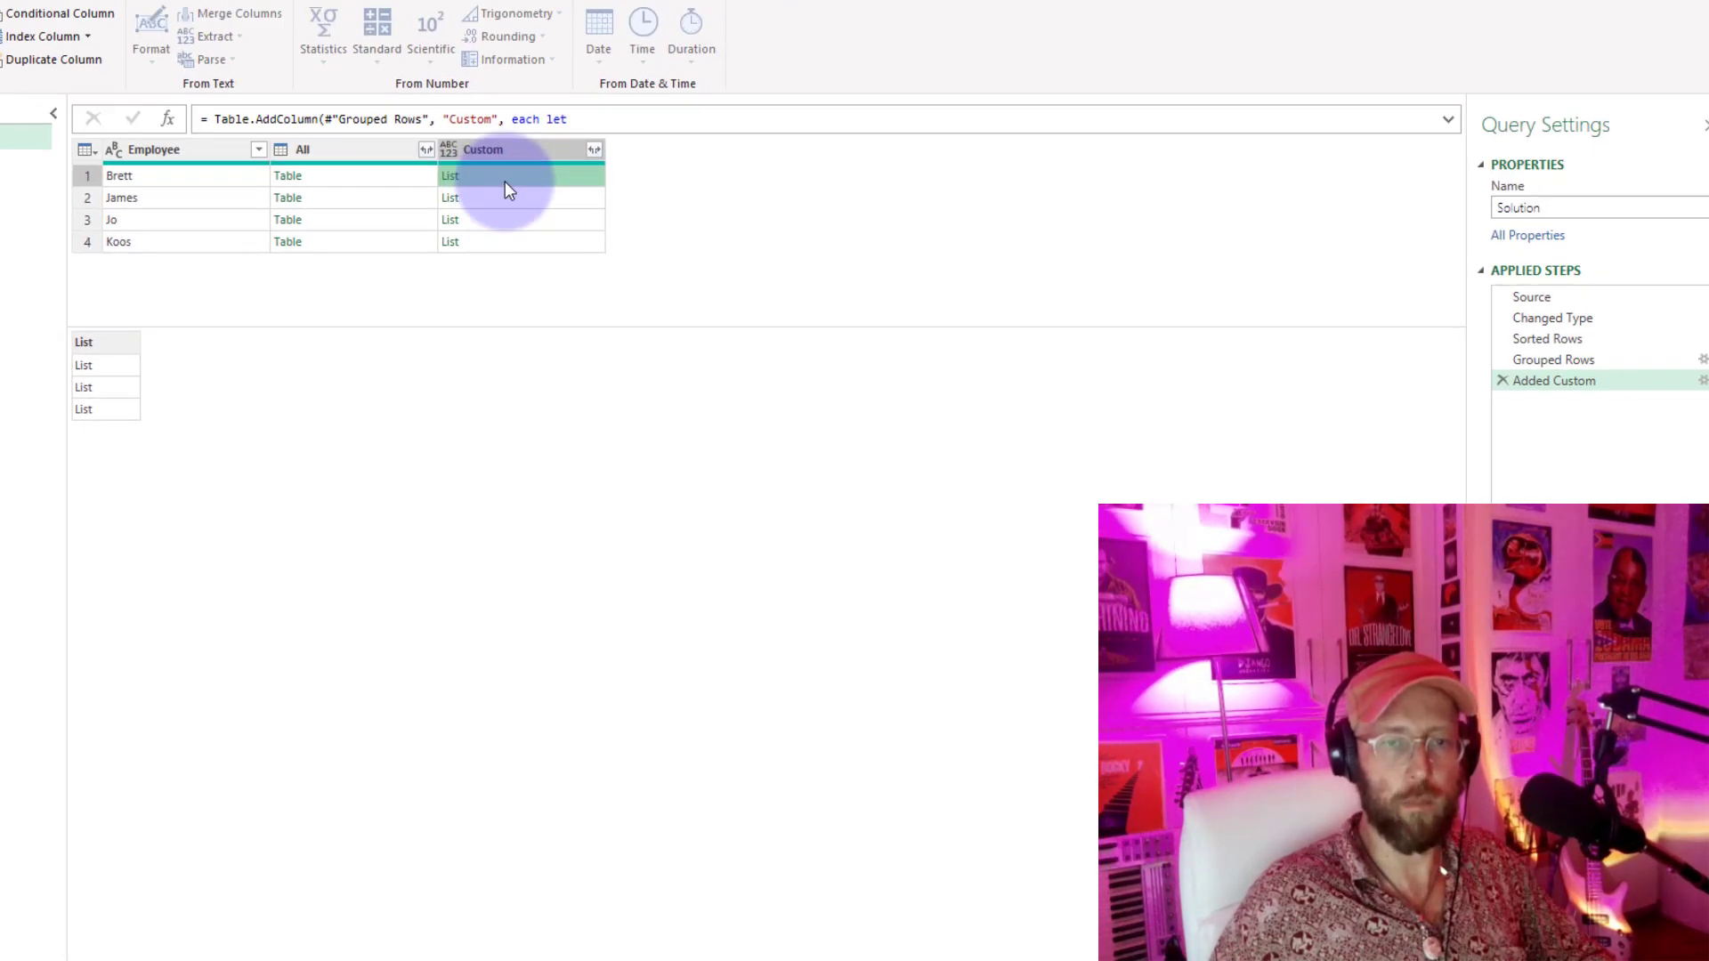
Step: Change the AllColumList line to Table.ToColumns([All]) & {LastDate}
click(1669, 393)
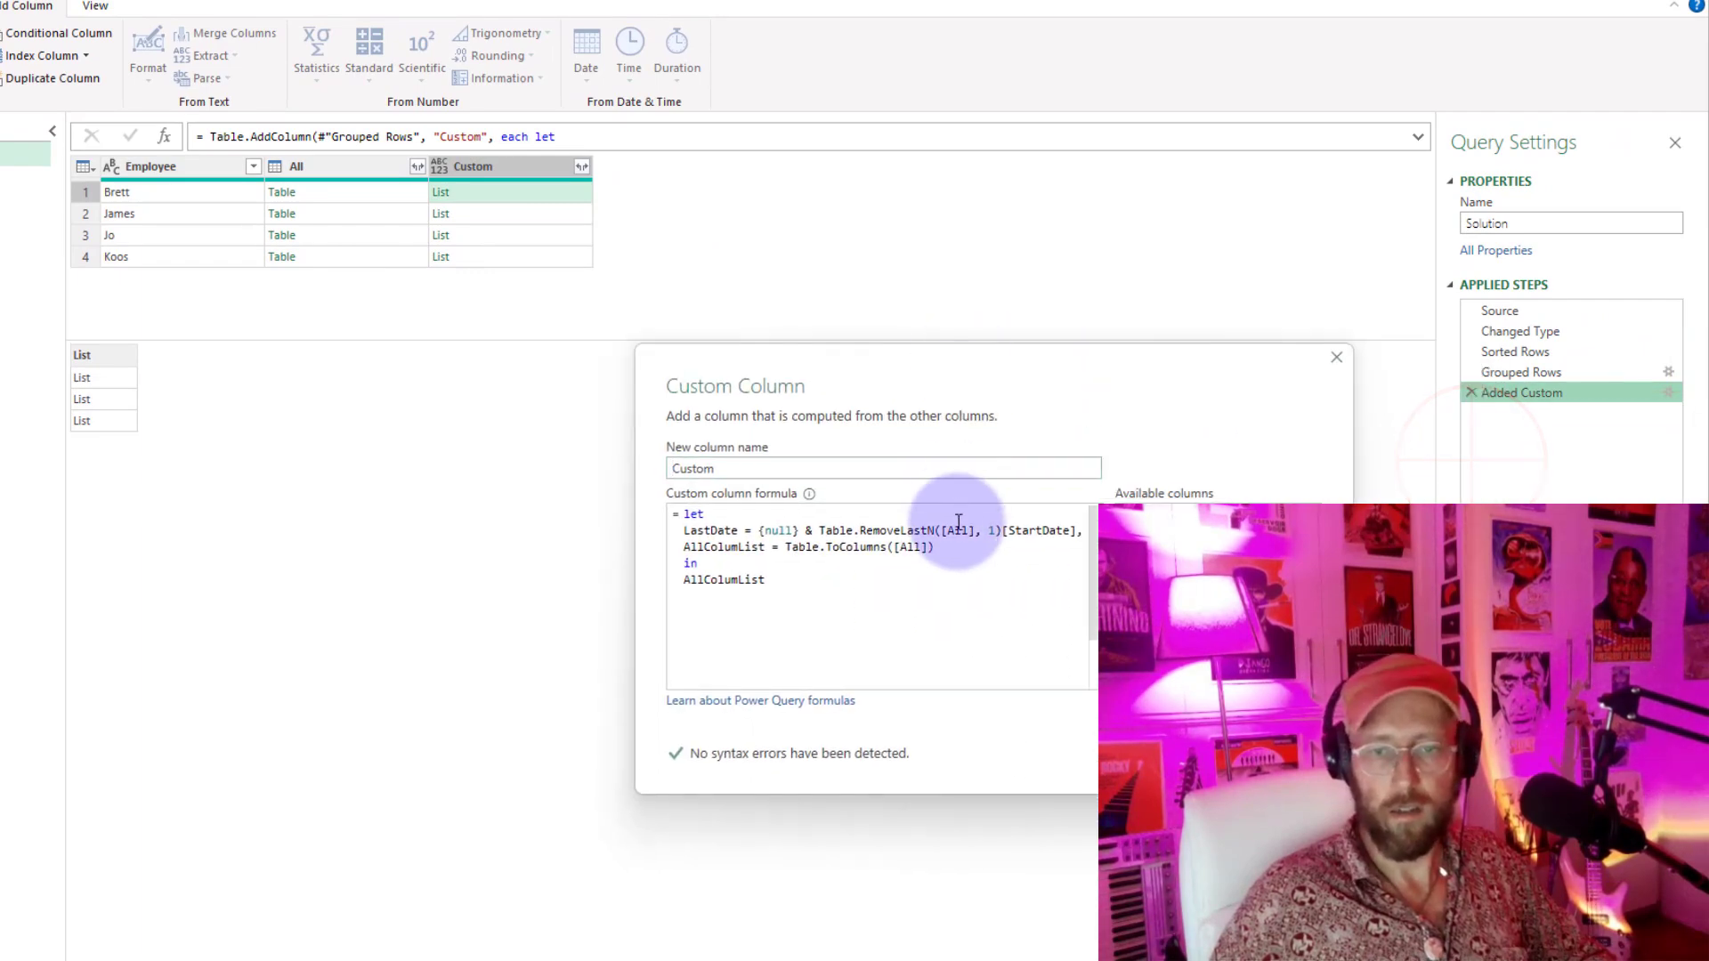
click(941, 552)
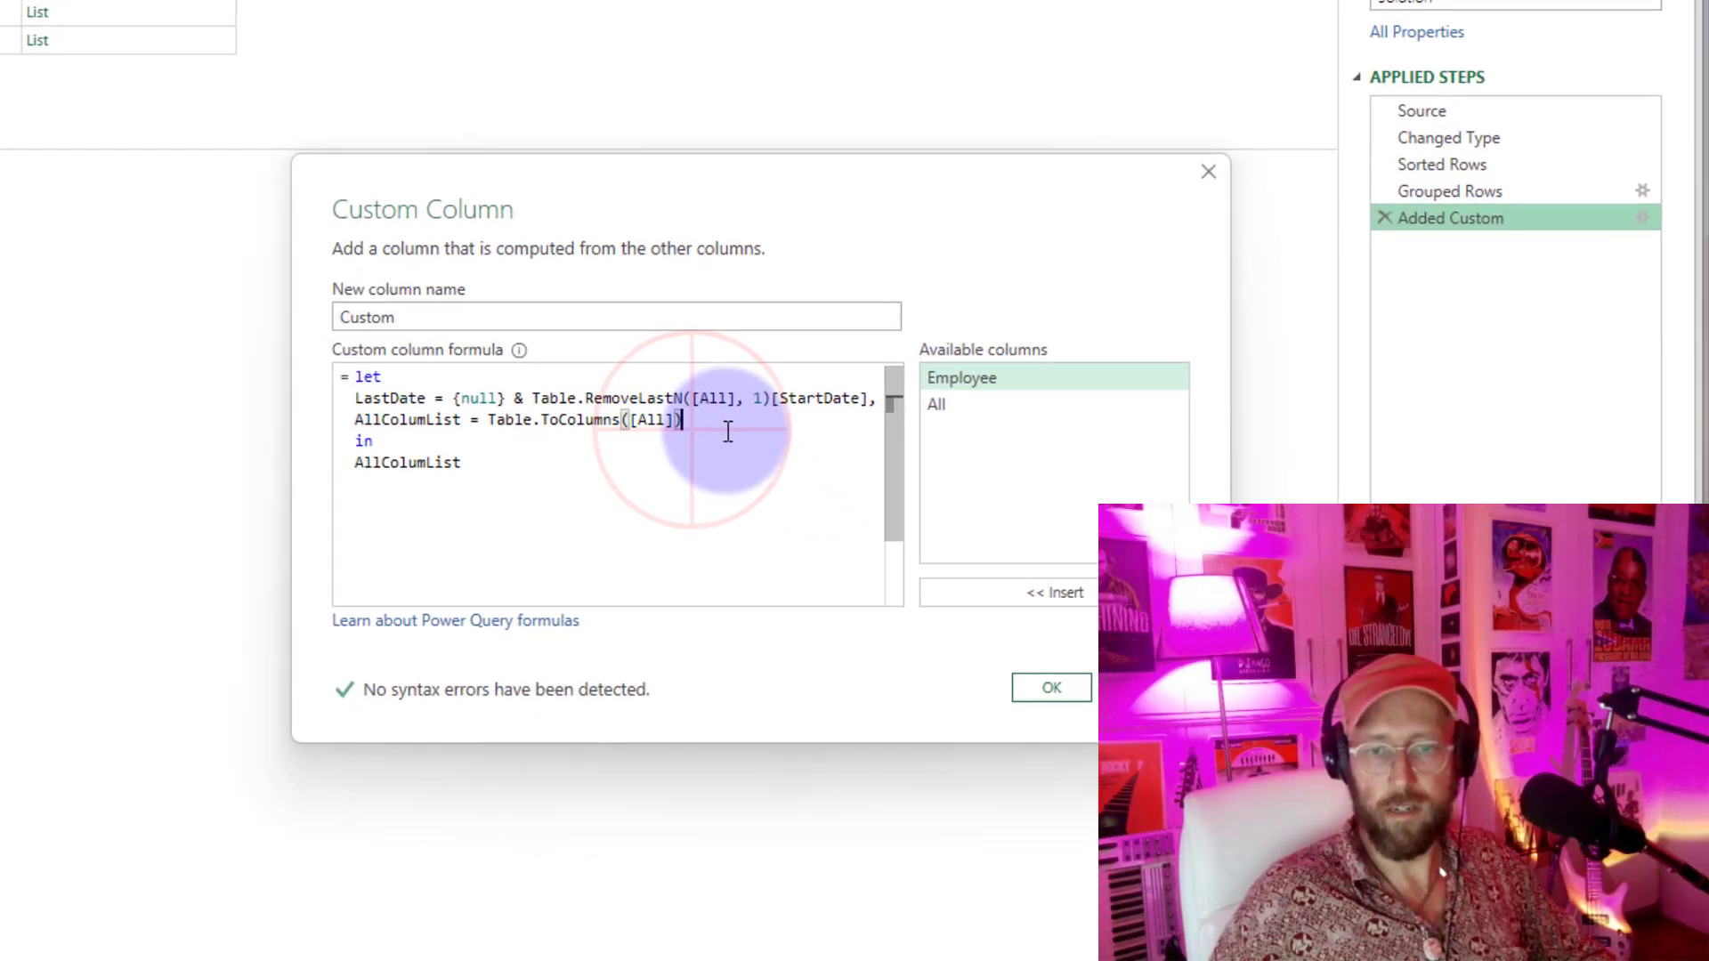
text(&)
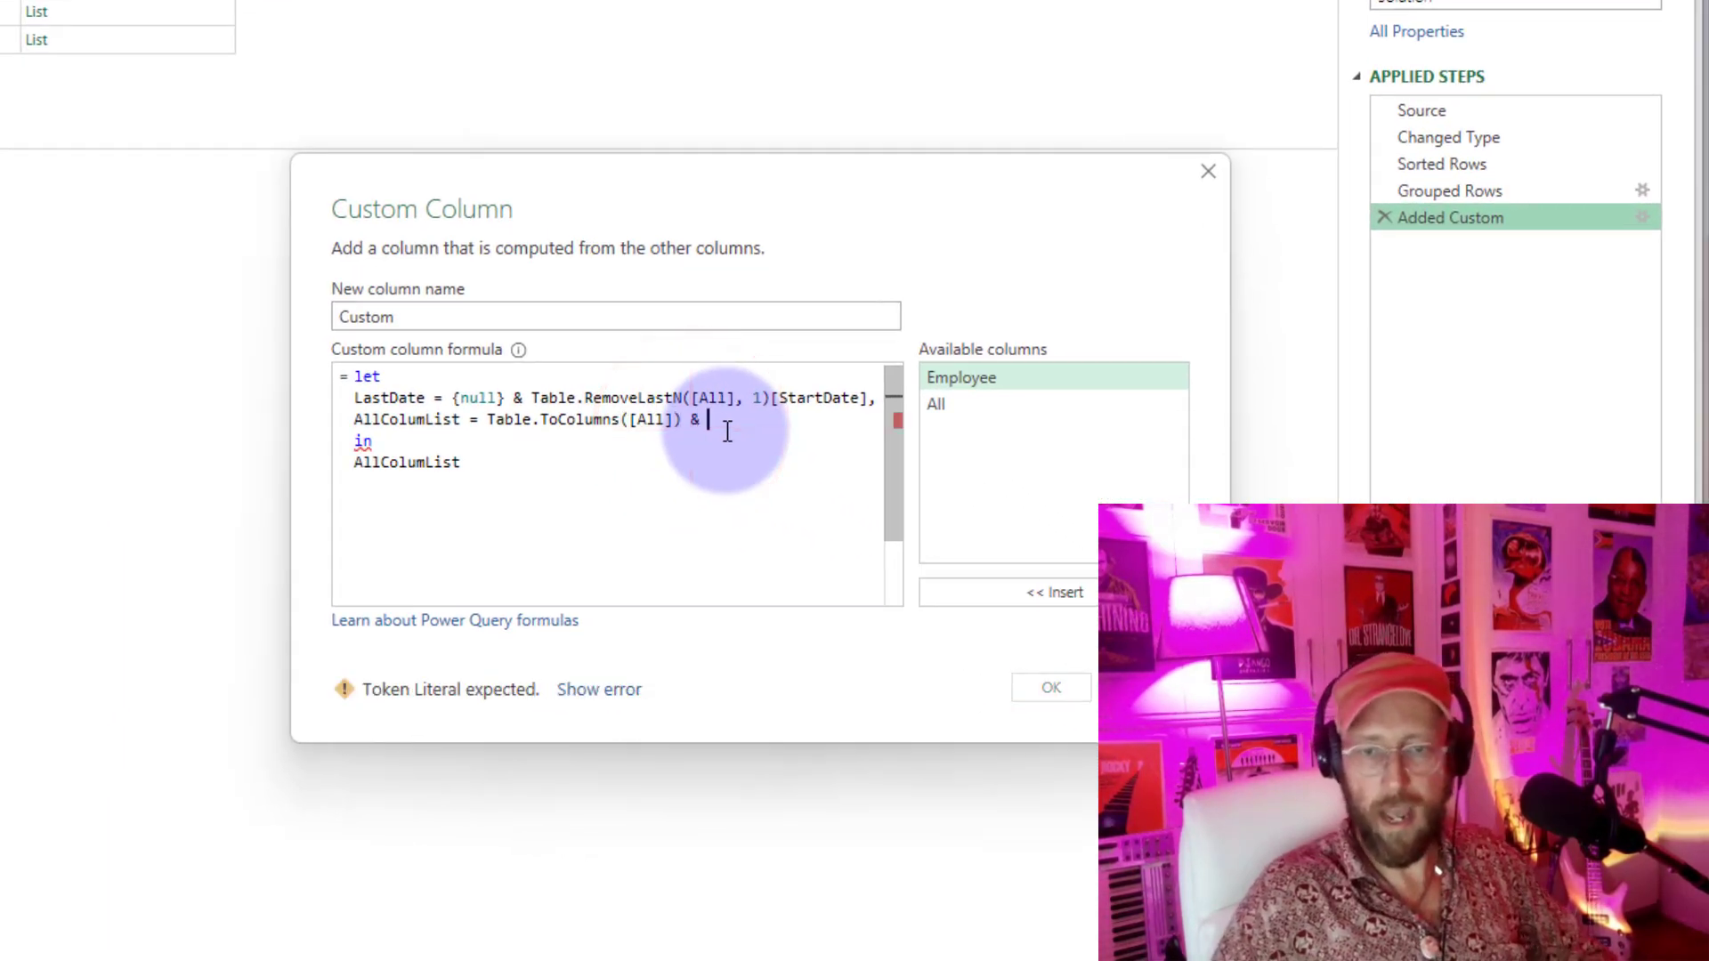
double_click(389, 399)
key(Escape)
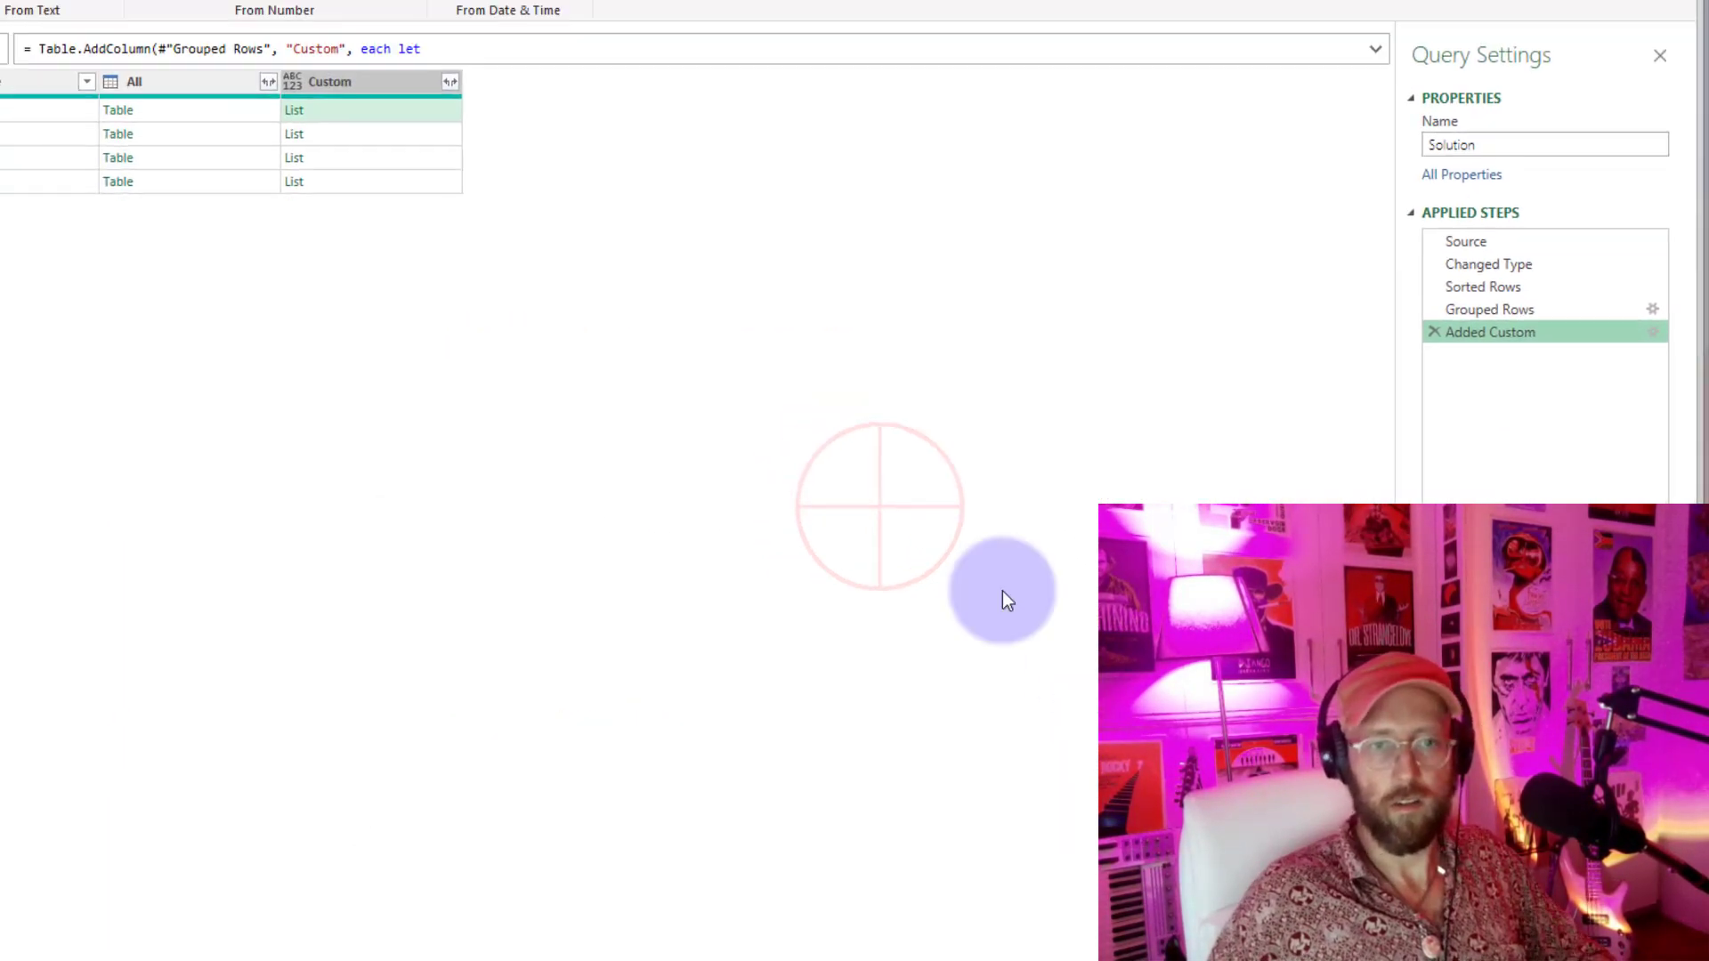
click(504, 180)
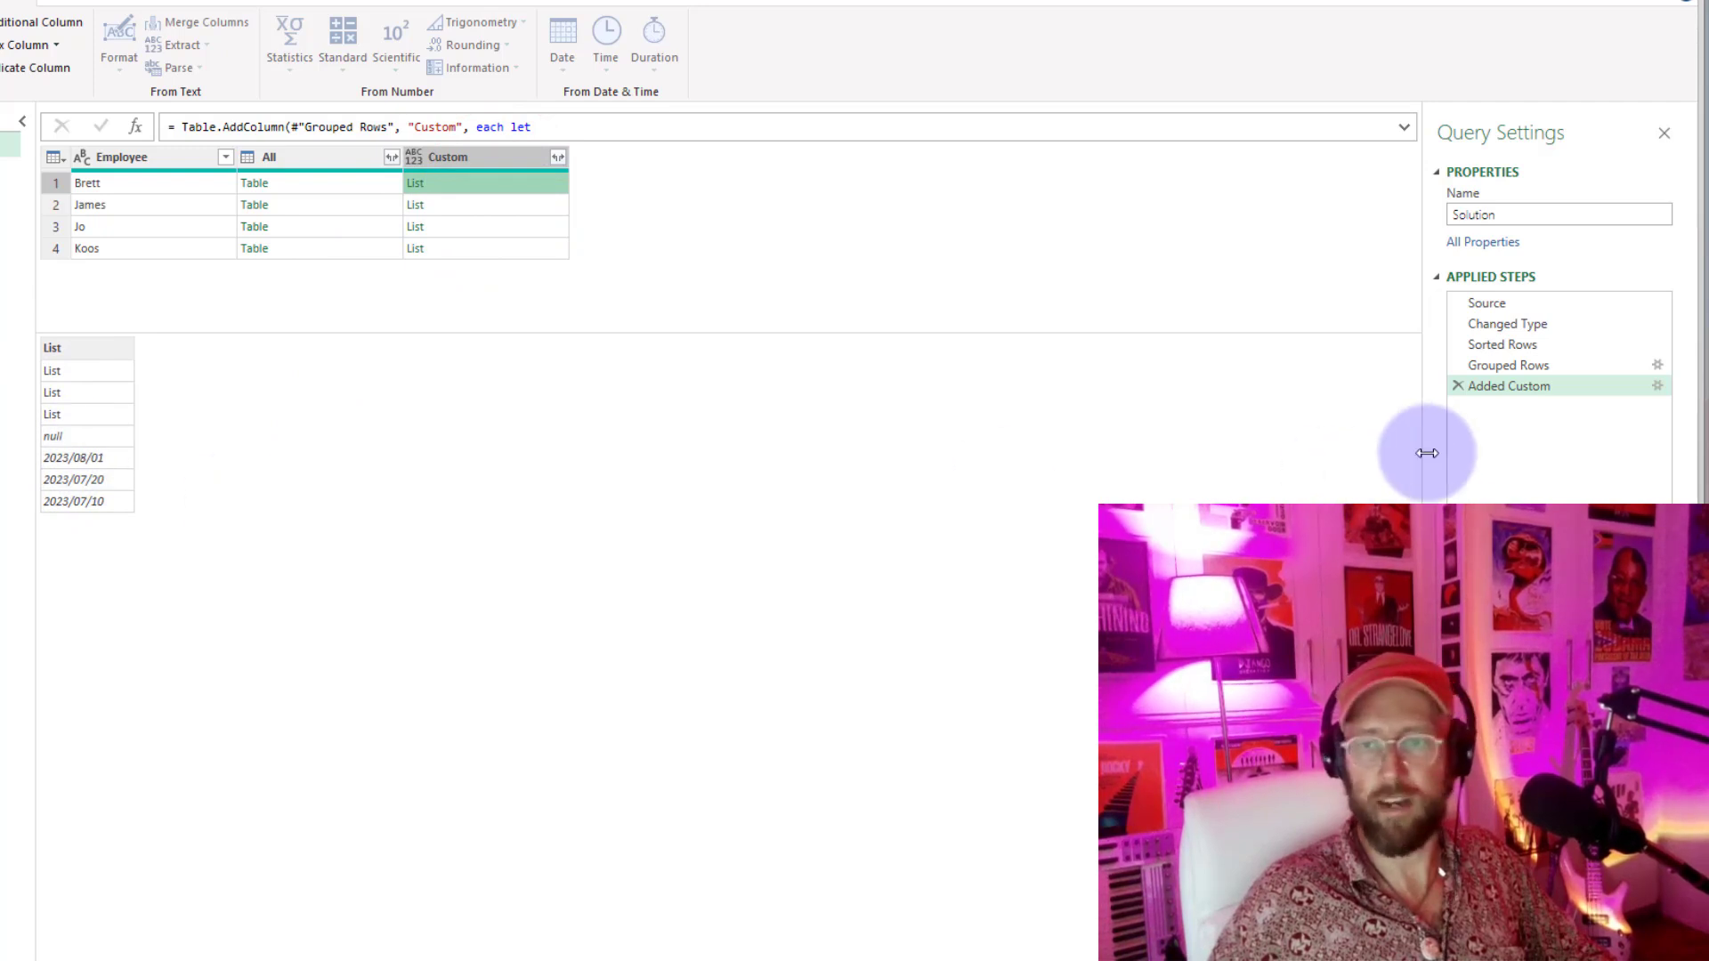
click(1657, 386)
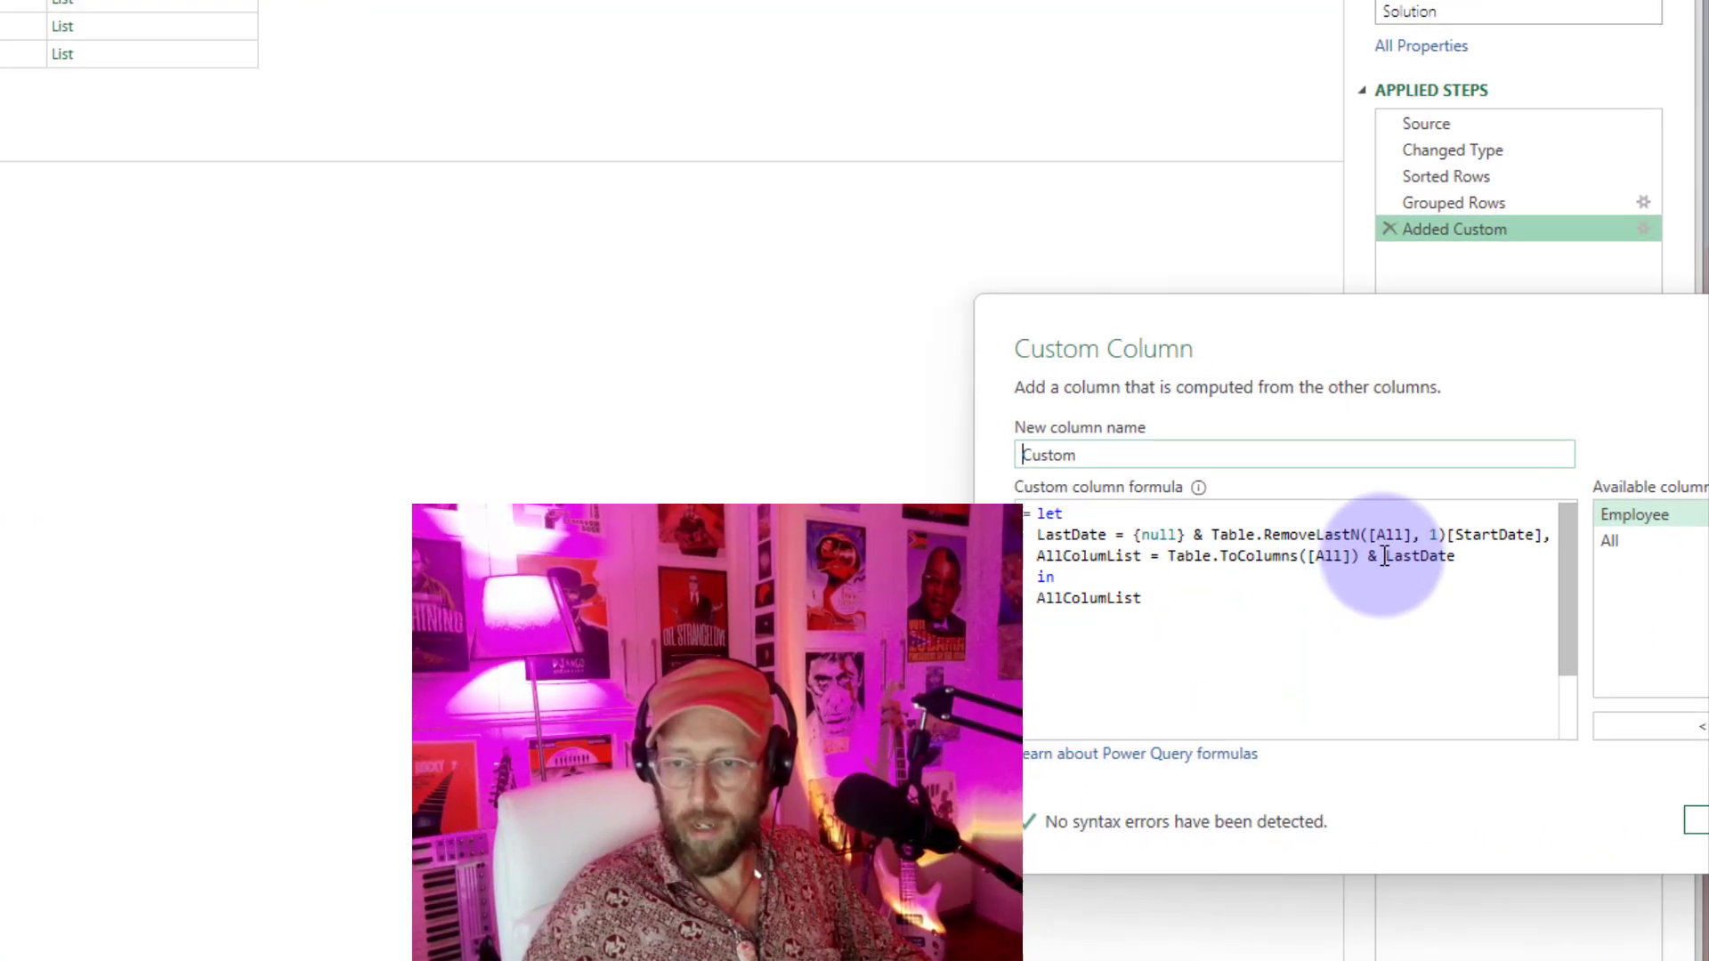
click(1384, 555)
text({LastDate)
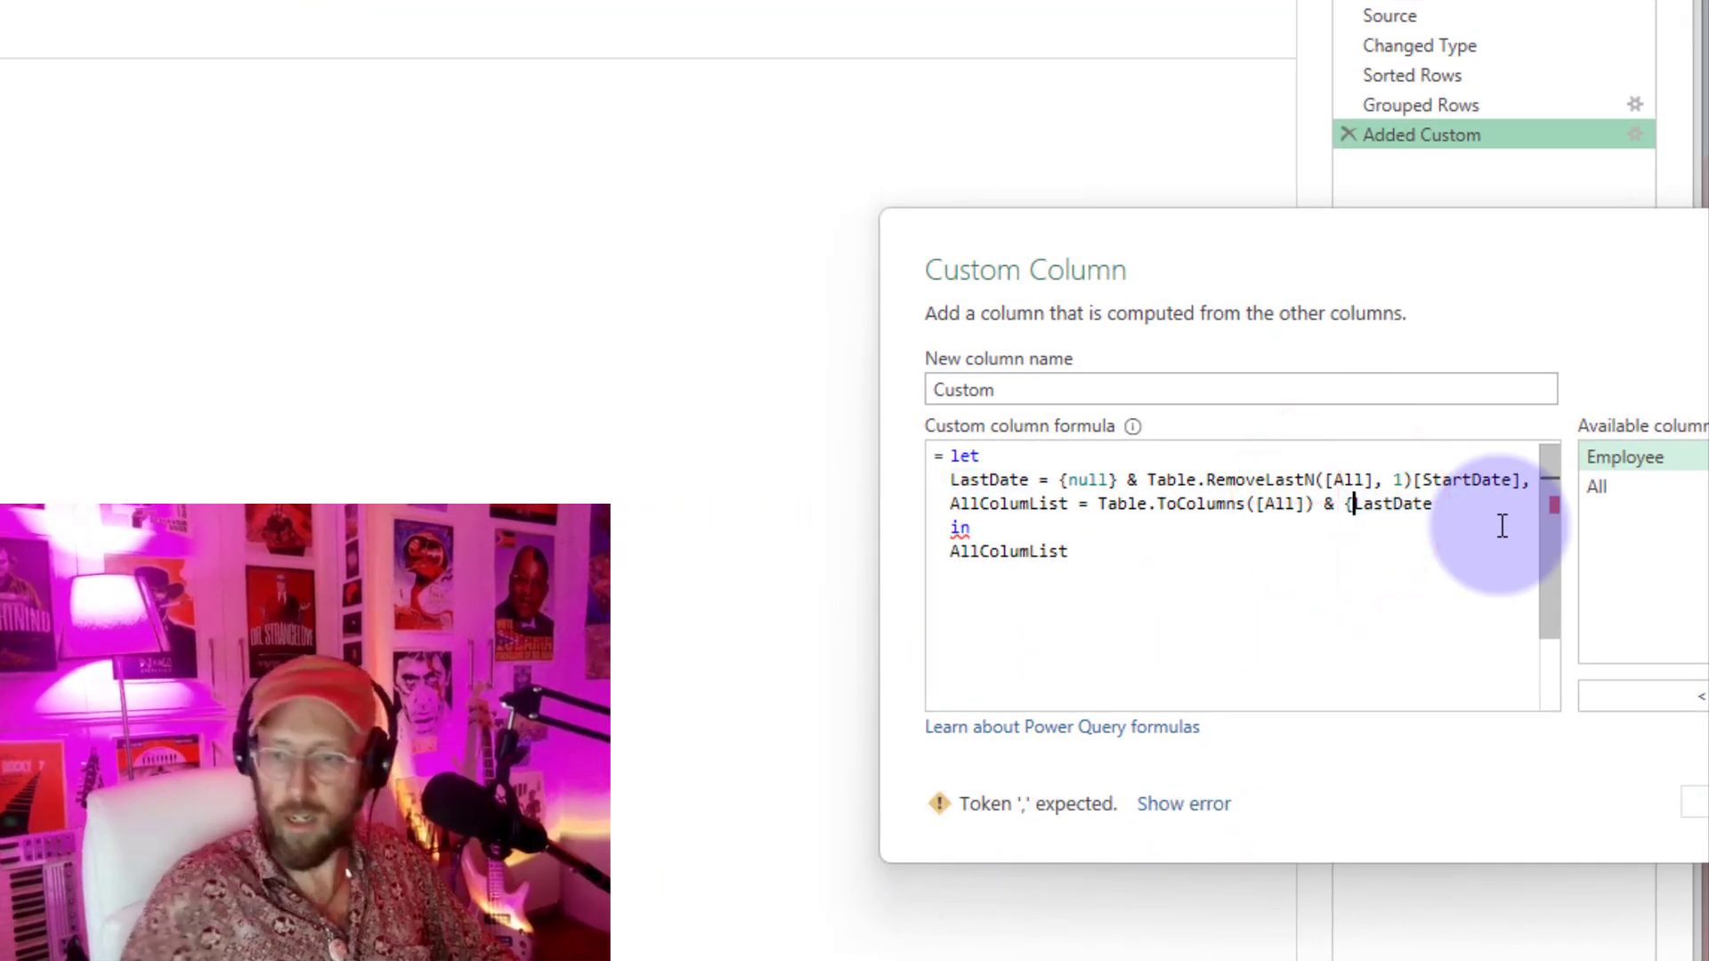
text(})
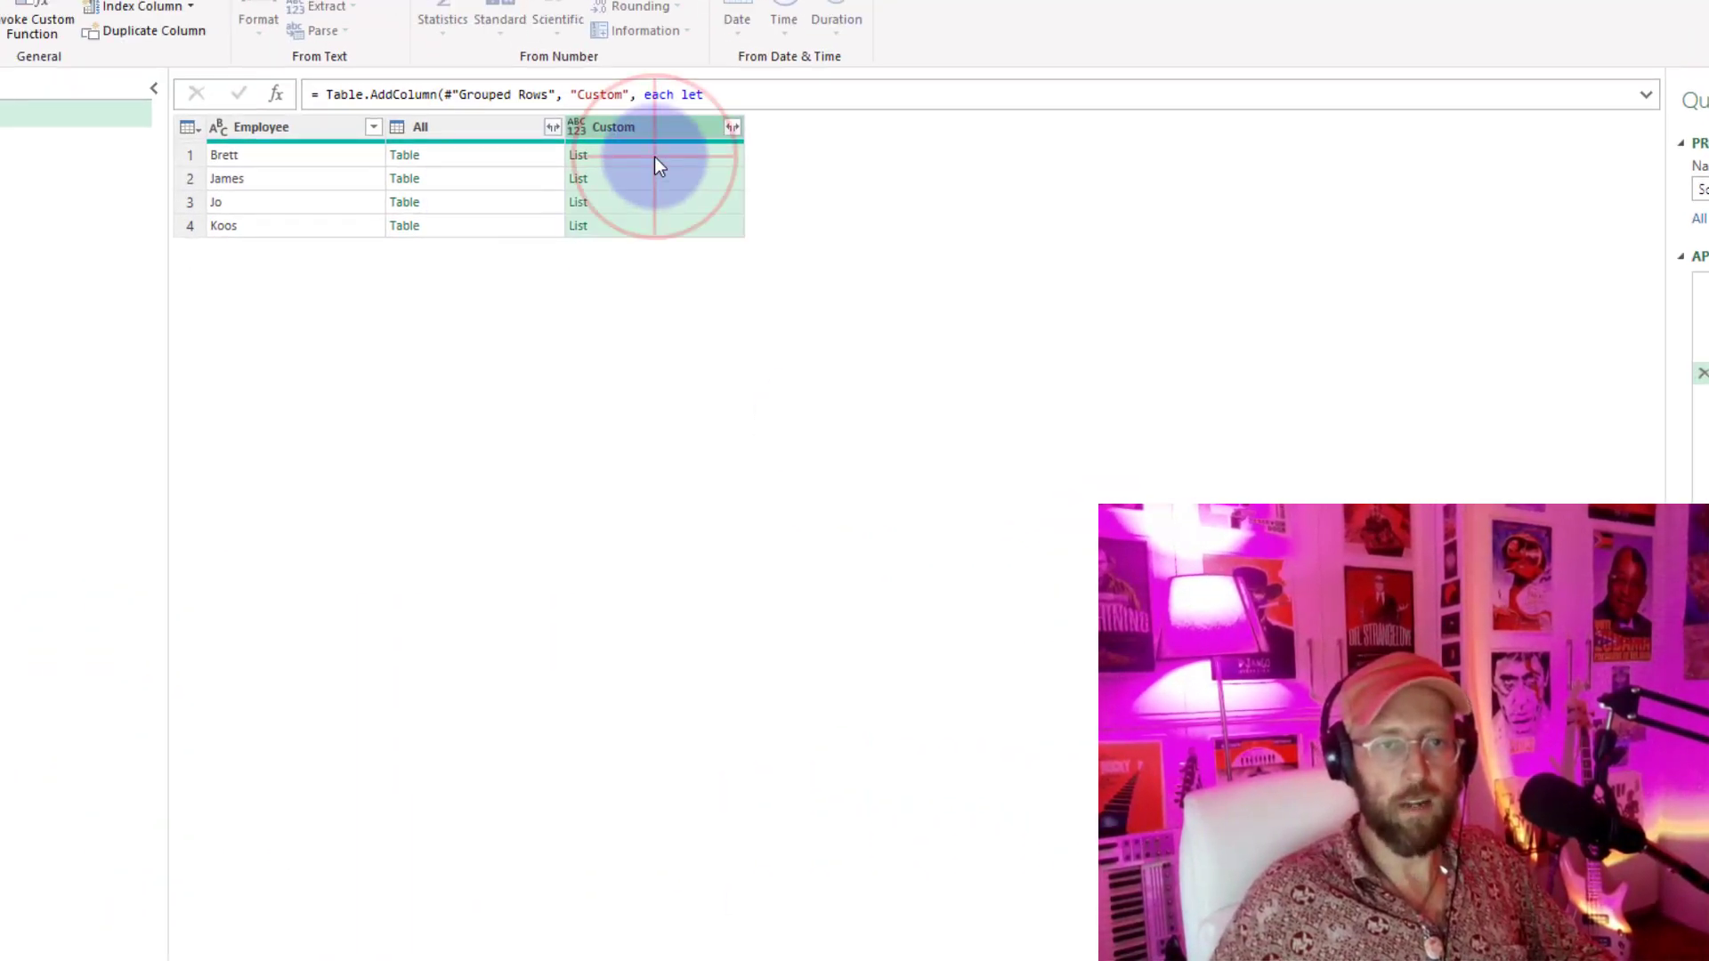
click(654, 159)
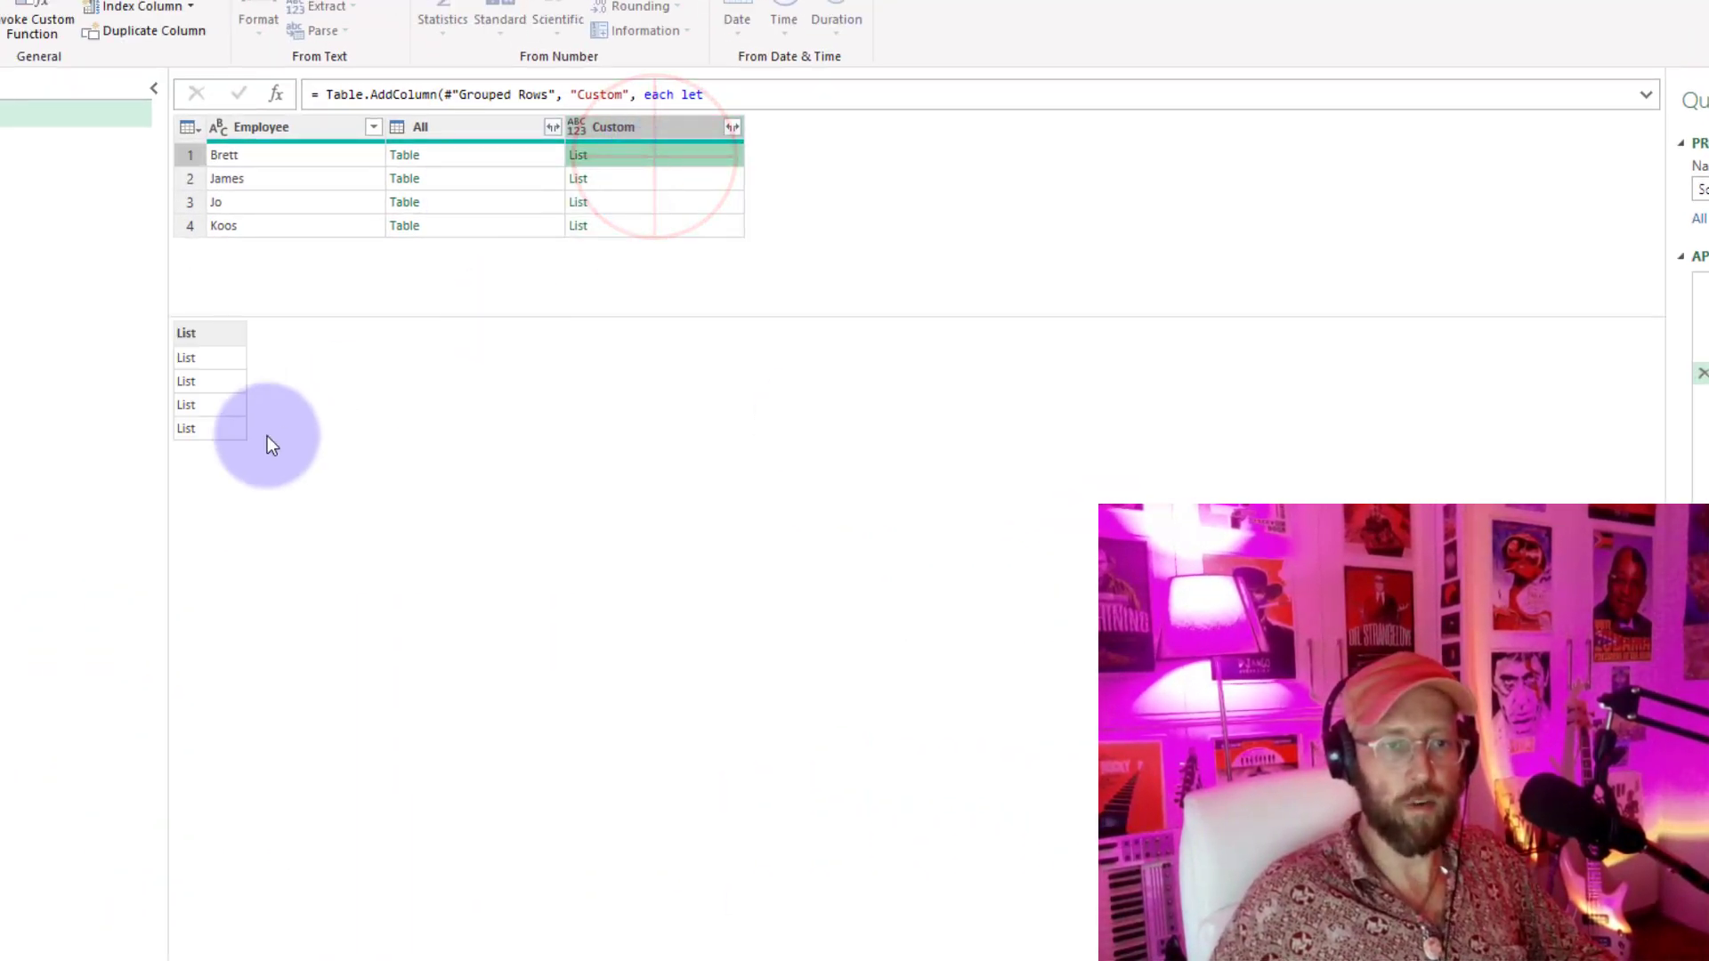
click(432, 157)
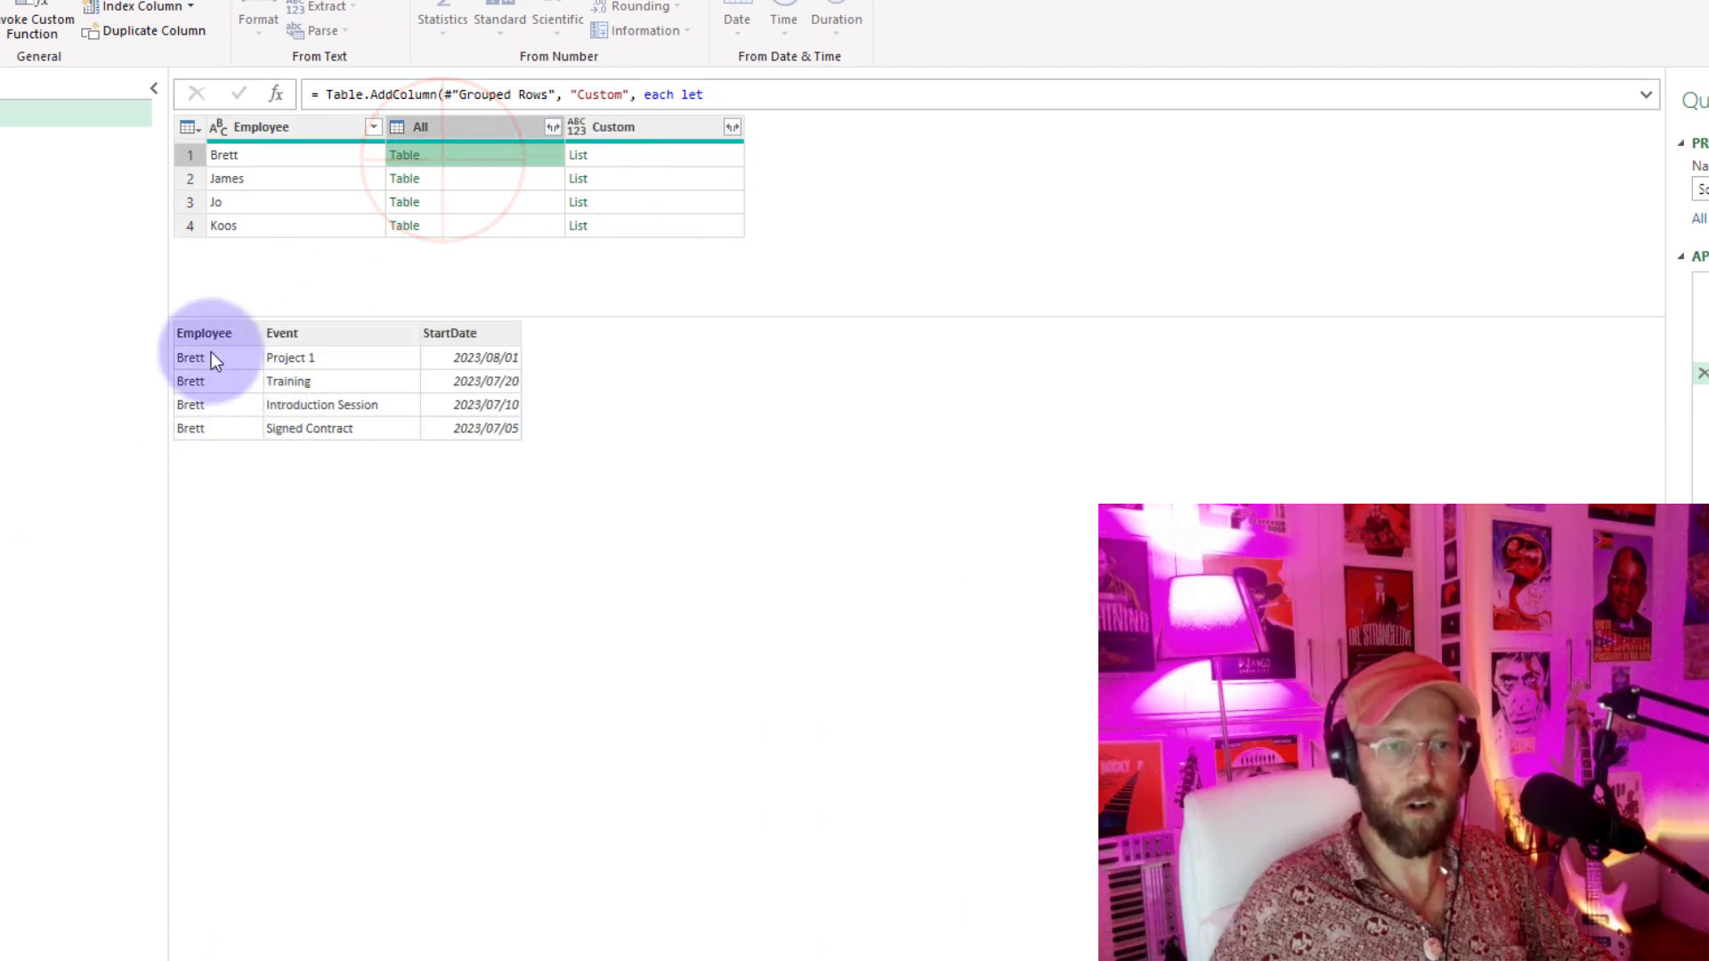
click(551, 149)
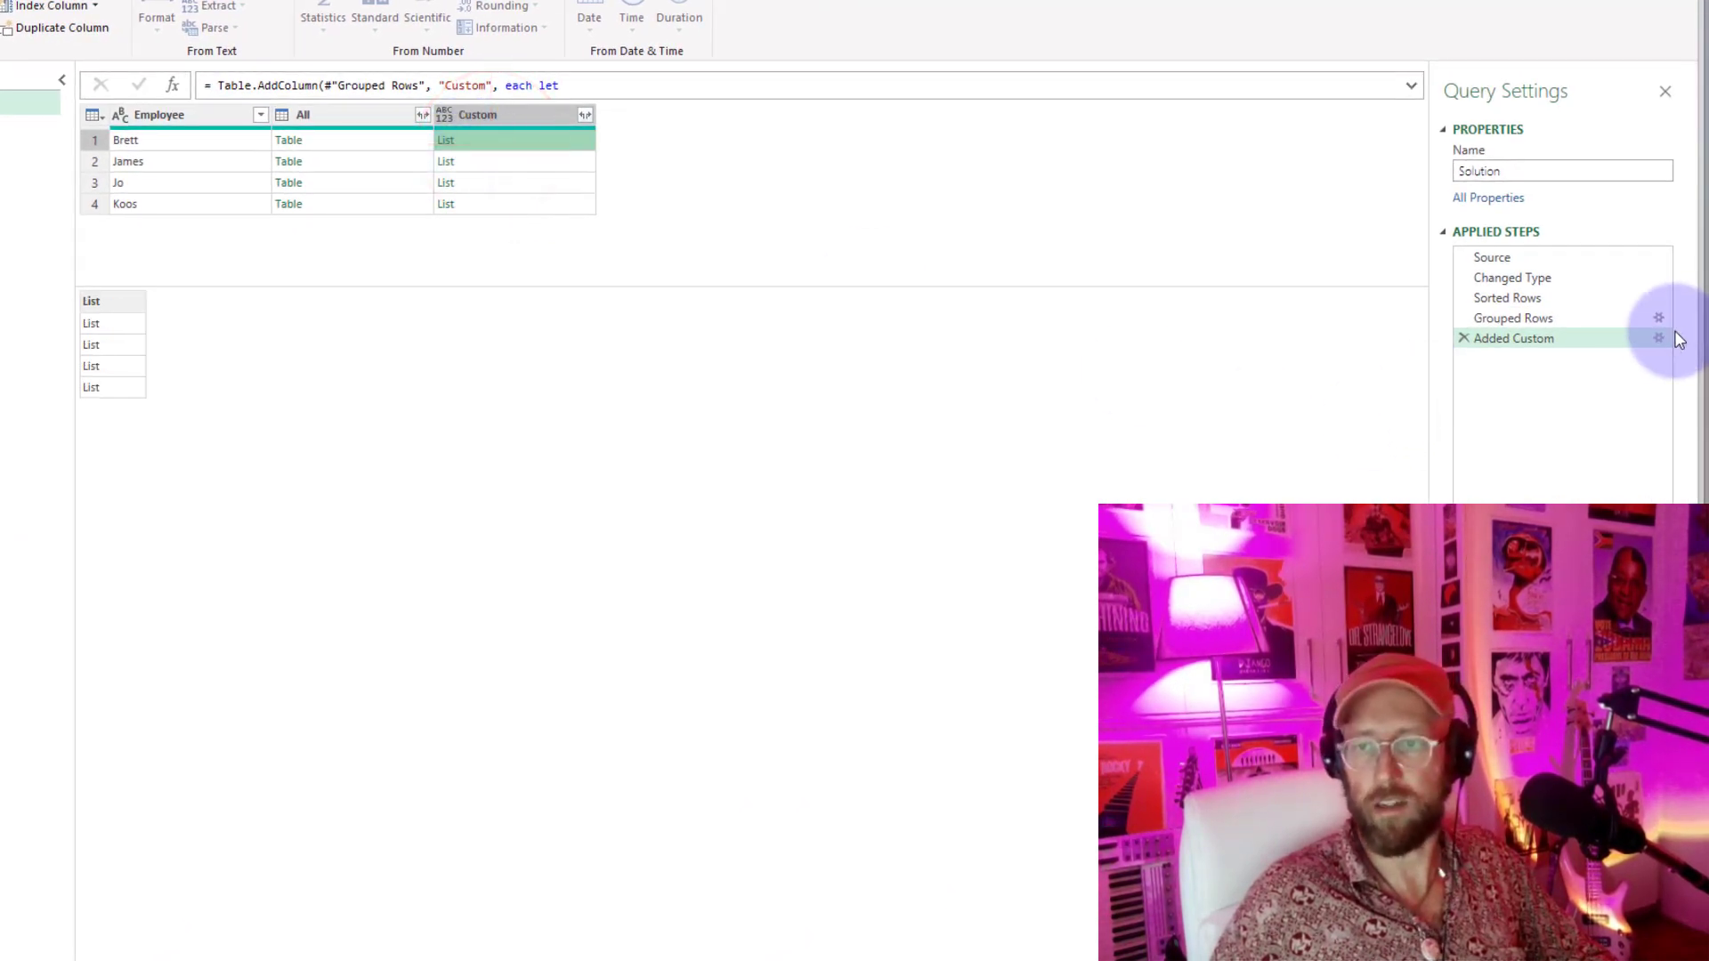
click(1659, 338)
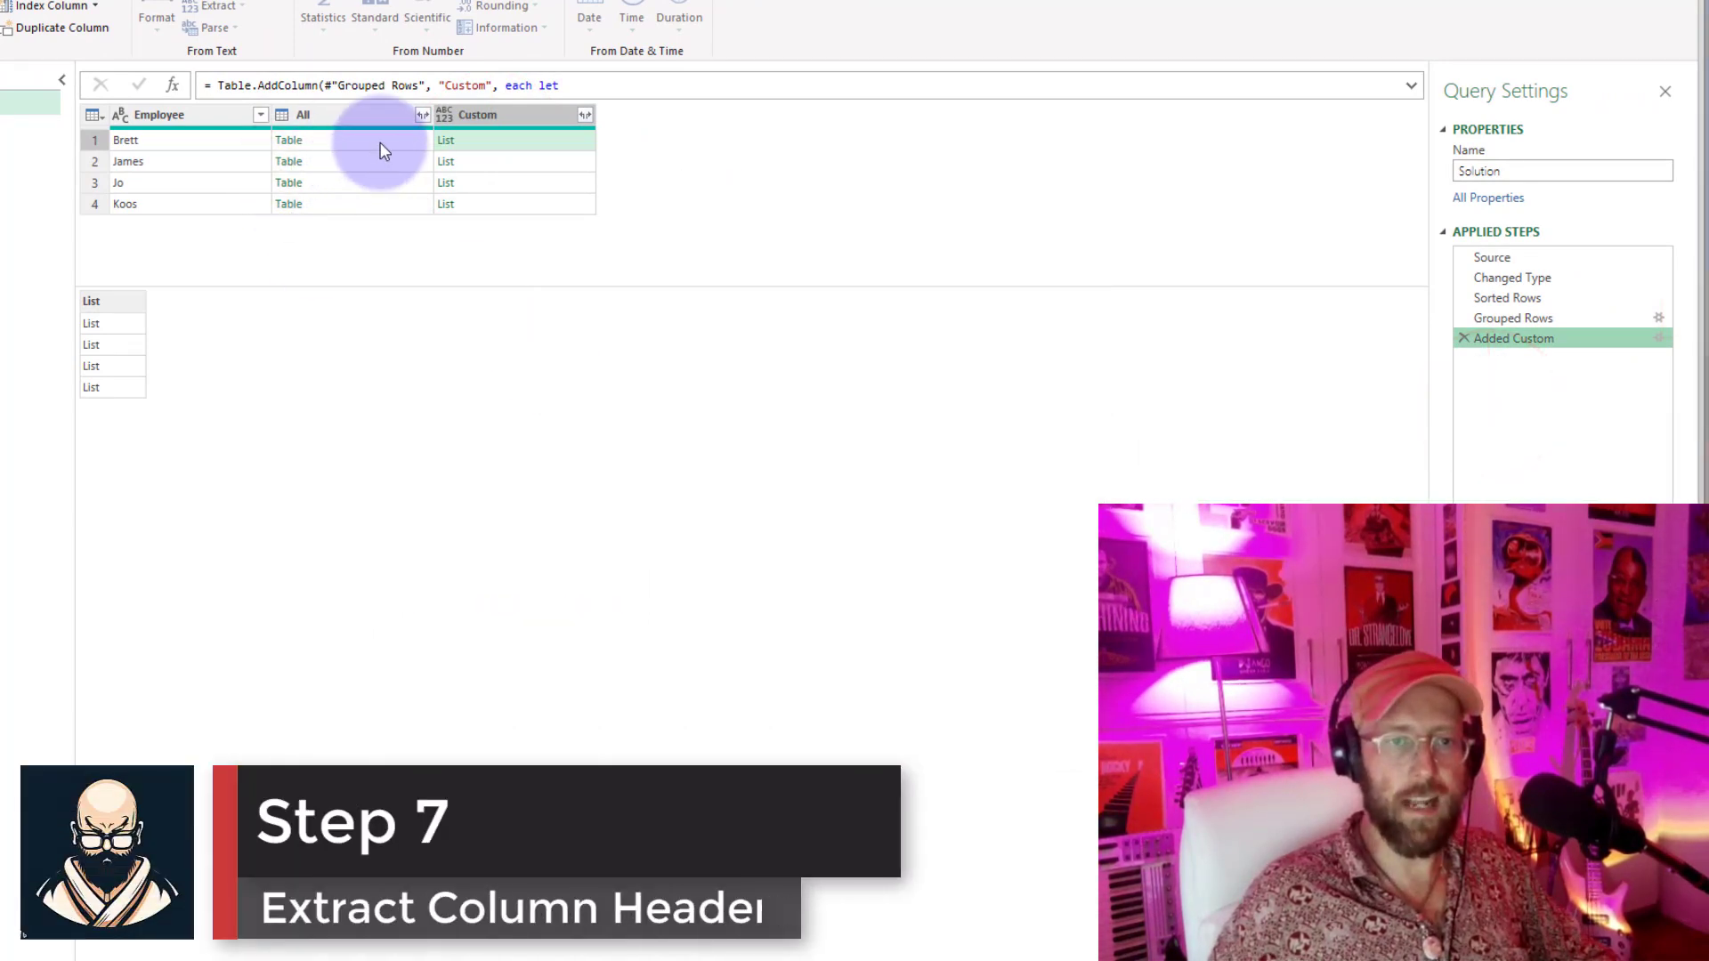
click(378, 141)
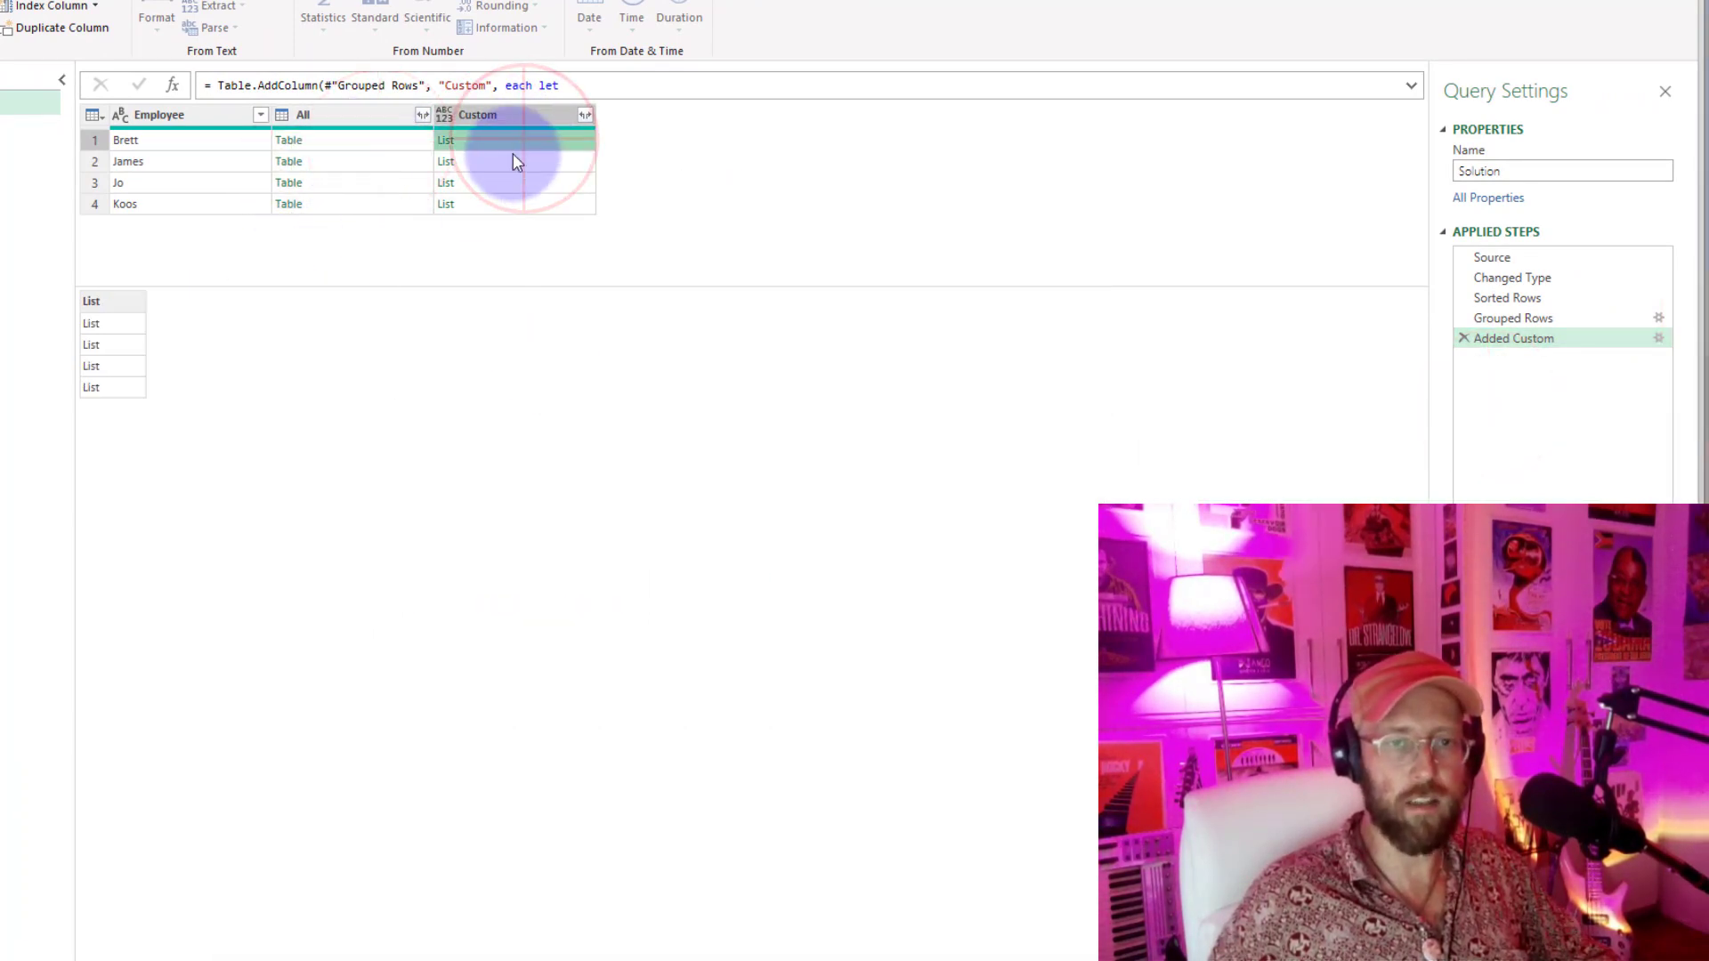
click(365, 142)
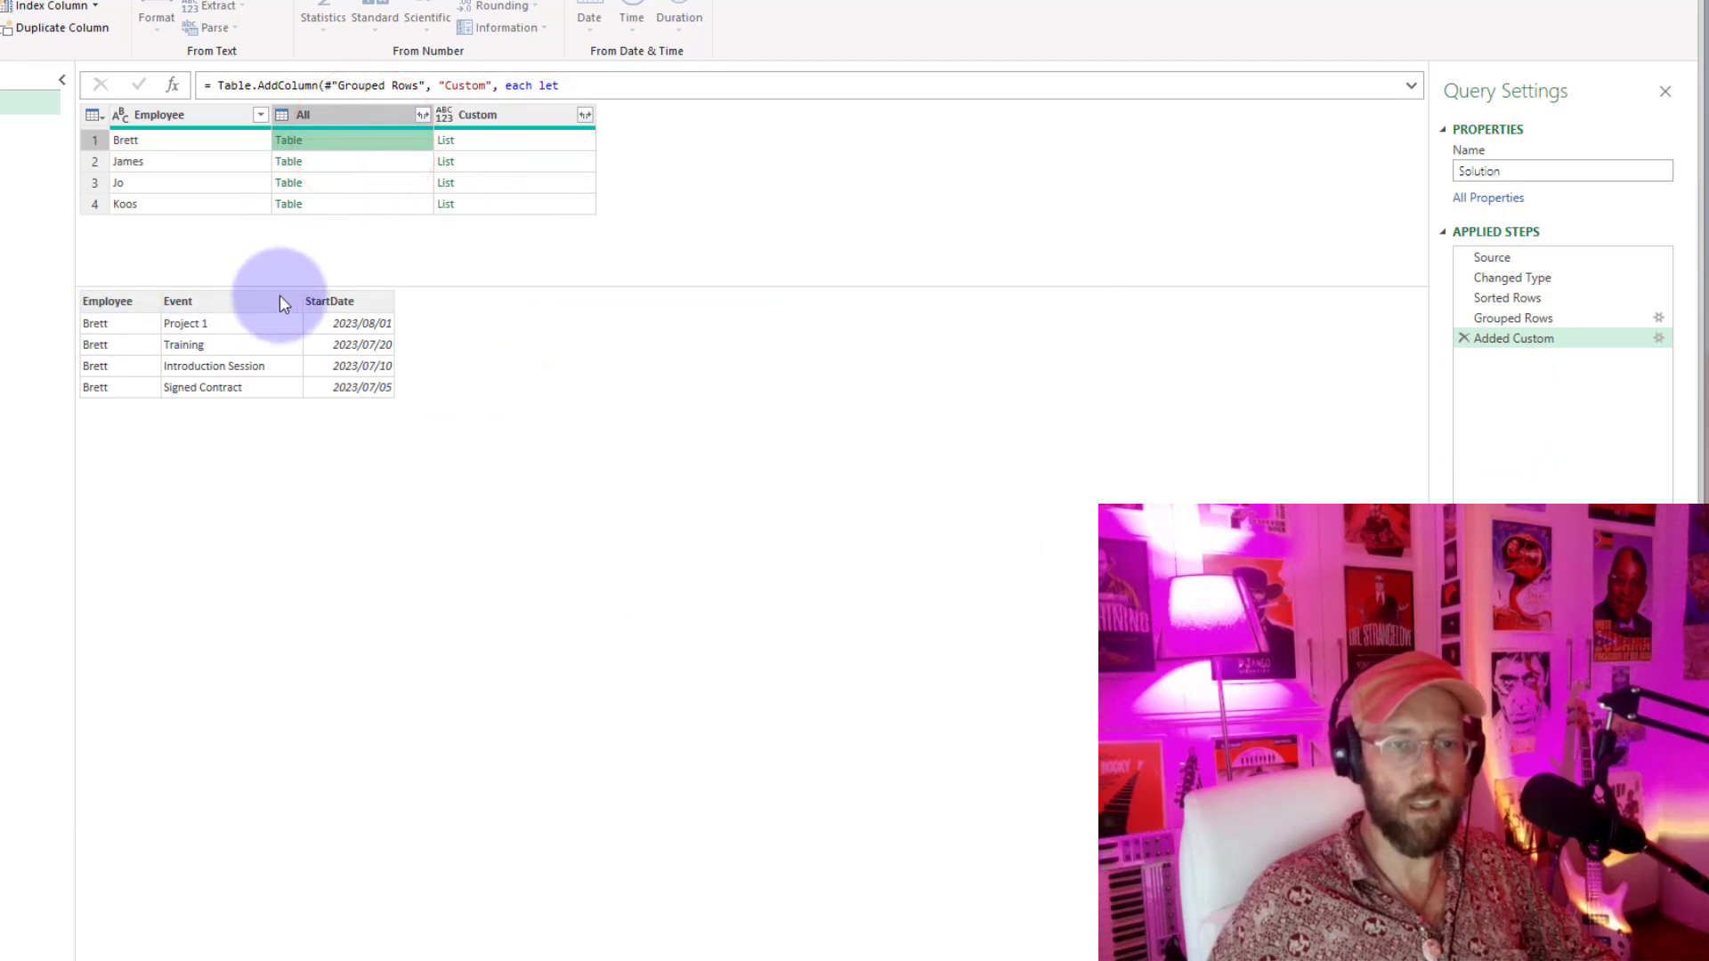
click(520, 140)
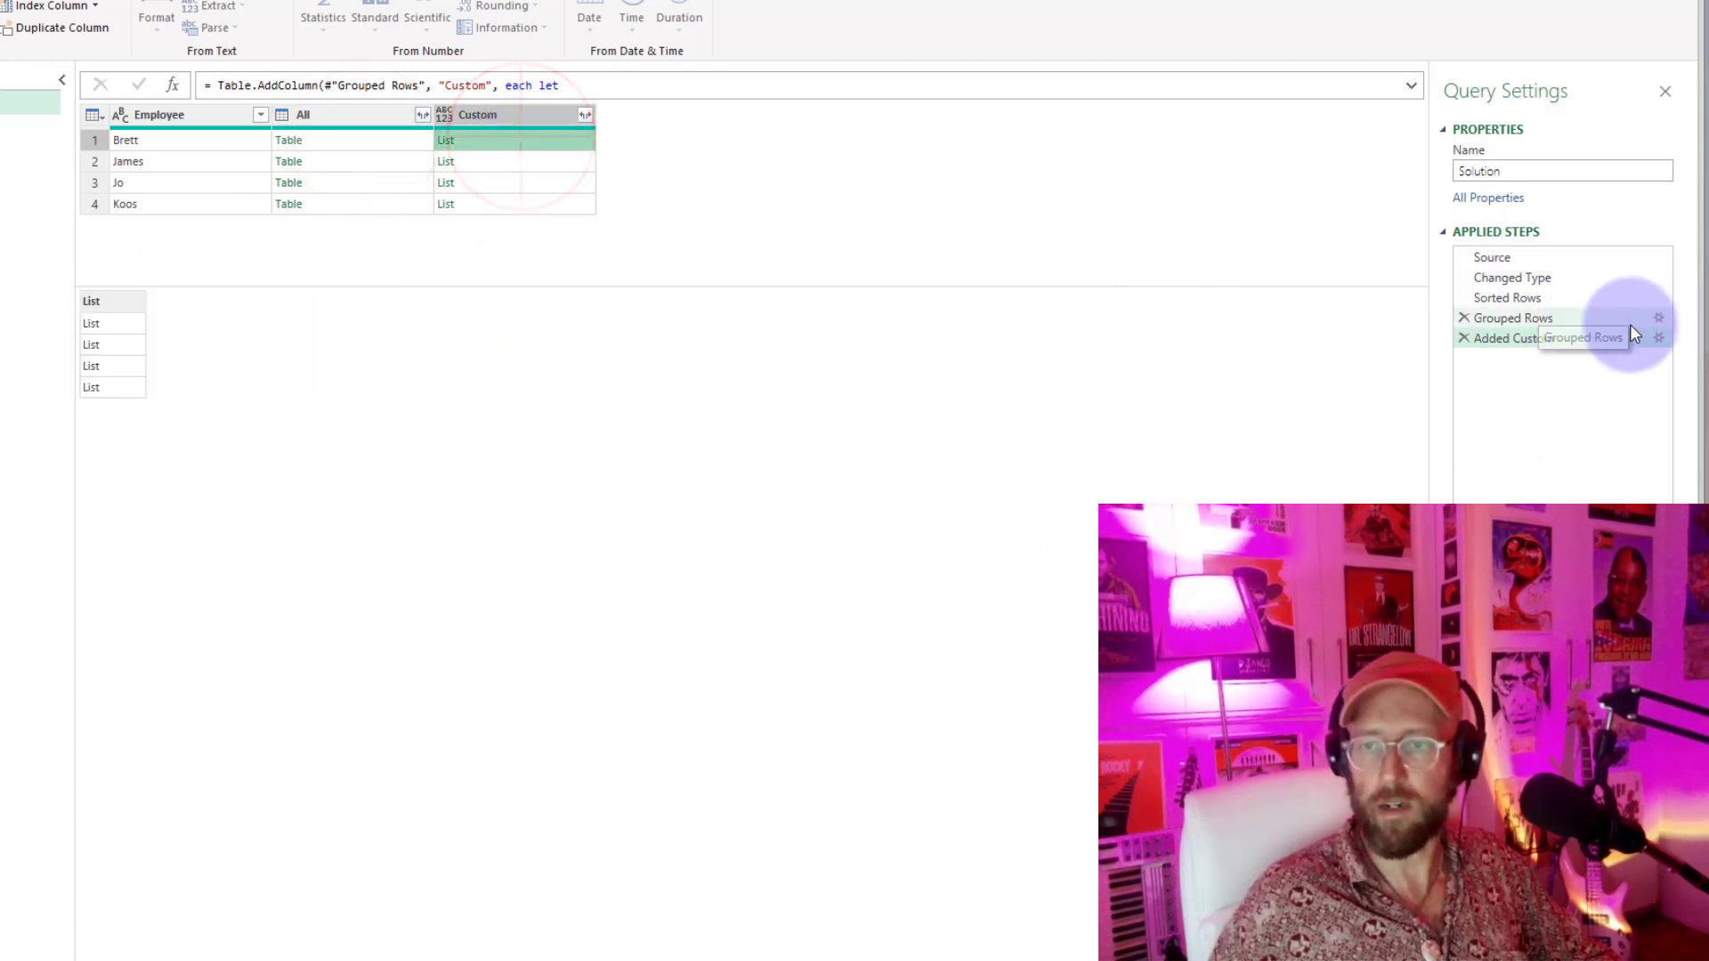
Step: Add Headers = Table.ColumnNames([All]) to the formula and return Headers instead of AllColumList
click(1658, 338)
drag(1386, 414, 608, 293)
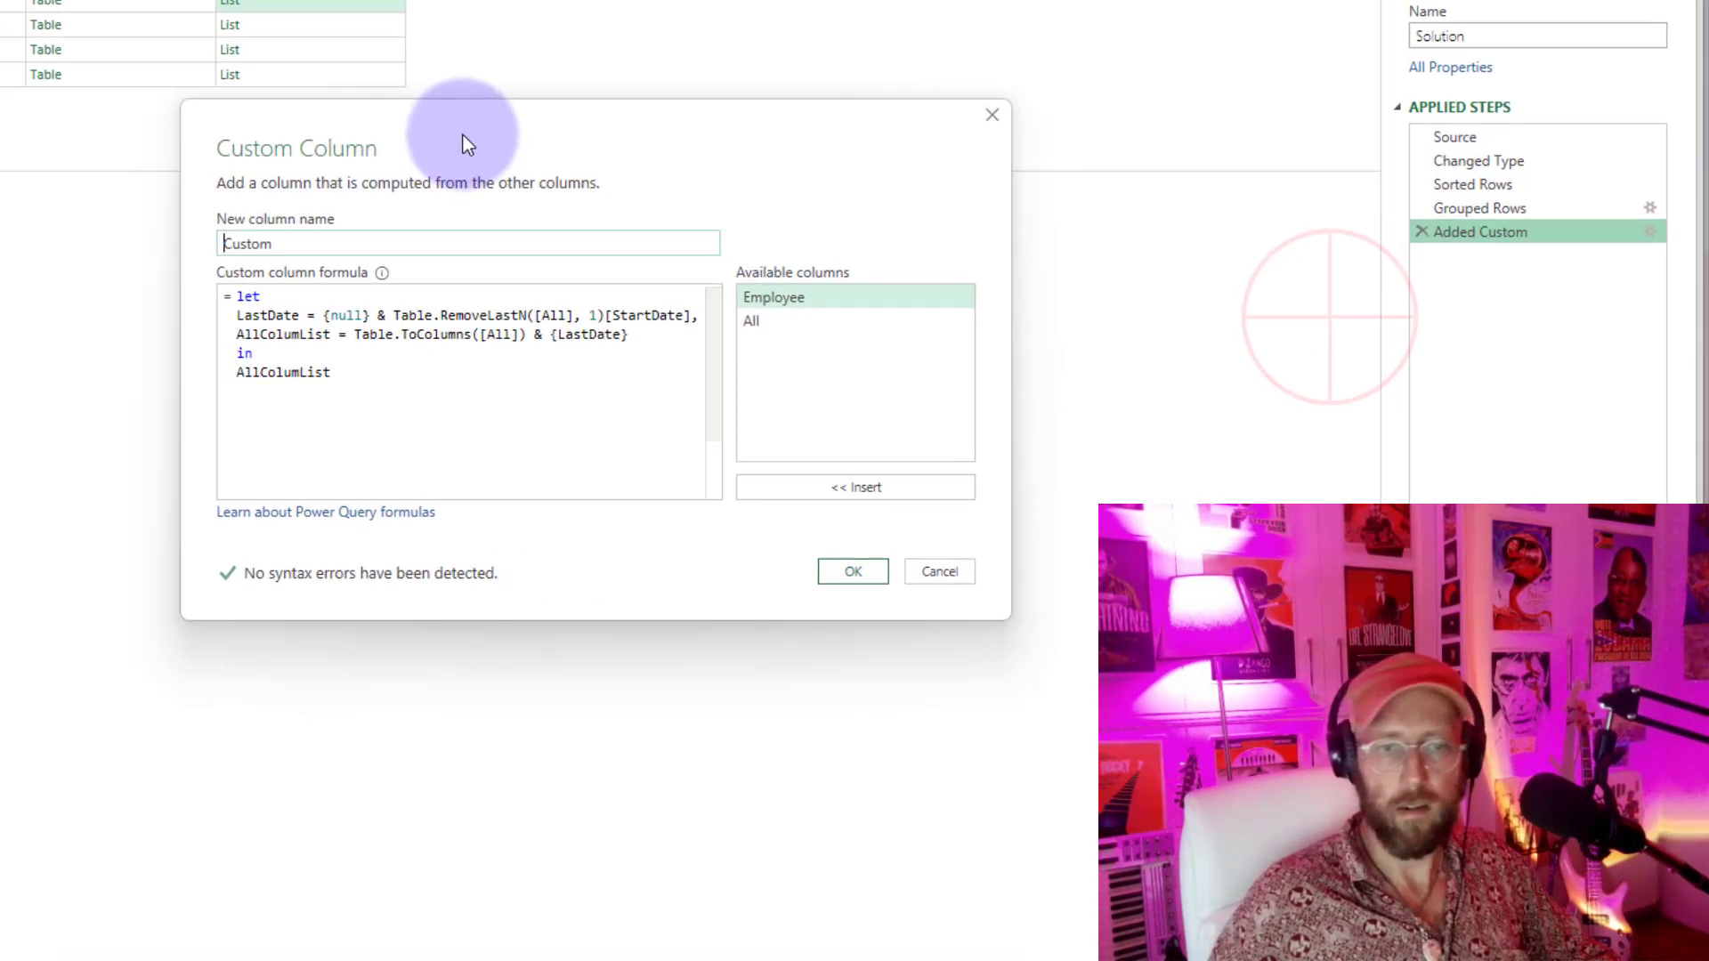
click(776, 419)
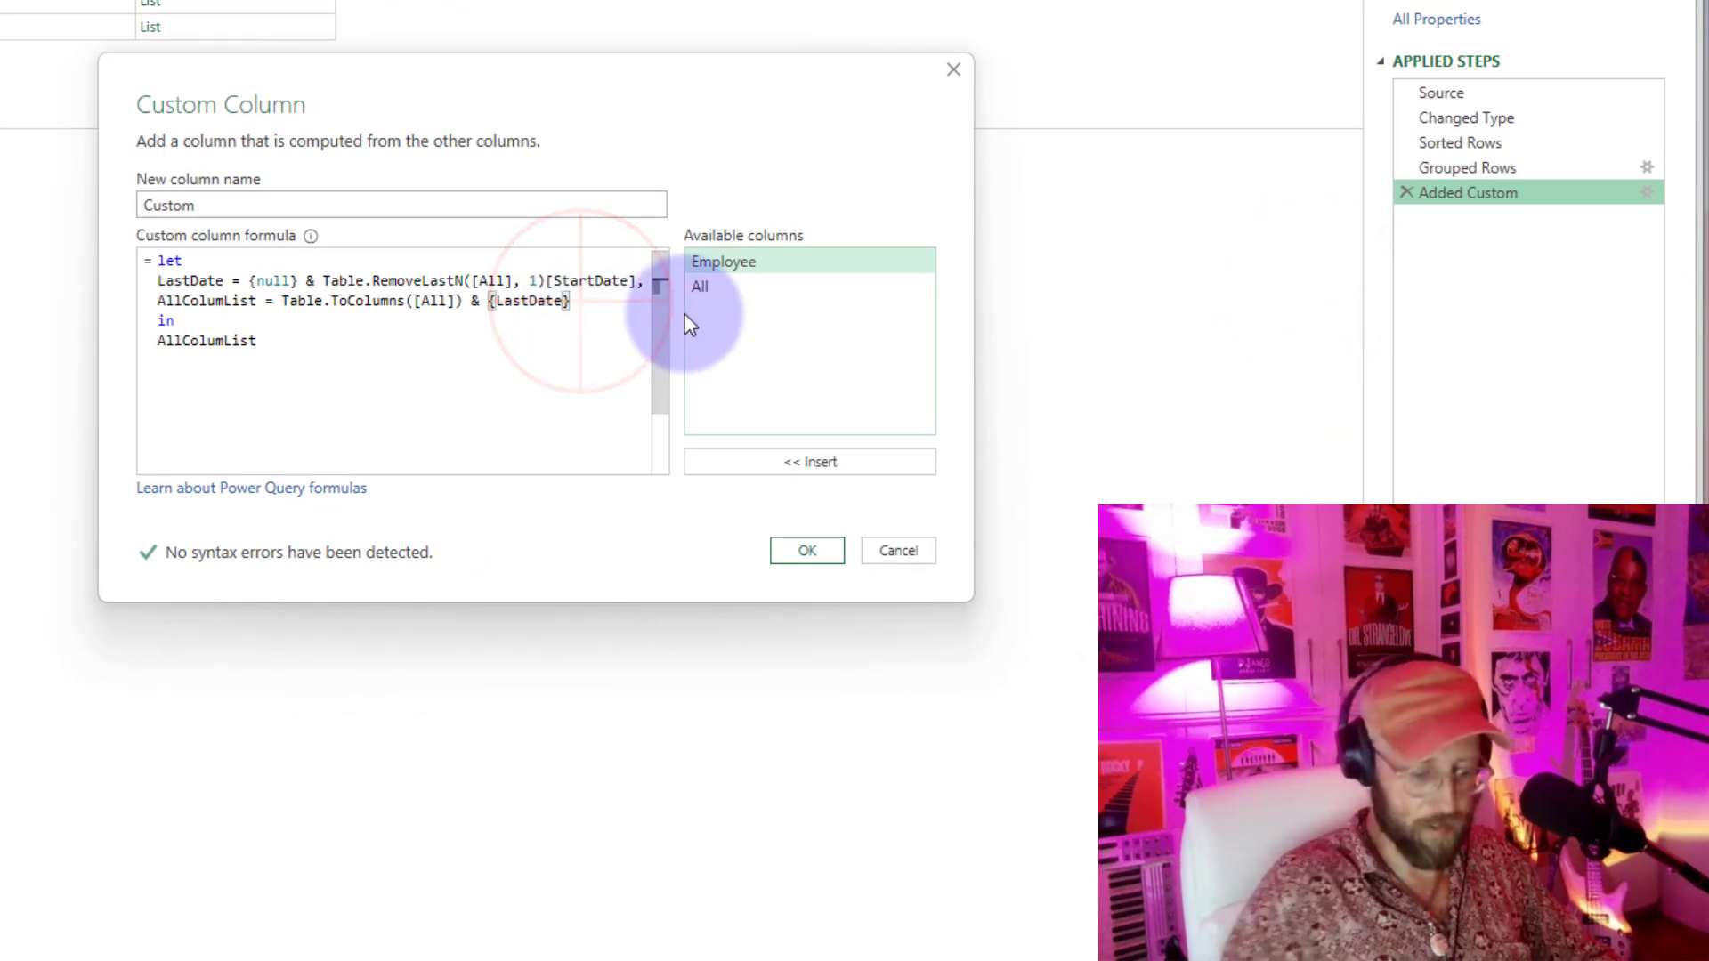
text(,)
key(Return)
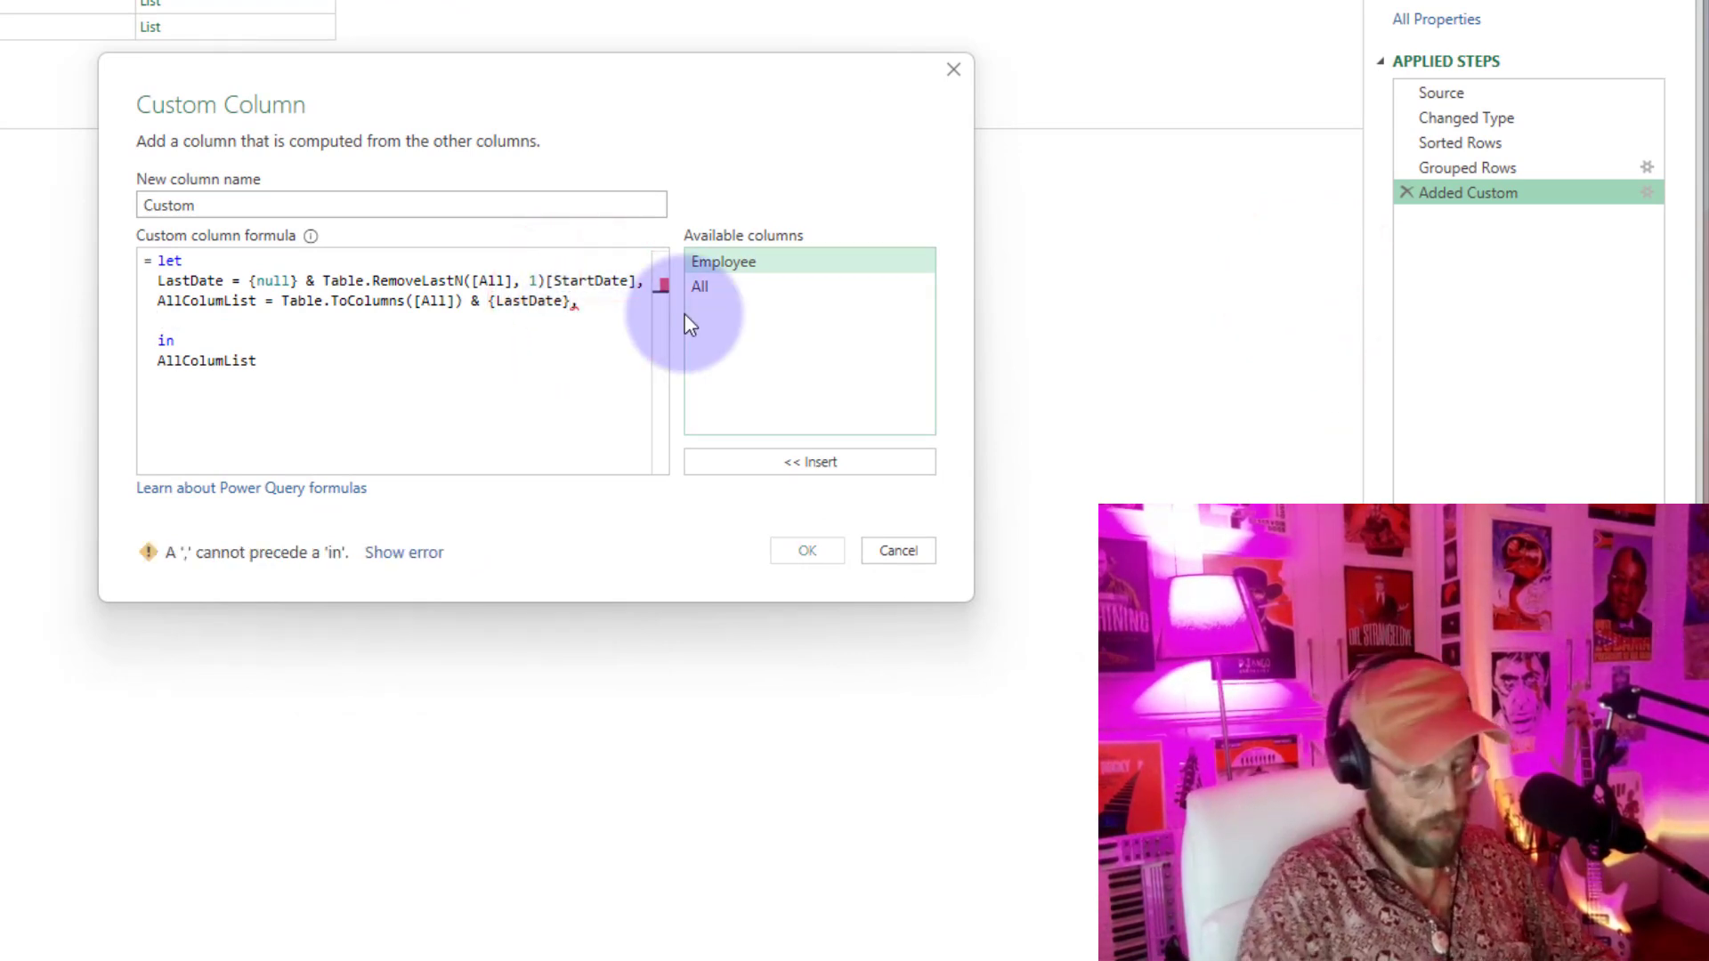
text(Header)
key(BackSpace)
key(BackSpace)
key(BackSpace)
key(BackSpace)
key(BackSpace)
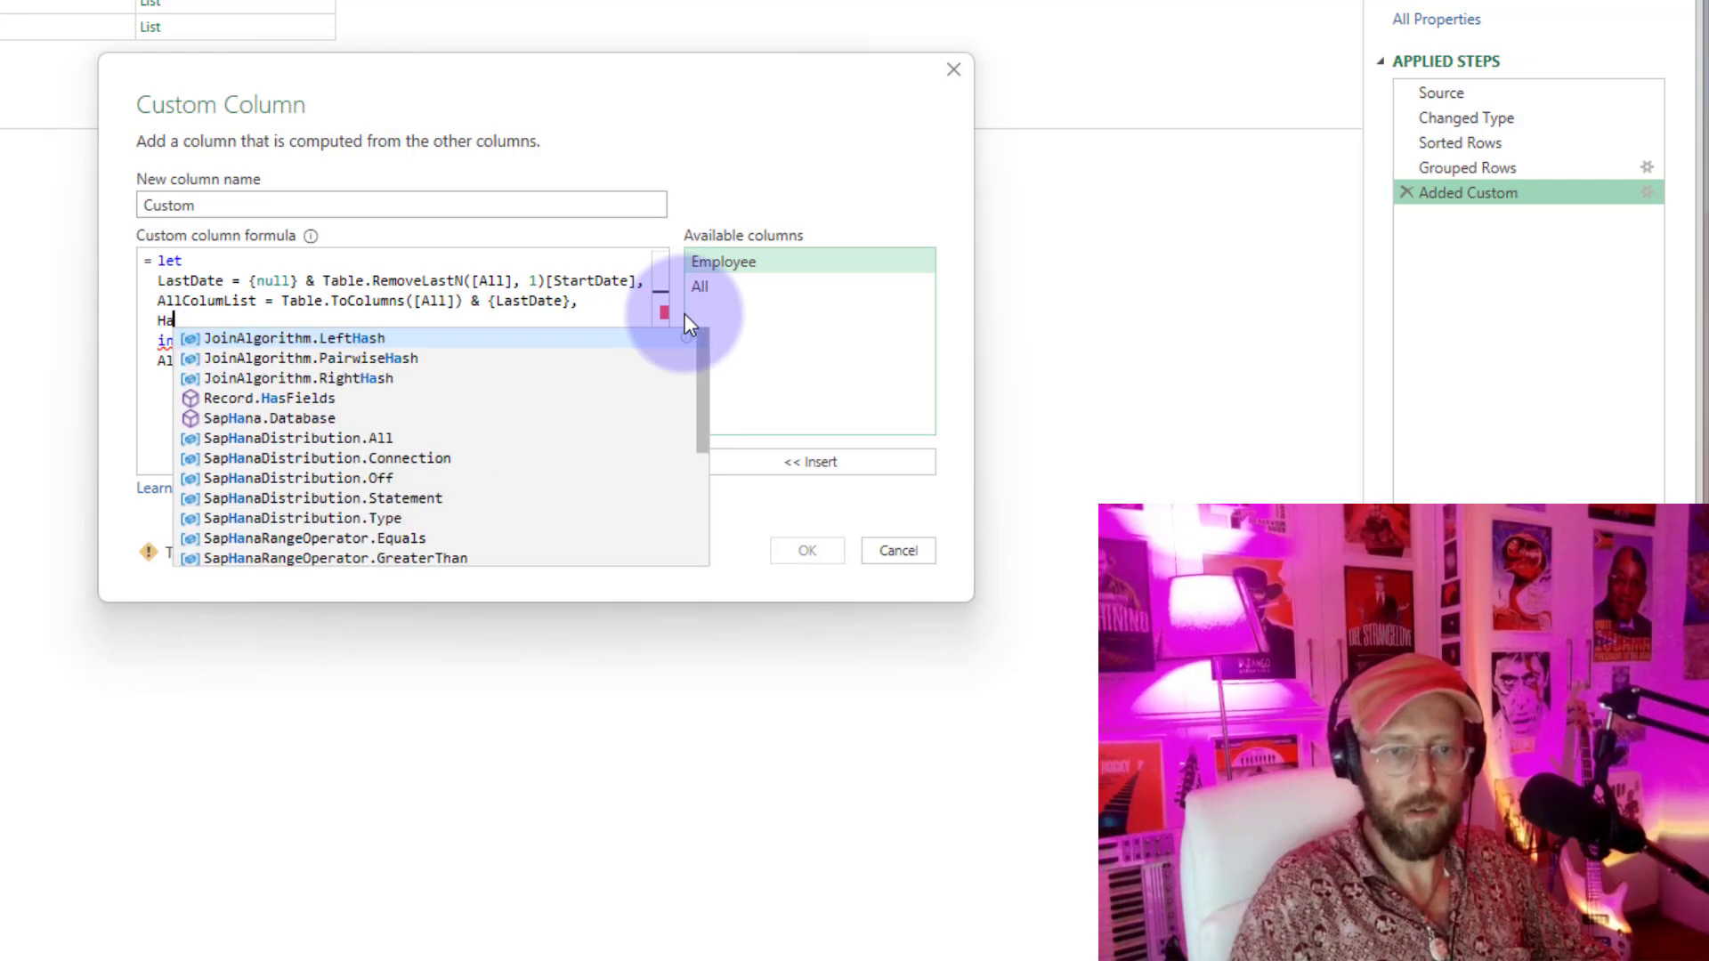
text(eaders = )
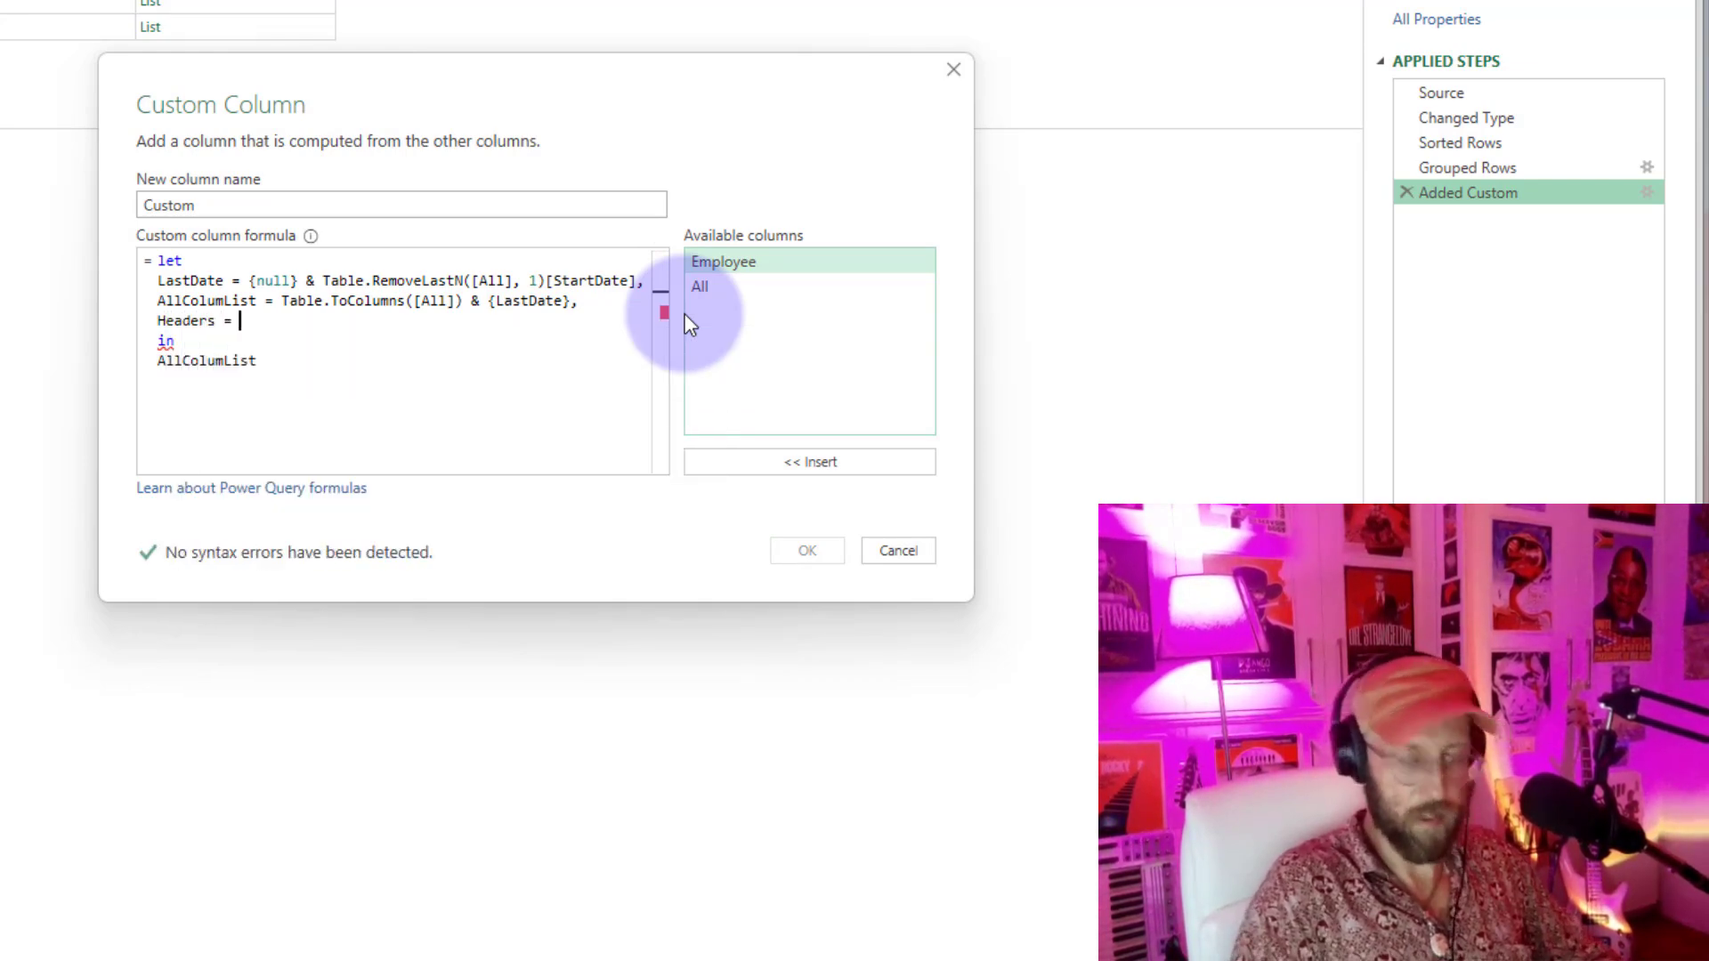
text(tablecol)
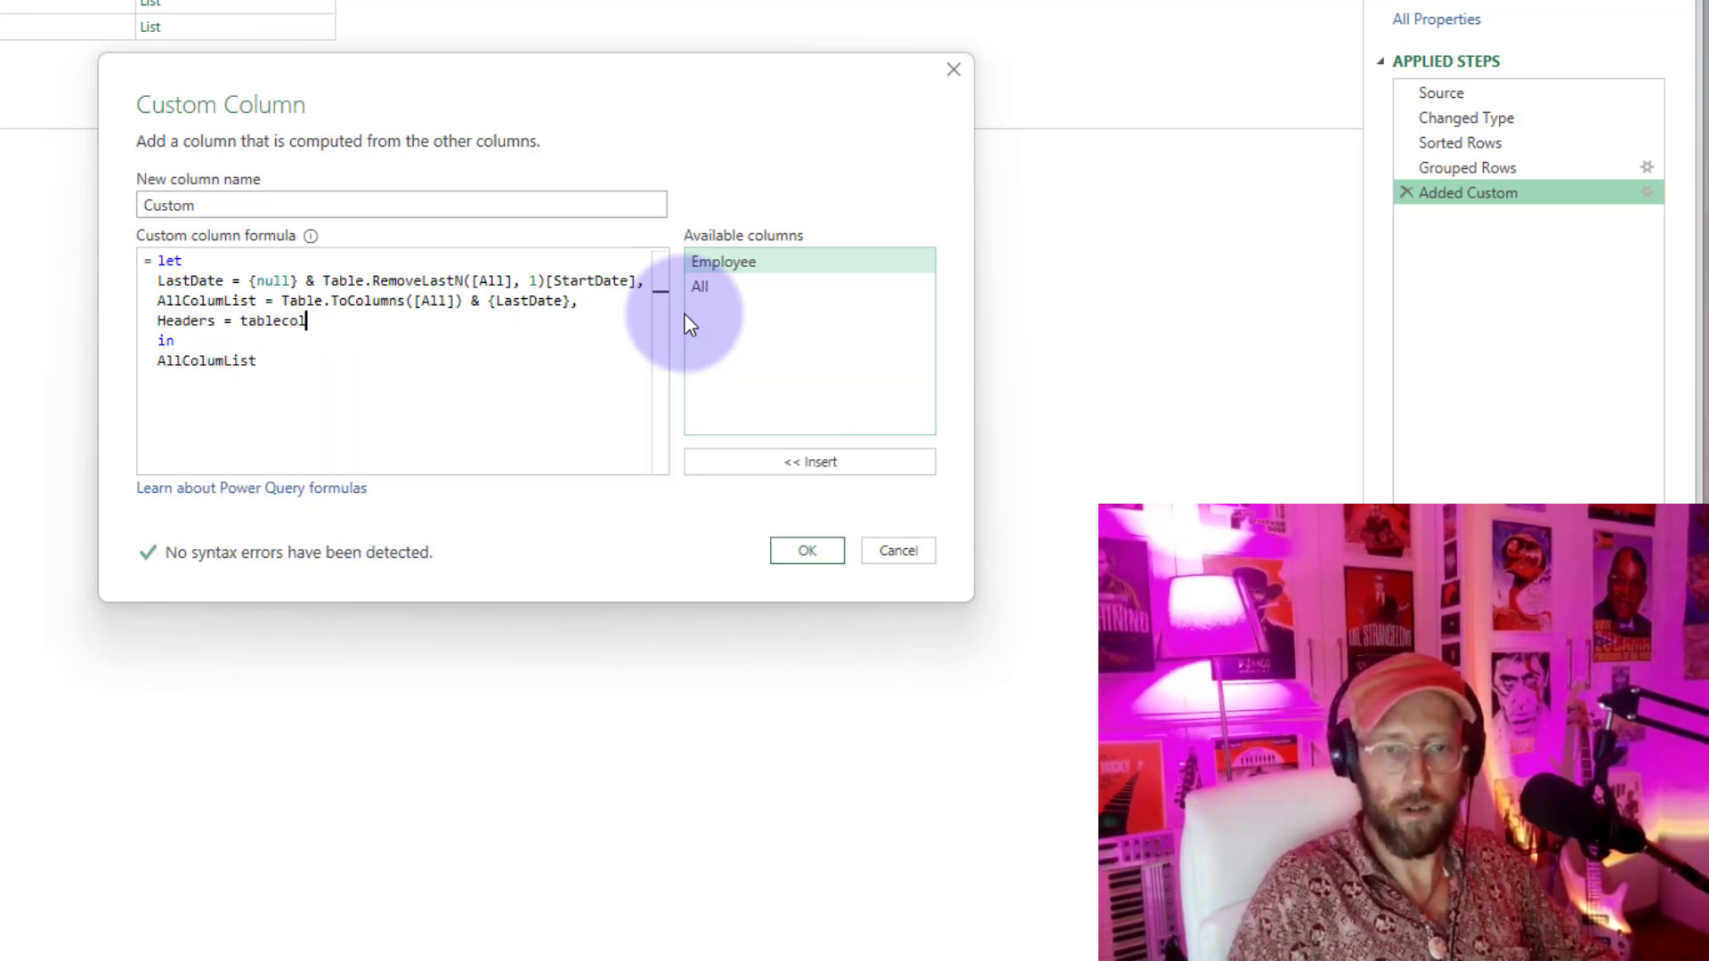
text(n)
key(Tab)
text(()
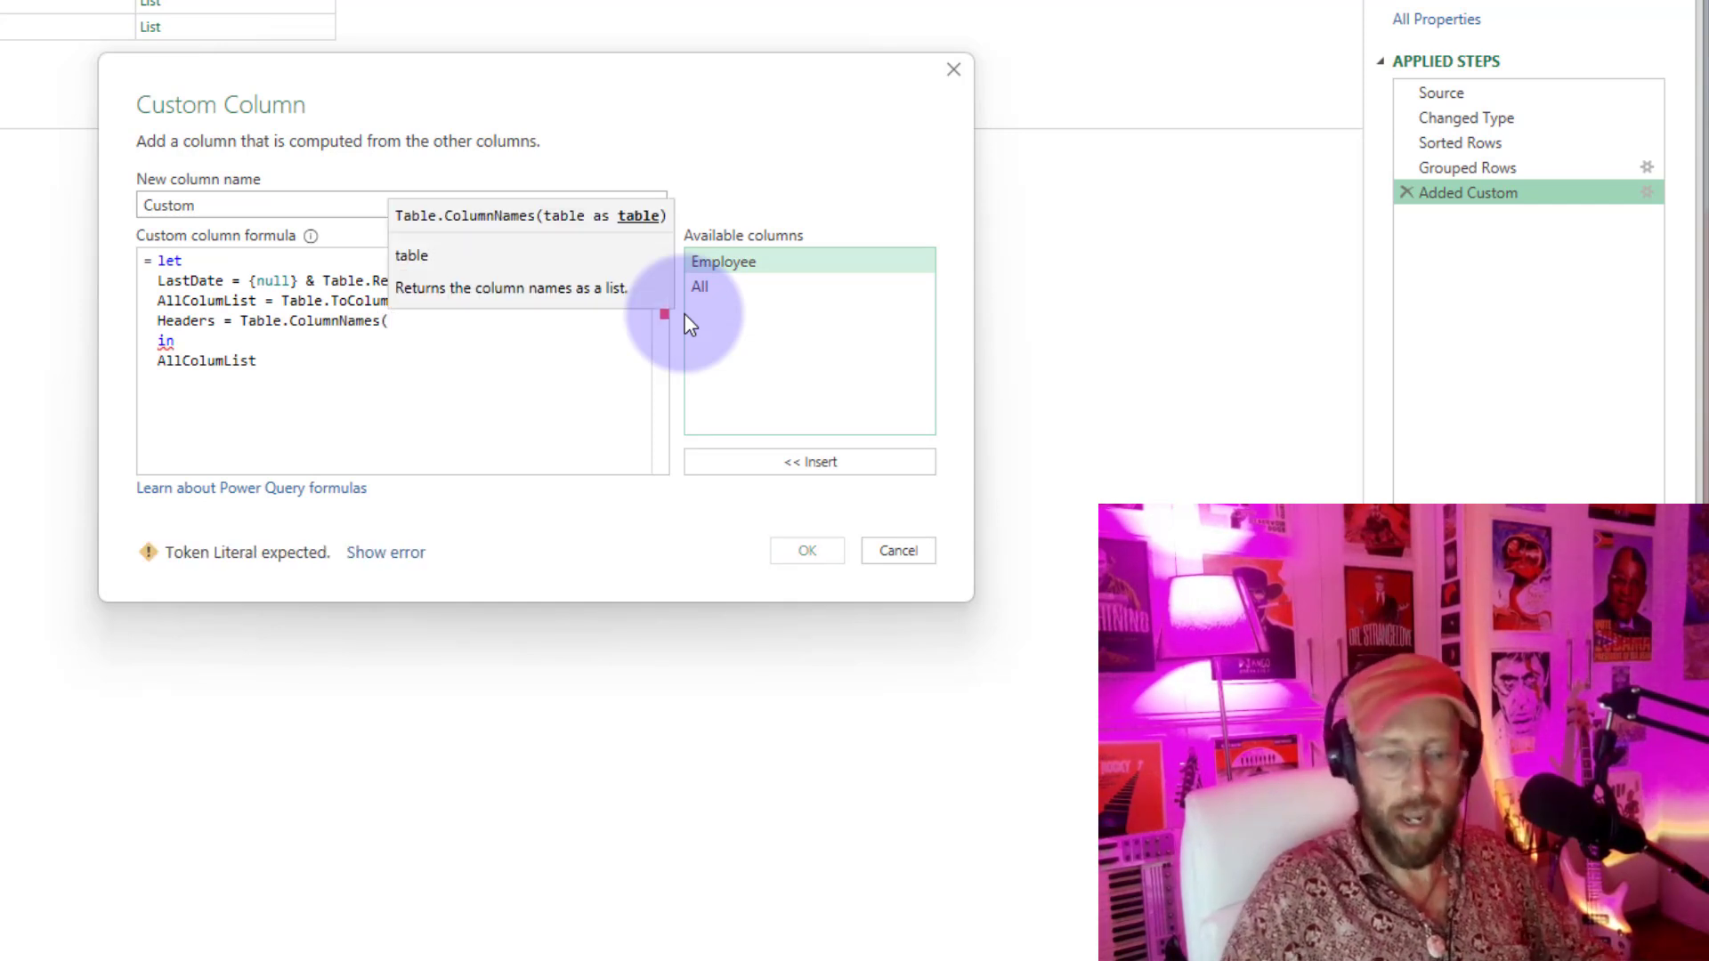
text([All)
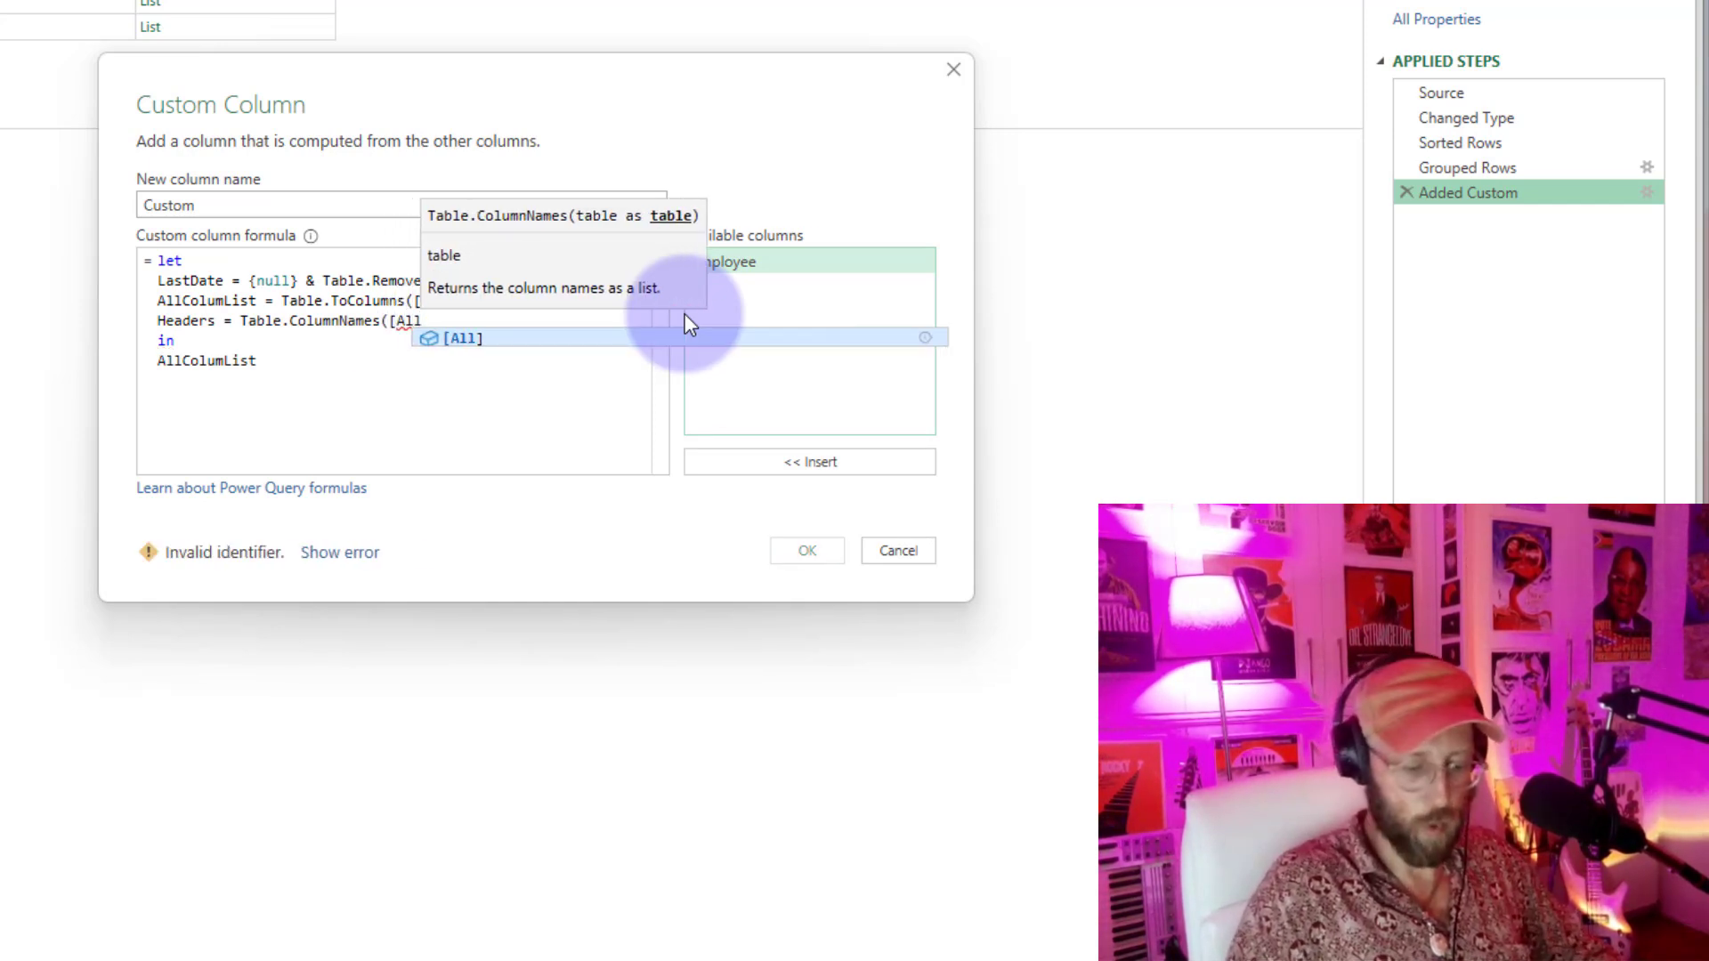
text(]))
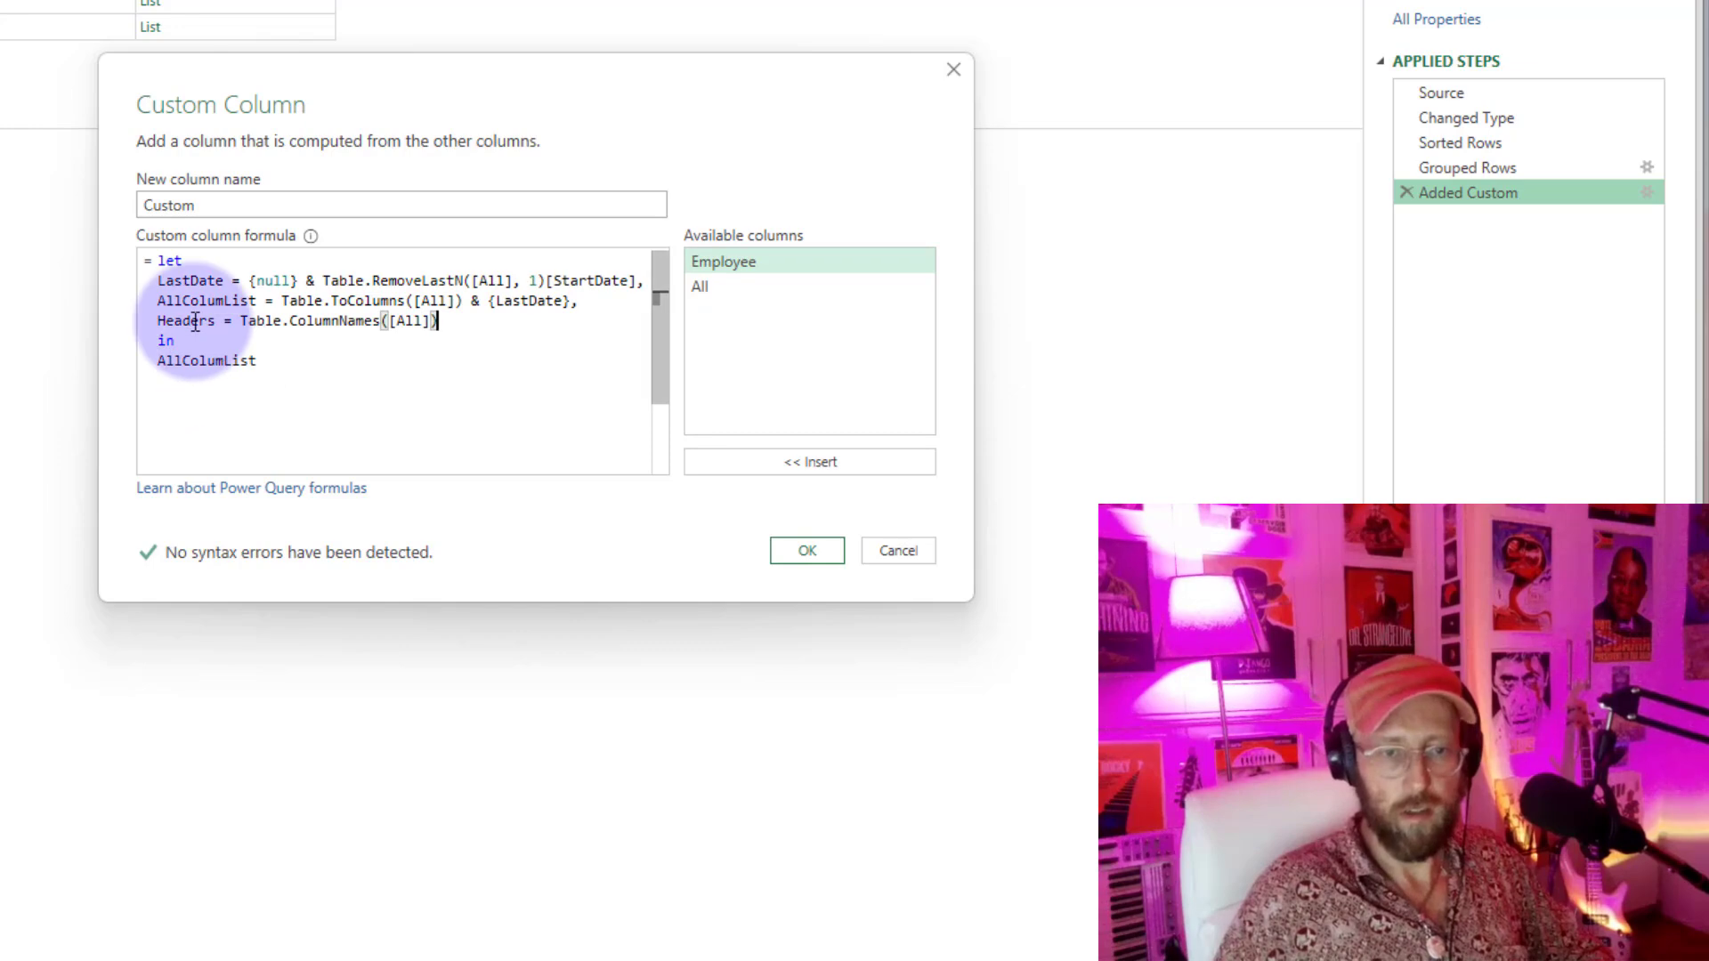
double_click(205, 360)
text(Headers)
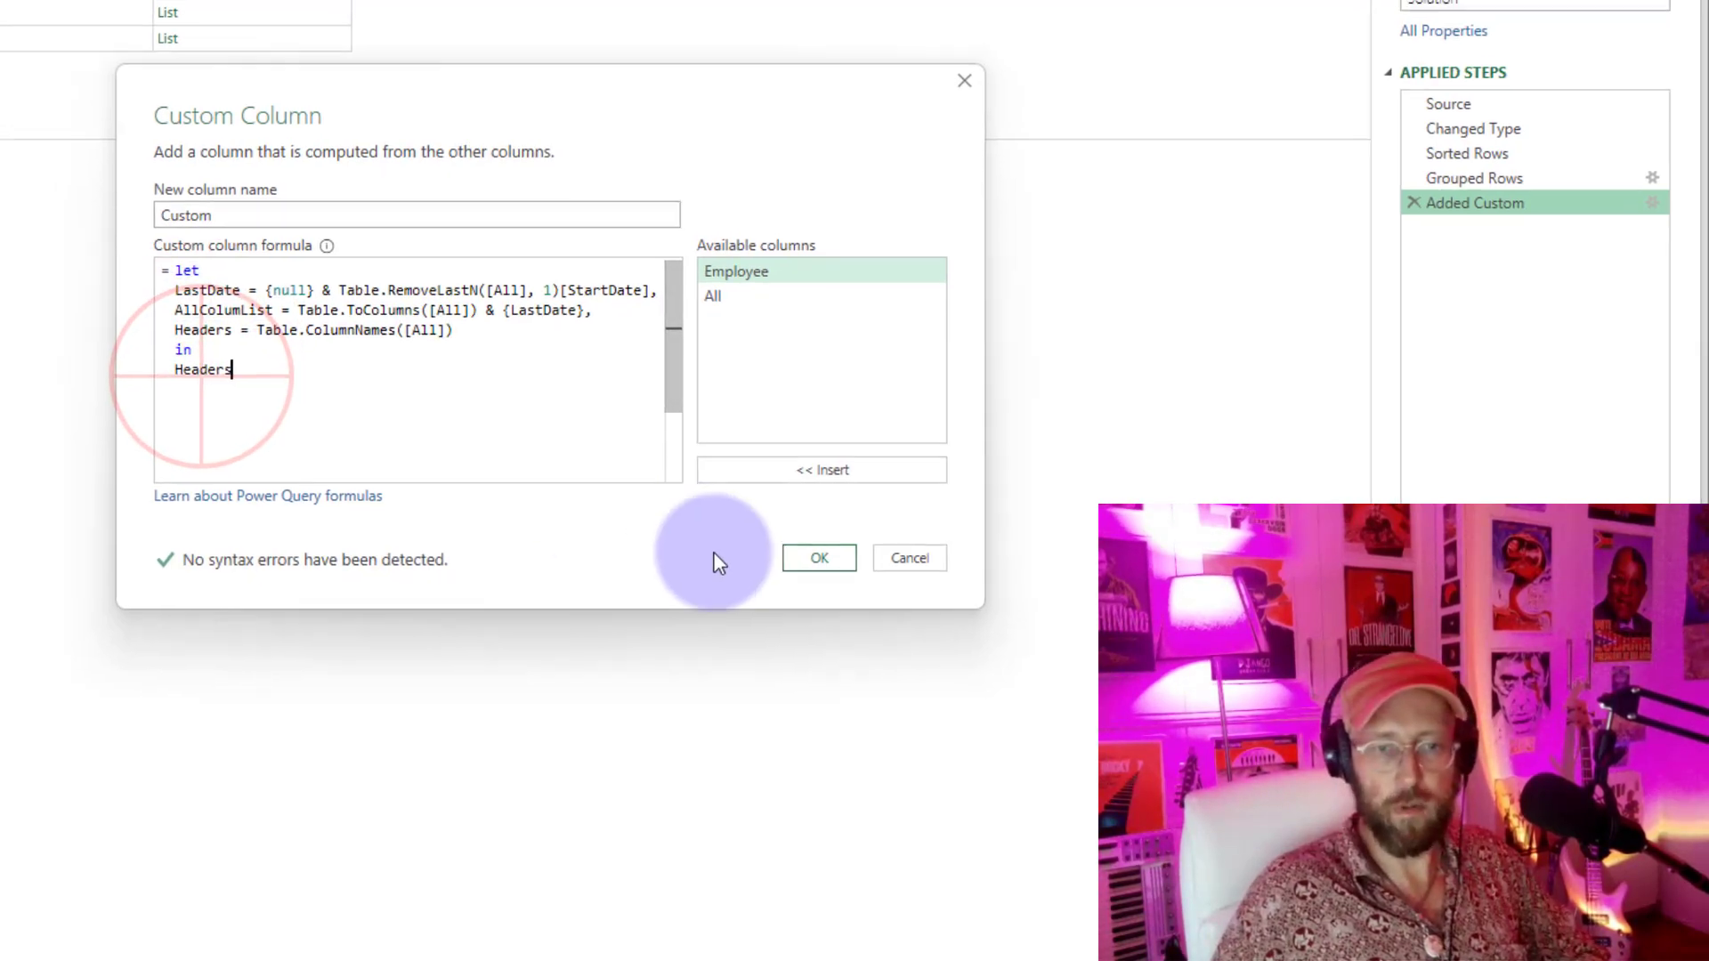
click(807, 550)
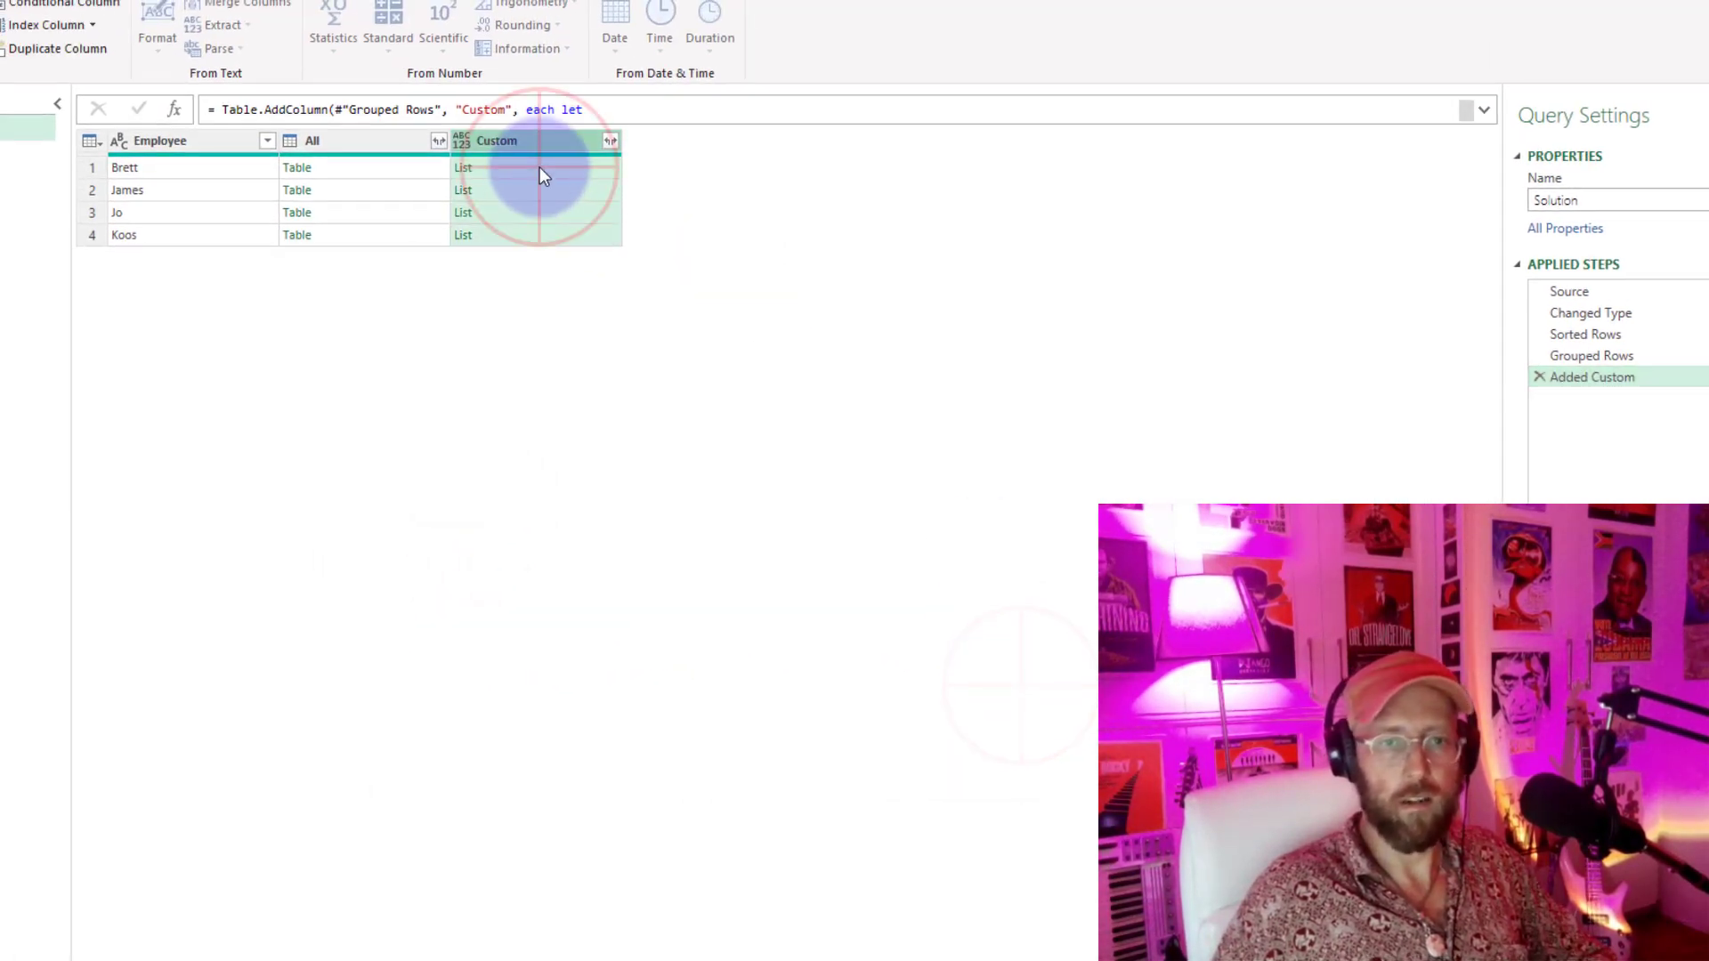
Step: Compare Brett's header list with his events table
click(539, 169)
click(331, 168)
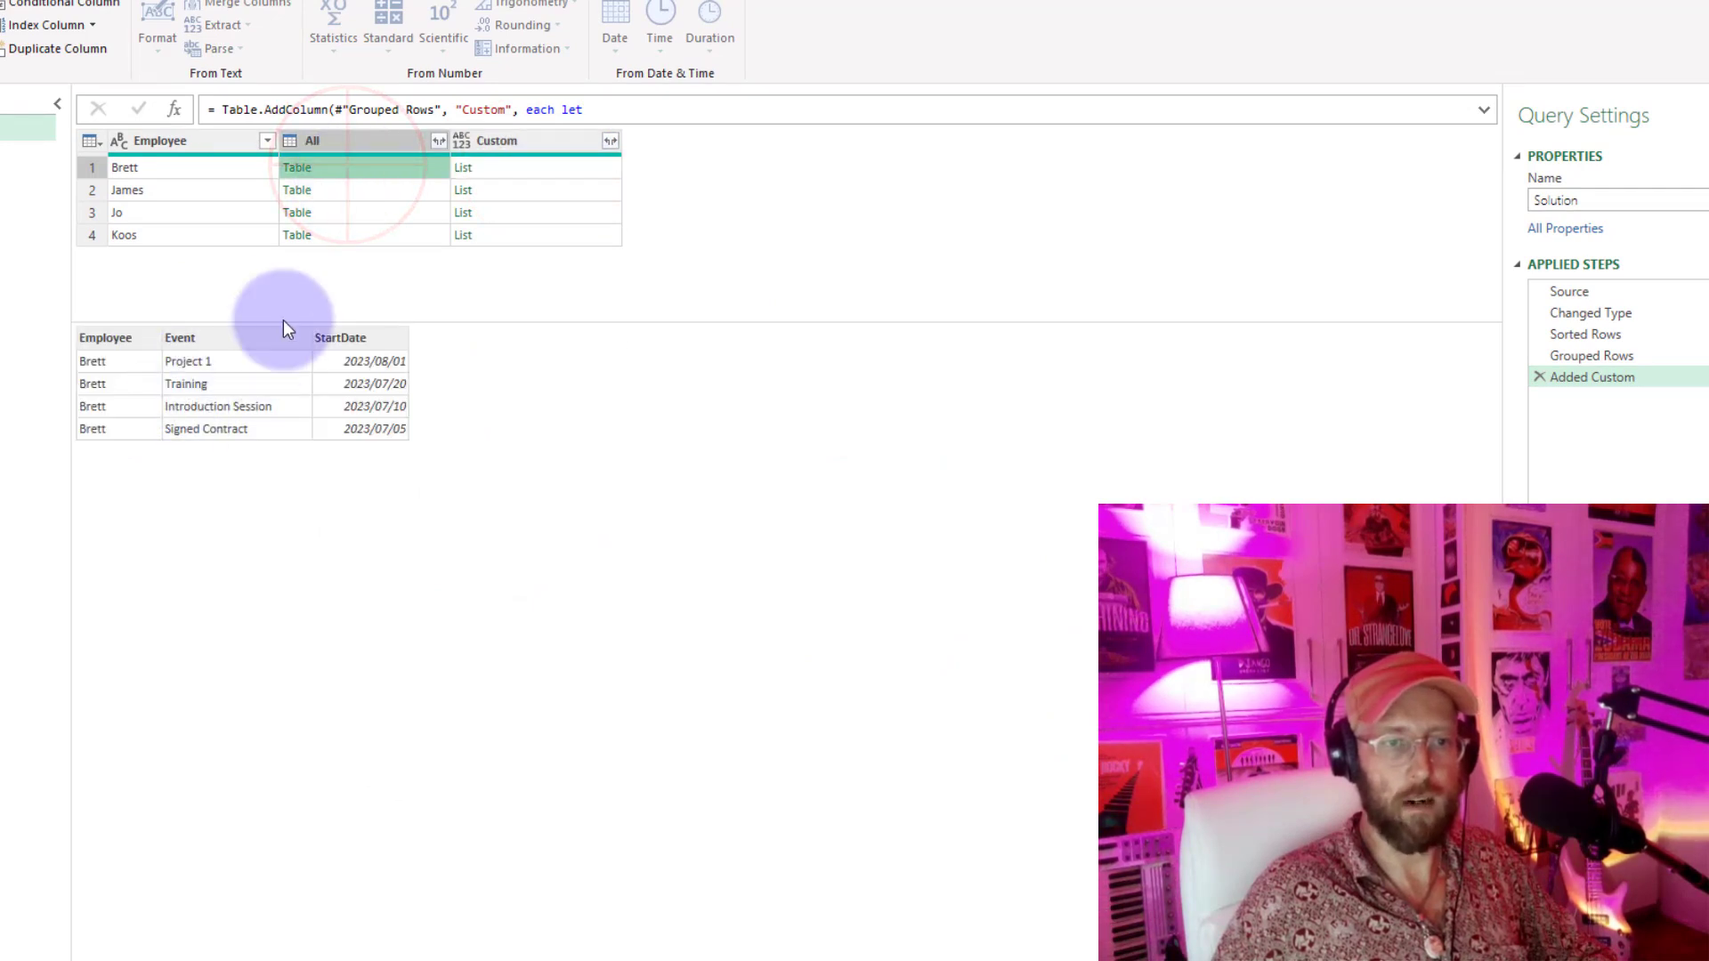
click(494, 166)
Step: Append & {"EndDate"} to the Headers line and check the updated four-name header list
click(1657, 377)
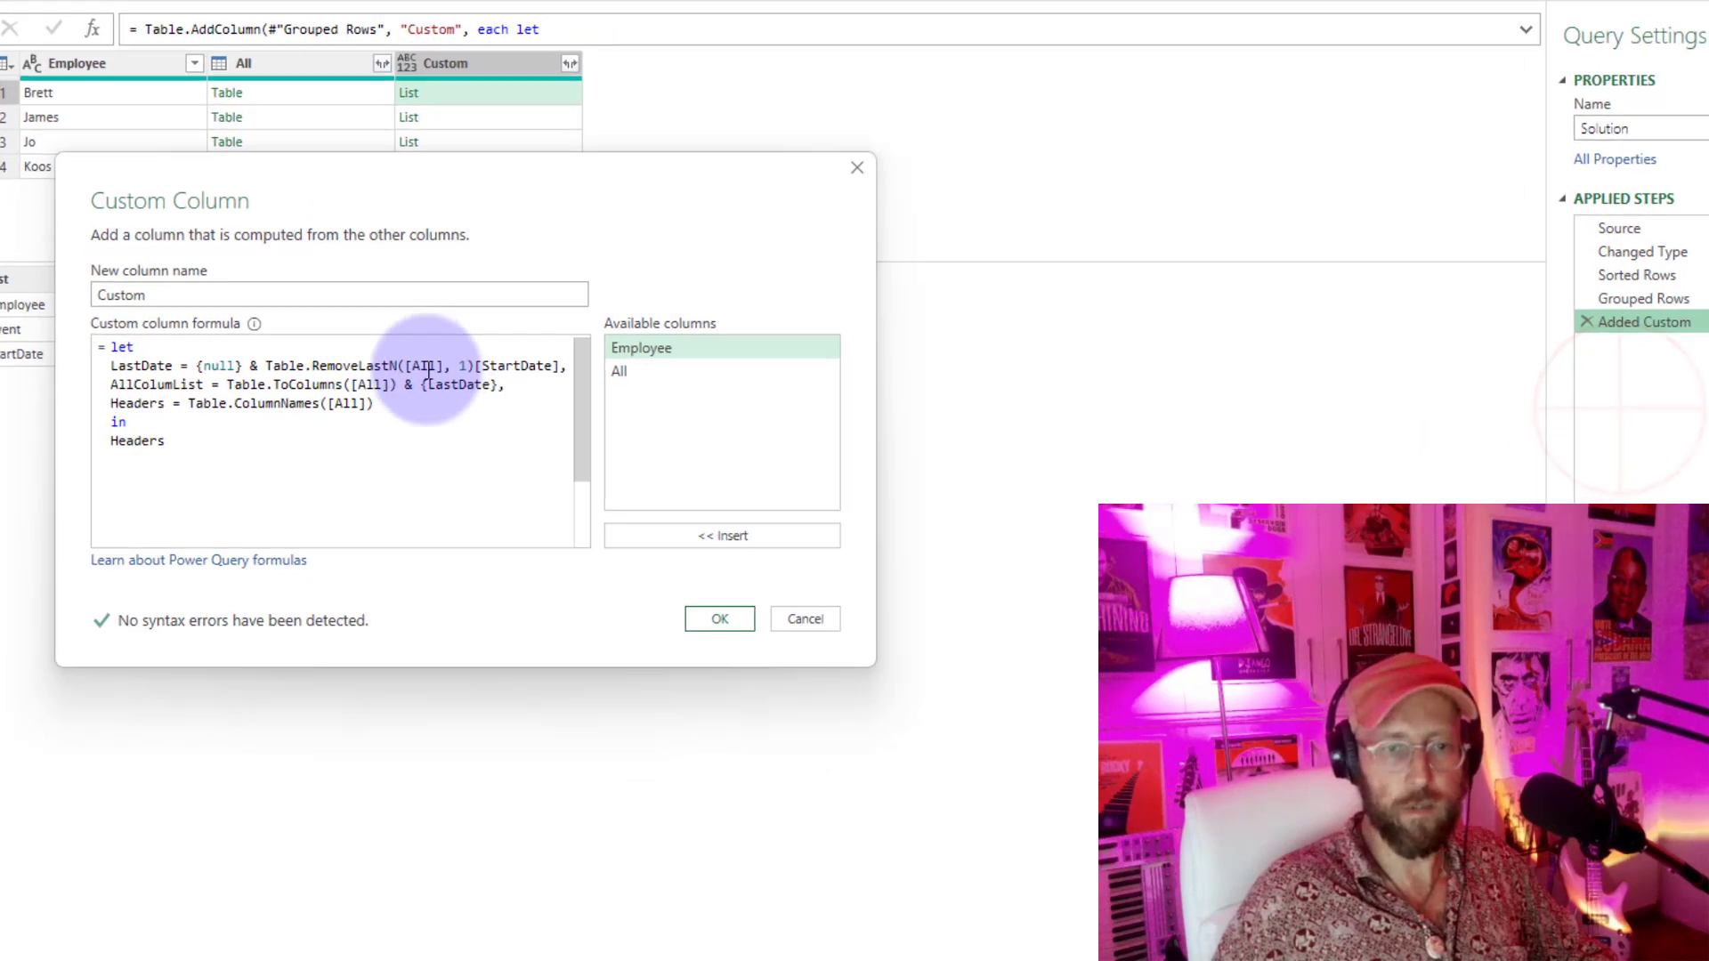
click(387, 405)
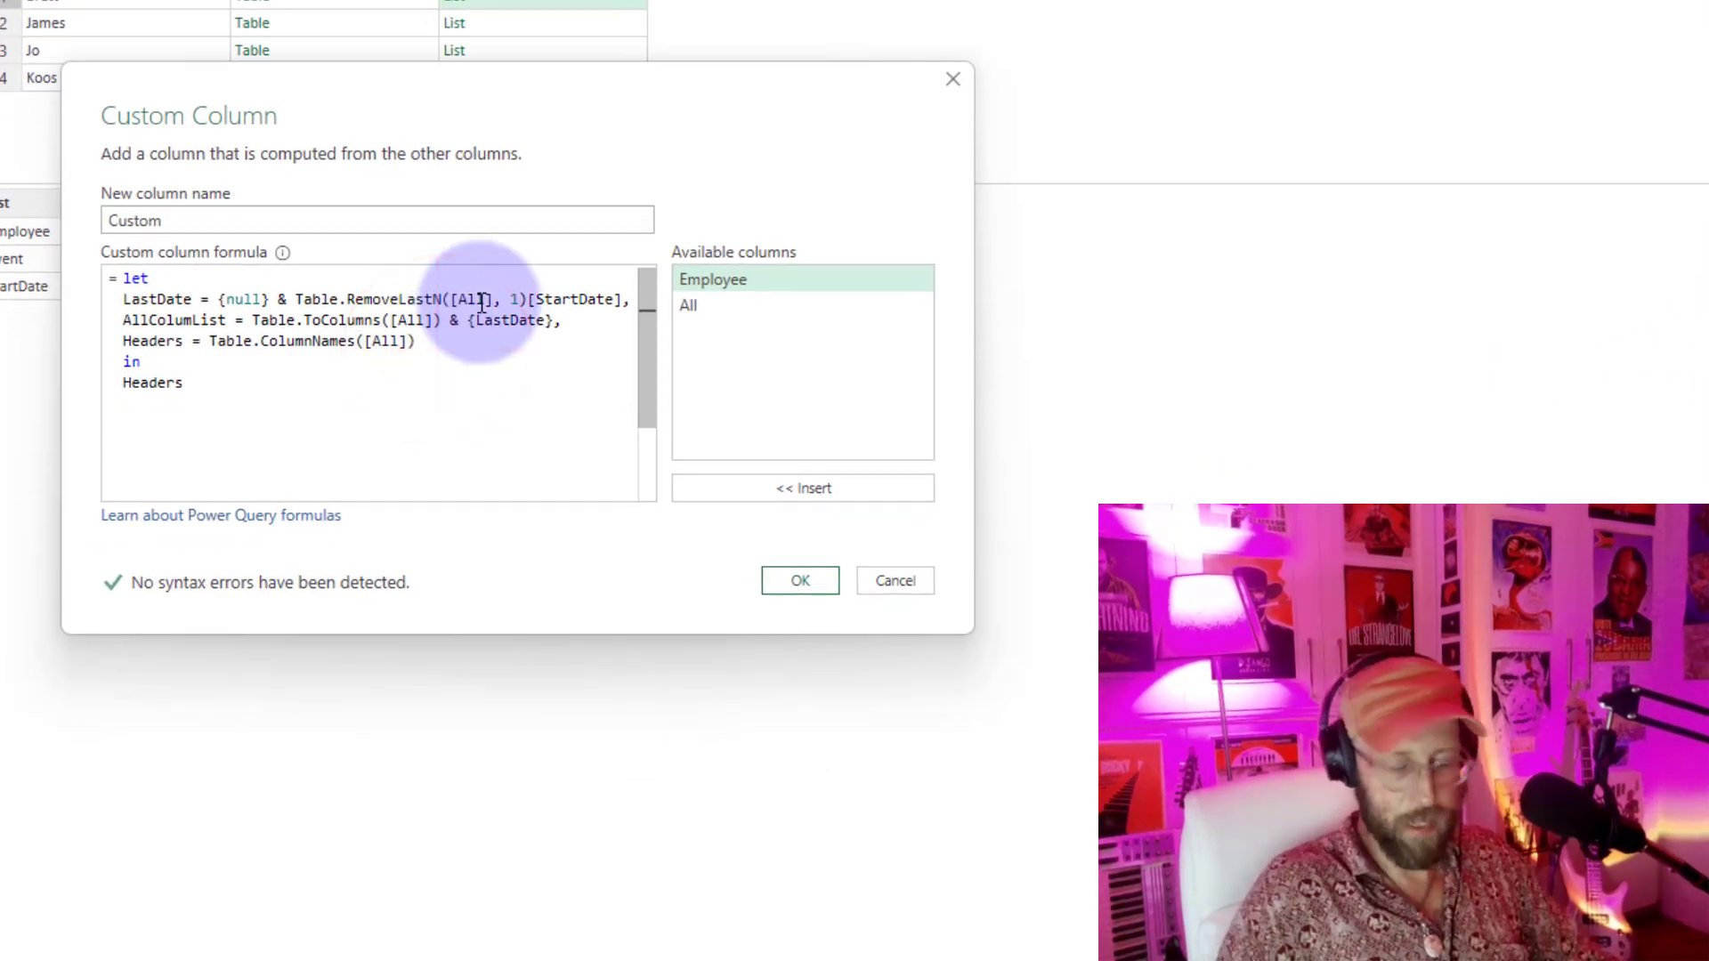
text(&)
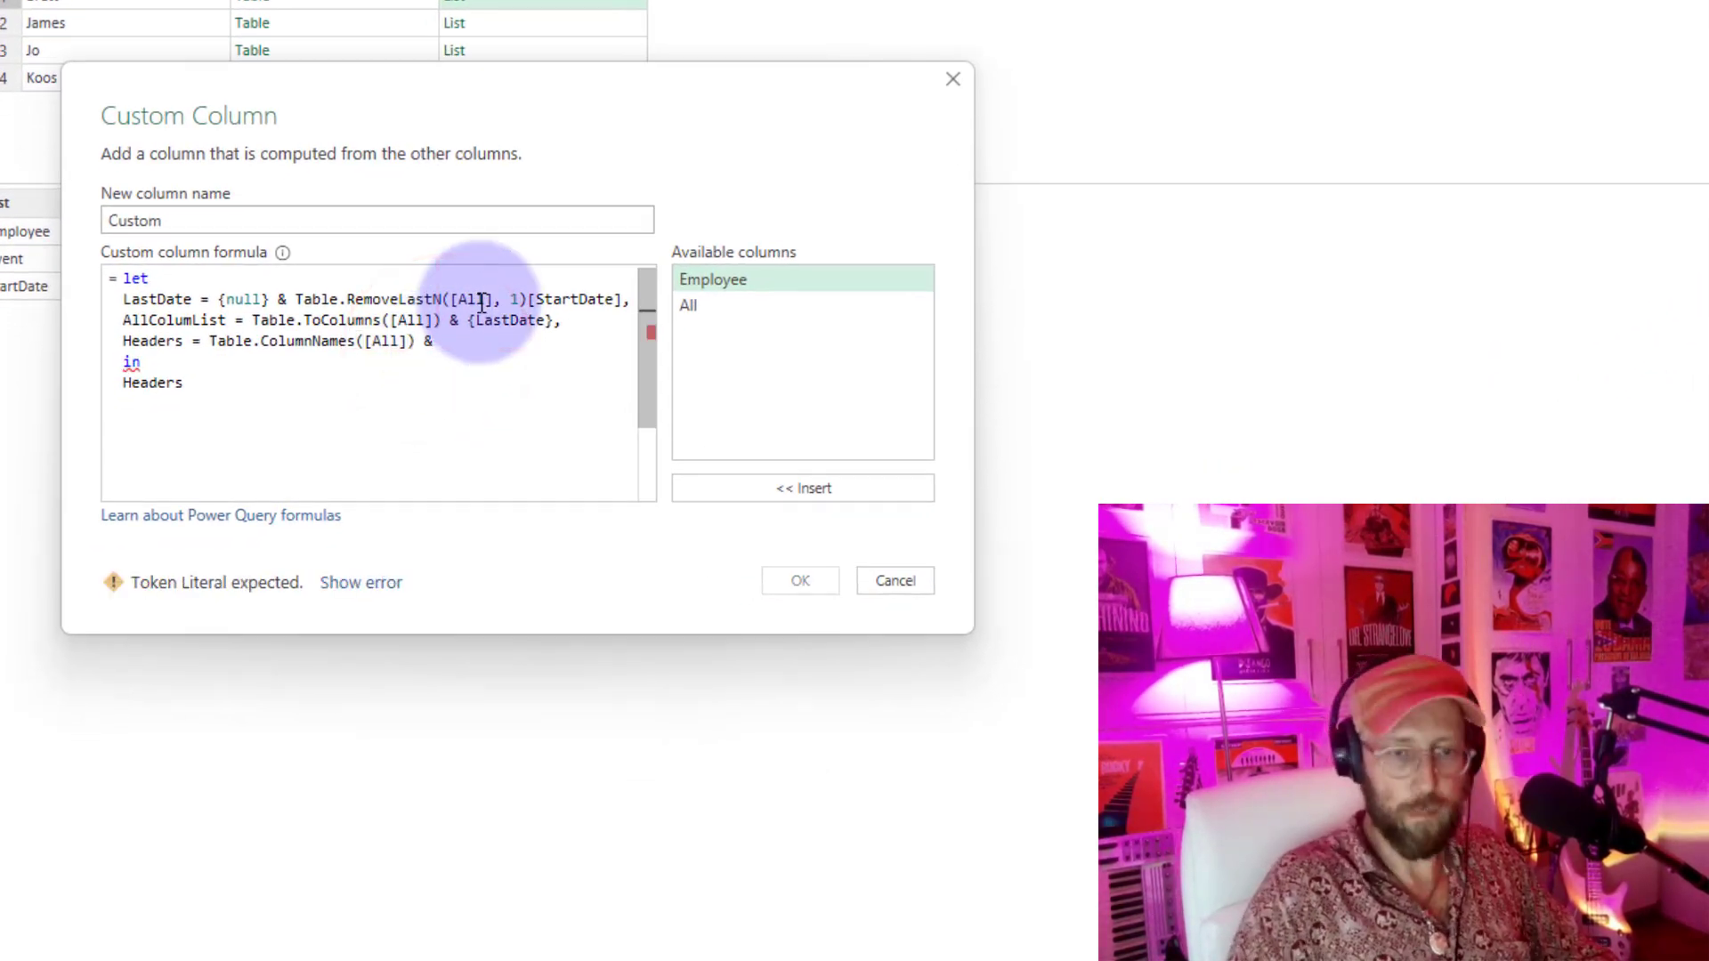
text( {})
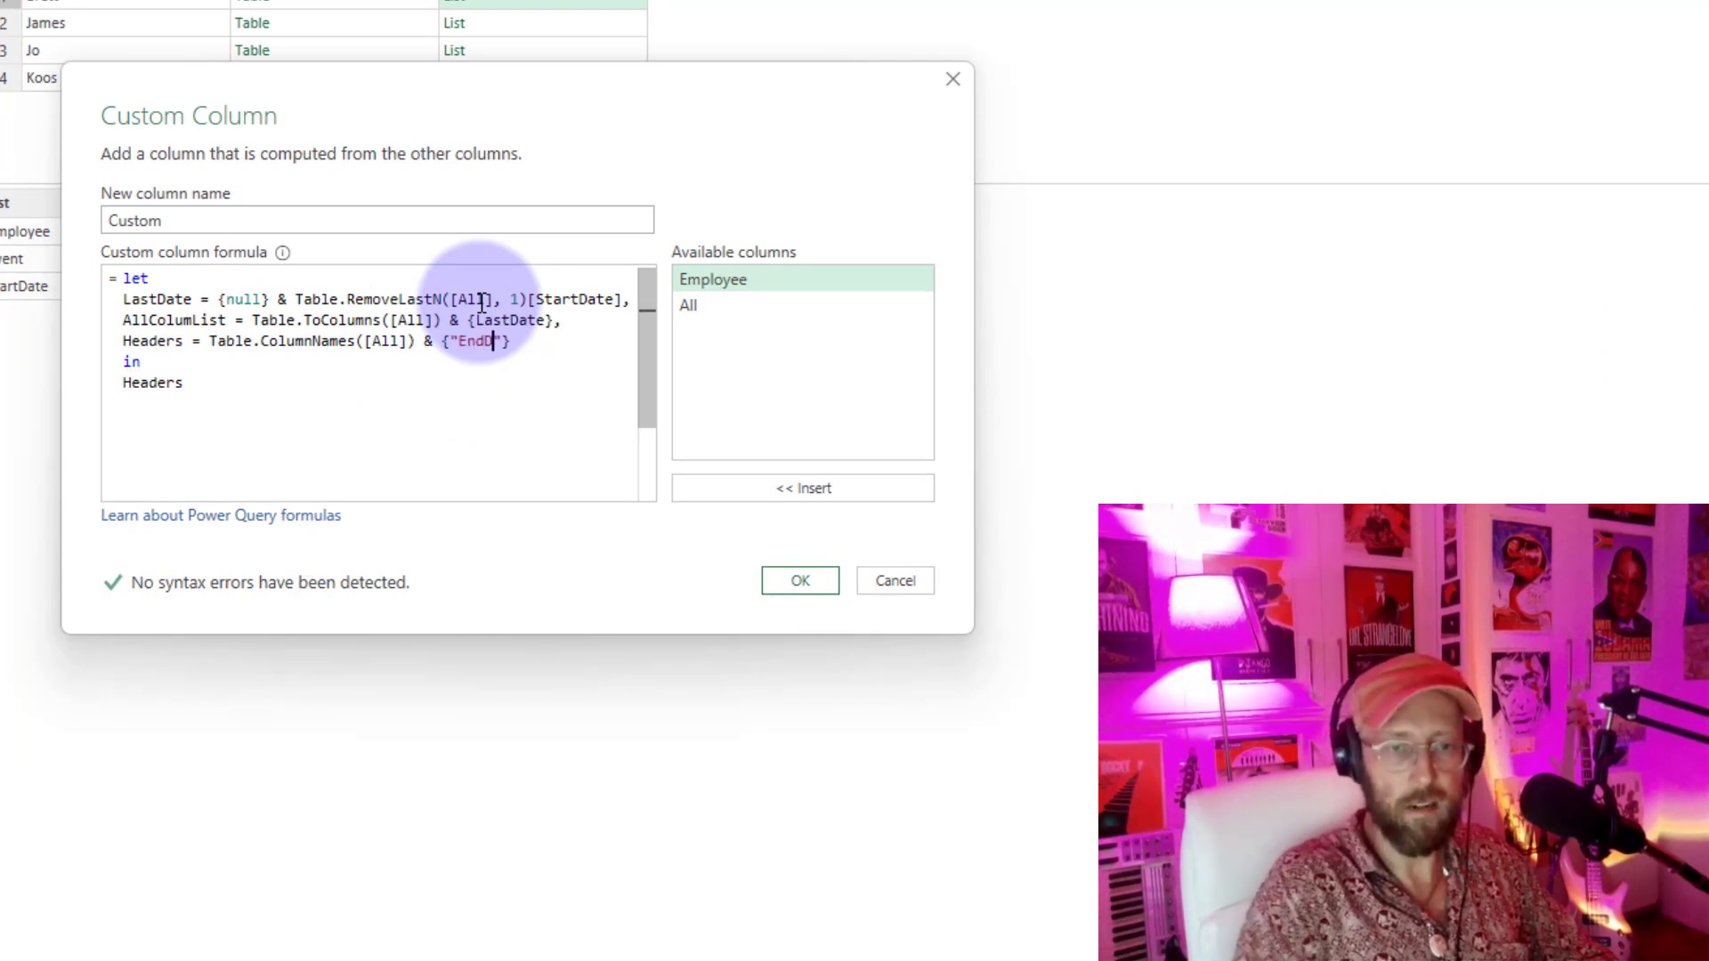
click(800, 582)
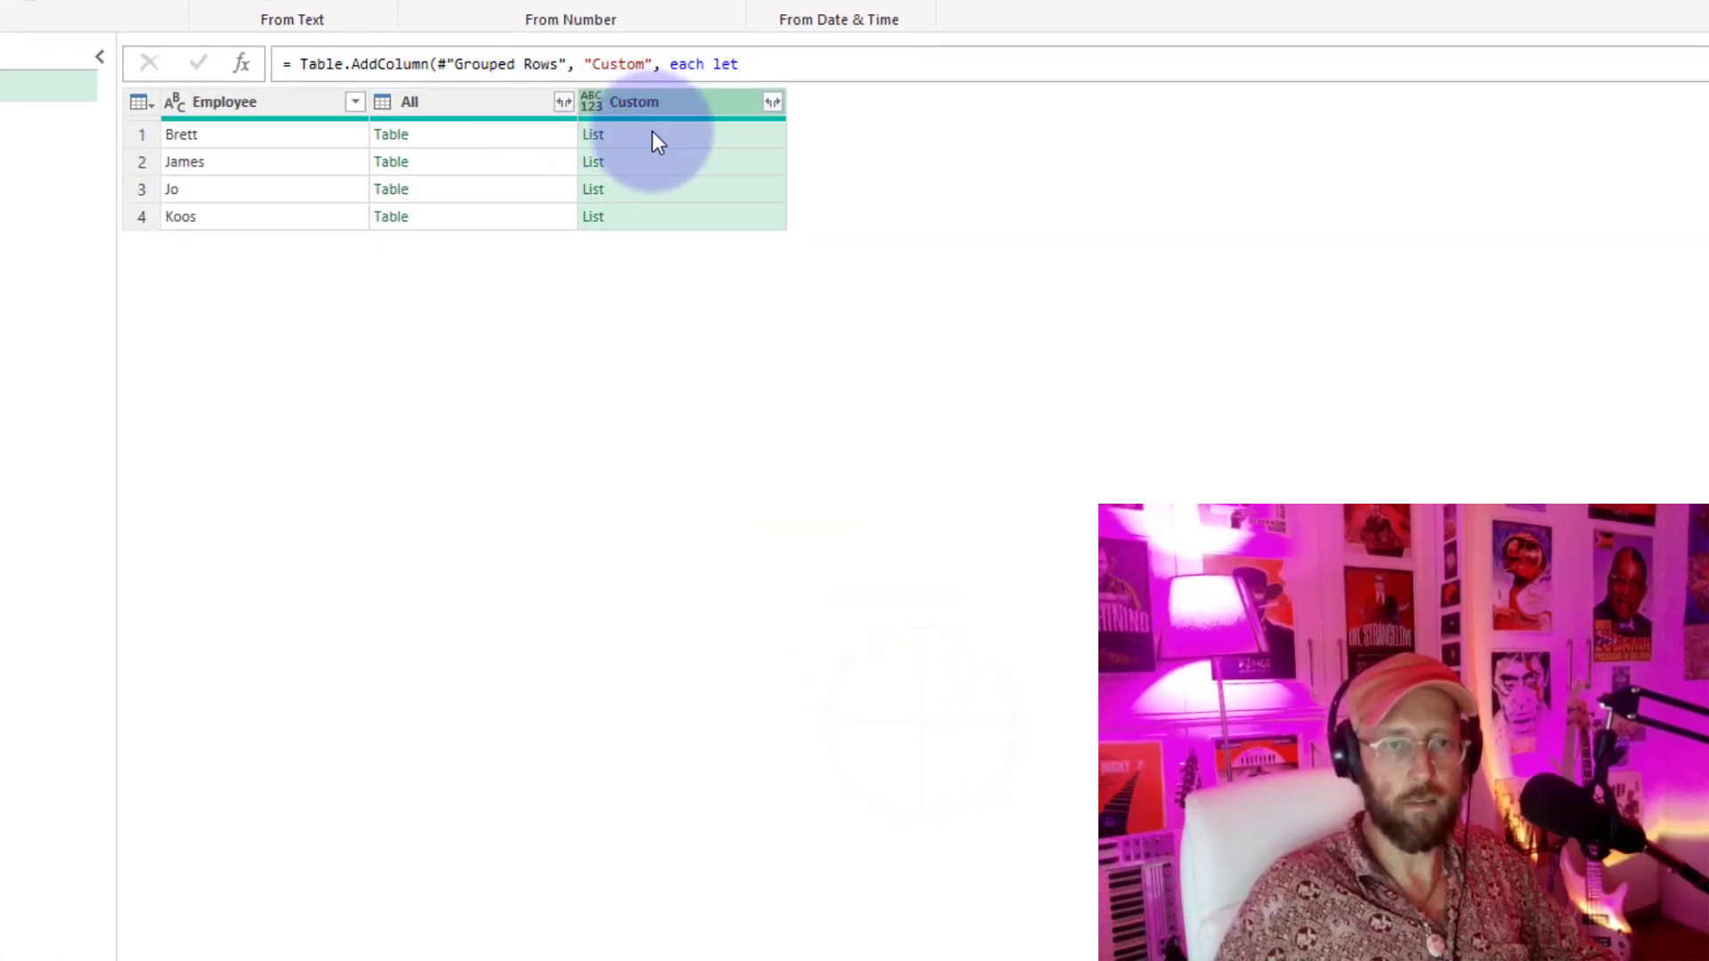
click(652, 133)
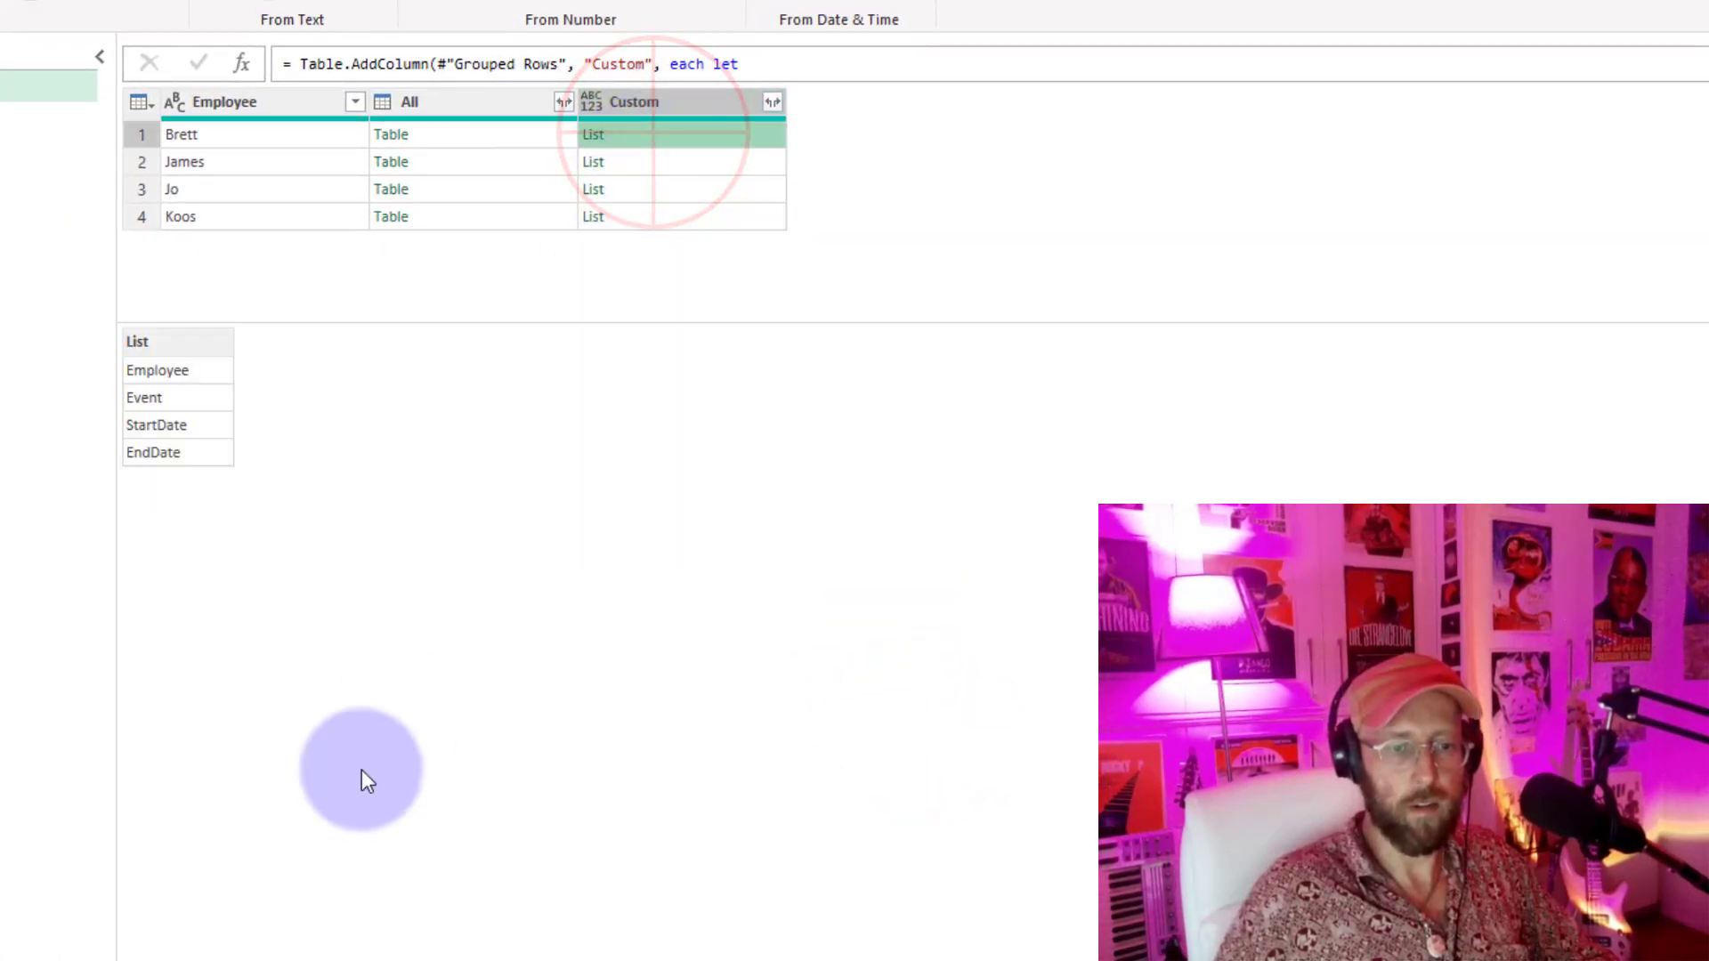
click(493, 132)
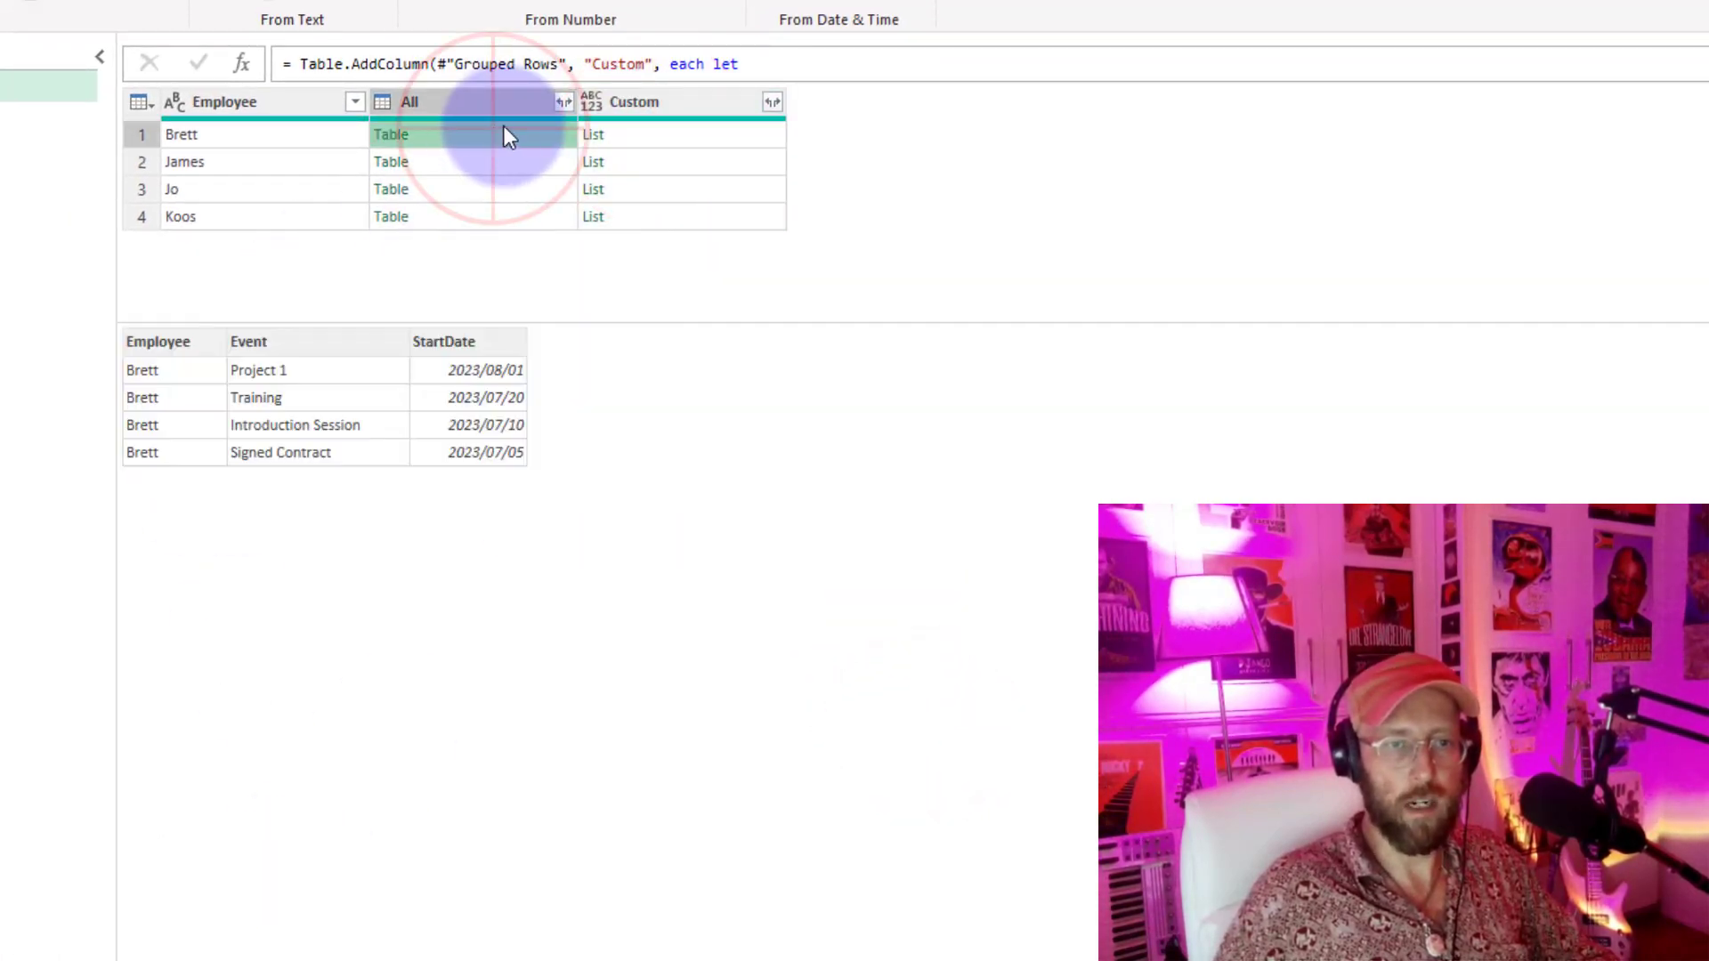
click(714, 133)
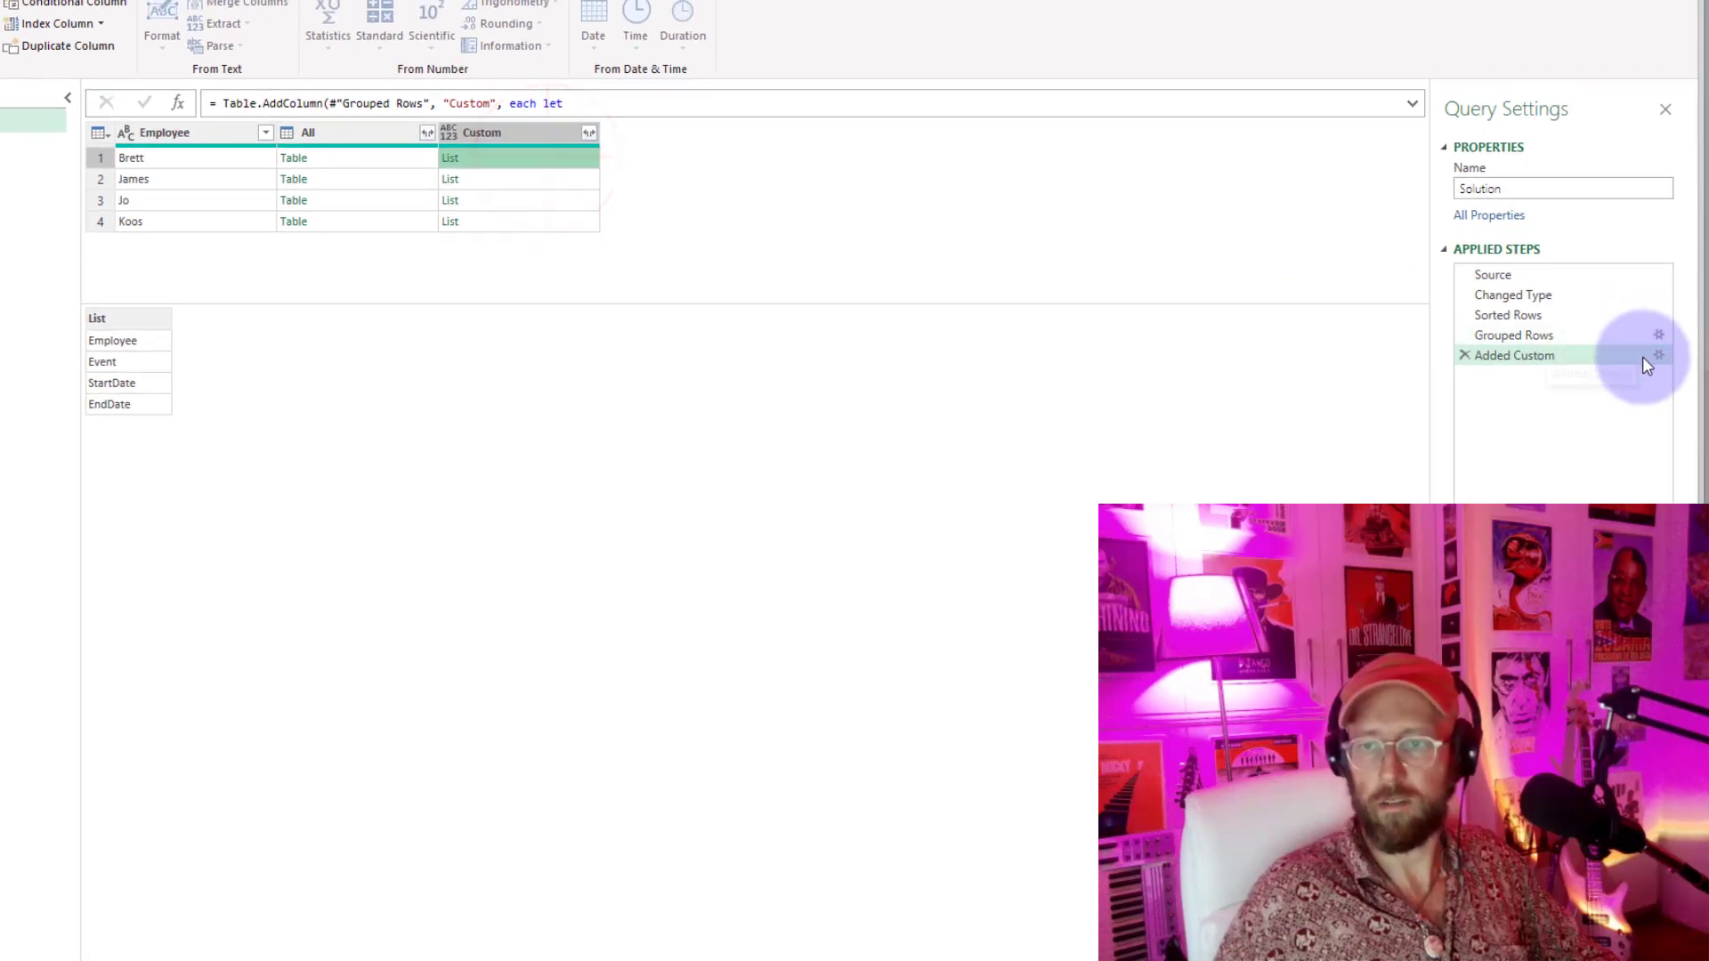
Step: Replace the returned Headers name on the last line with AllColumList
click(1658, 355)
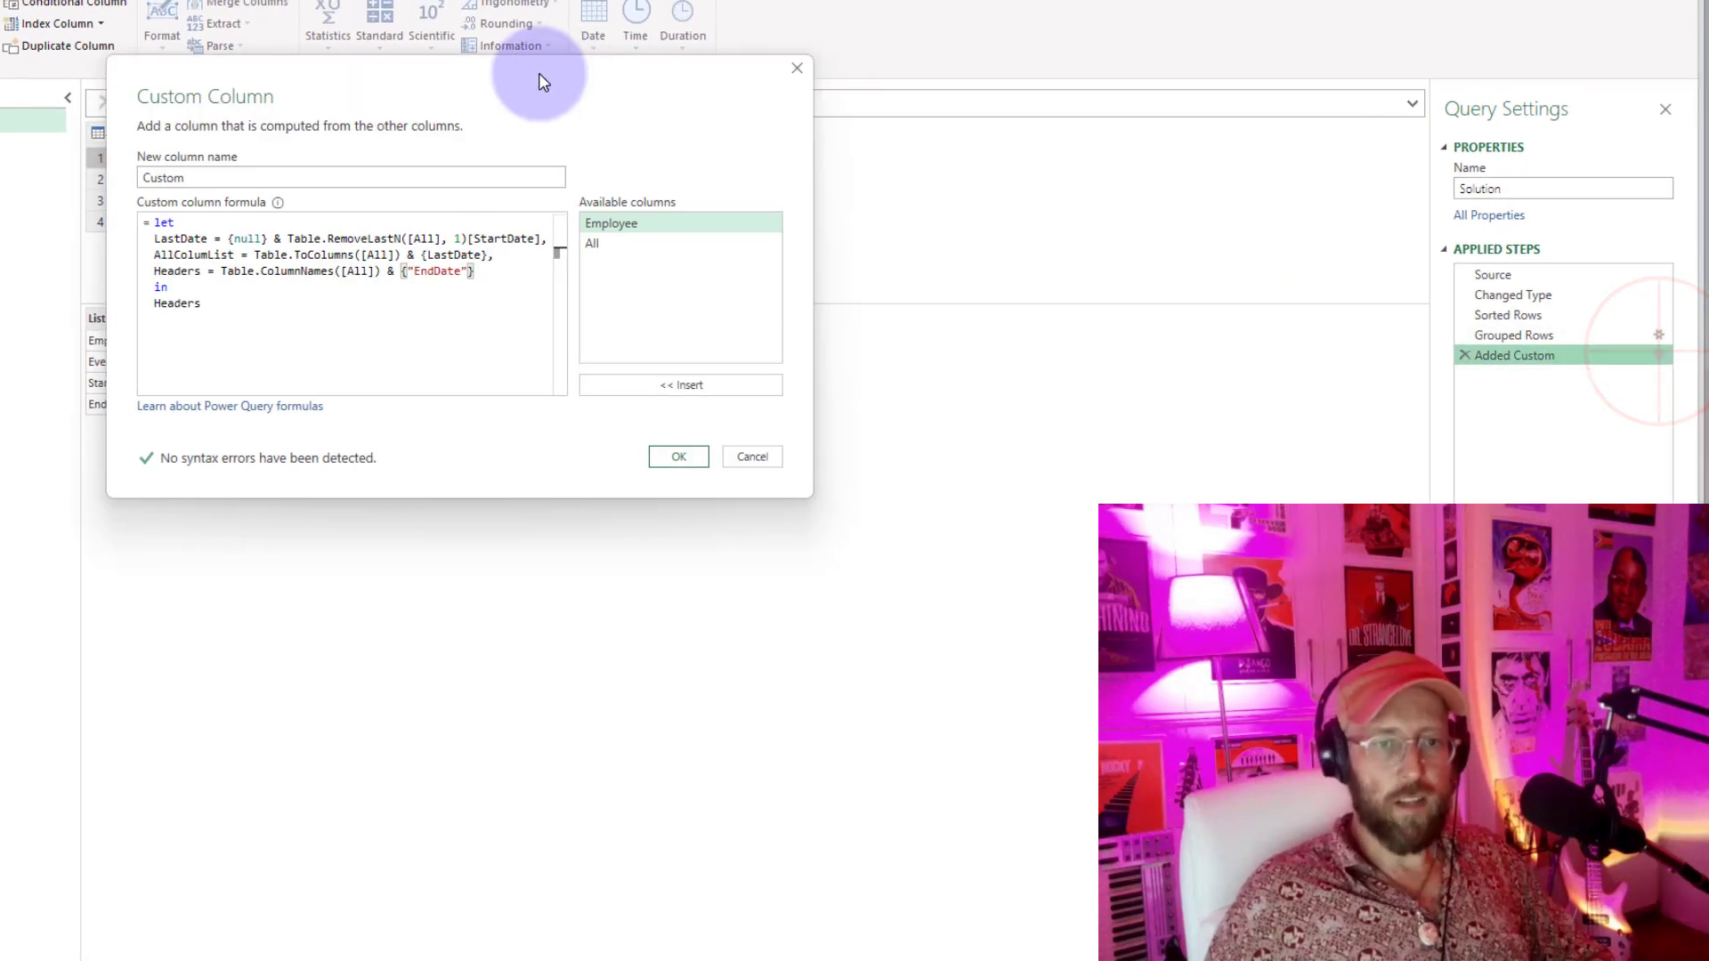
click(489, 275)
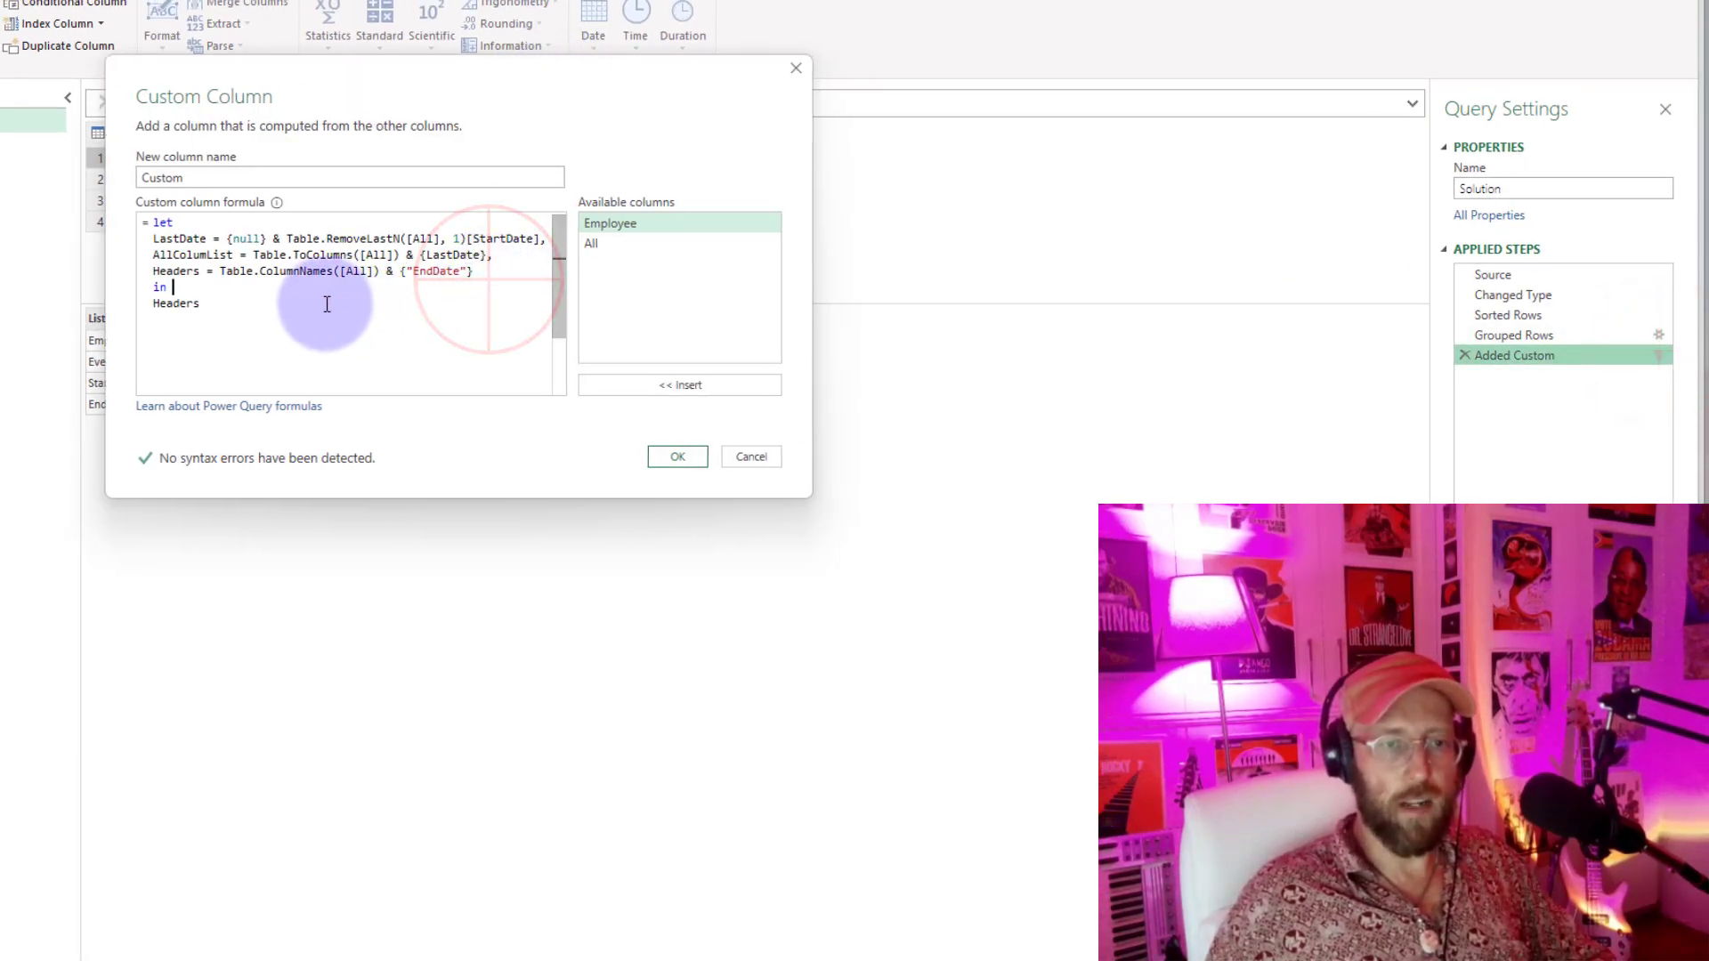
double_click(181, 258)
key(ctrl+c)
click(172, 303)
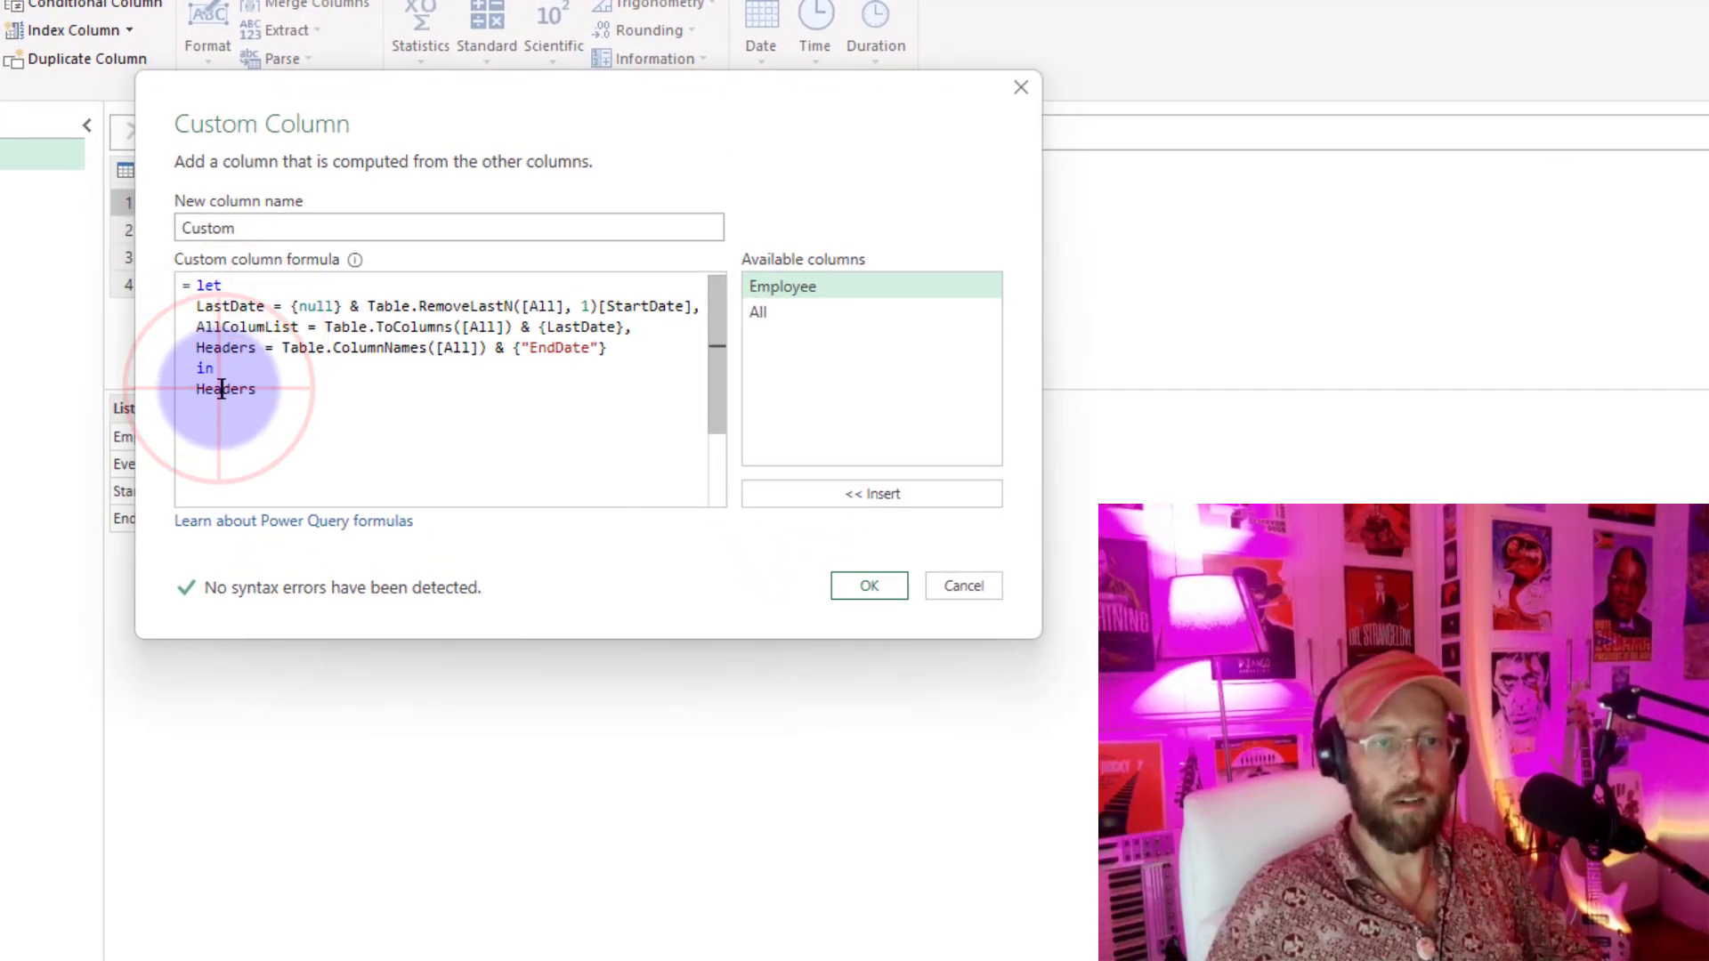
double_click(221, 389)
key(ctrl+v)
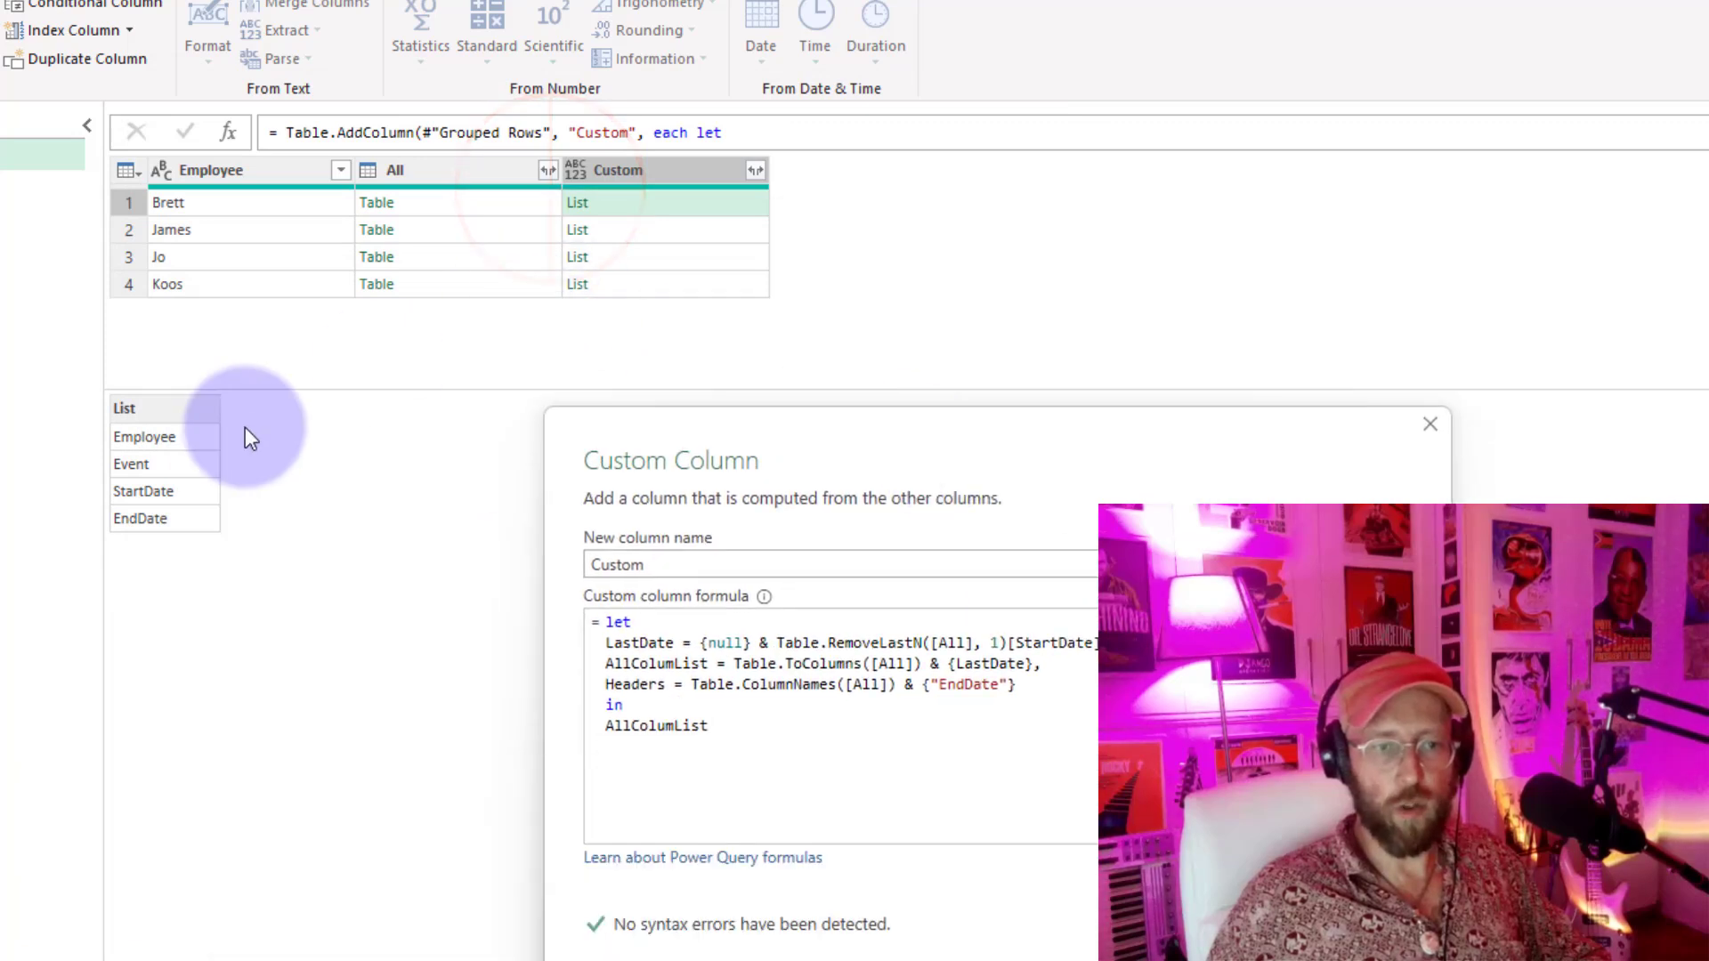
drag(769, 411, 697, 351)
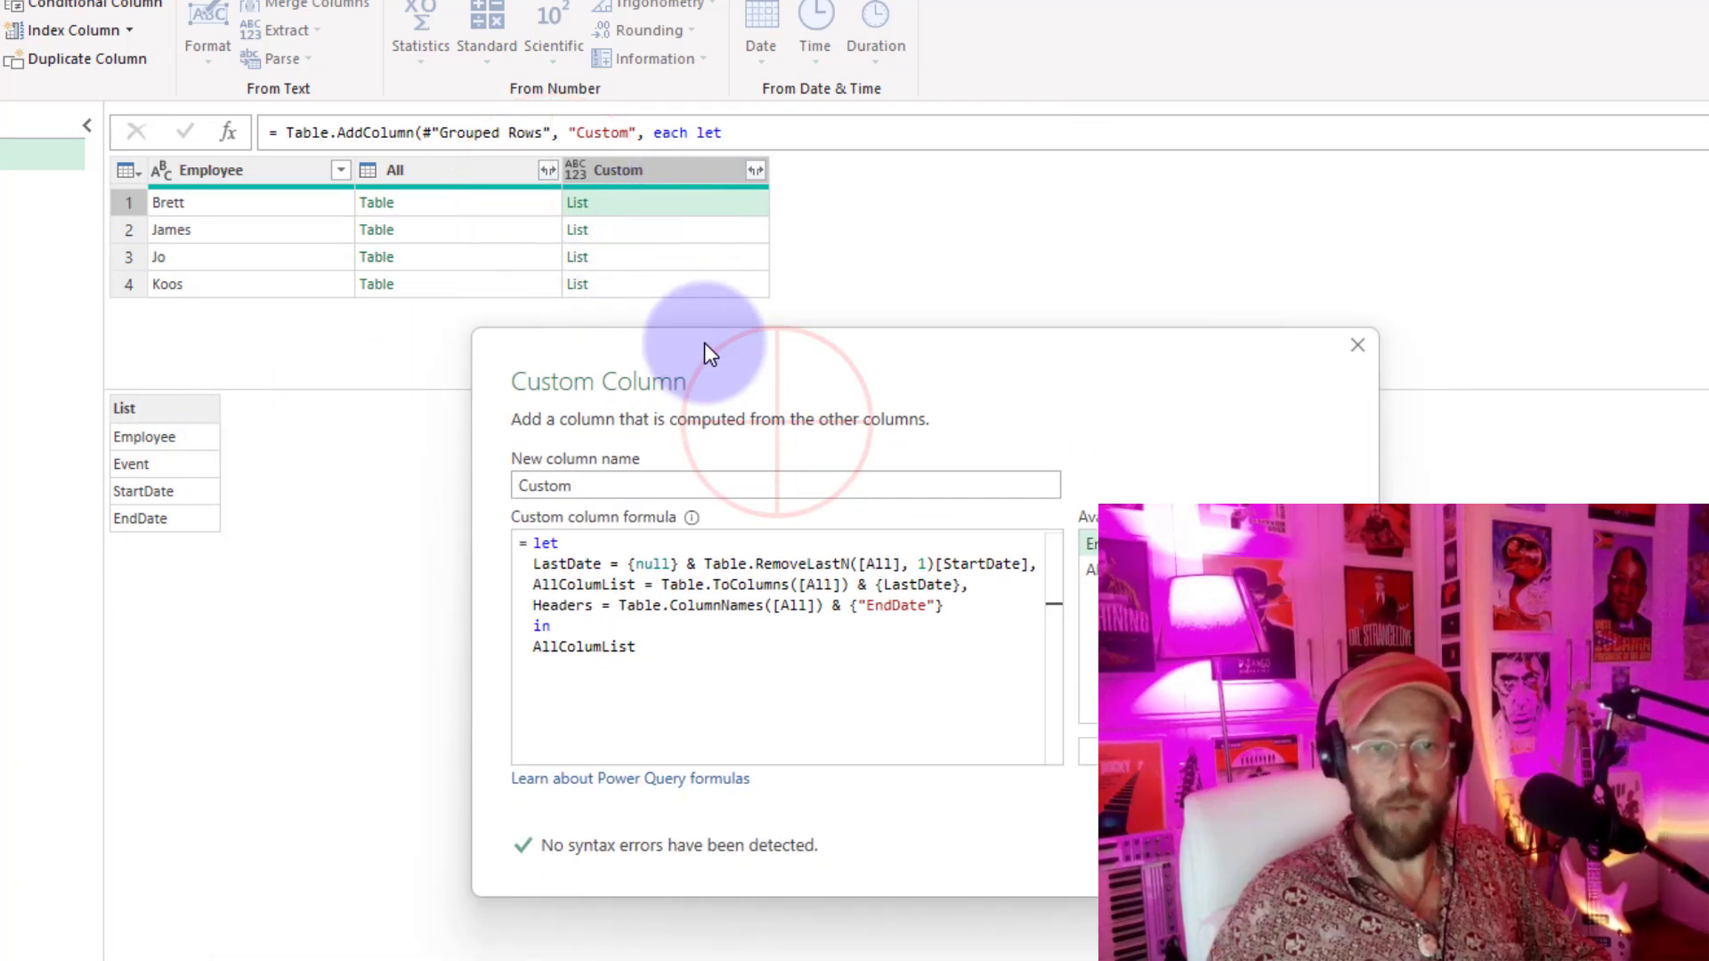
Step: Wrap the result as Table.FromColumns(AllColumList, Headers)
click(535, 646)
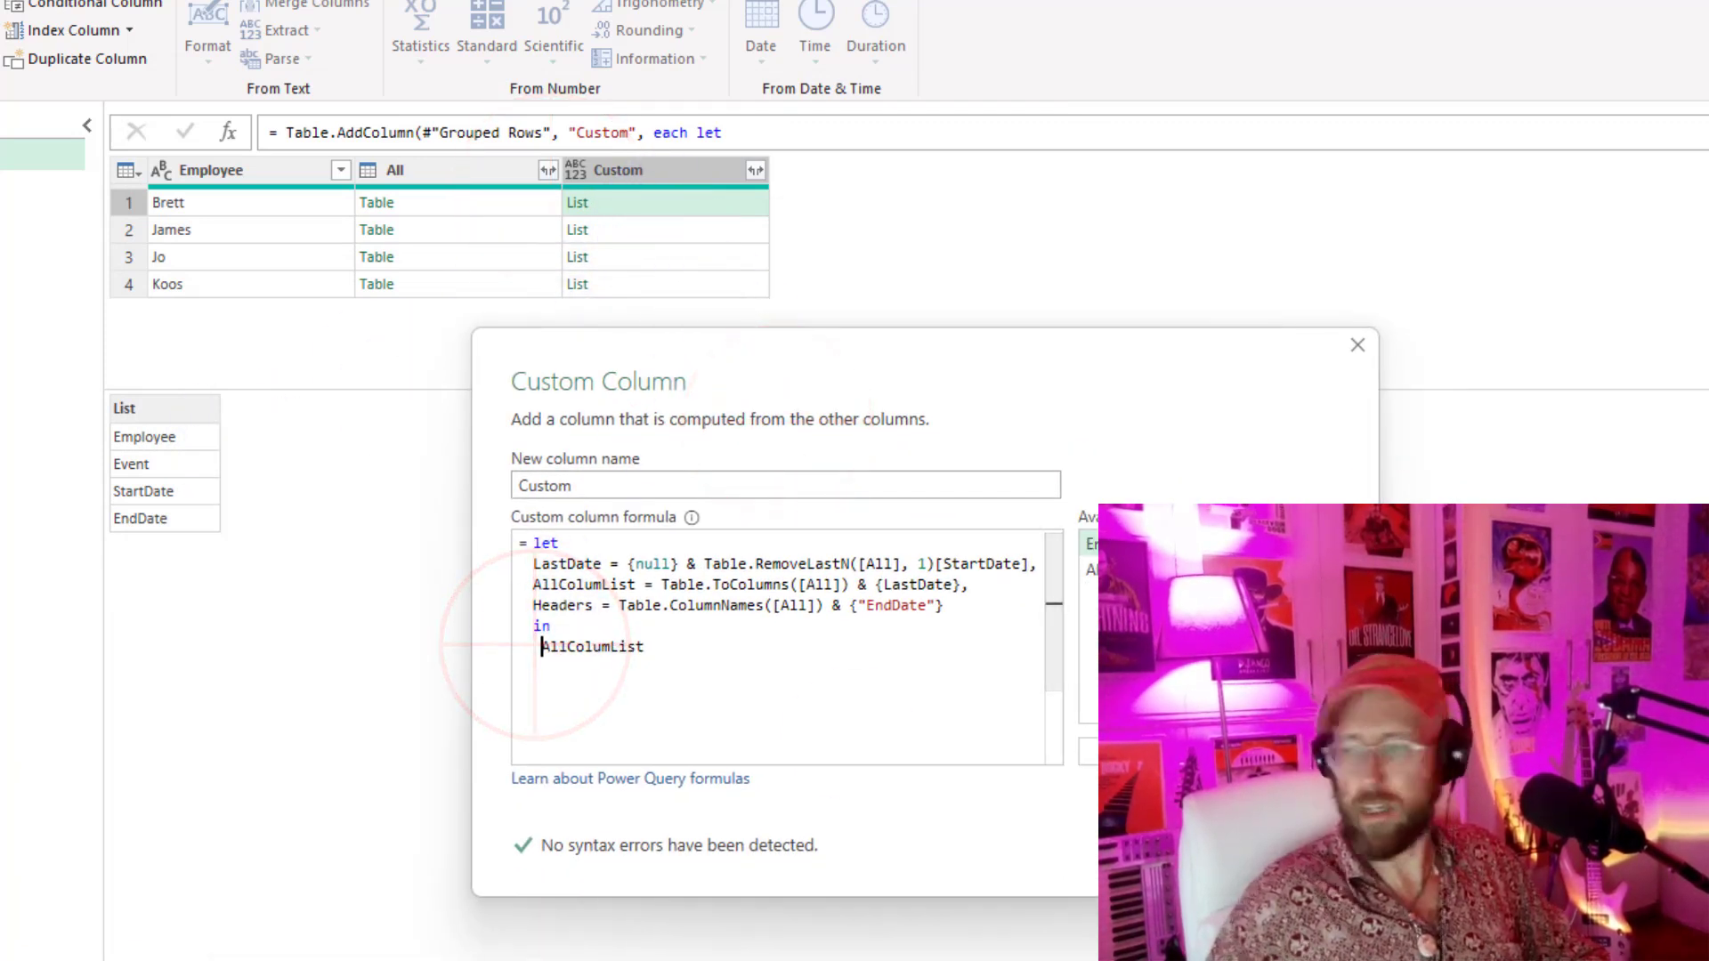
click(534, 646)
text(tablefrom)
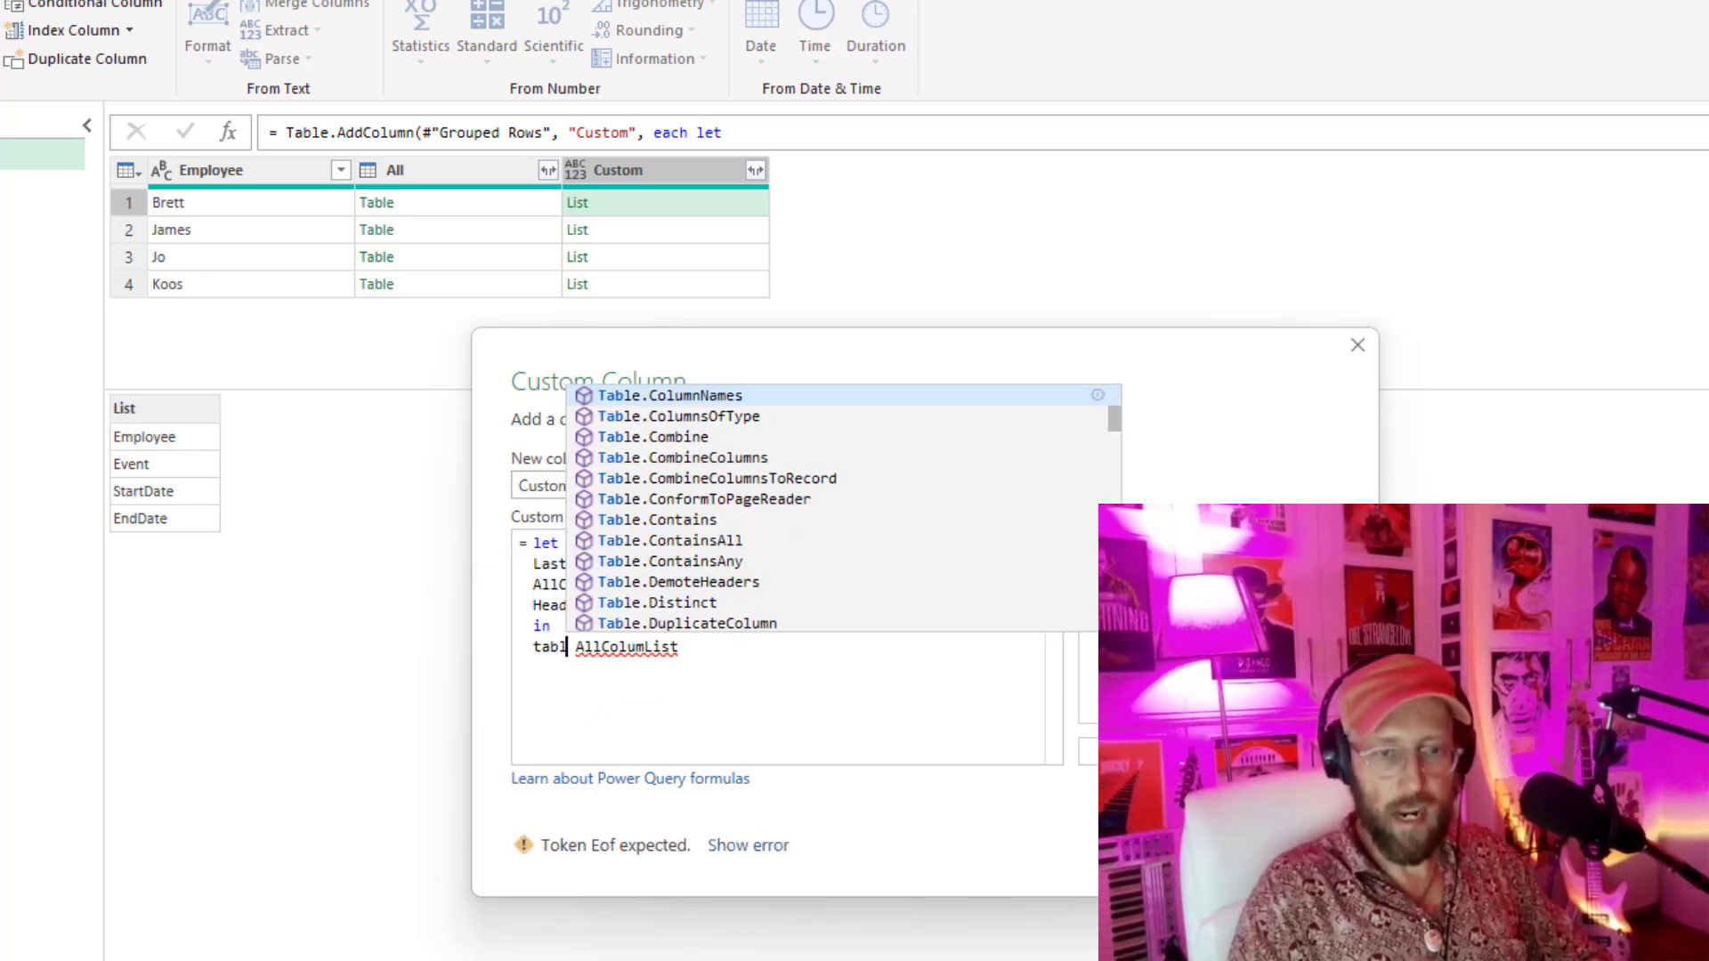
key(Tab)
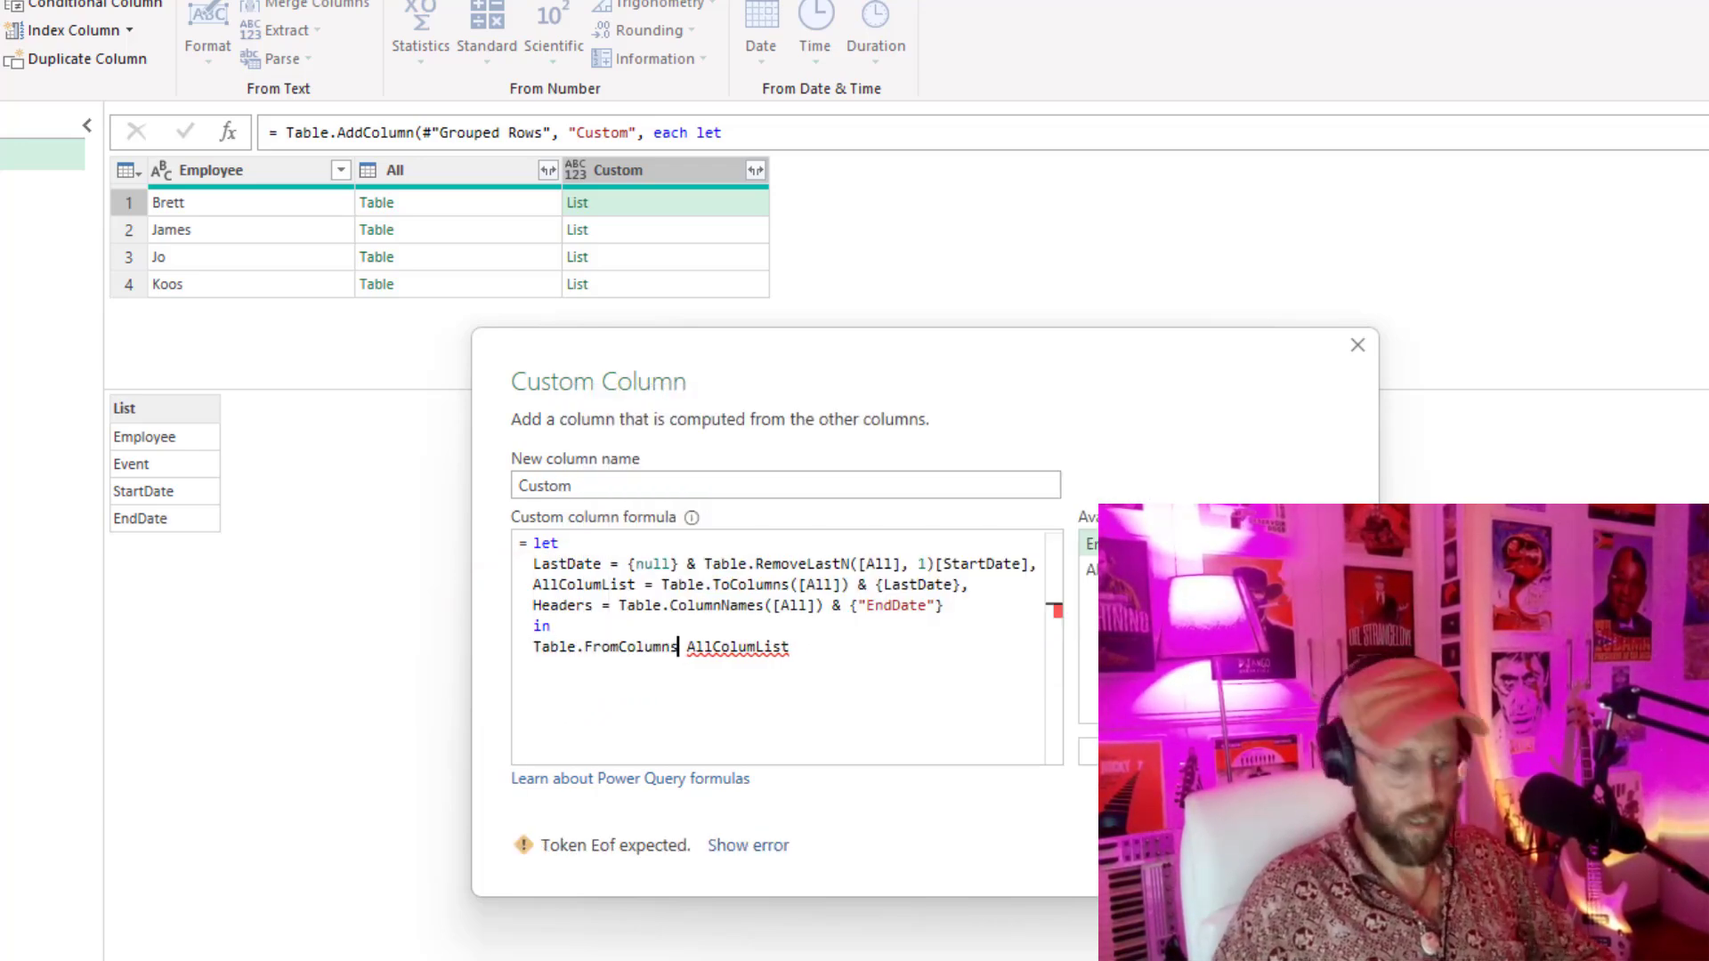
key(Delete)
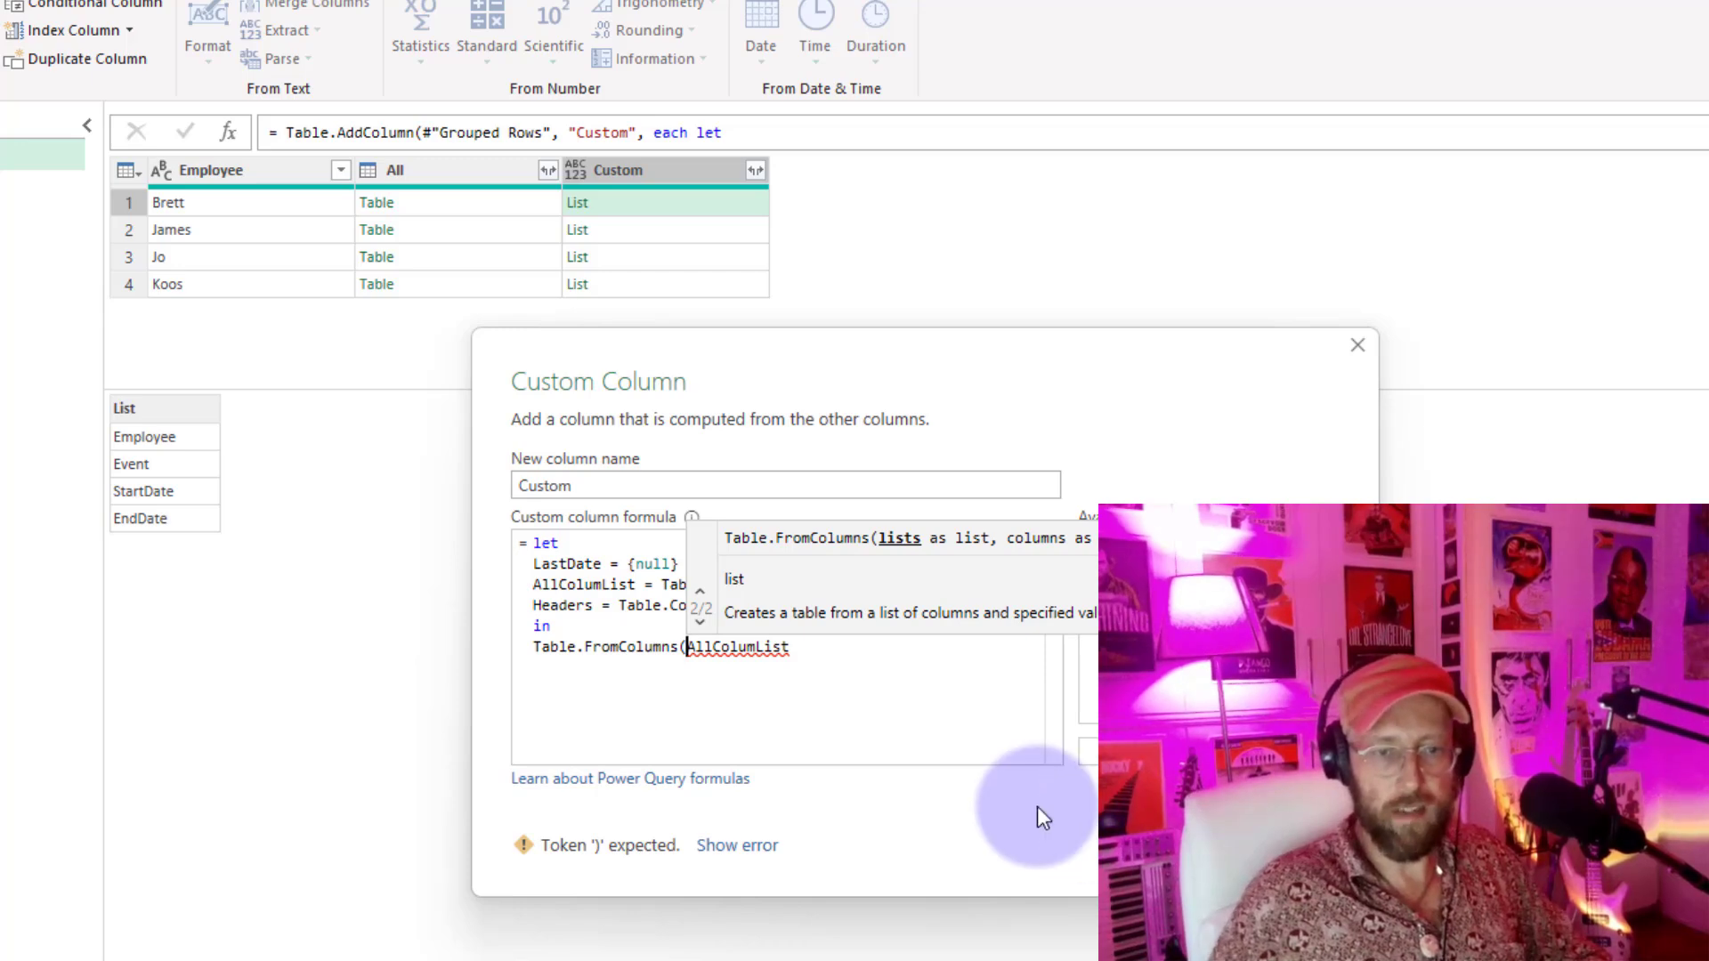
click(826, 657)
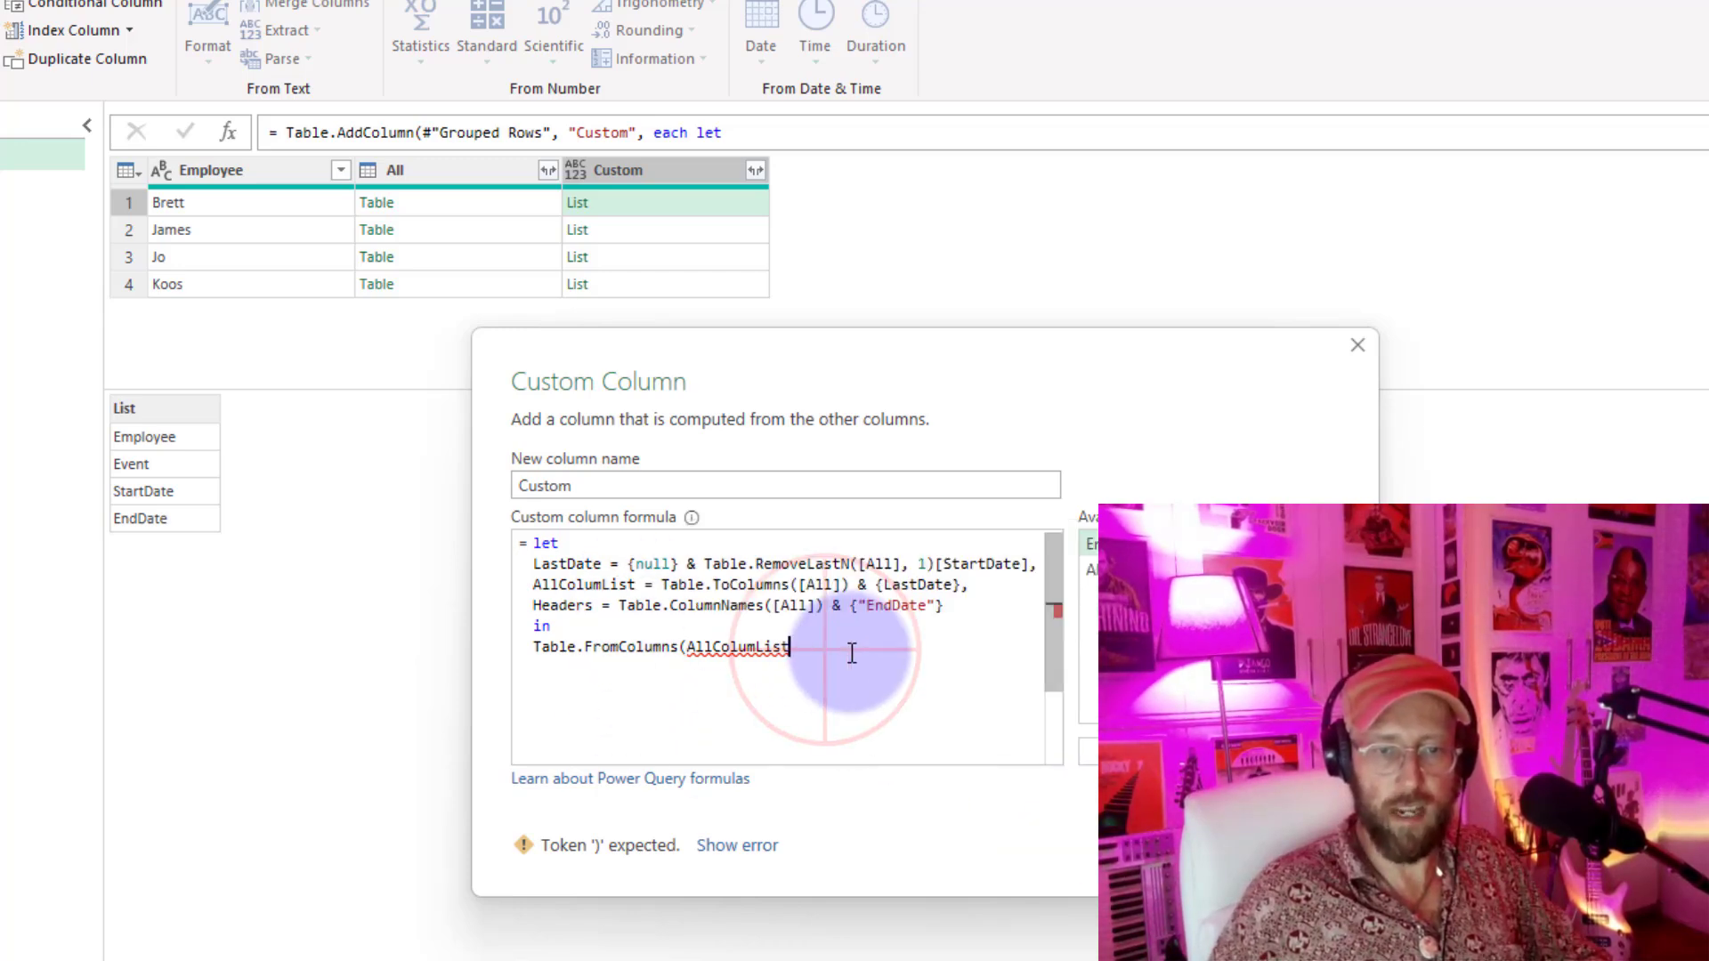
text(,)
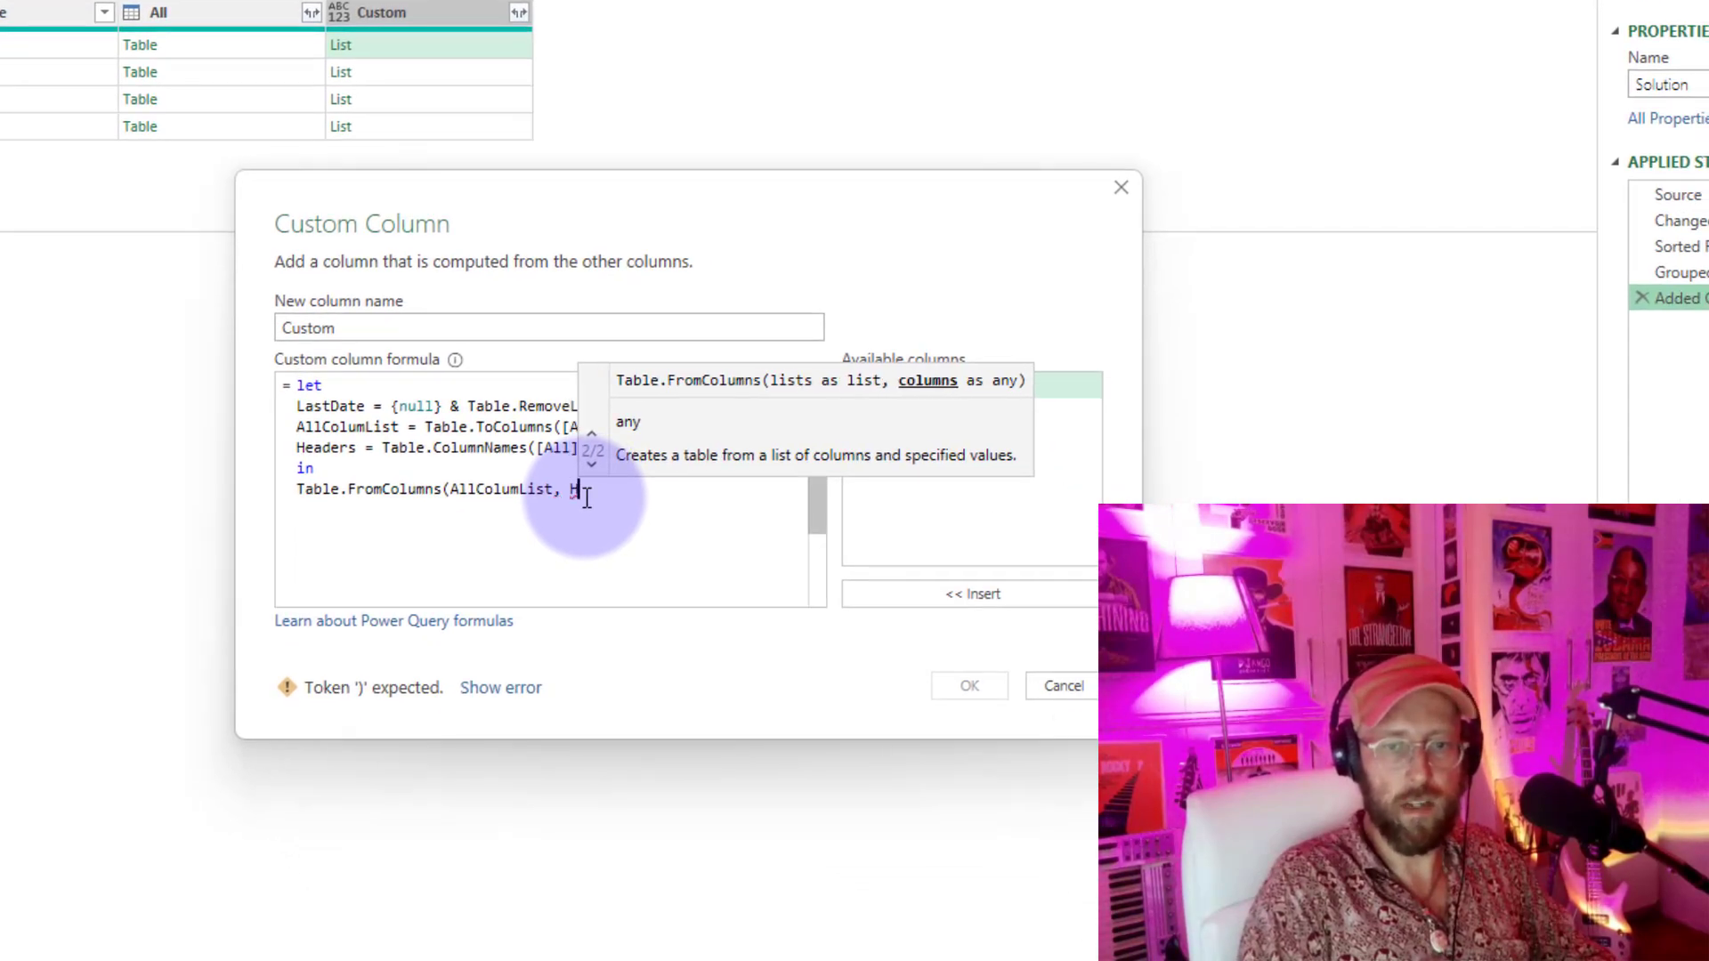
text( Headers))
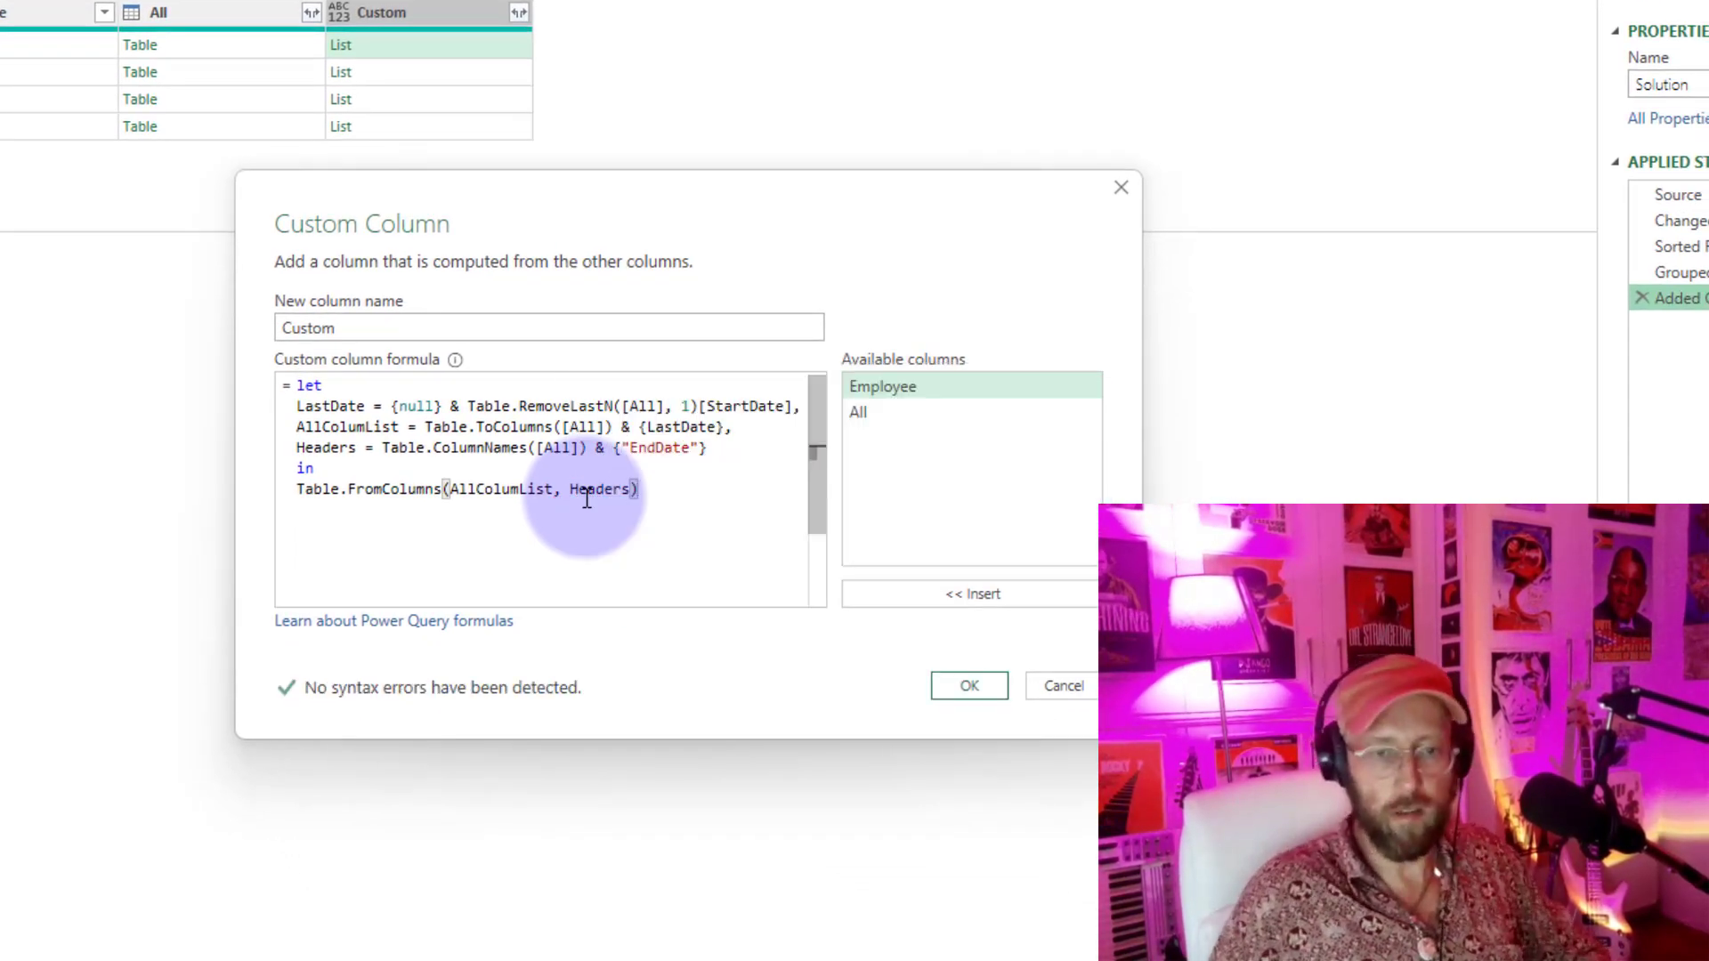
Step: Apply the Table.FromColumns formula and preview each employee's four-column table to check EndDates
click(969, 685)
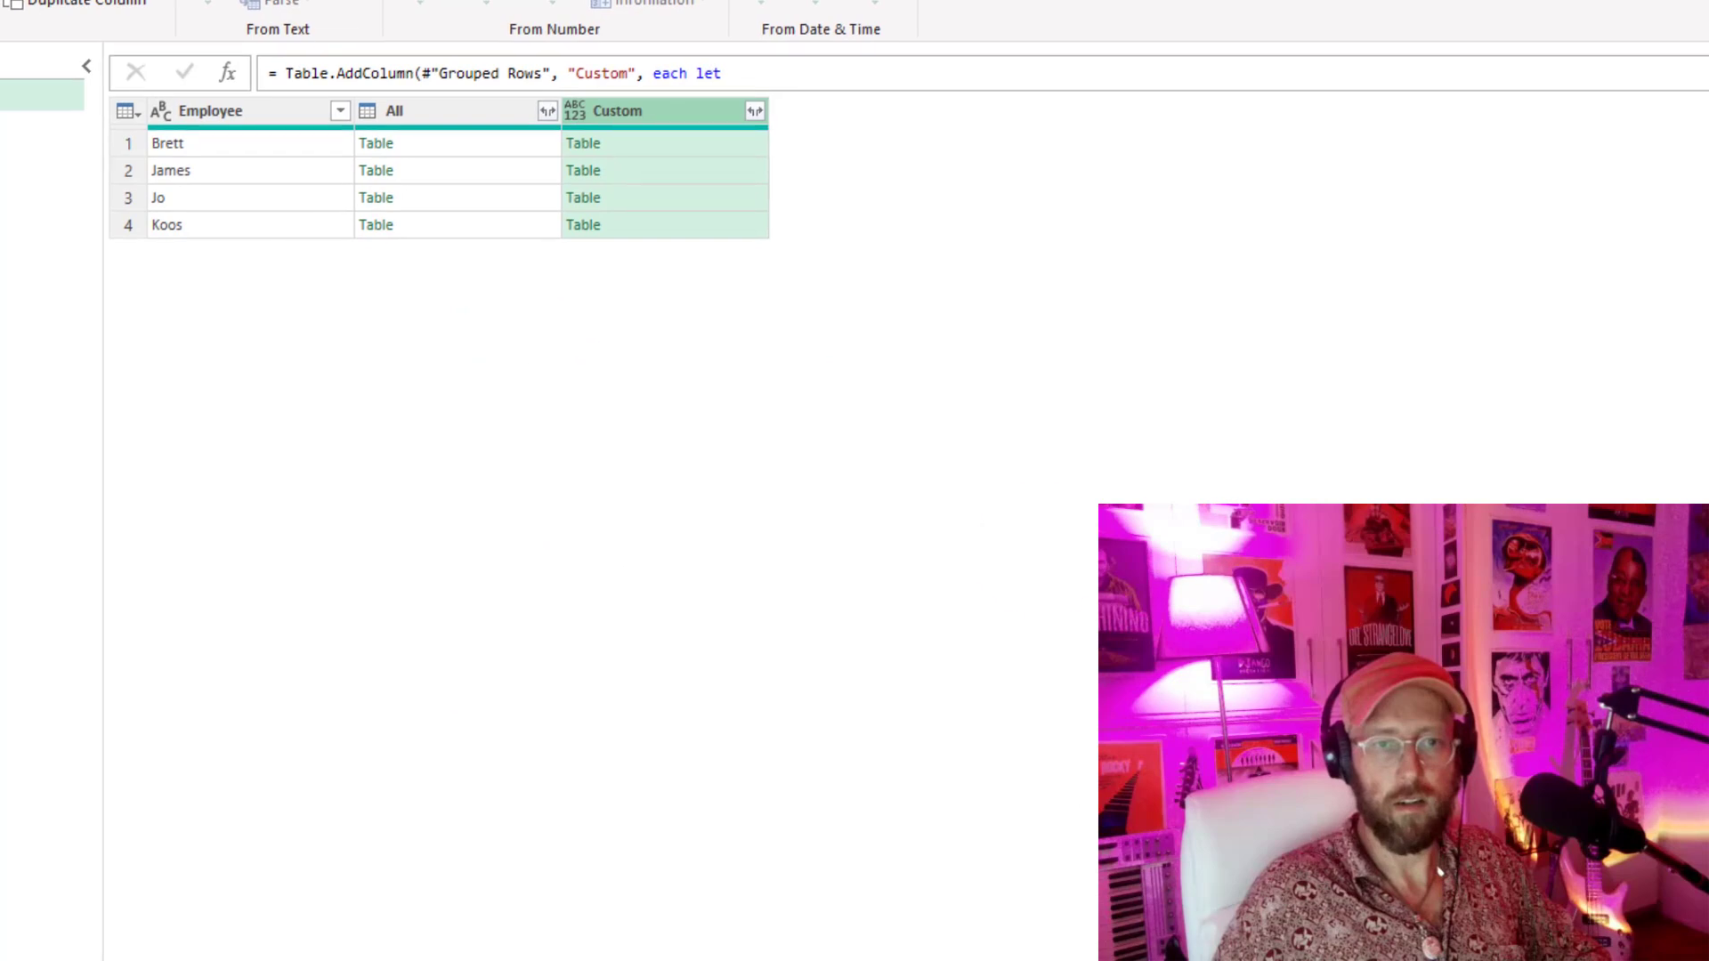
click(681, 144)
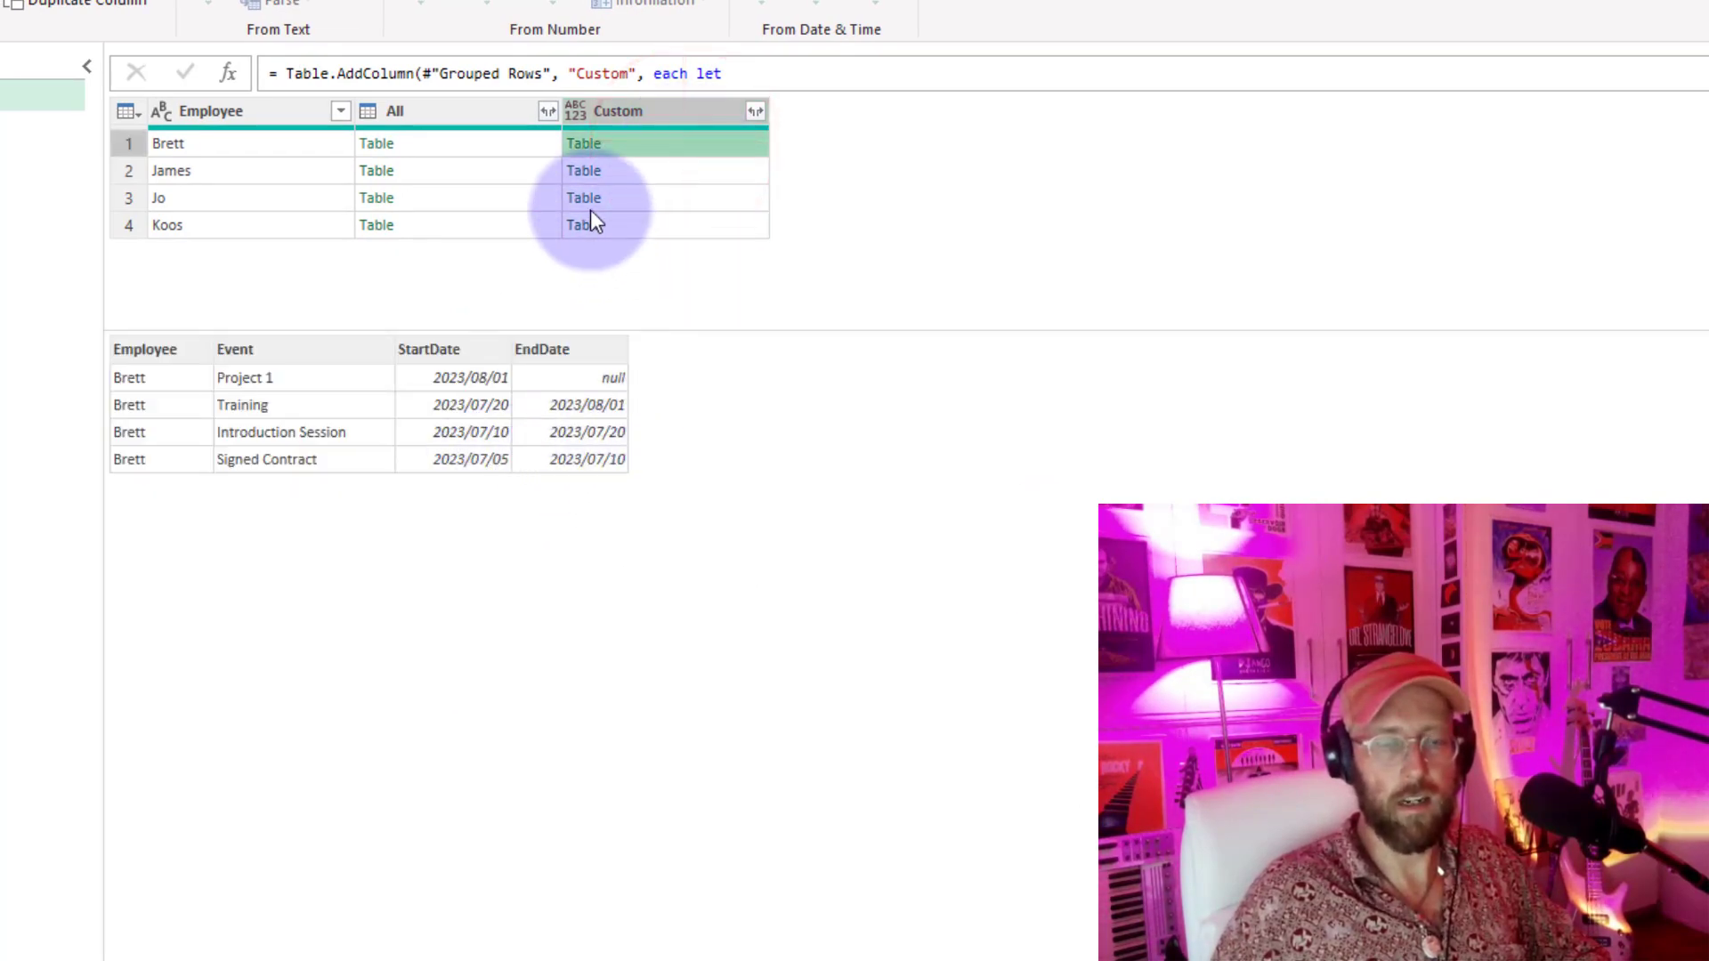
click(658, 170)
click(659, 197)
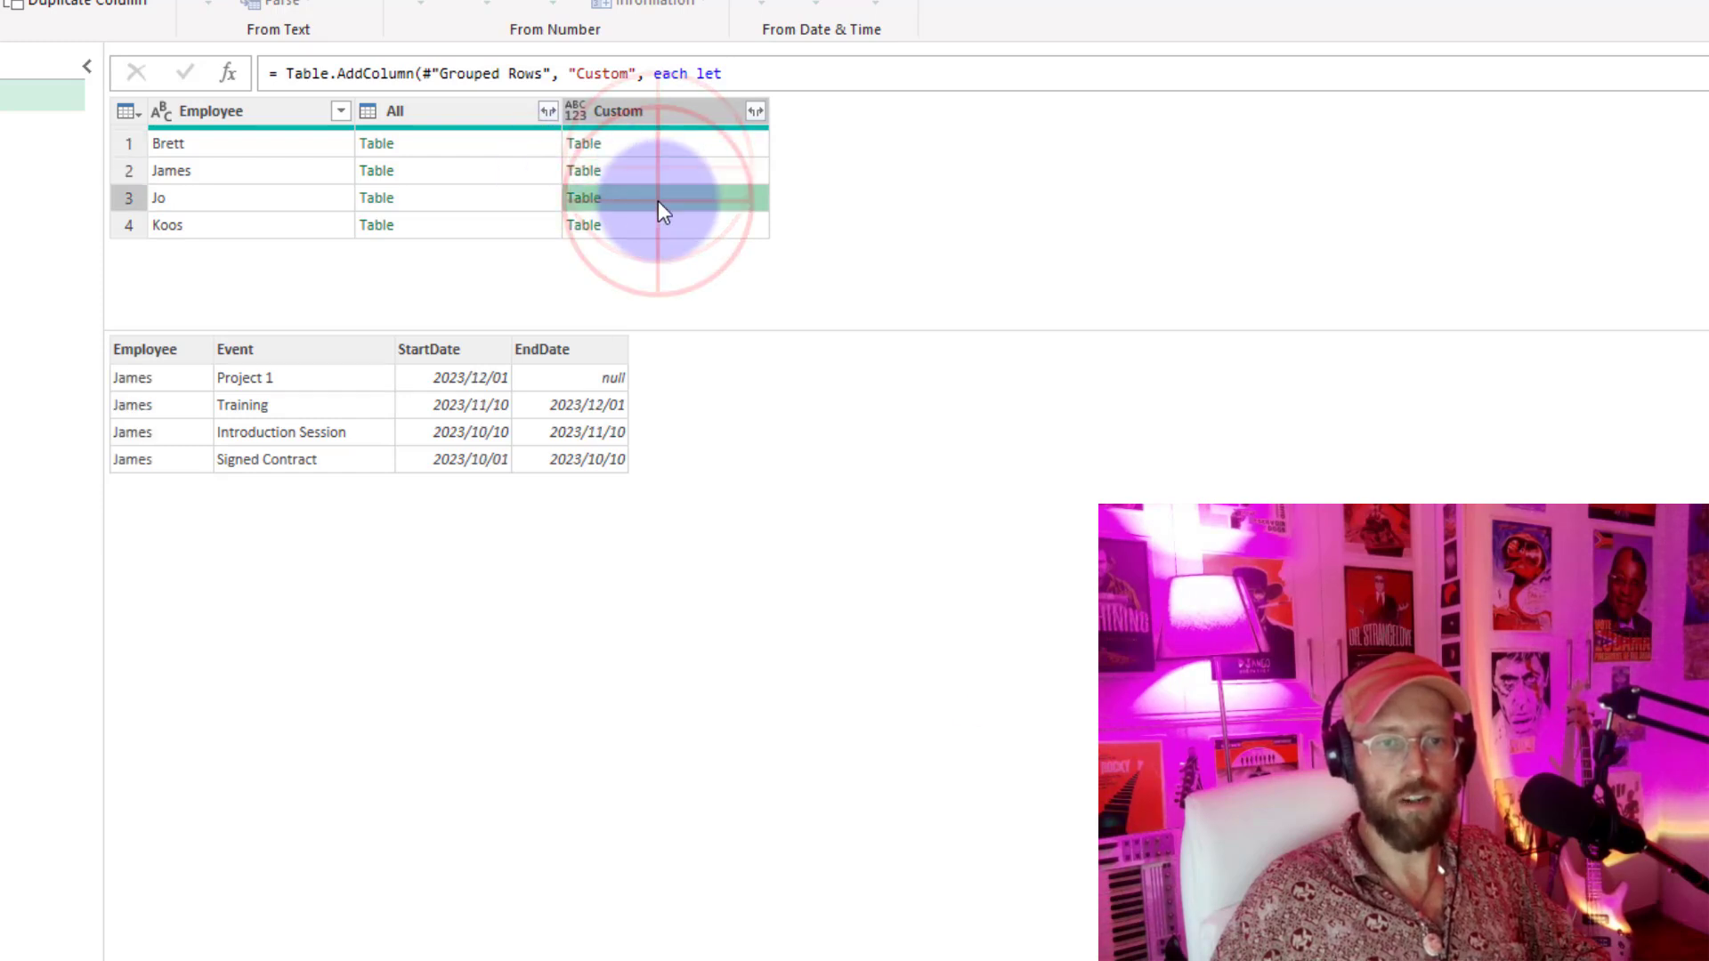
click(659, 230)
click(660, 194)
click(658, 170)
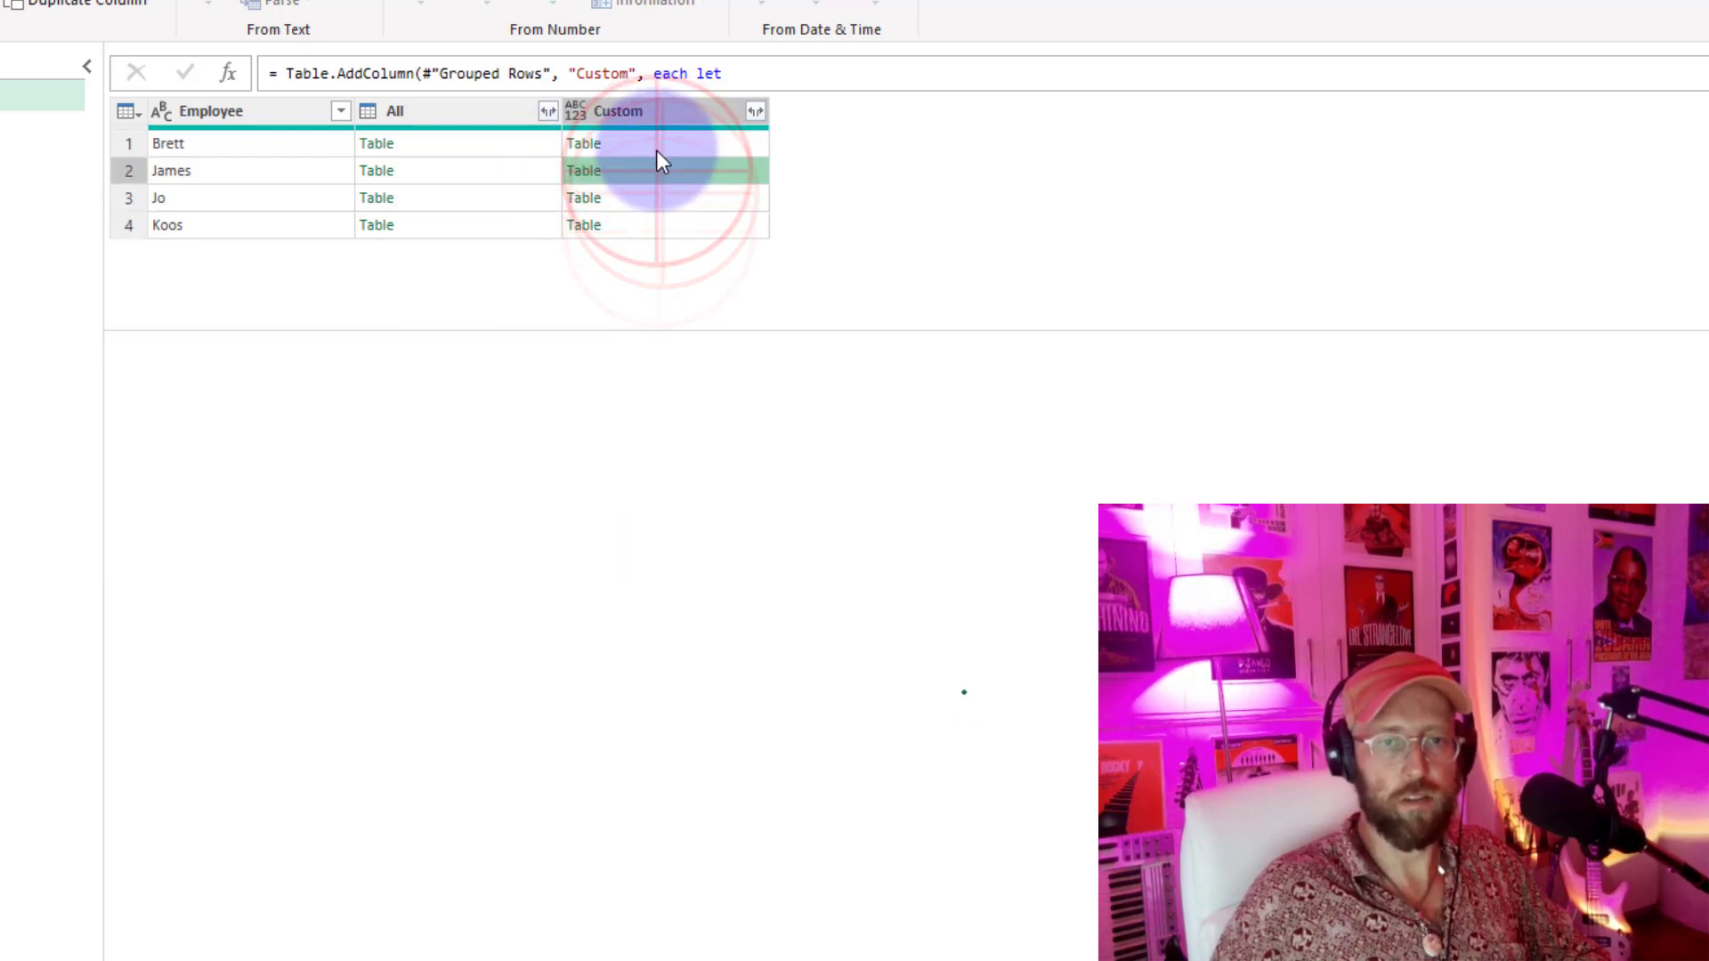
click(655, 146)
click(656, 171)
click(660, 198)
click(663, 230)
click(661, 198)
click(650, 143)
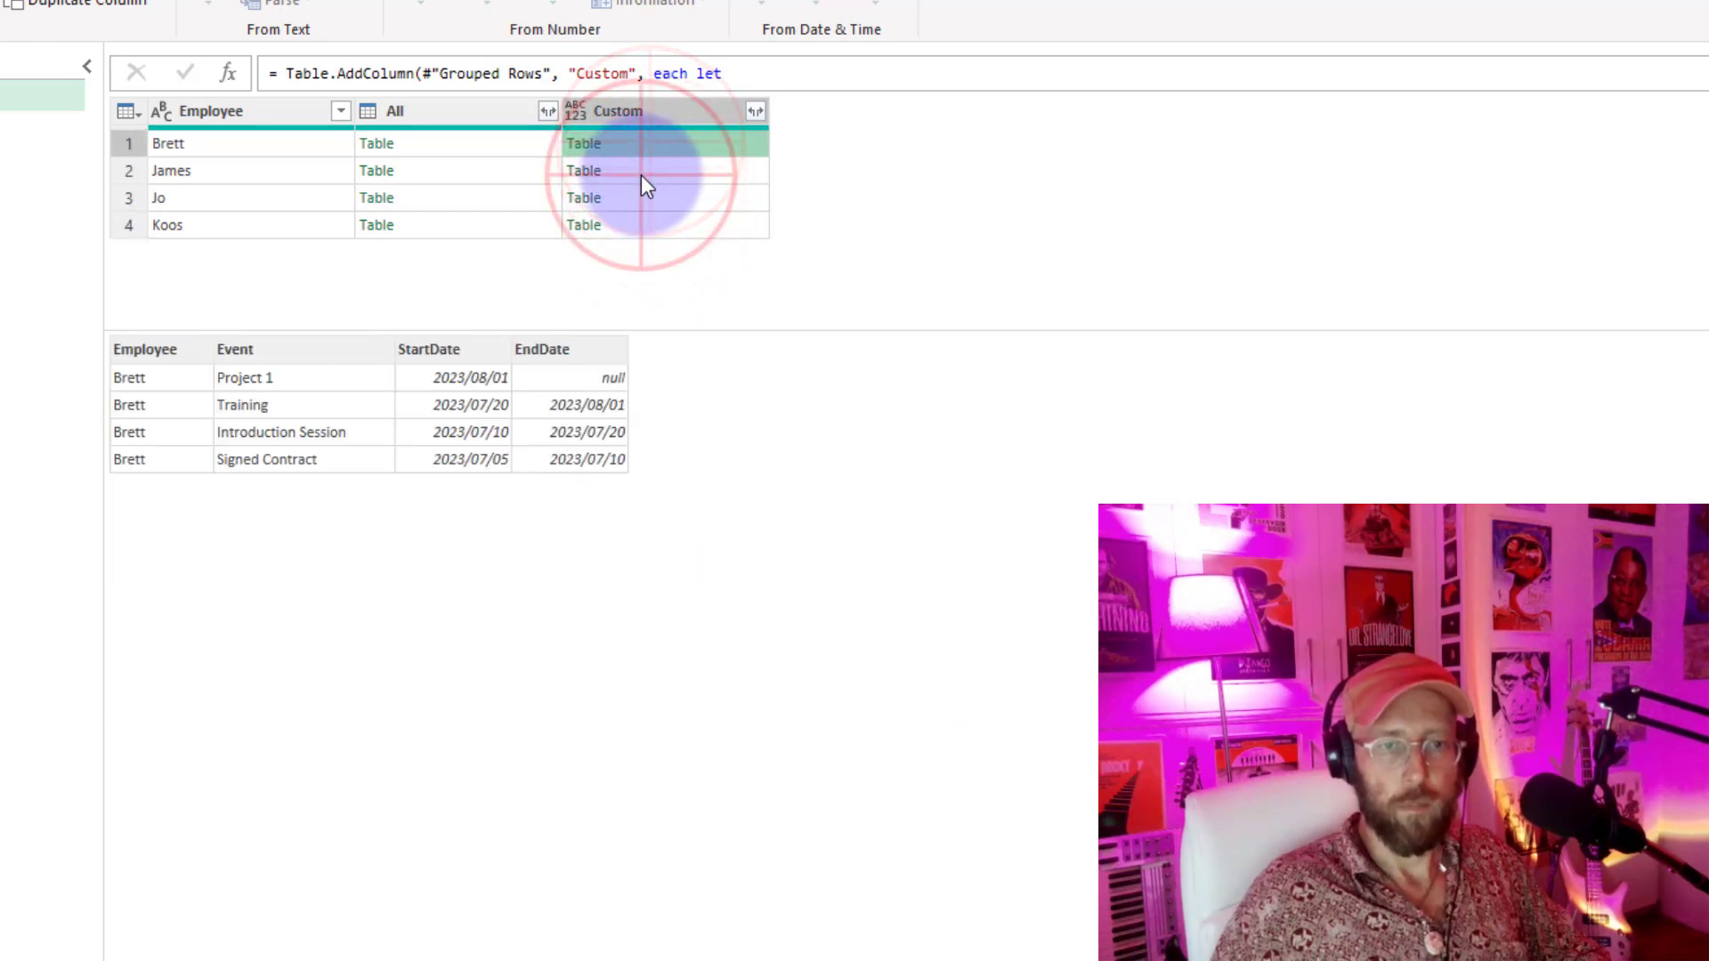
click(641, 174)
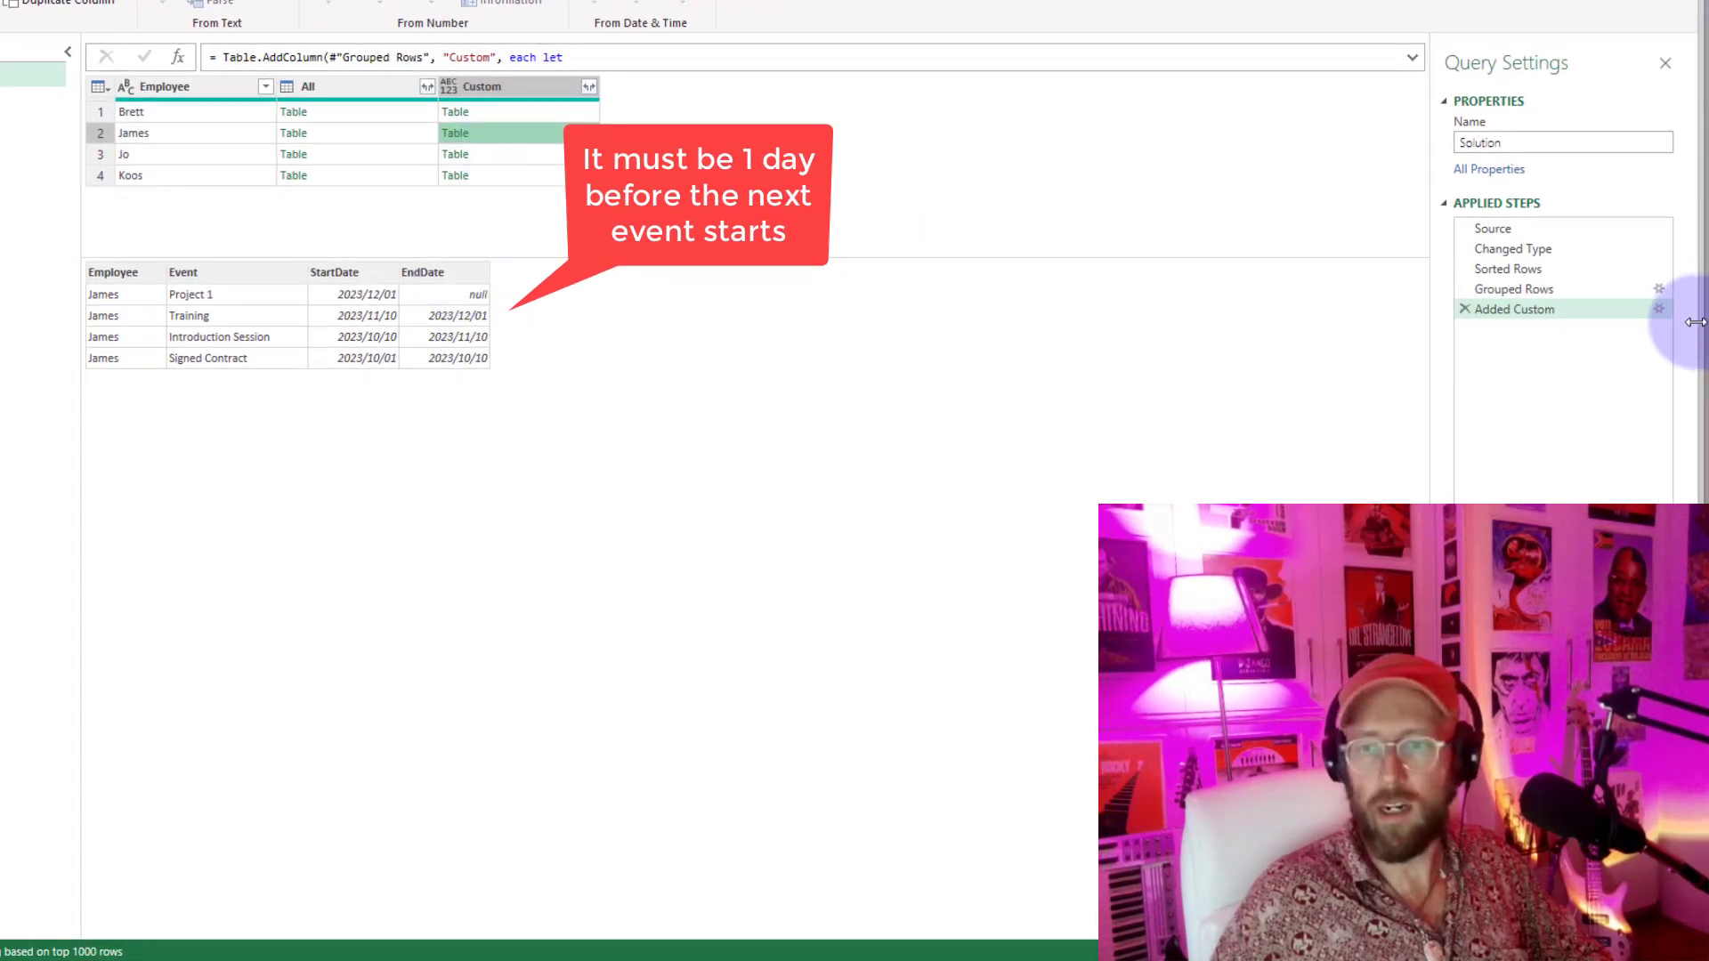
Step: Wrap LastDate's StartDate list in List.Transform with each Date.AddDays(_, -1), before {null}
click(1659, 309)
drag(1379, 397, 321, 134)
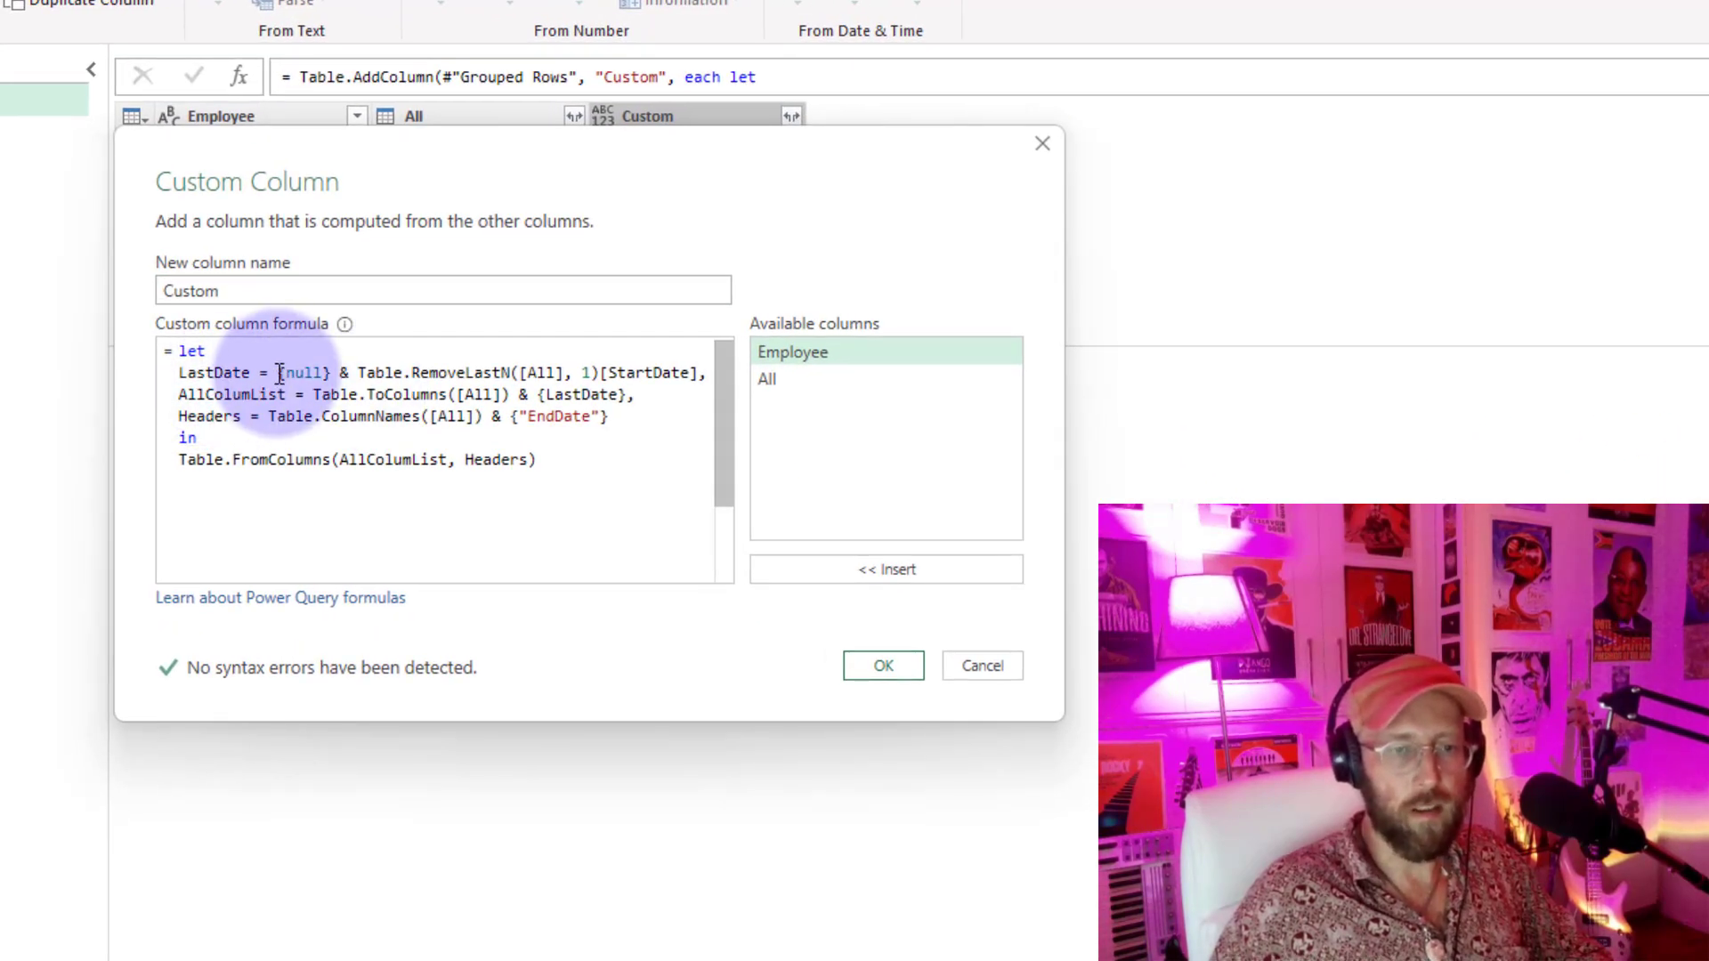
click(279, 373)
key(Return)
key(Return)
text(List.Transform)
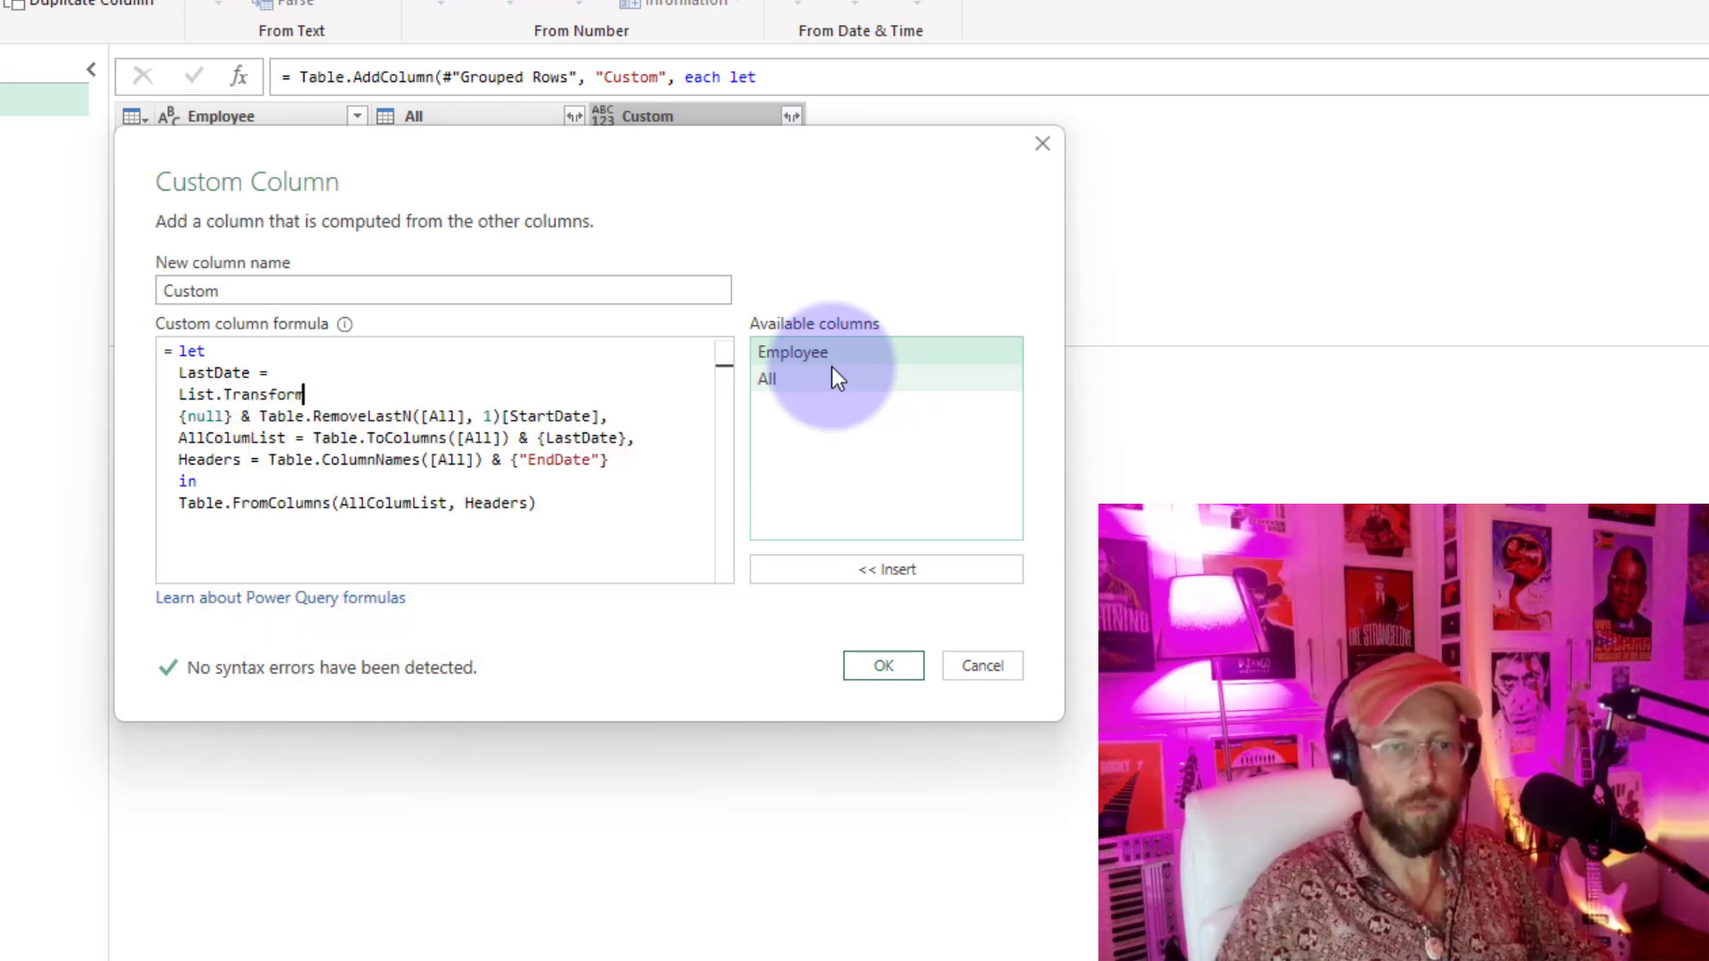
text(()
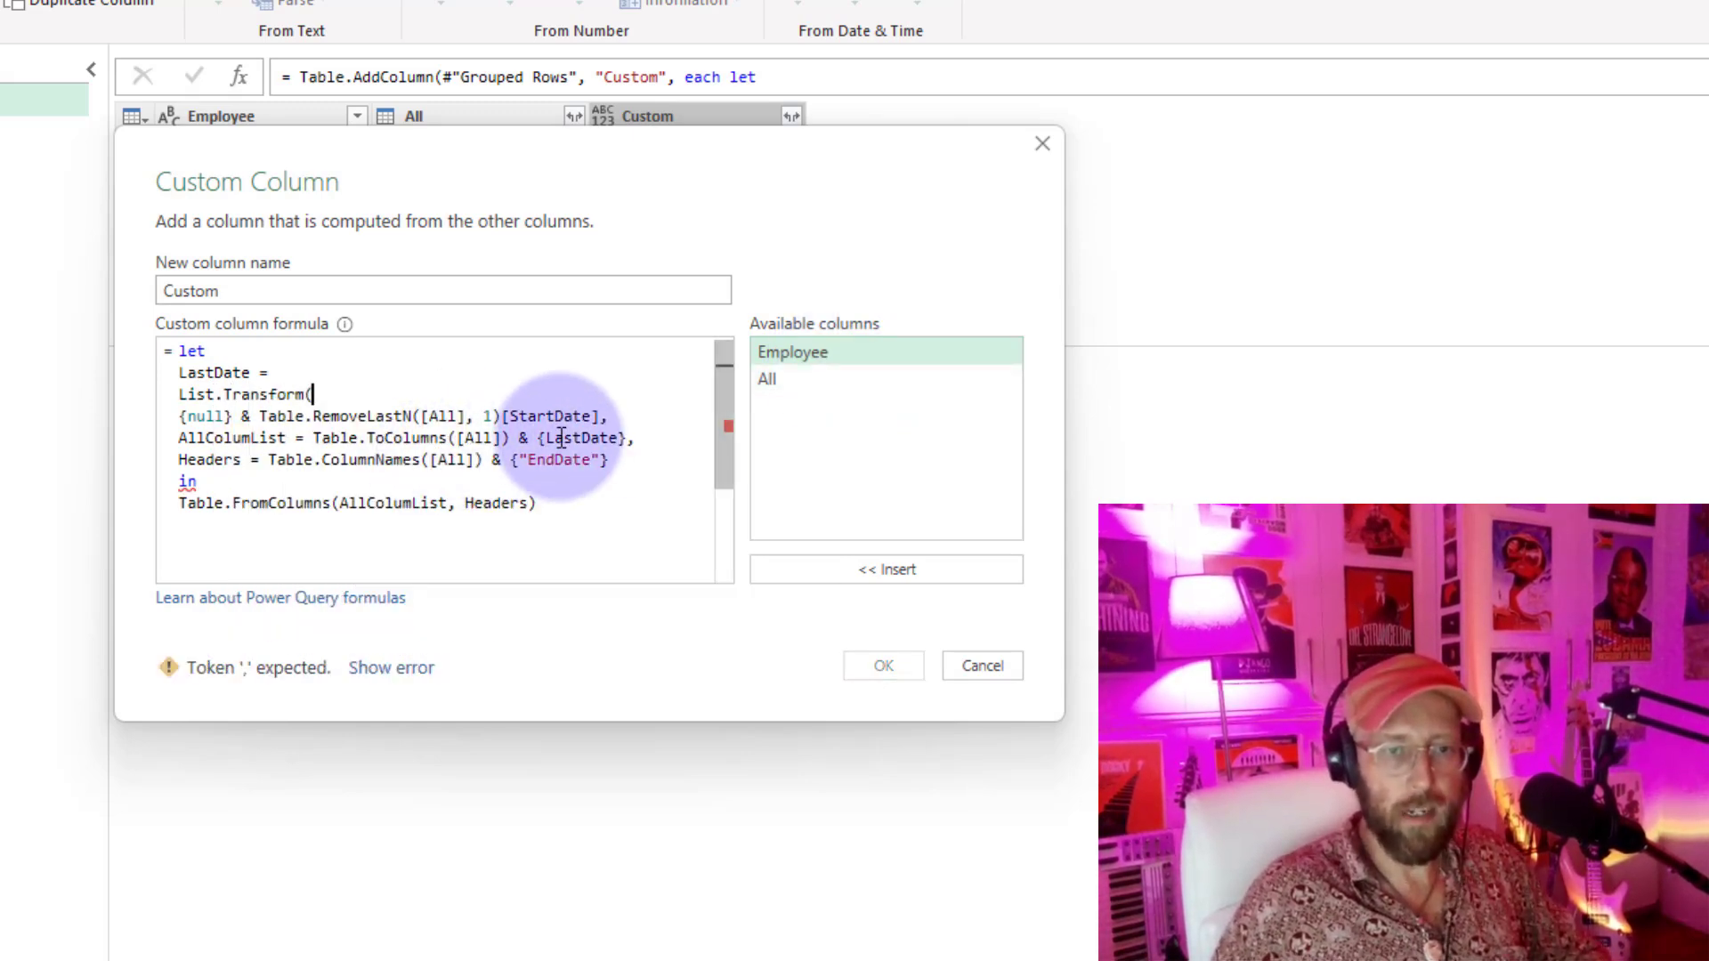
click(607, 416)
key(Return)
text(each )
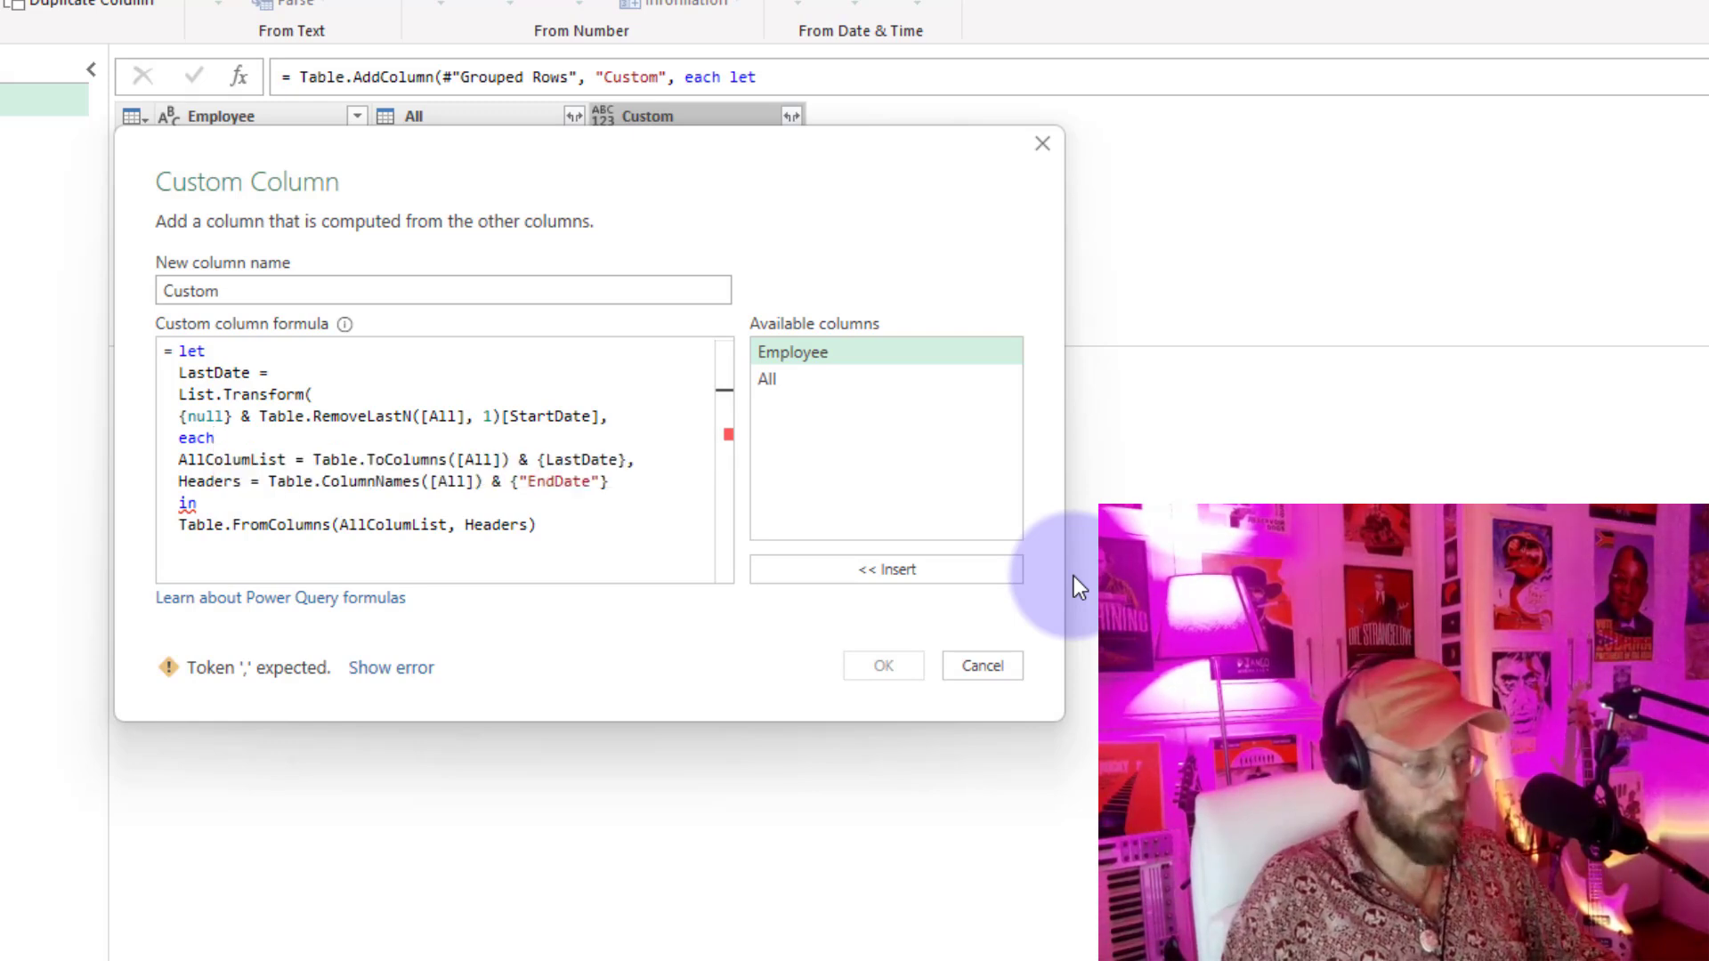
text(Datead)
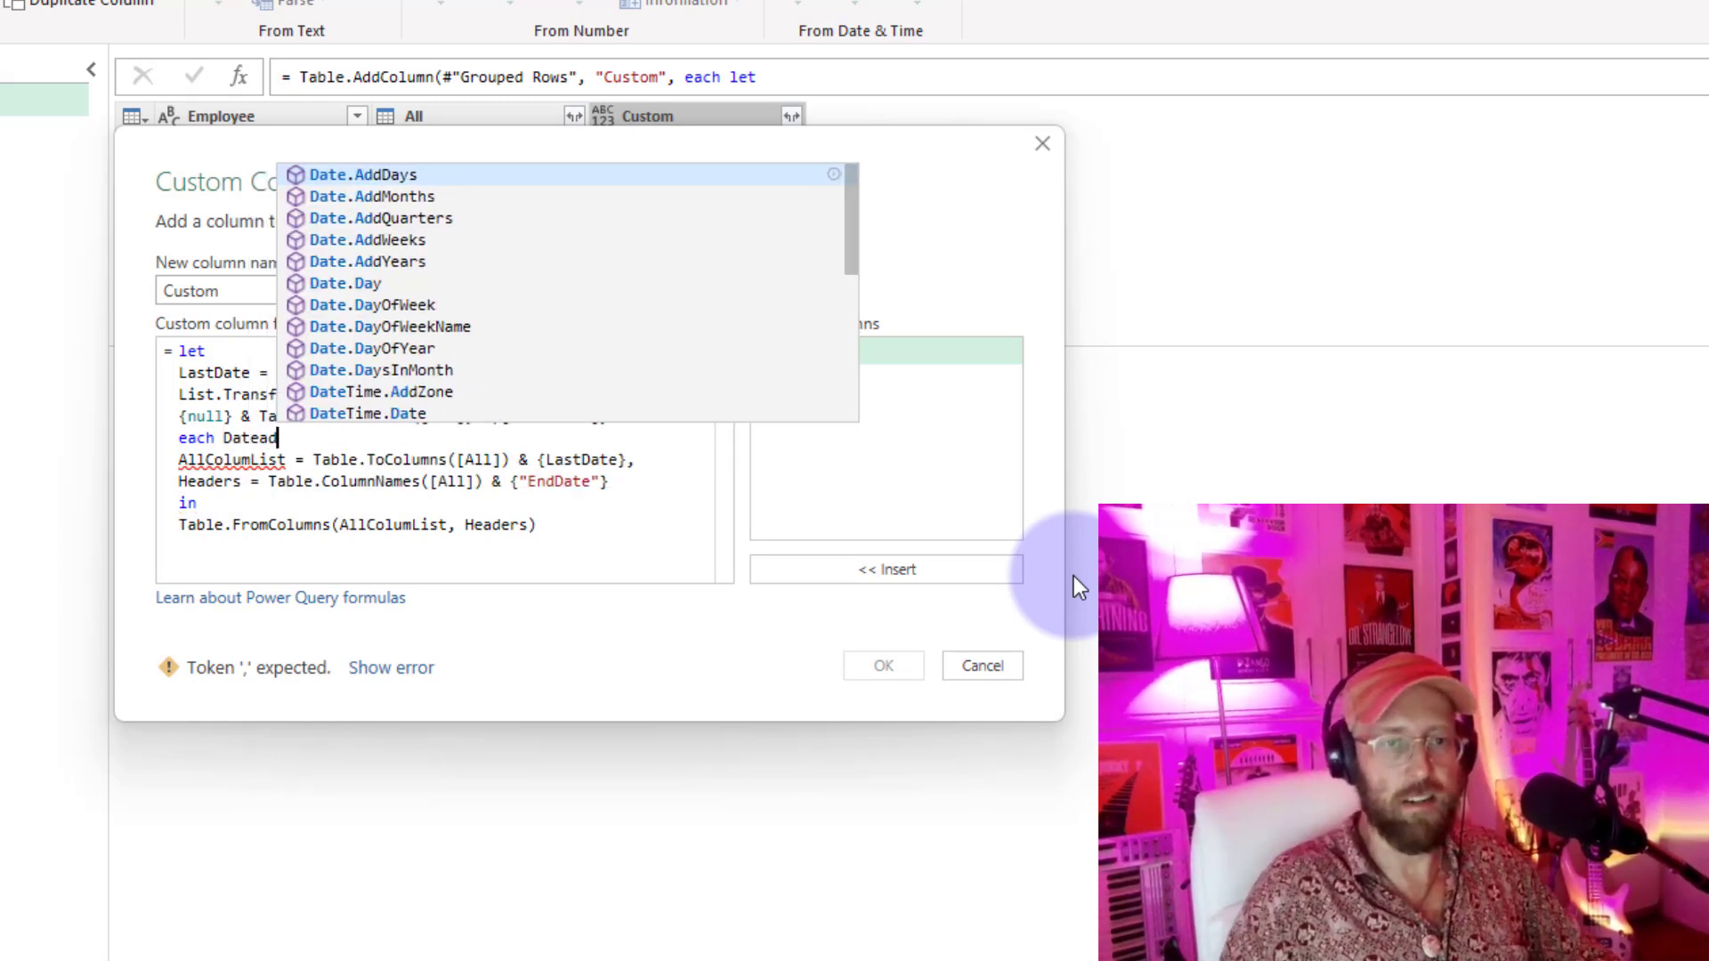
key(Tab)
text(()
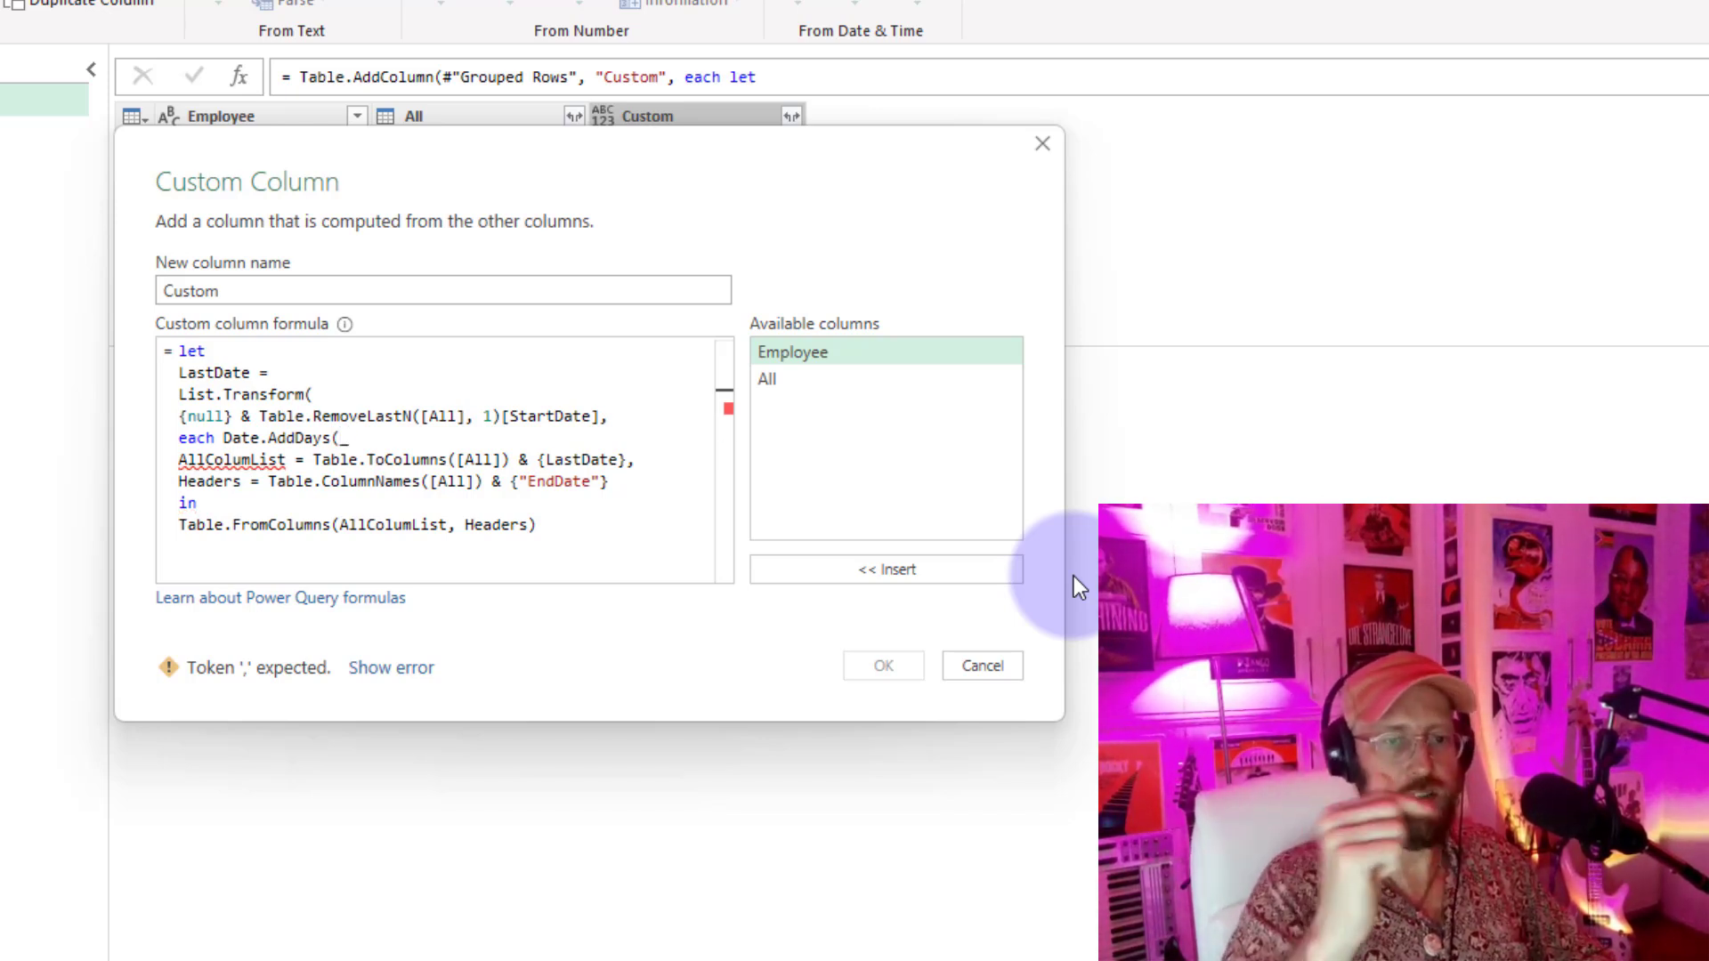
text(_)
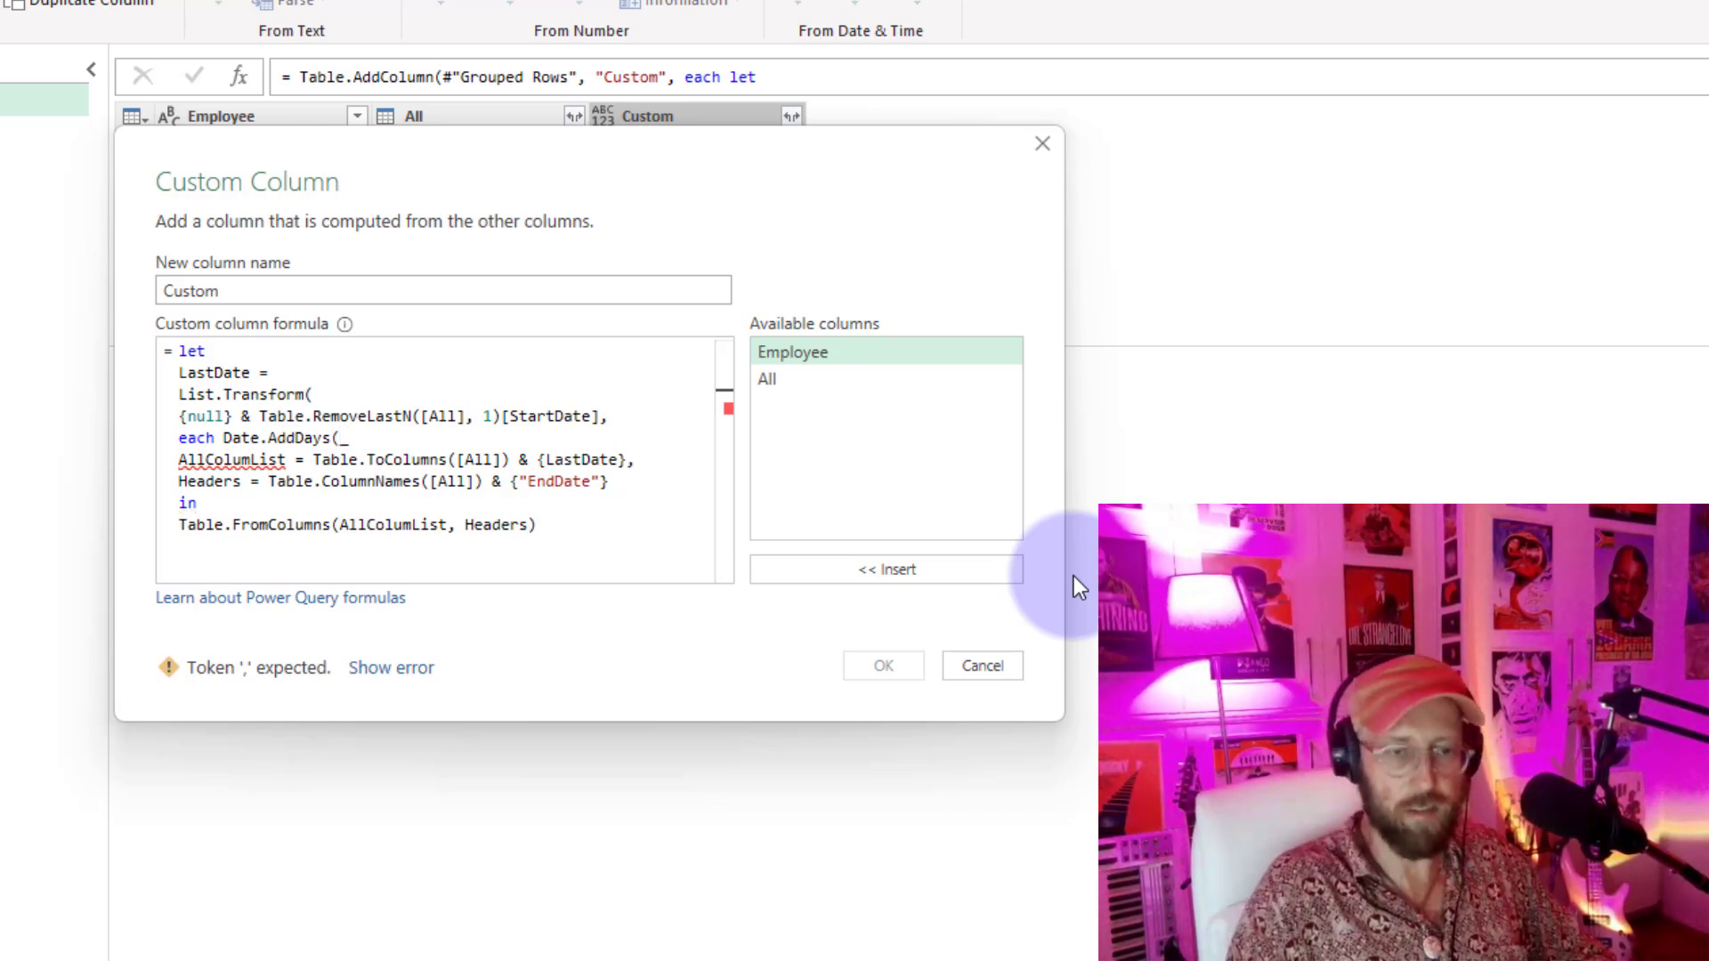
text(, )
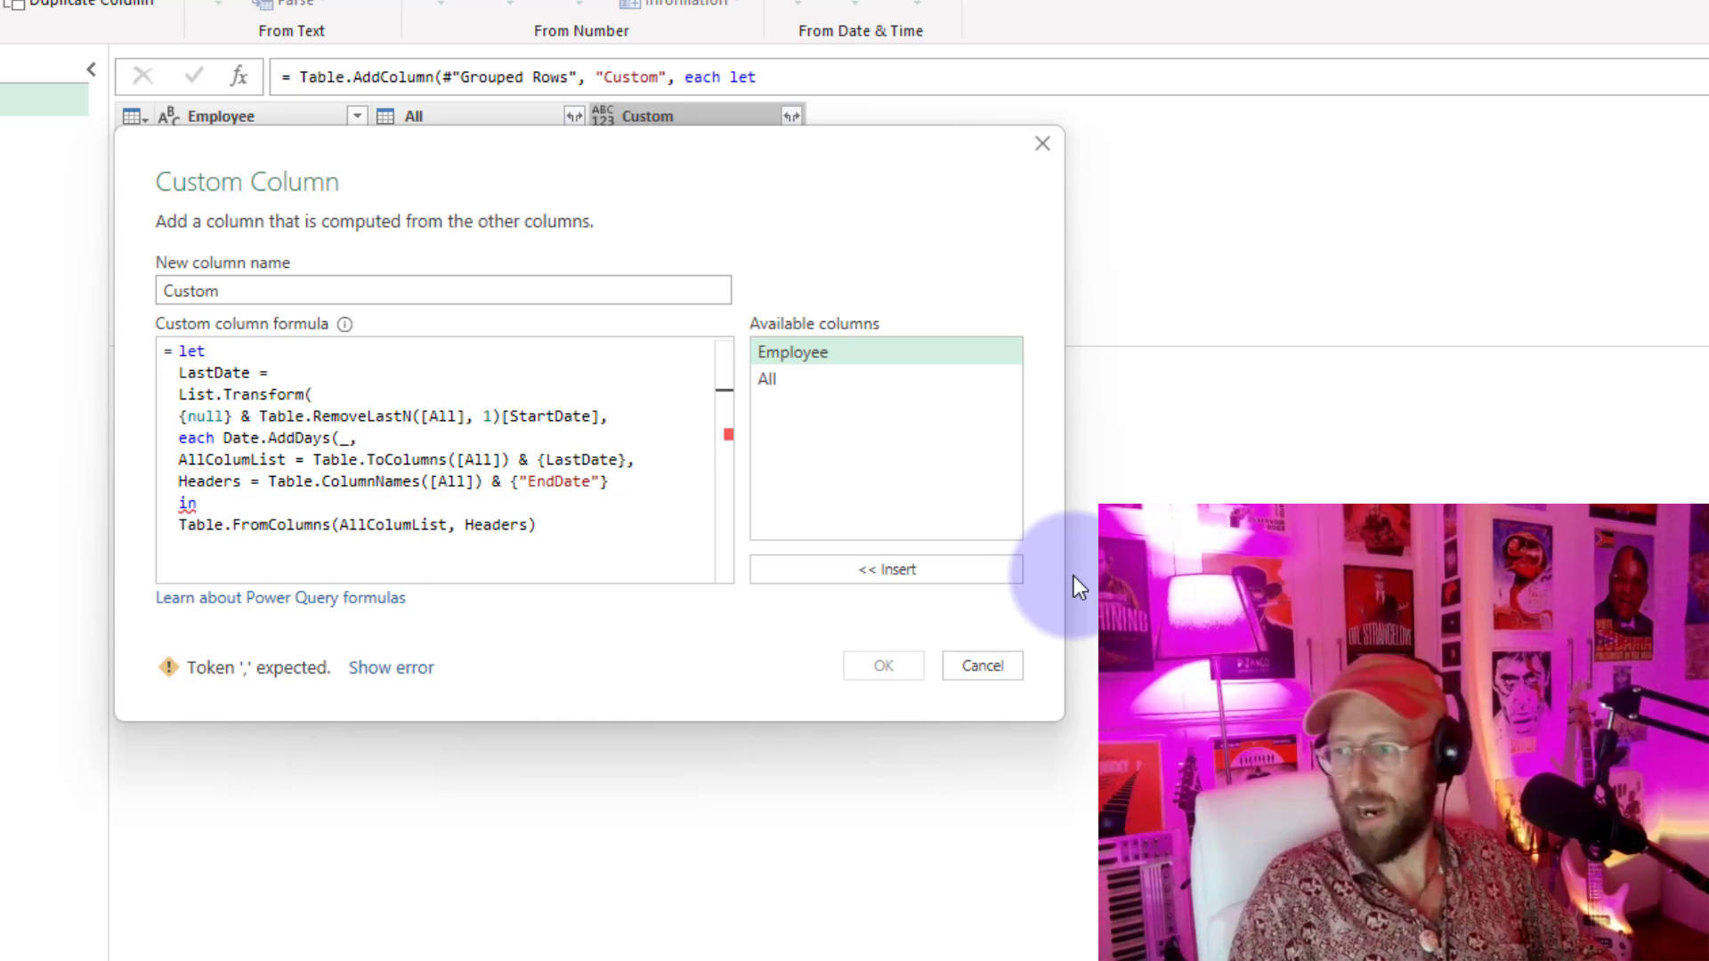
text(-1)))
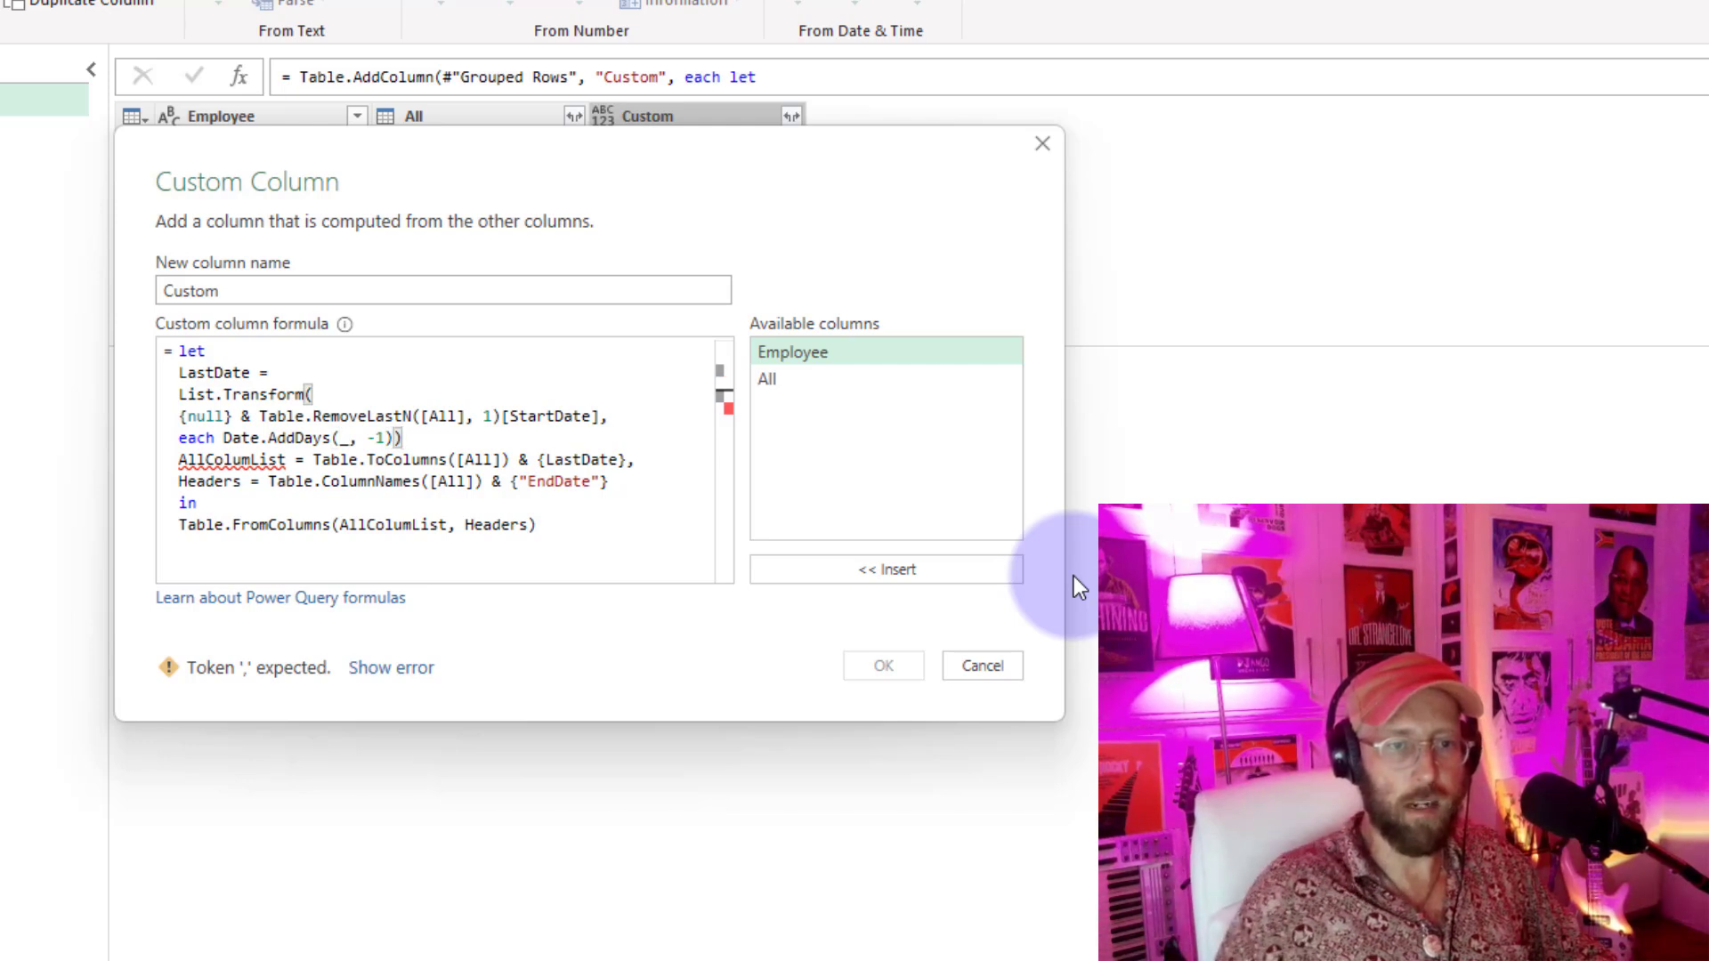
text(,)
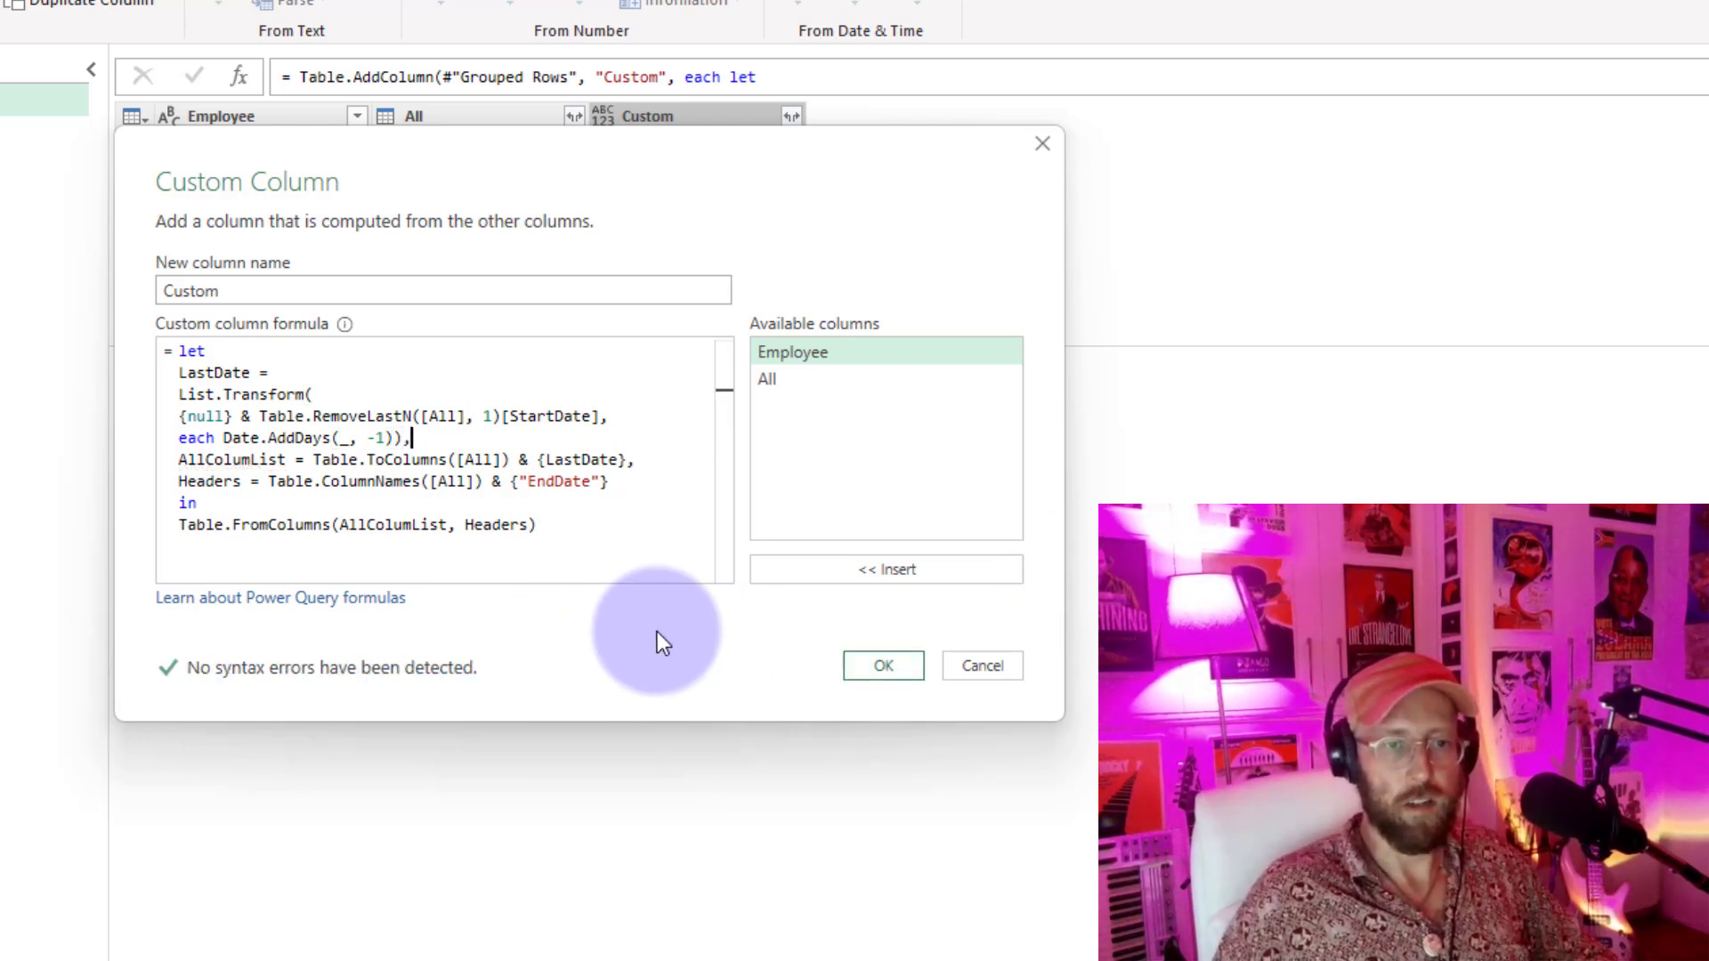
click(909, 665)
Step: Preview the first employee's table showing EndDates 2023/07/09, 2023/07/19, 2023/07/31 and a null for Project 1
click(718, 147)
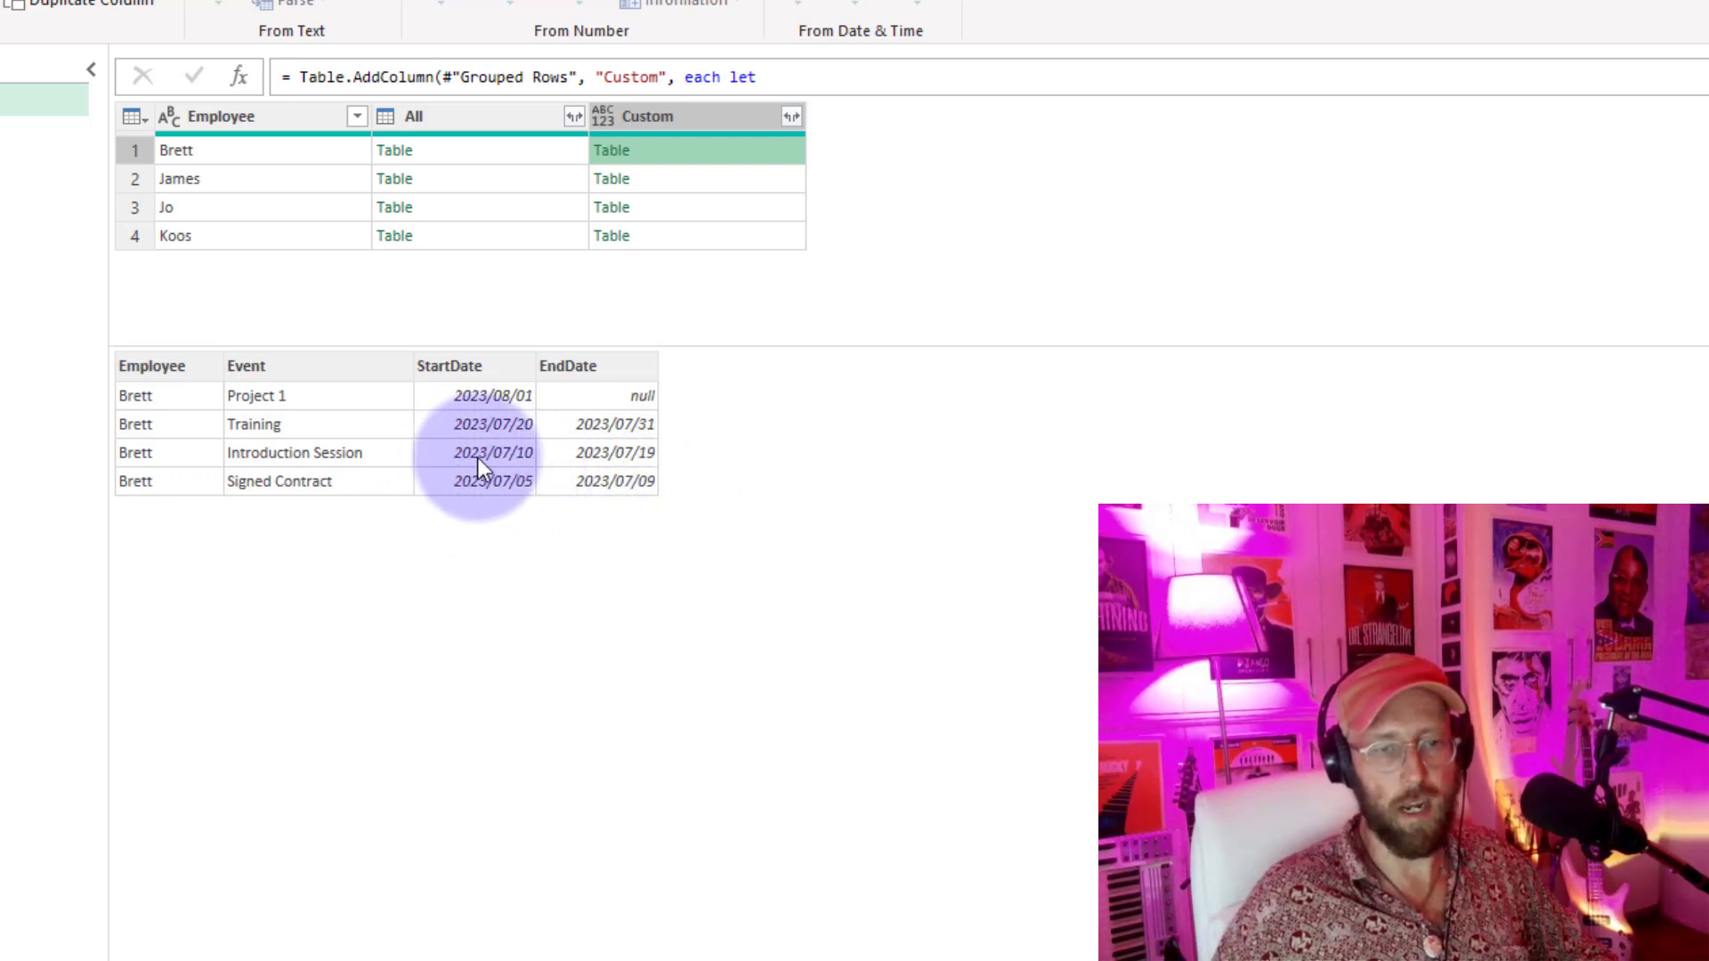
click(621, 487)
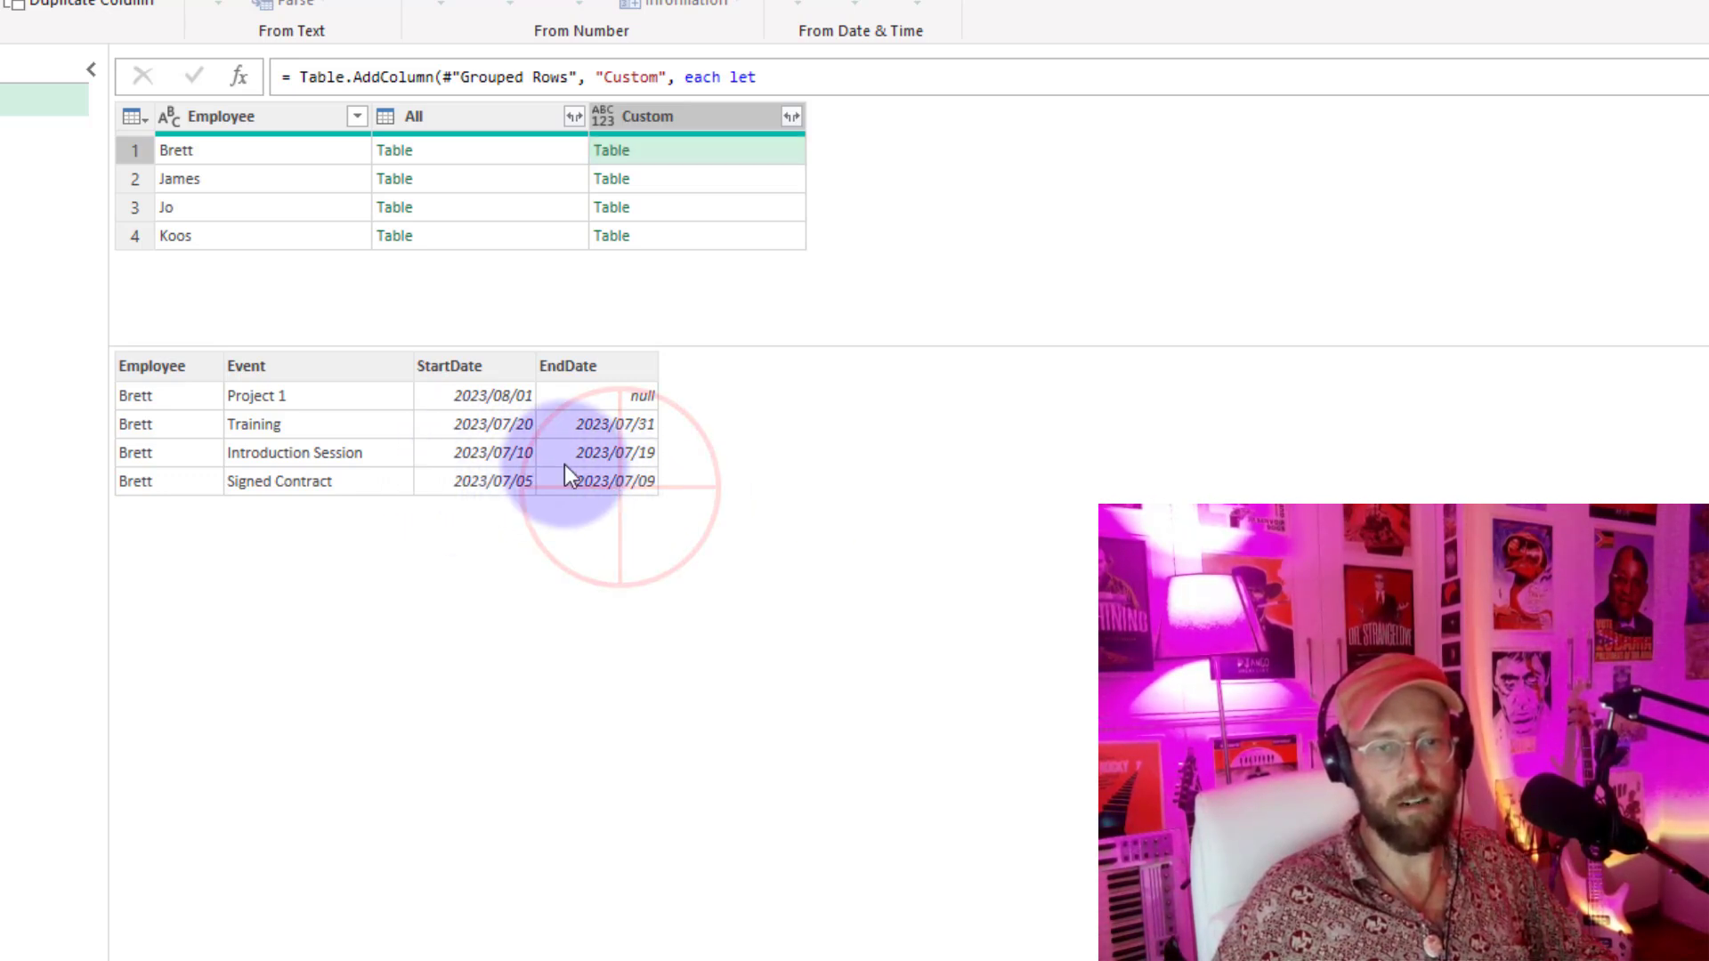
click(623, 456)
click(511, 422)
click(598, 418)
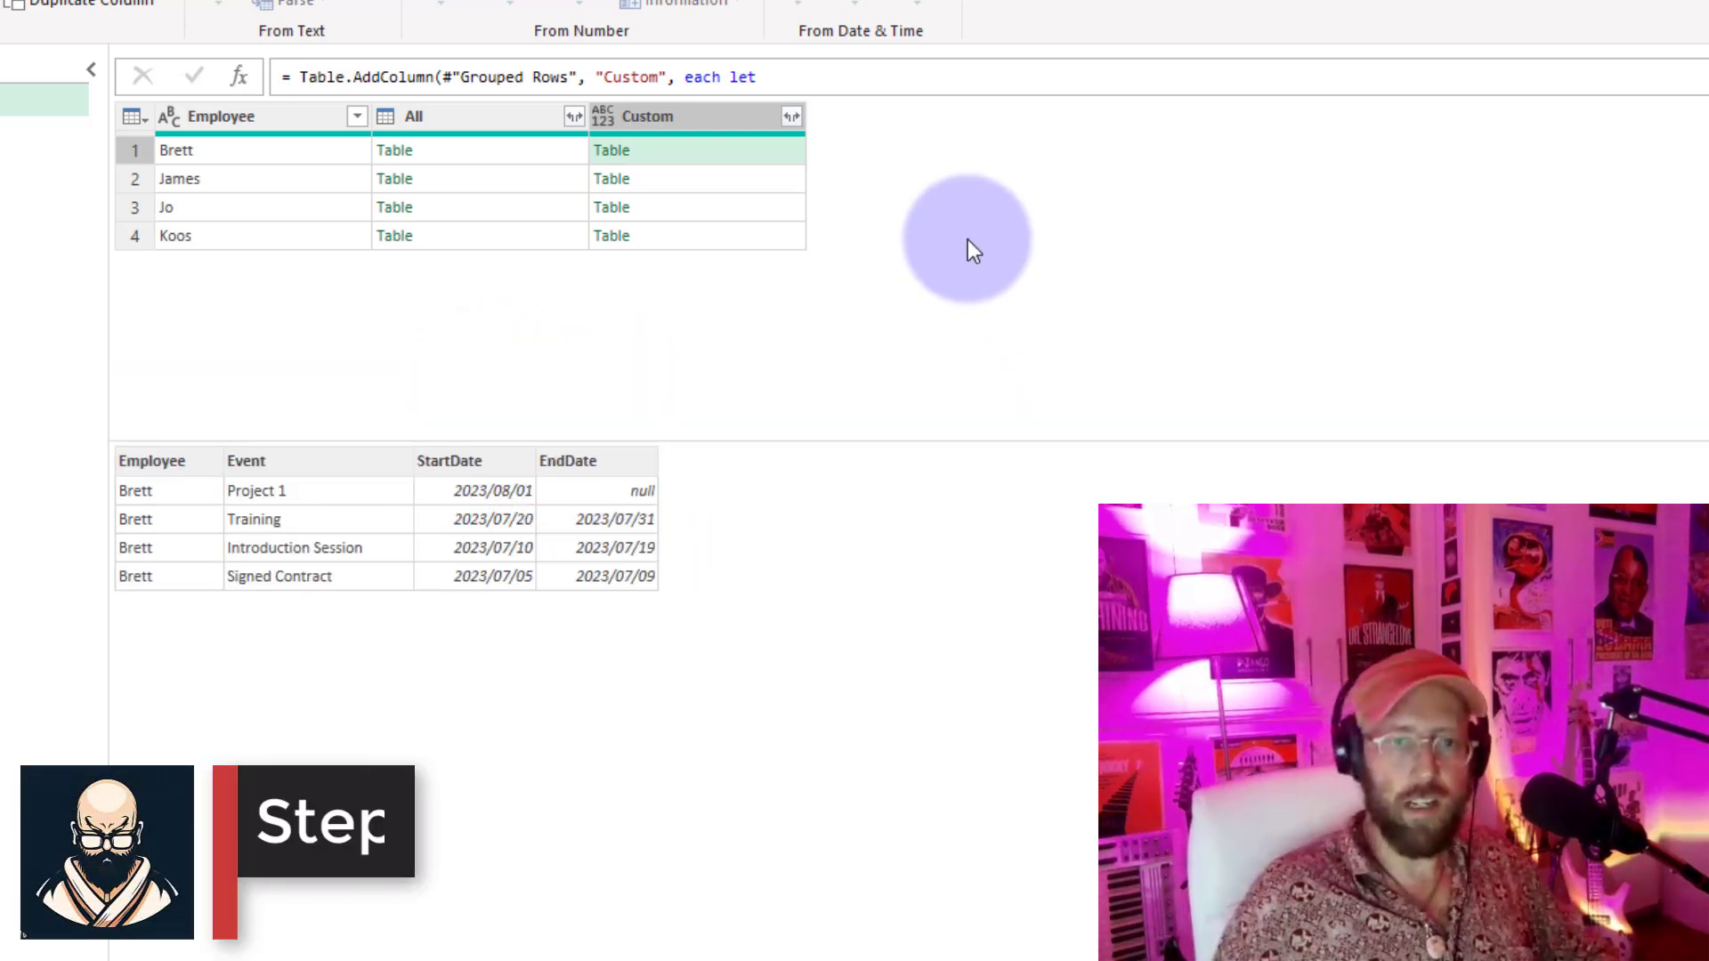
click(973, 233)
click(676, 153)
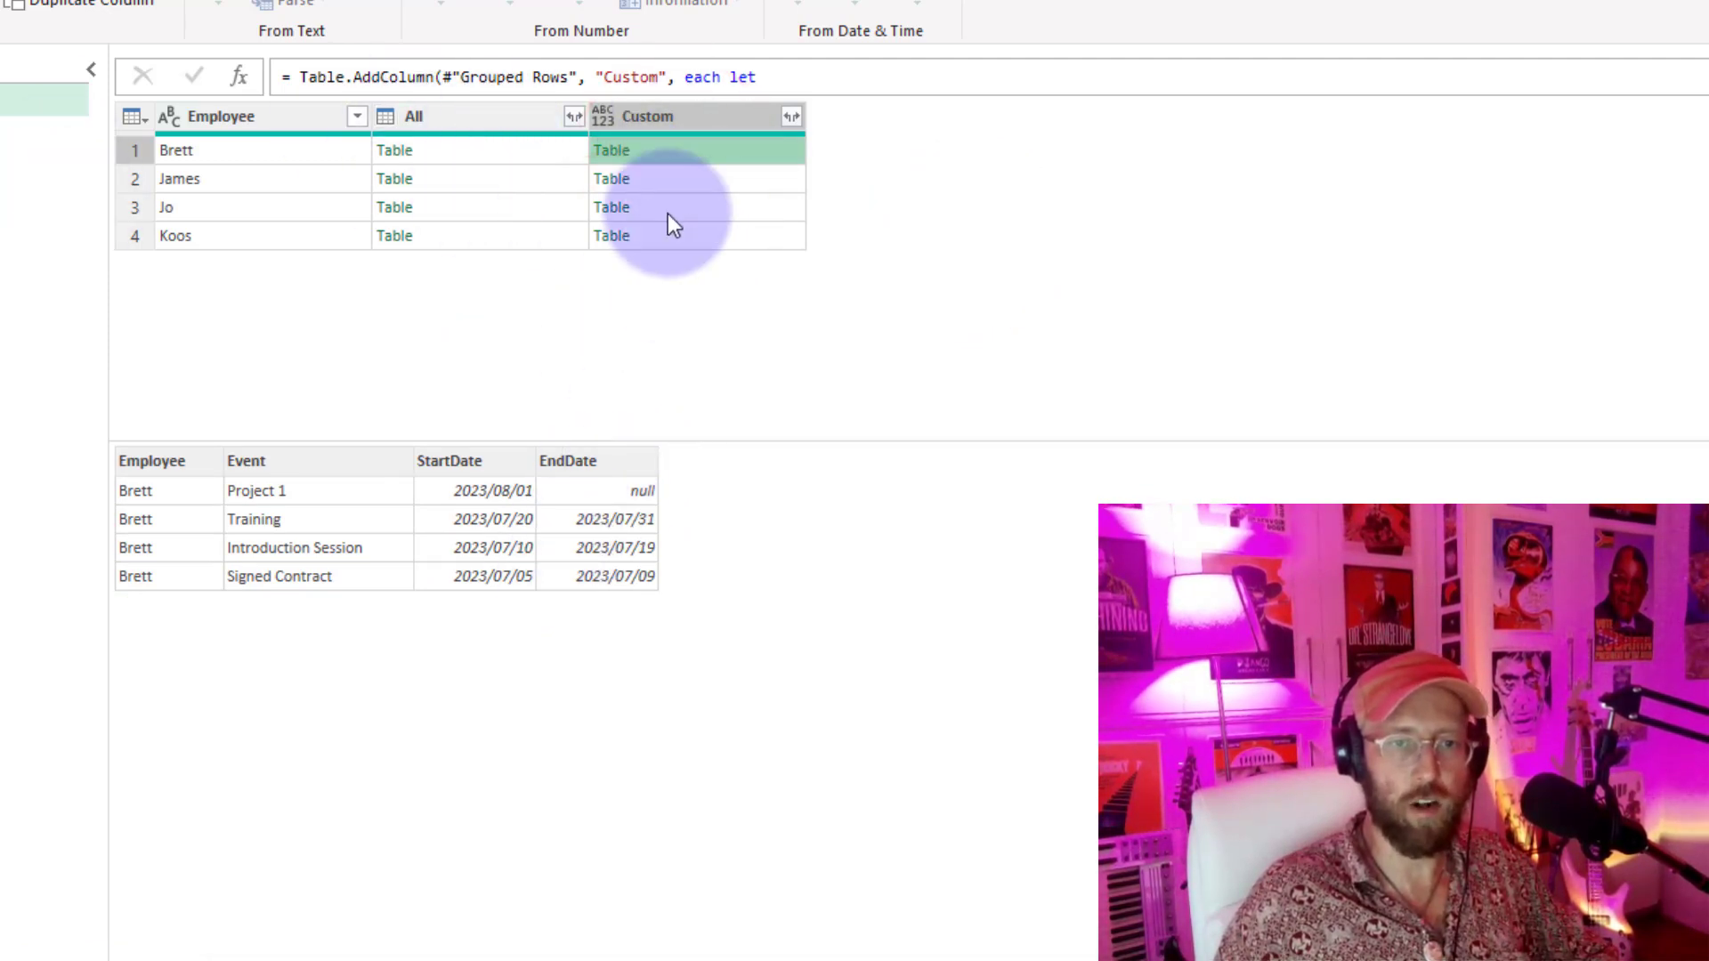
Step: Add a step = Table.Combine(#"Added Custom"[Custom]) merging all employees' tables into 20 rows
click(239, 78)
text(tablec)
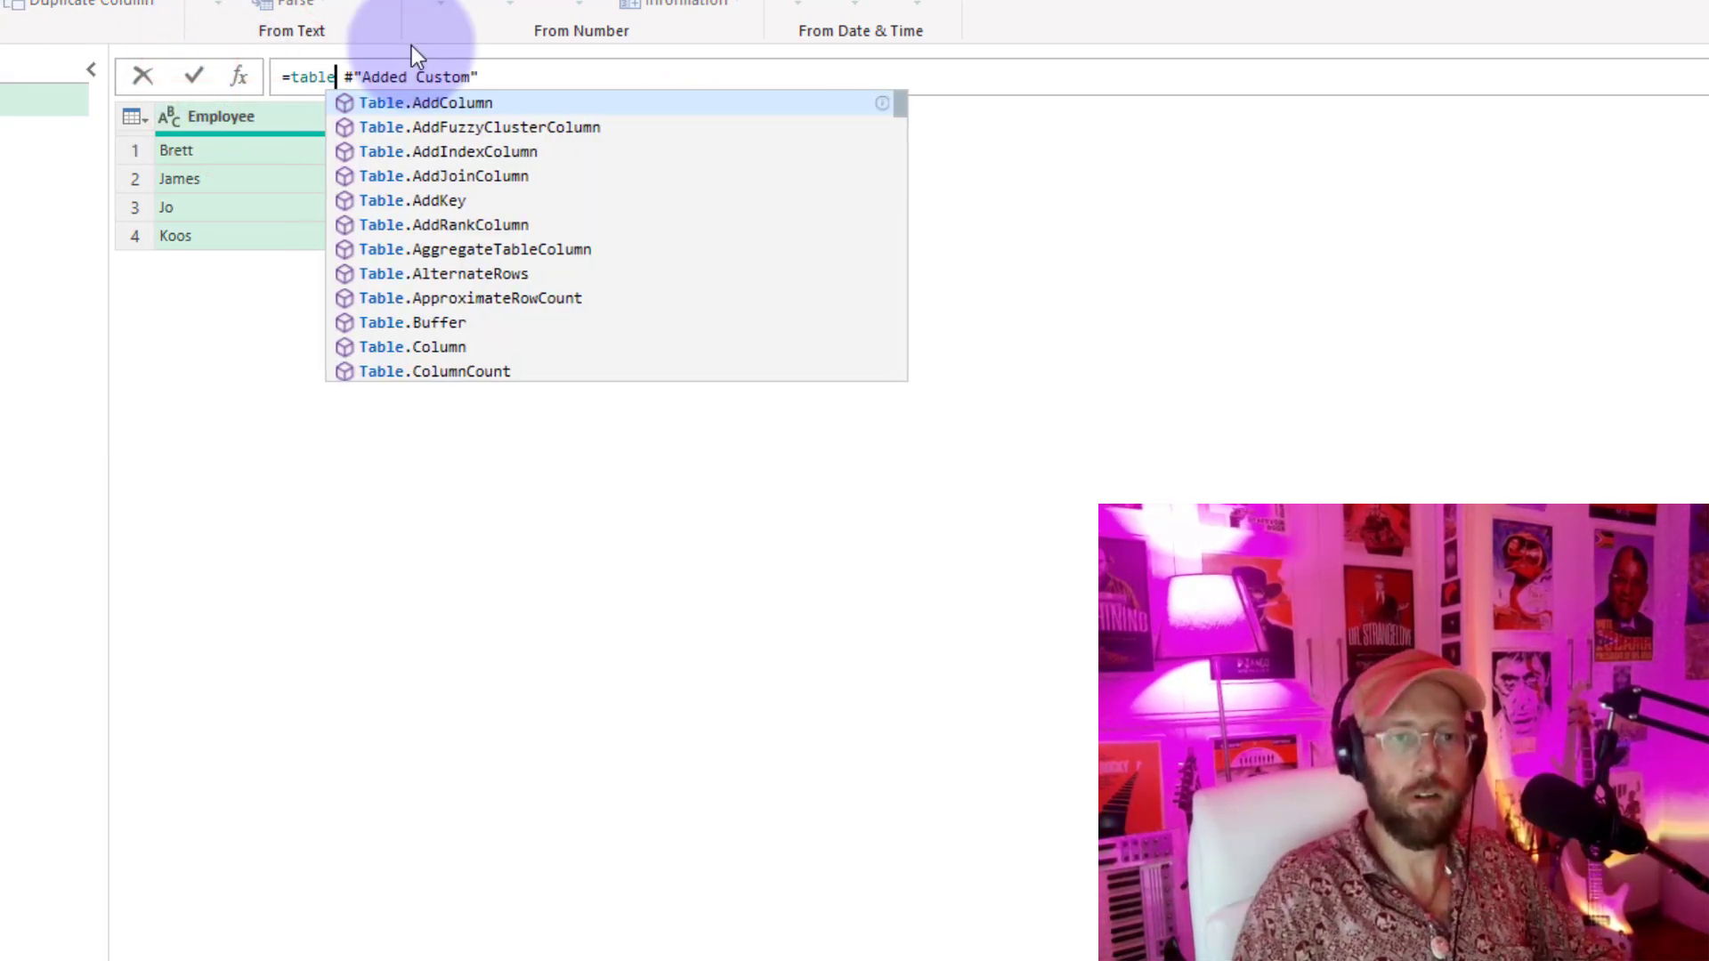
text(om)
key(Tab)
text(()
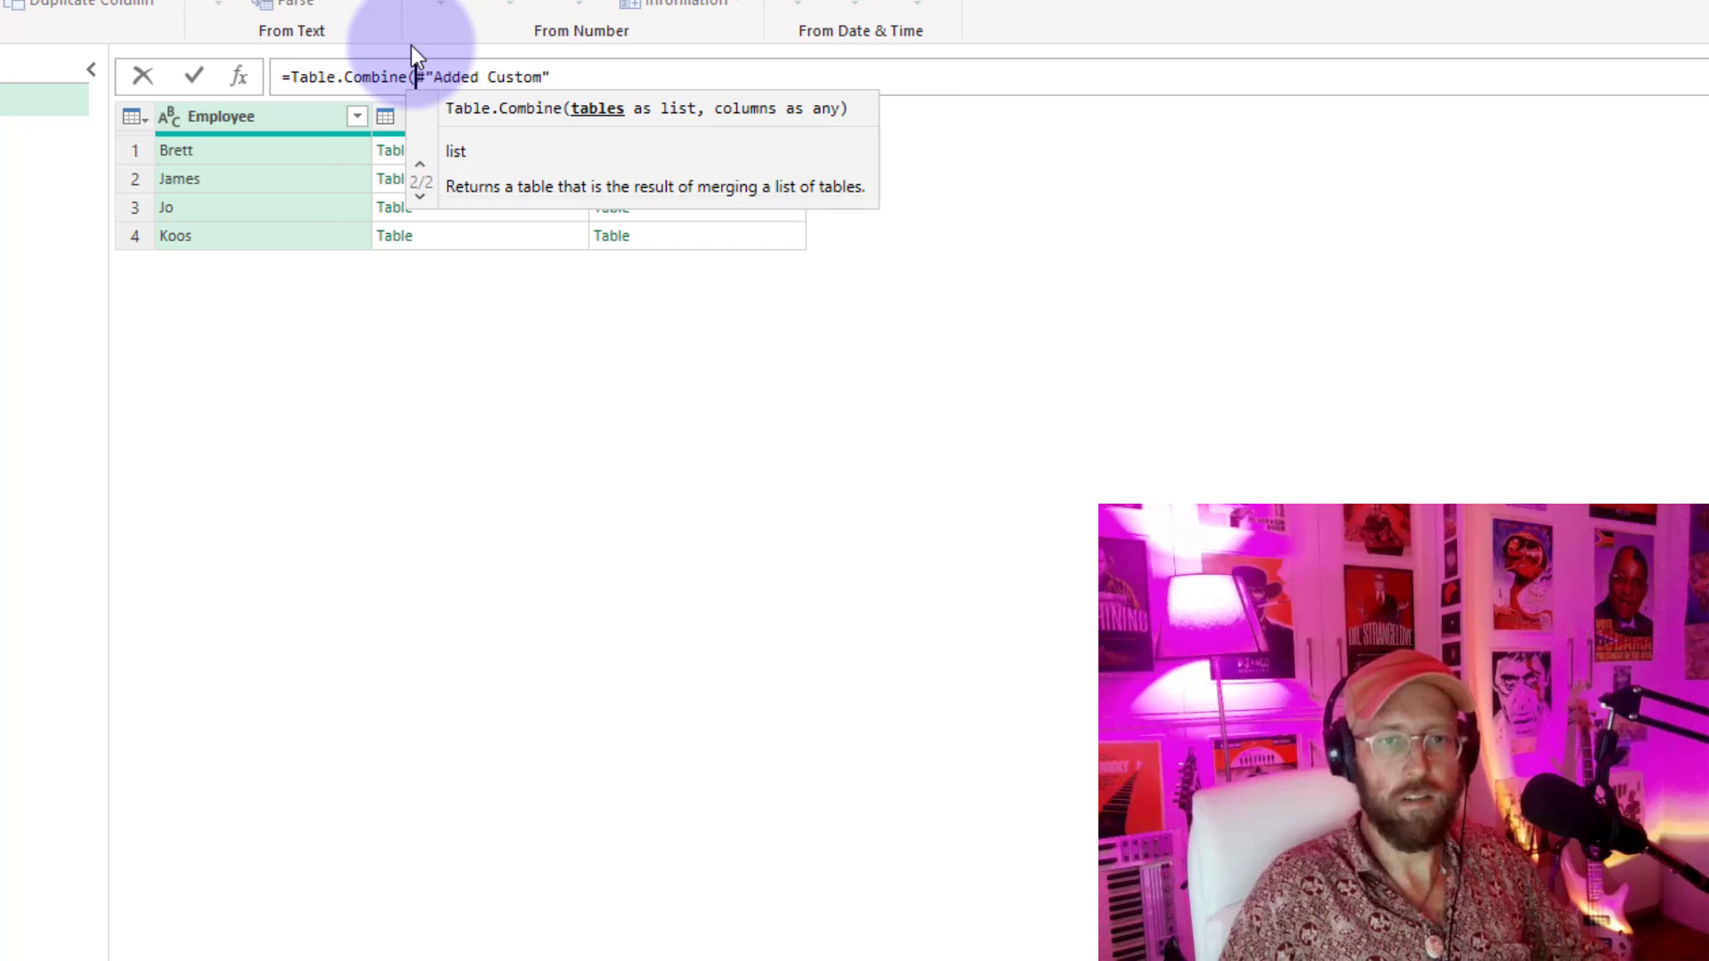
key(End)
text([Cust)
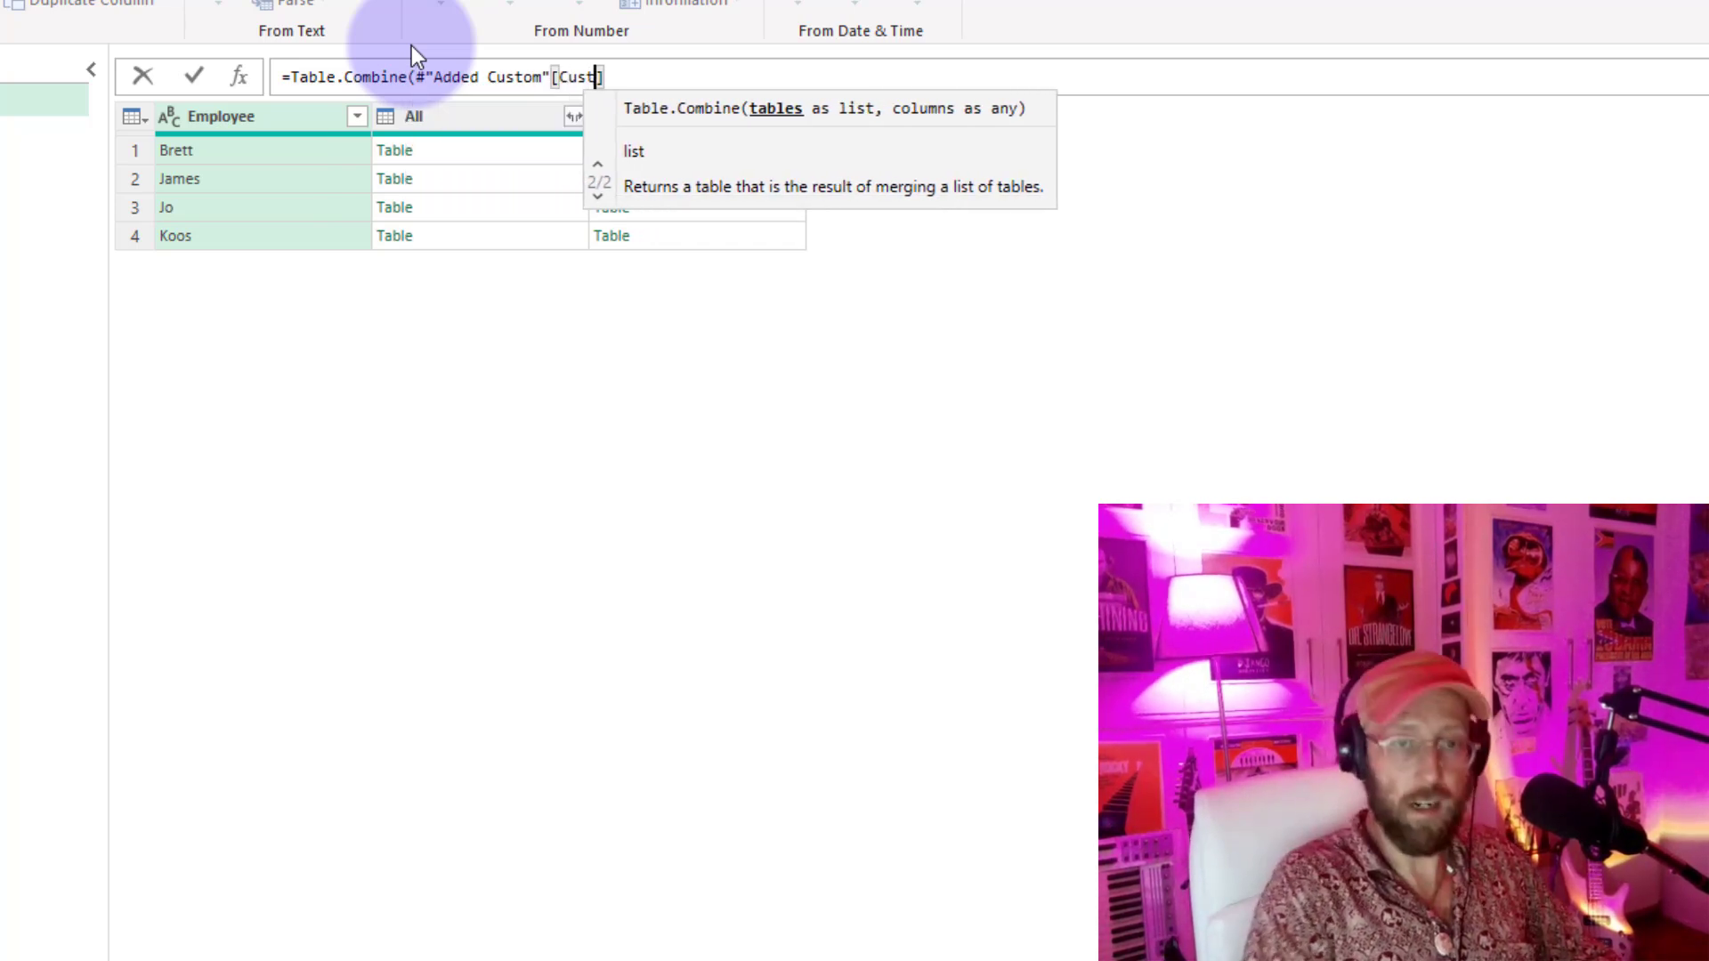
text(om)
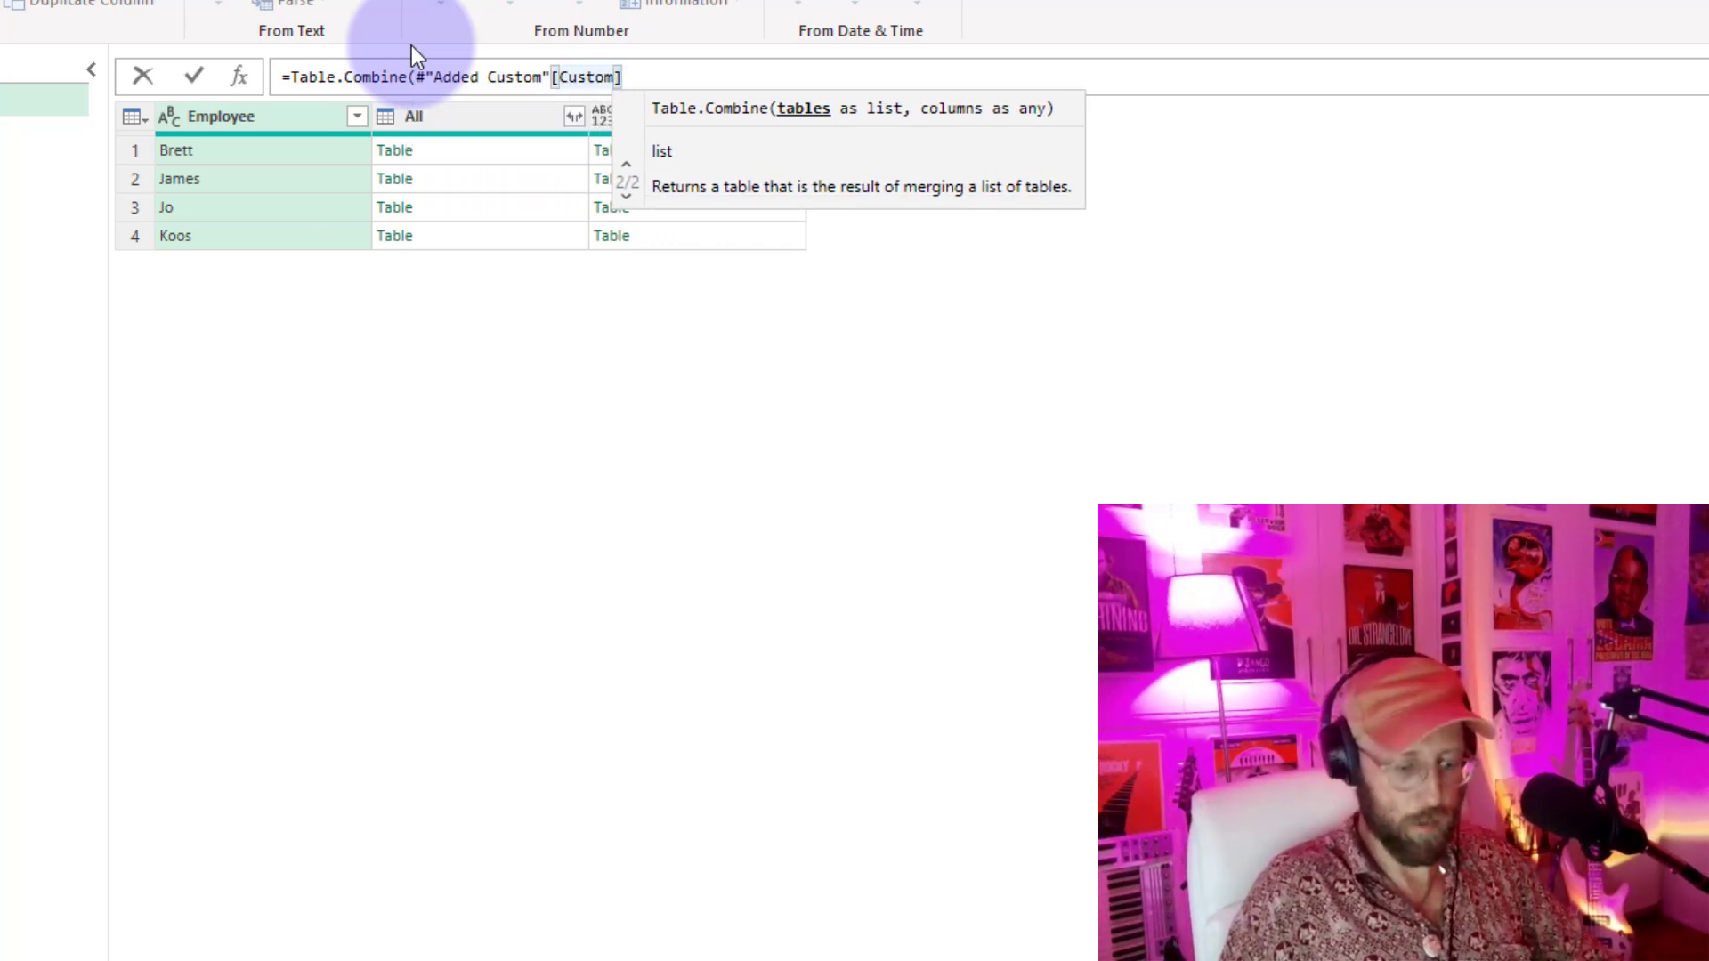
text(]))
key(Return)
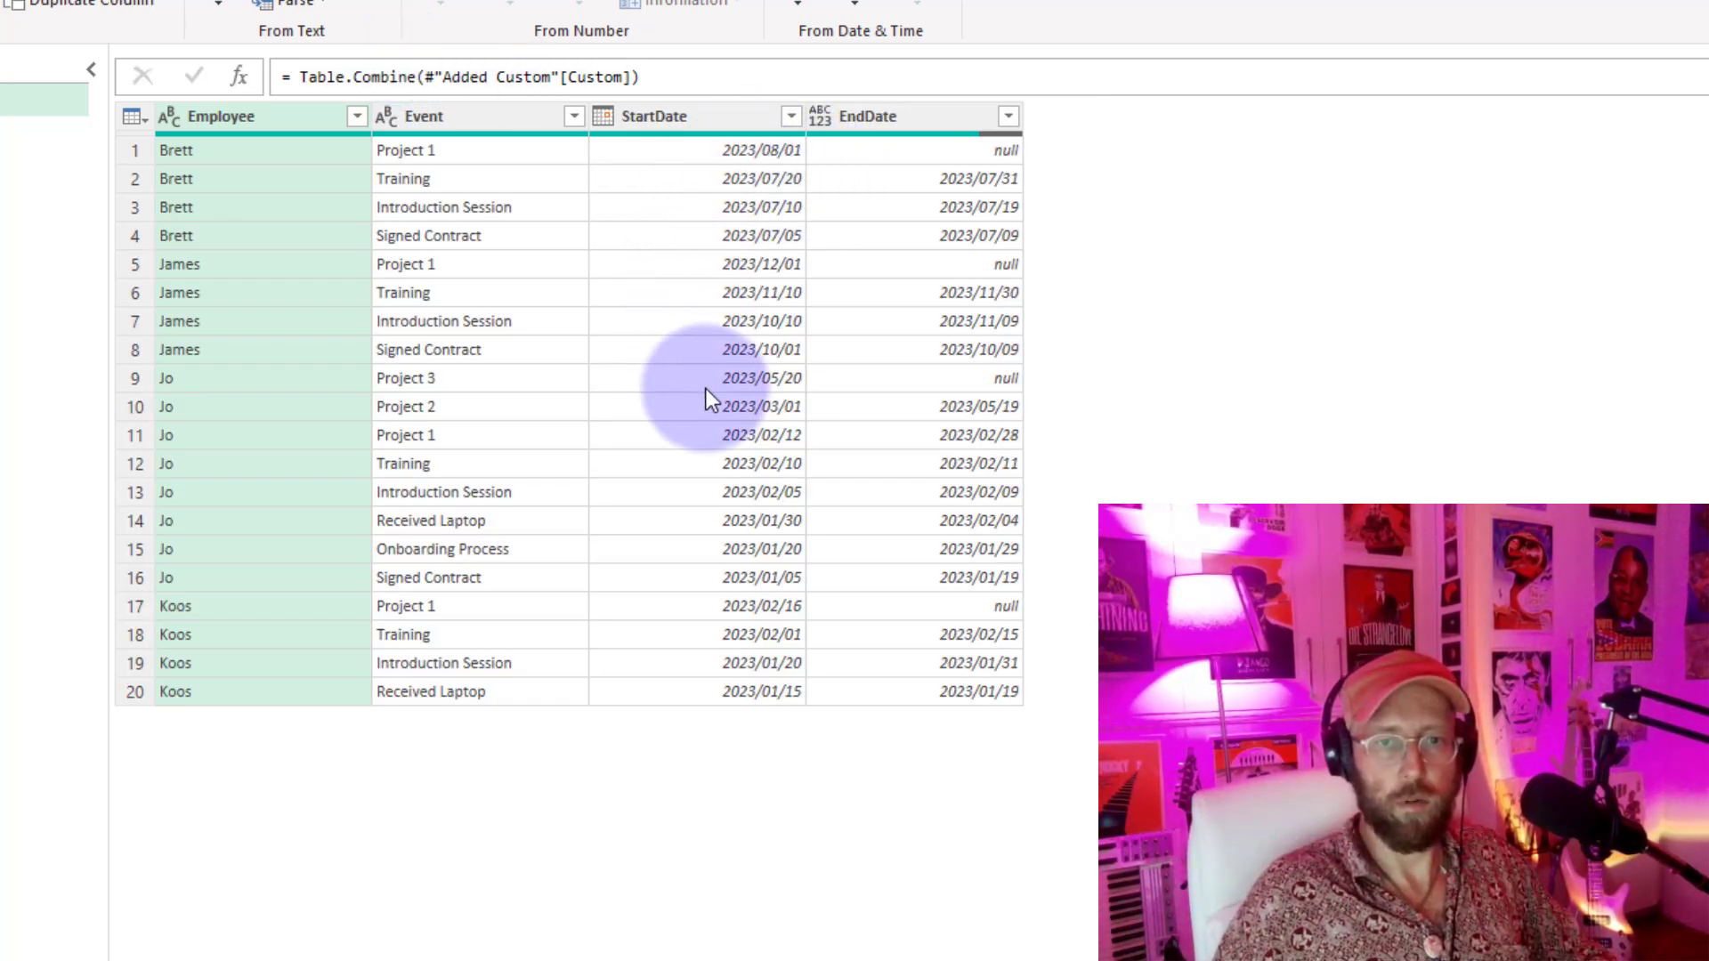
Step: Set the EndDate column's data type to Date
click(913, 116)
click(16, 34)
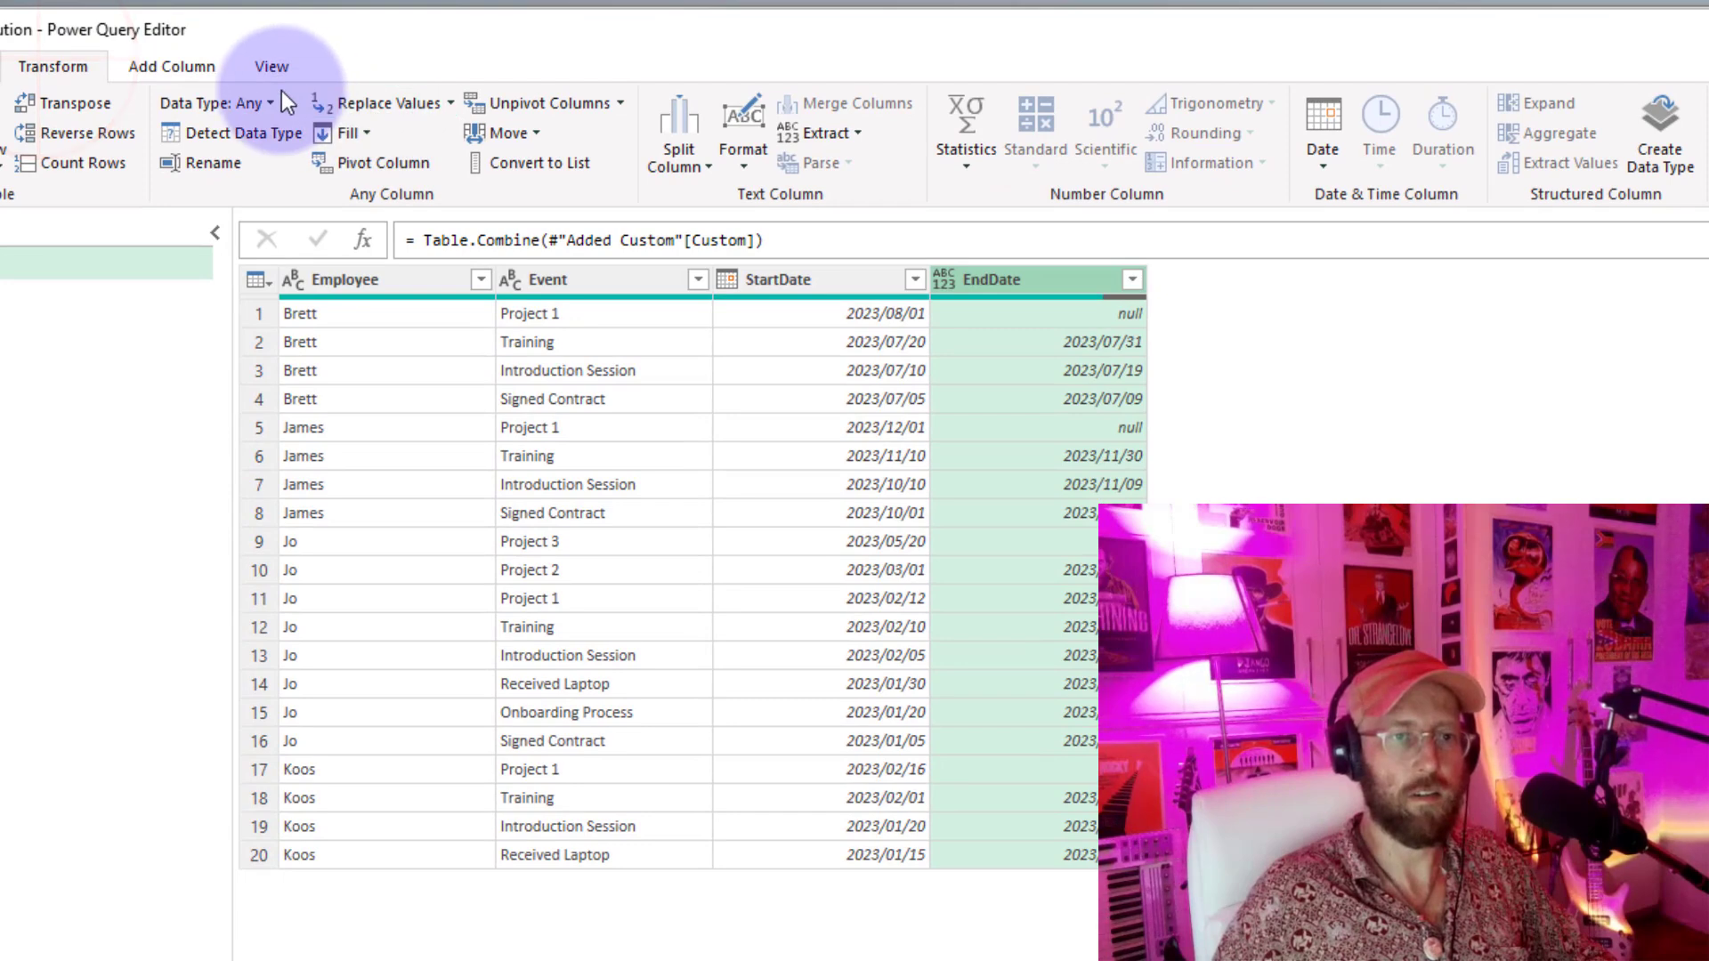
click(267, 100)
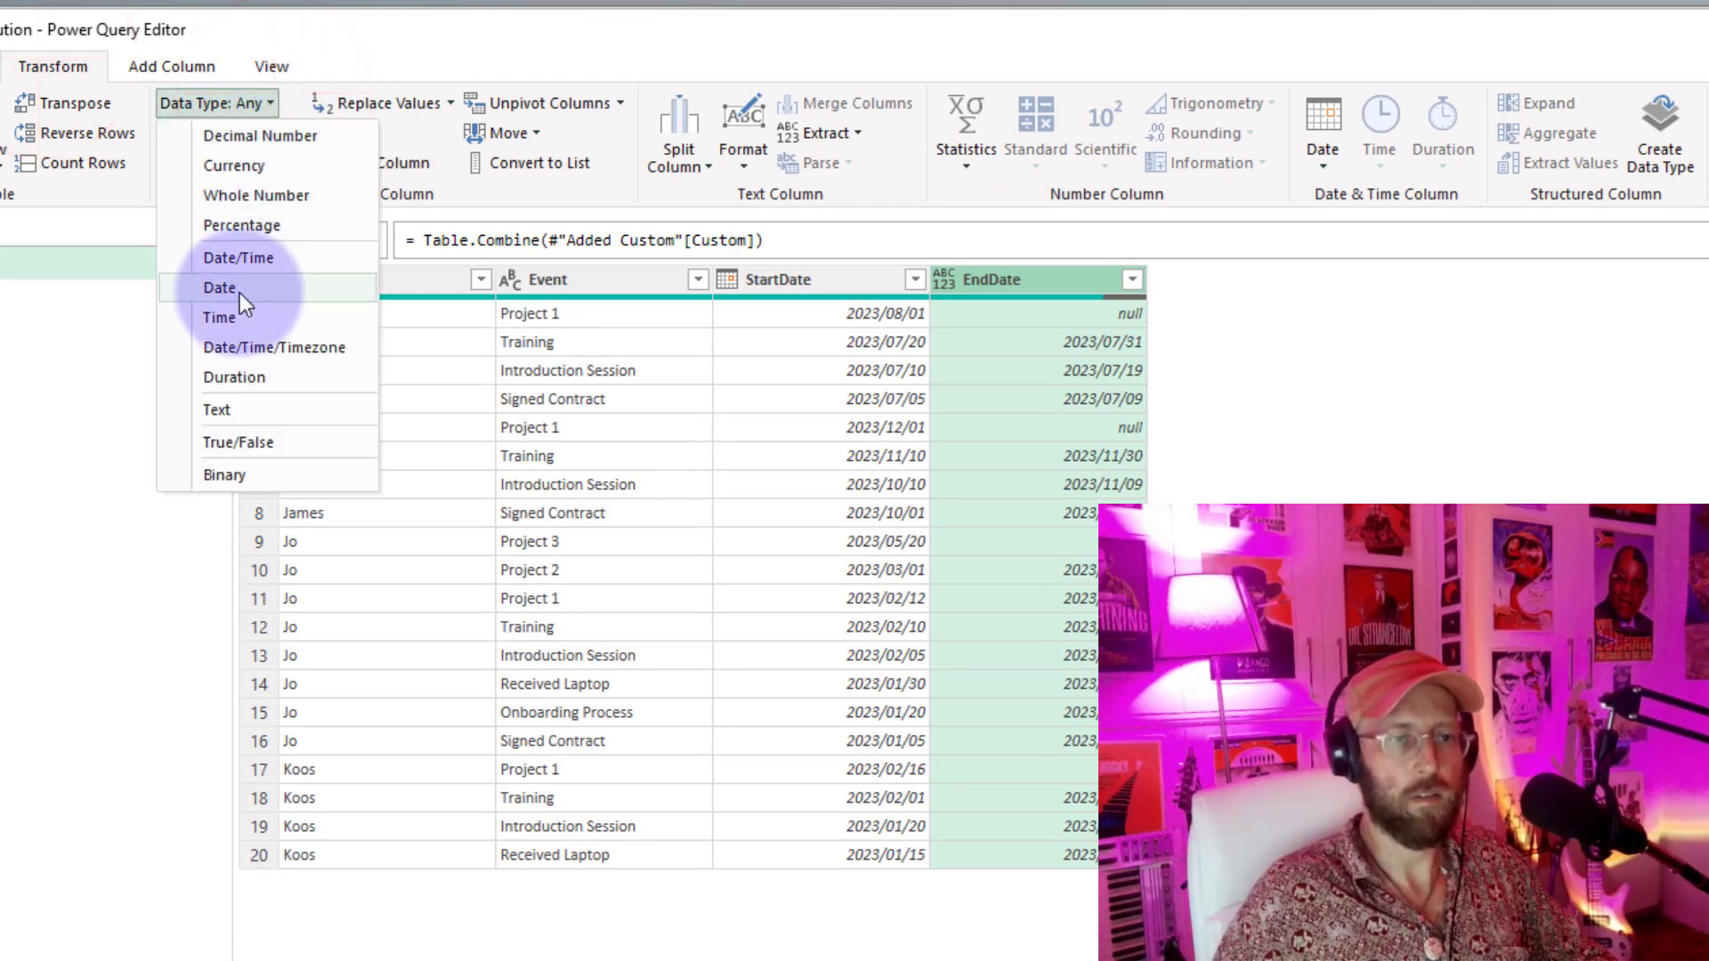
click(239, 303)
Step: Check StartDate and EndDate values in rows 1 and 2, including the open-ended null EndDate
click(907, 368)
click(878, 340)
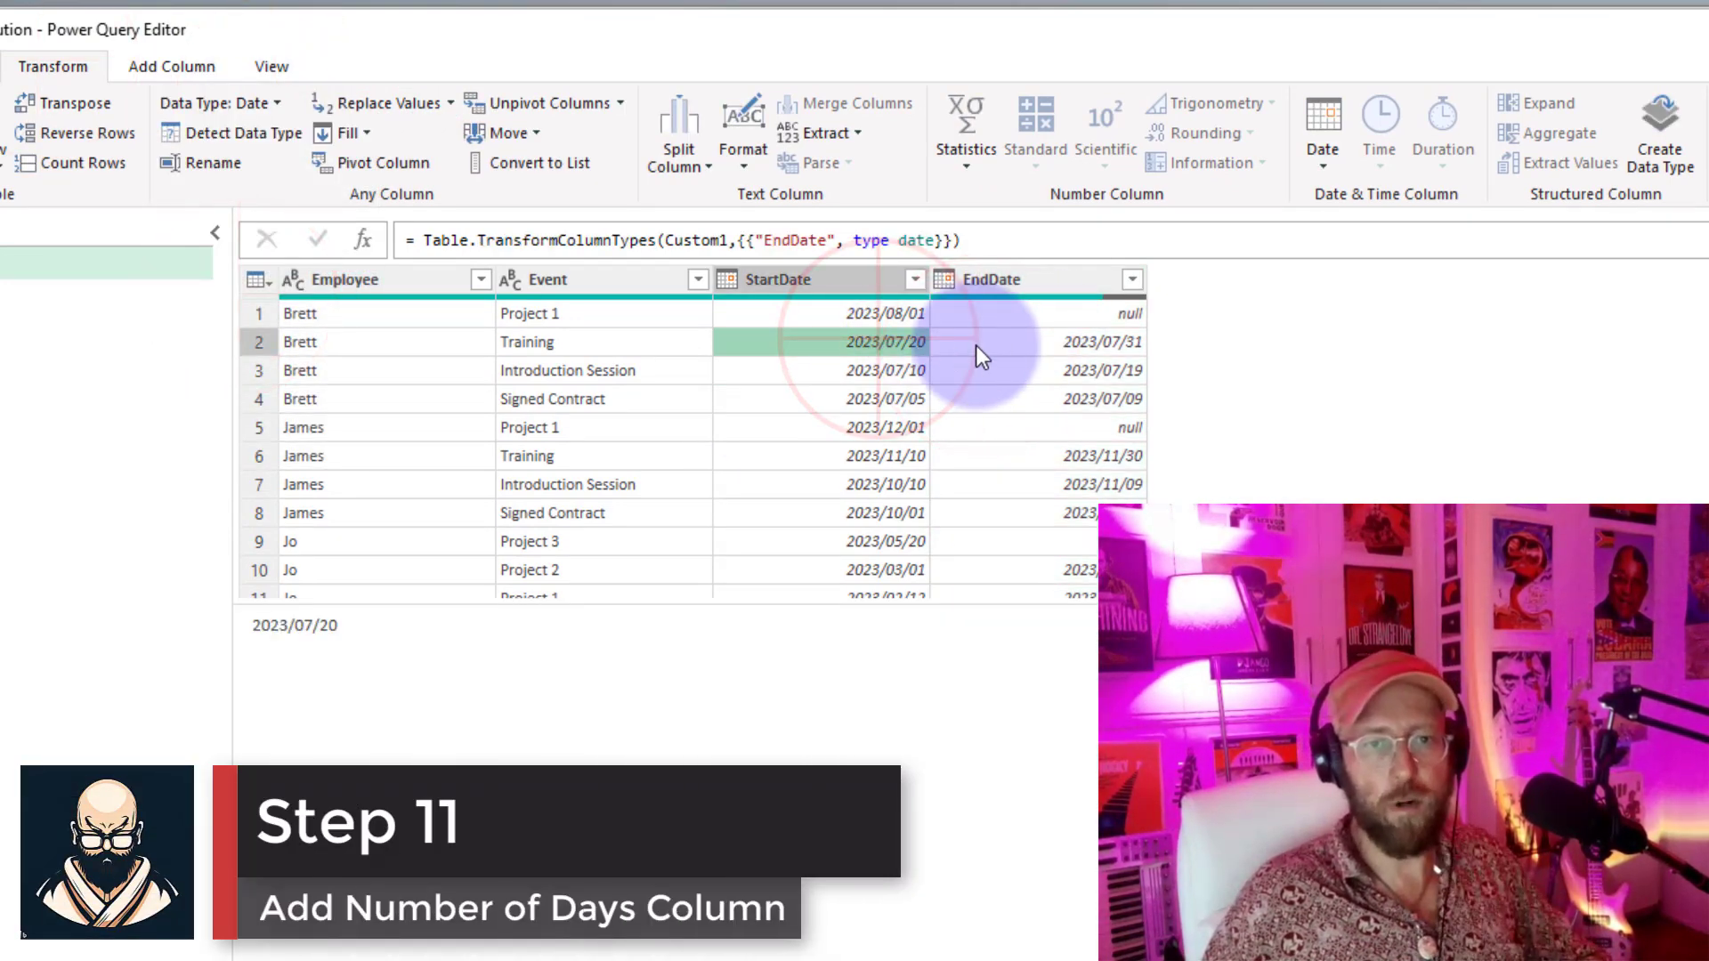
click(1057, 347)
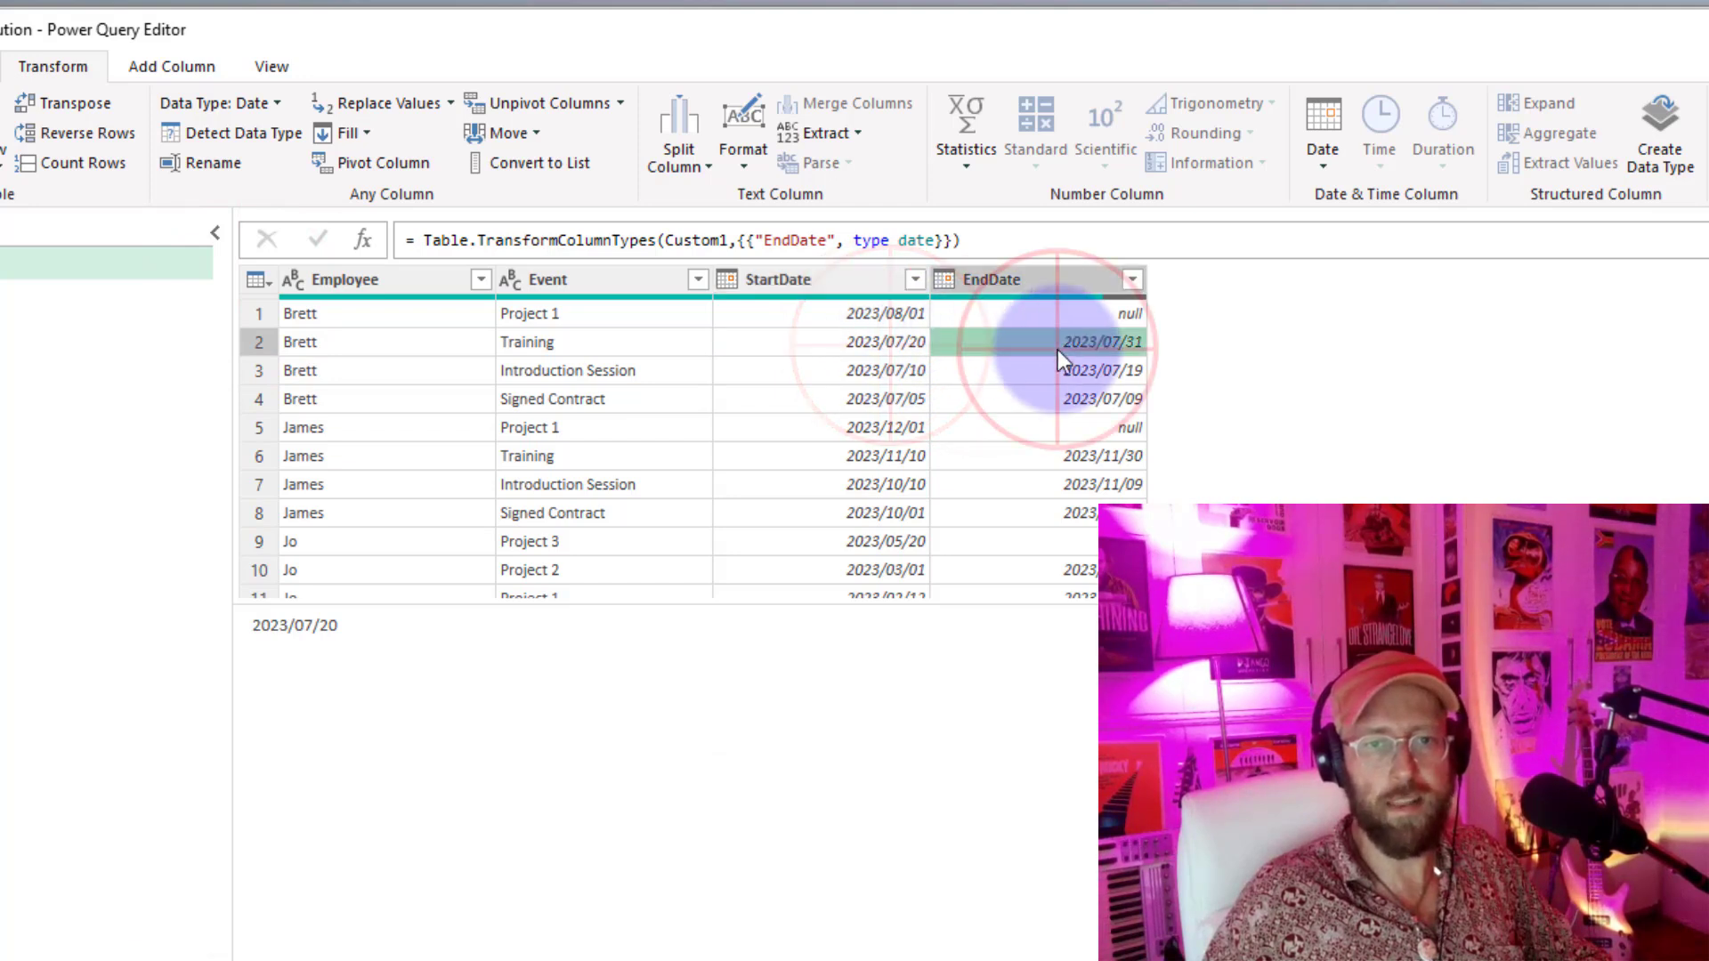
click(894, 318)
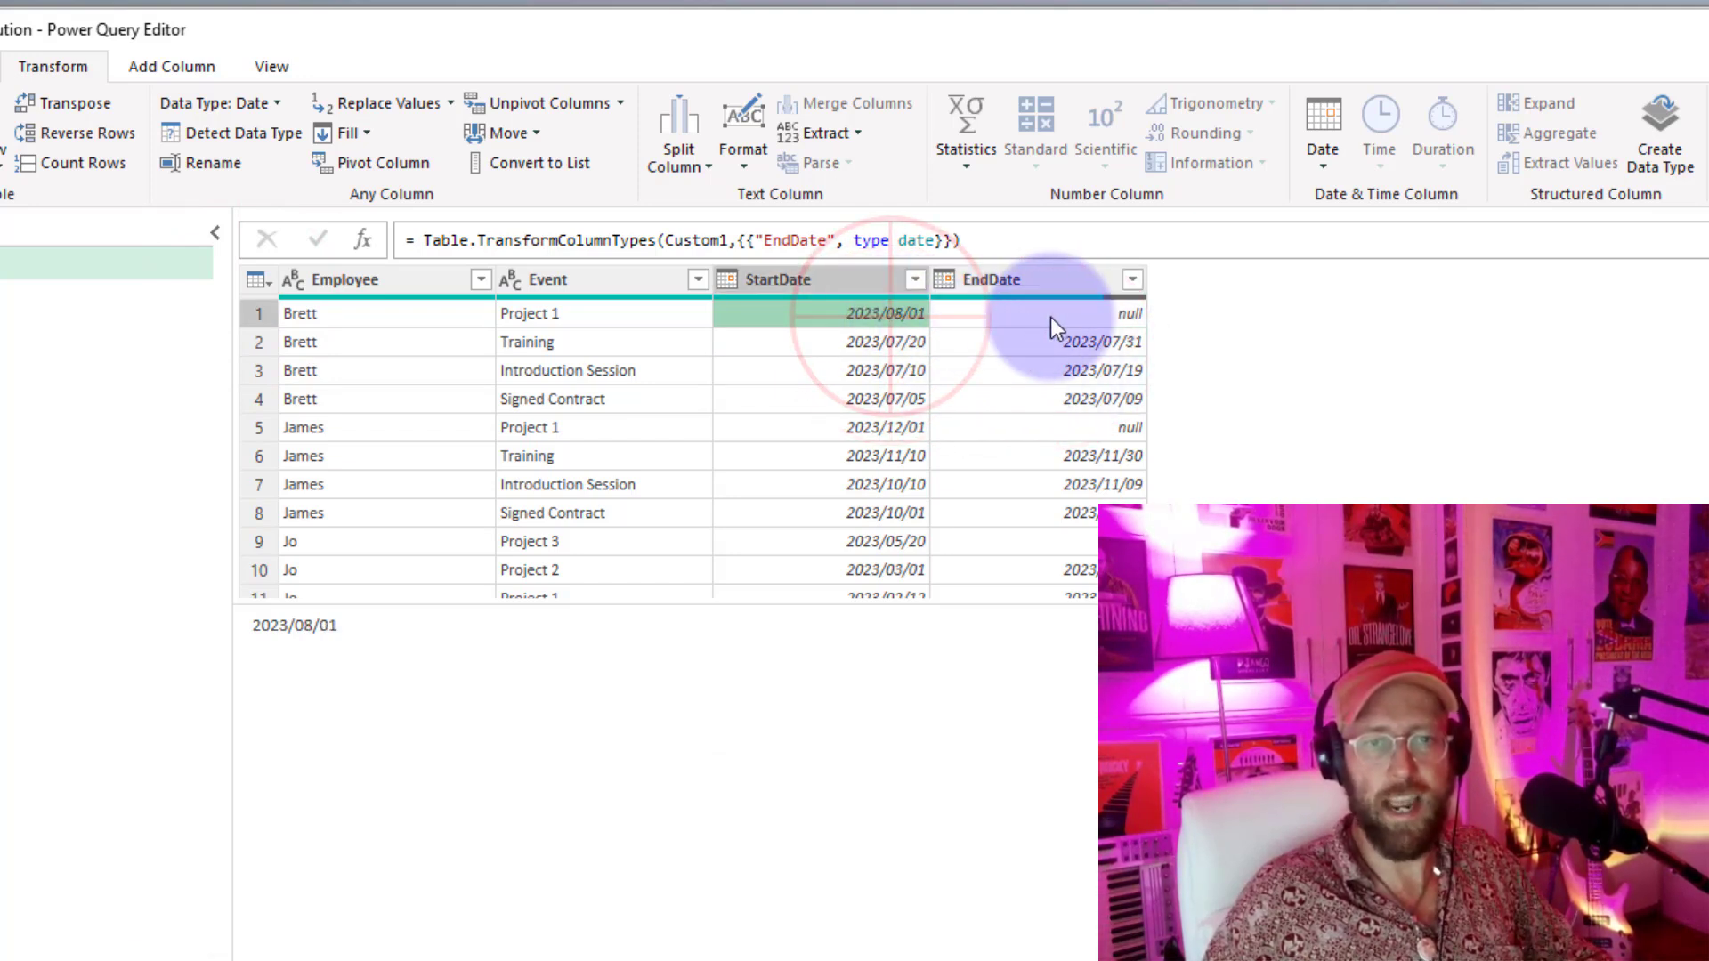
click(1093, 317)
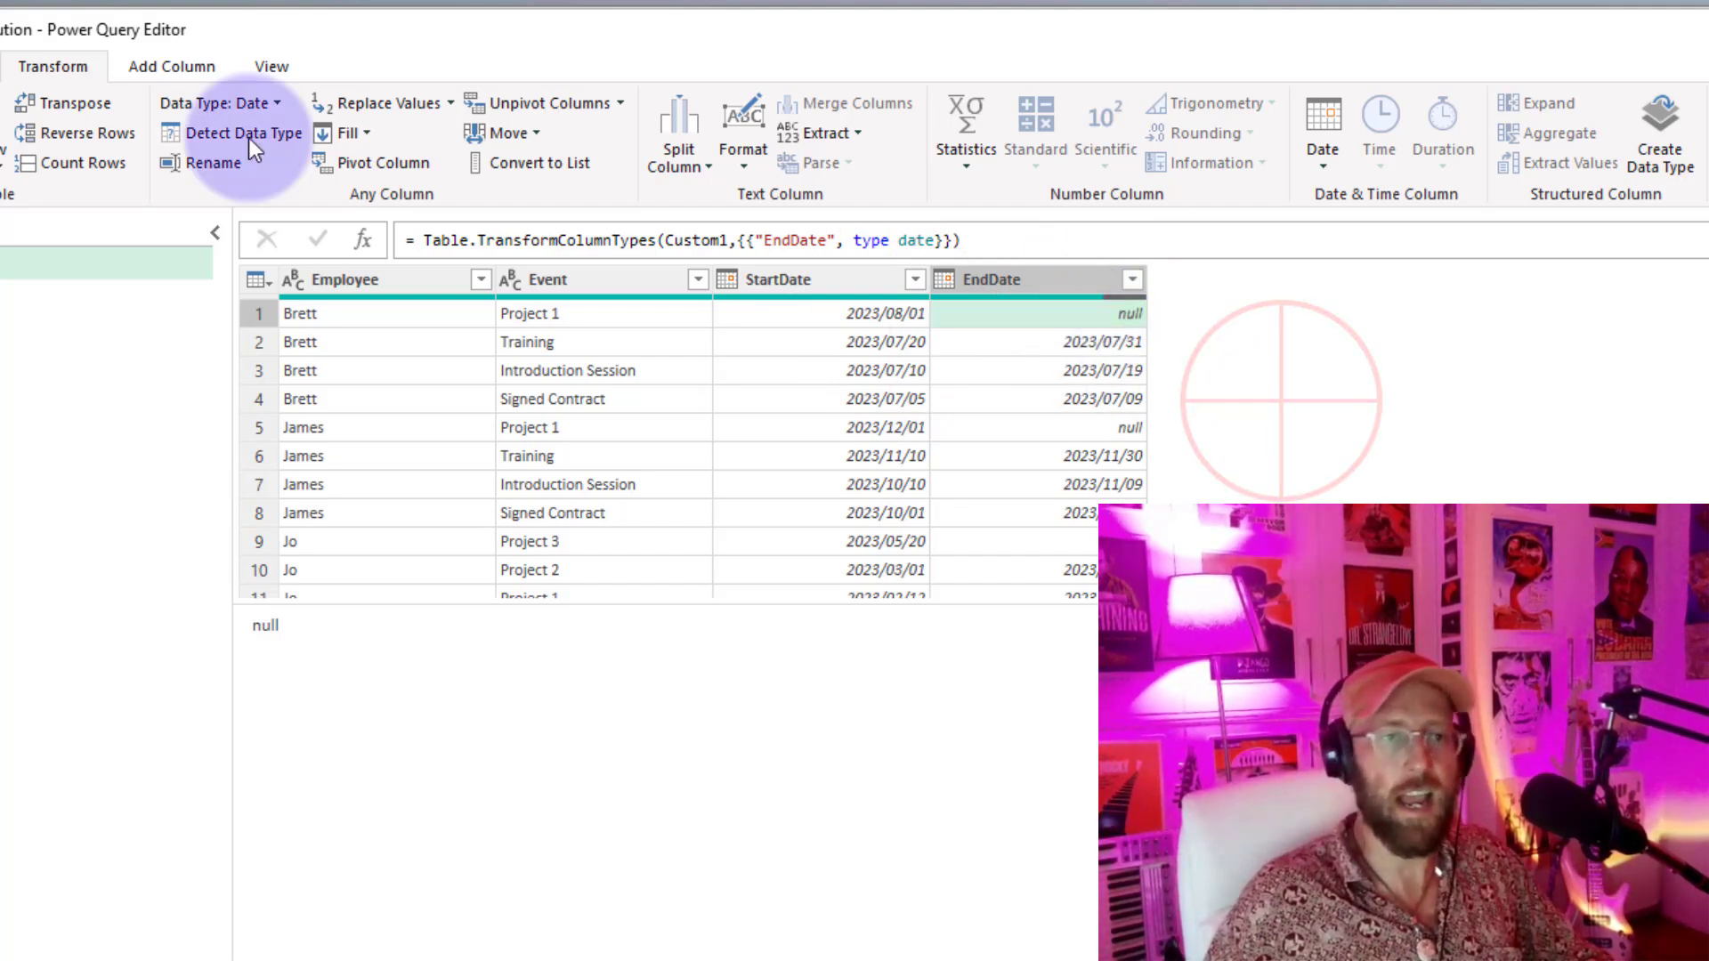
click(143, 71)
click(159, 137)
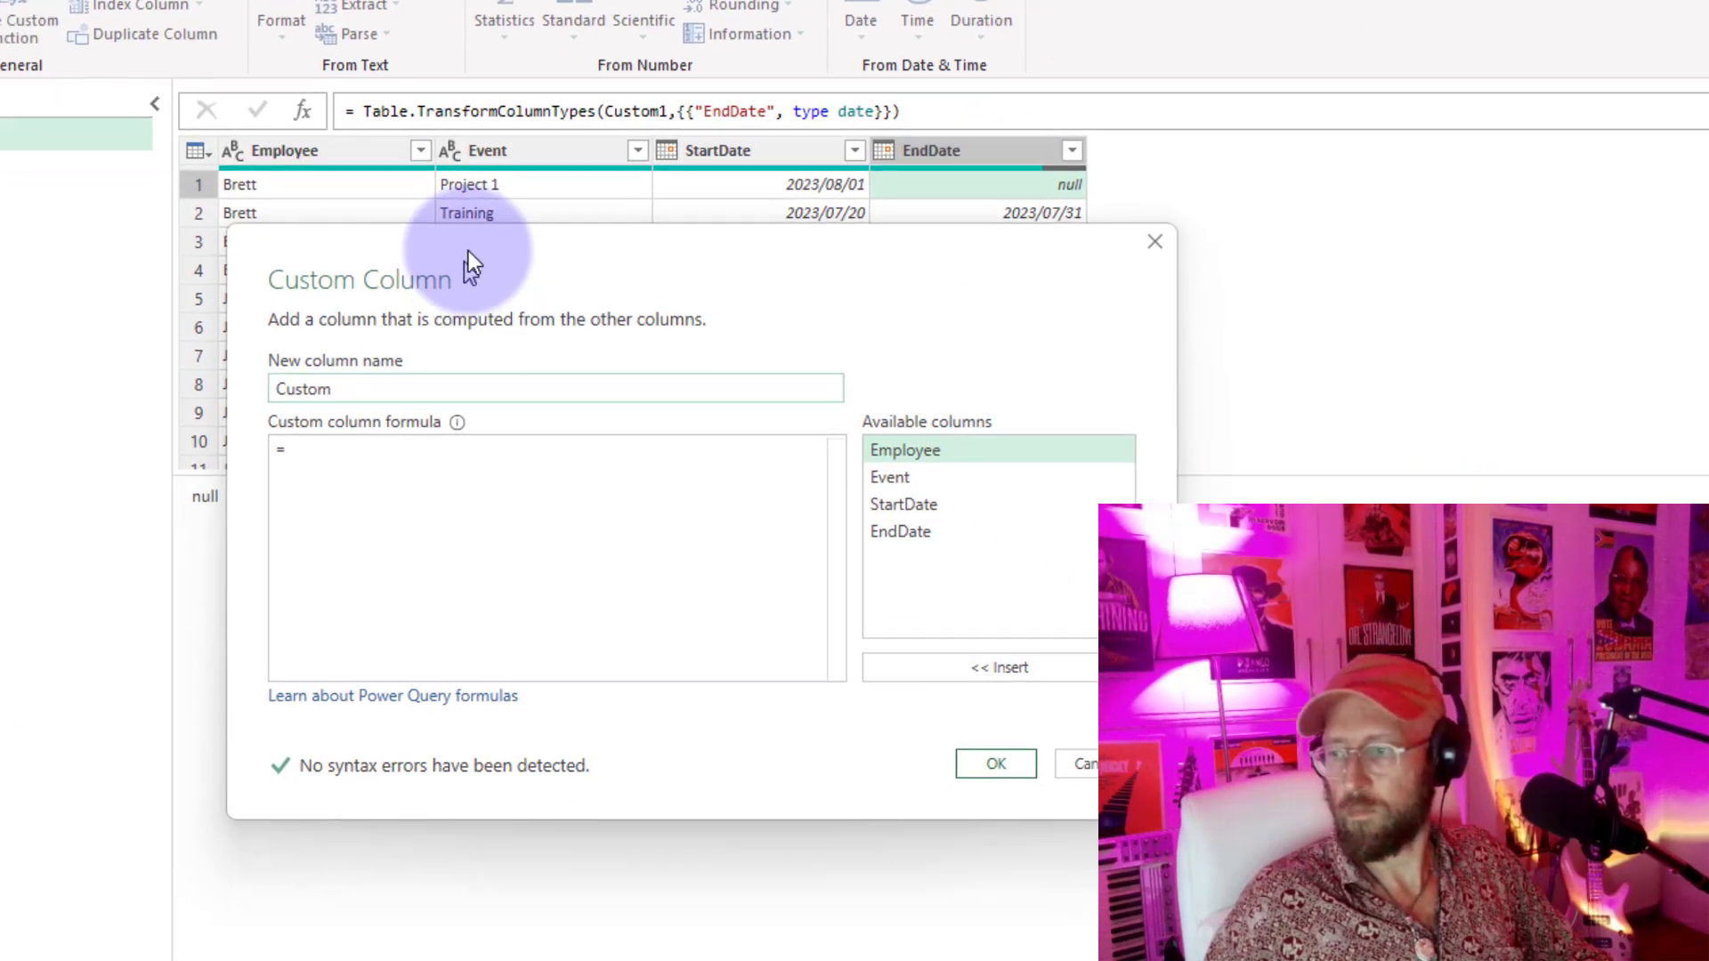
text(NrOfDays)
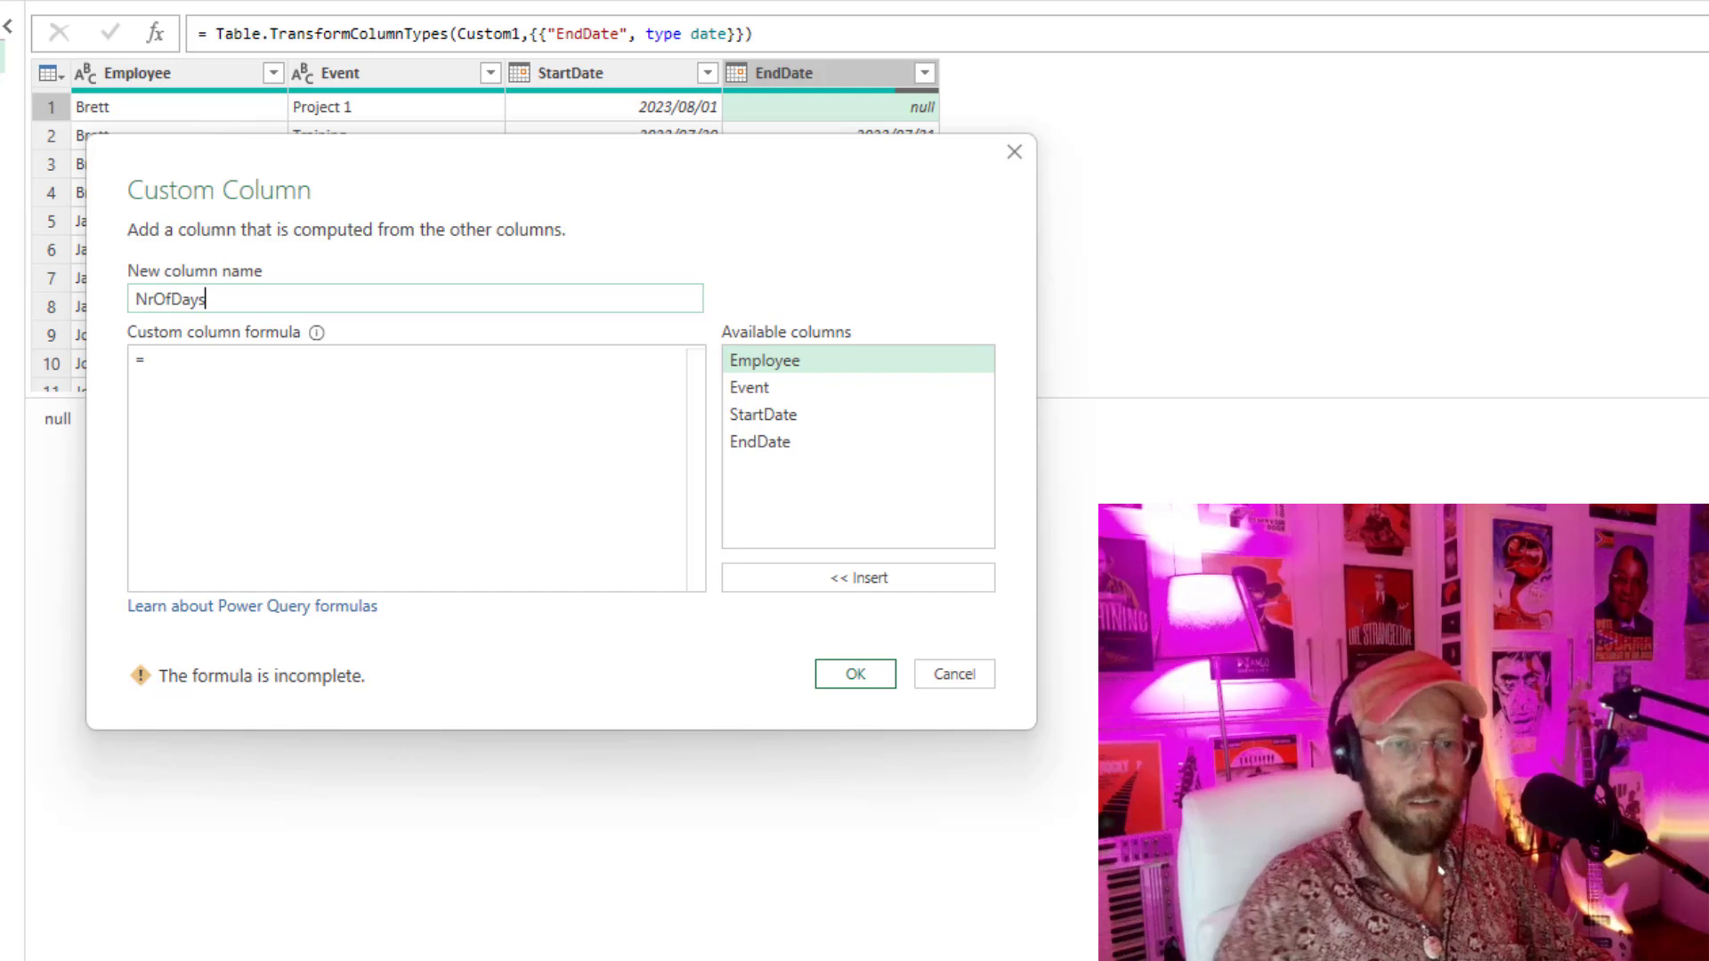
click(190, 352)
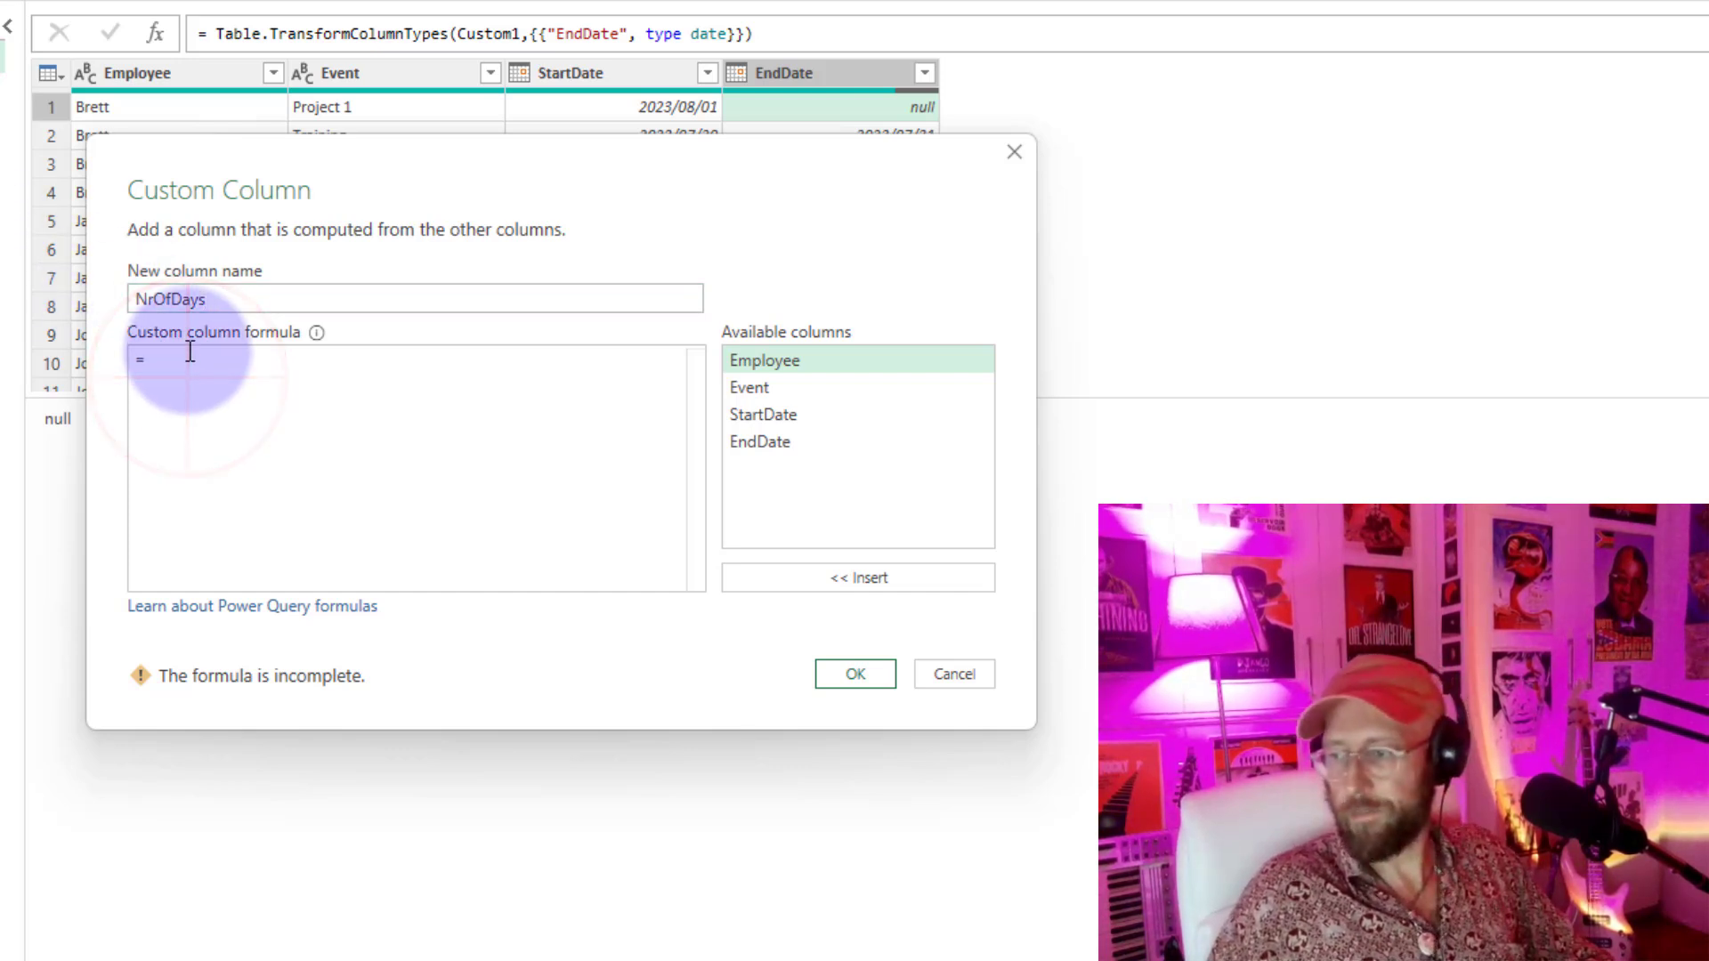
text(dura)
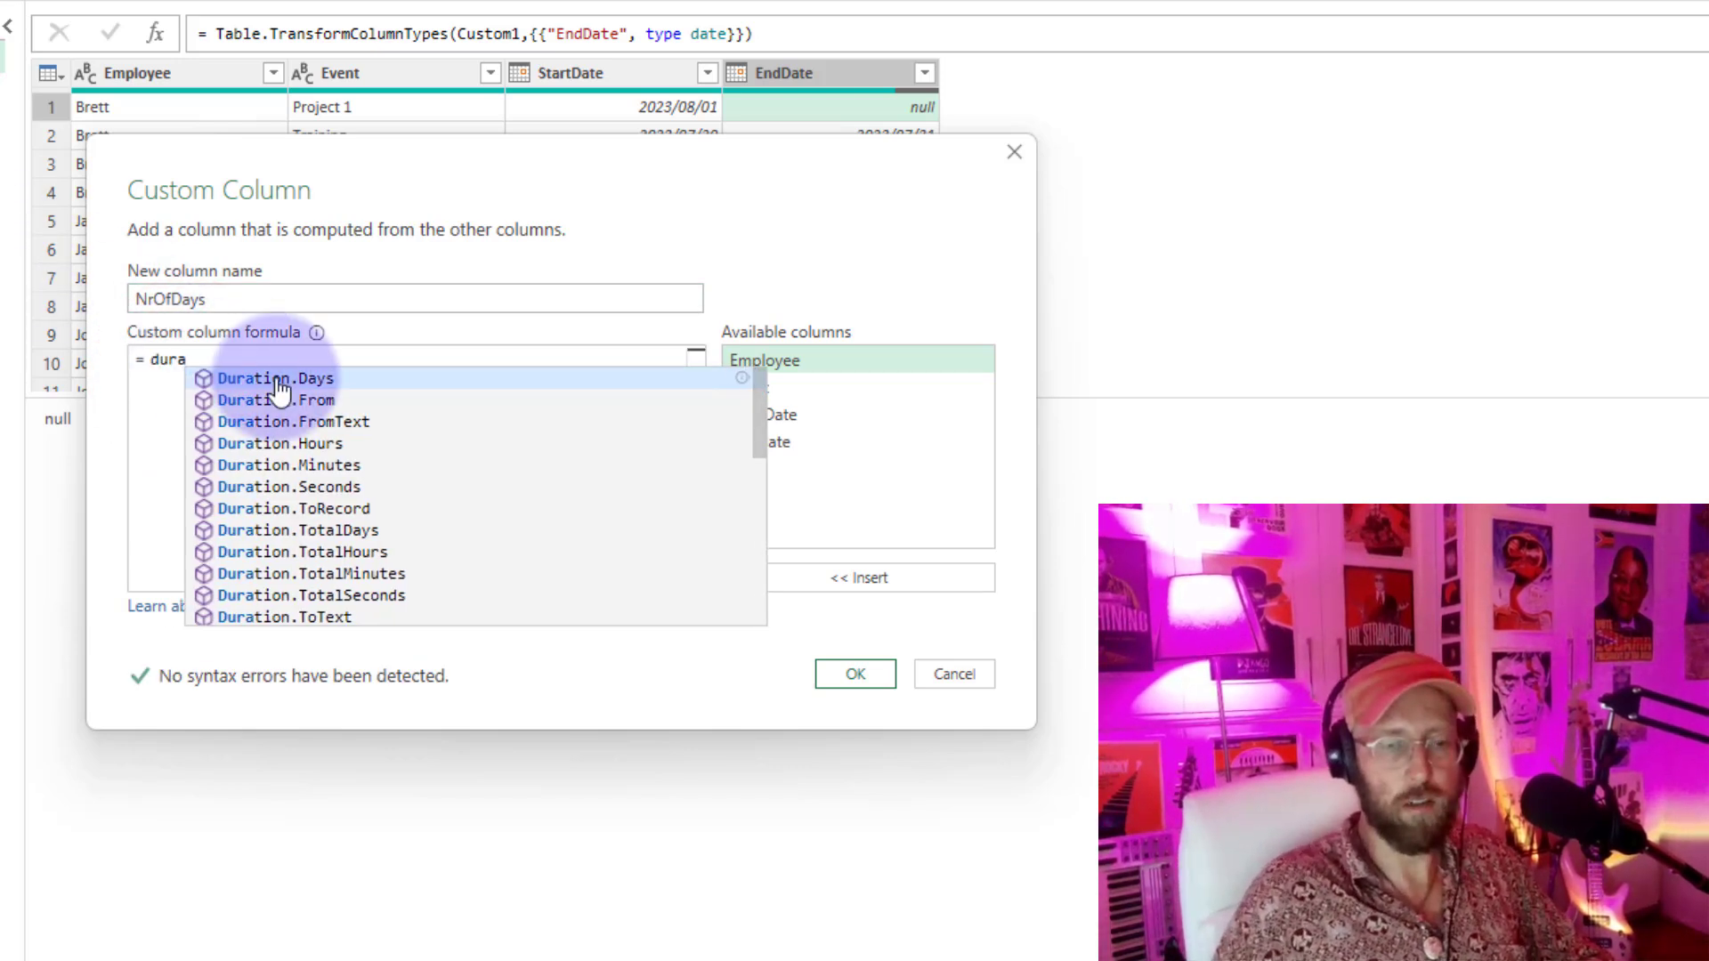
click(303, 393)
text(()
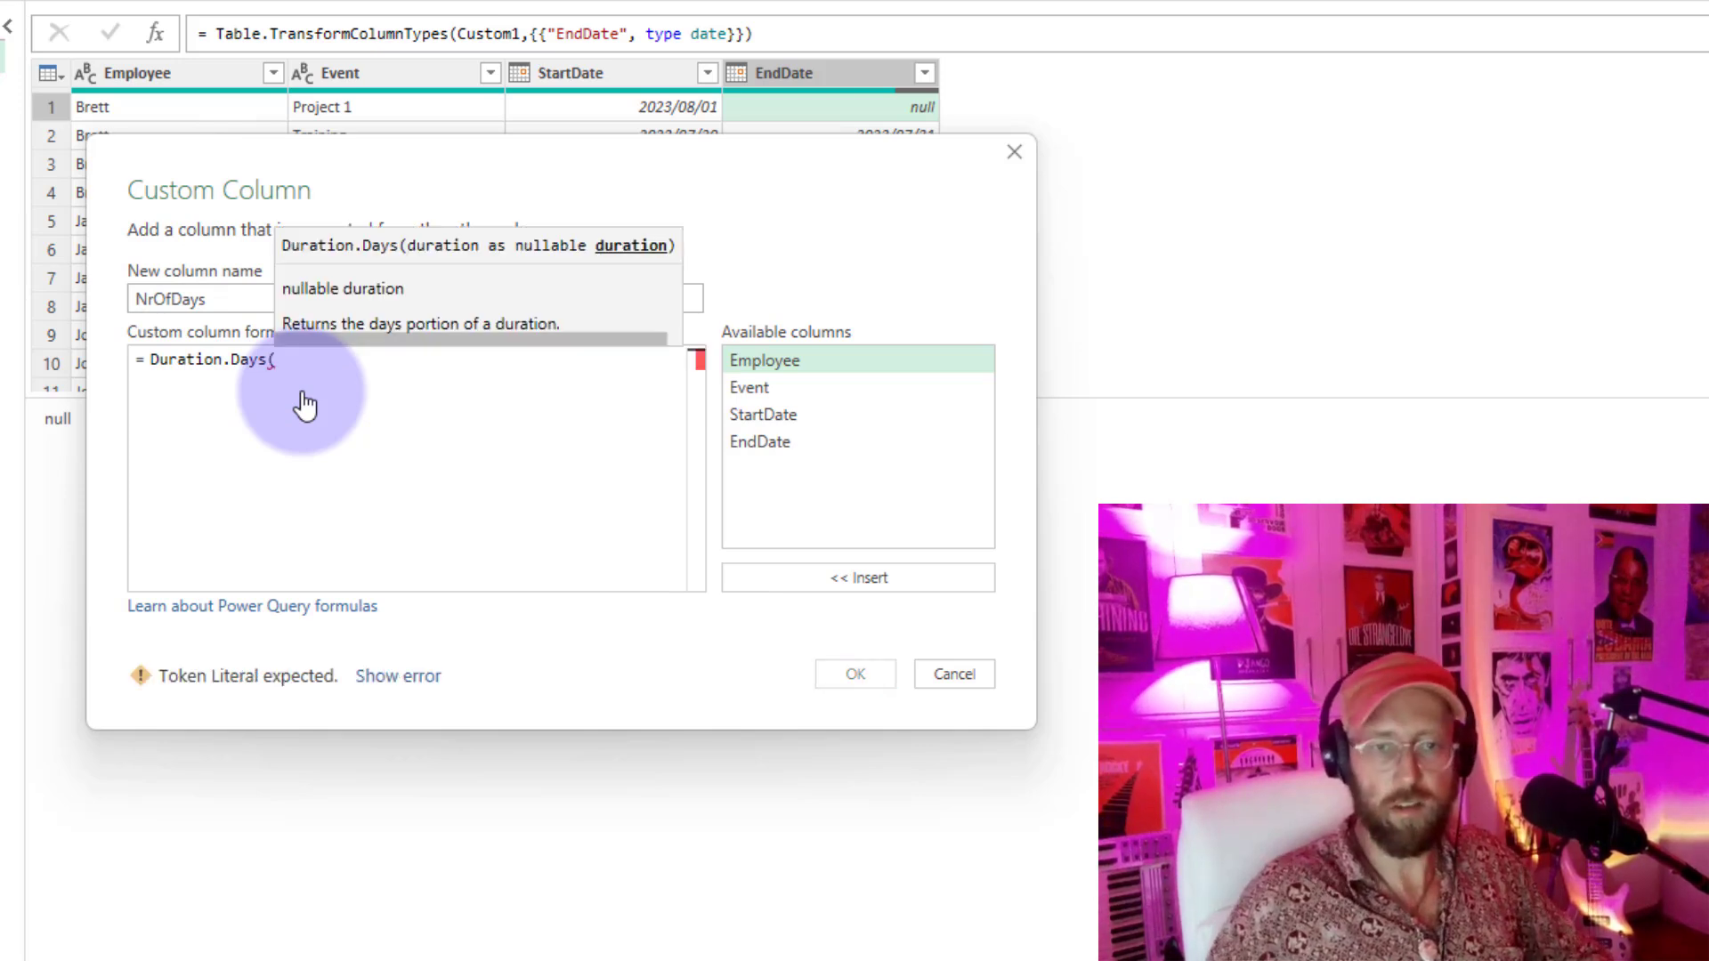
double_click(765, 441)
text(-)
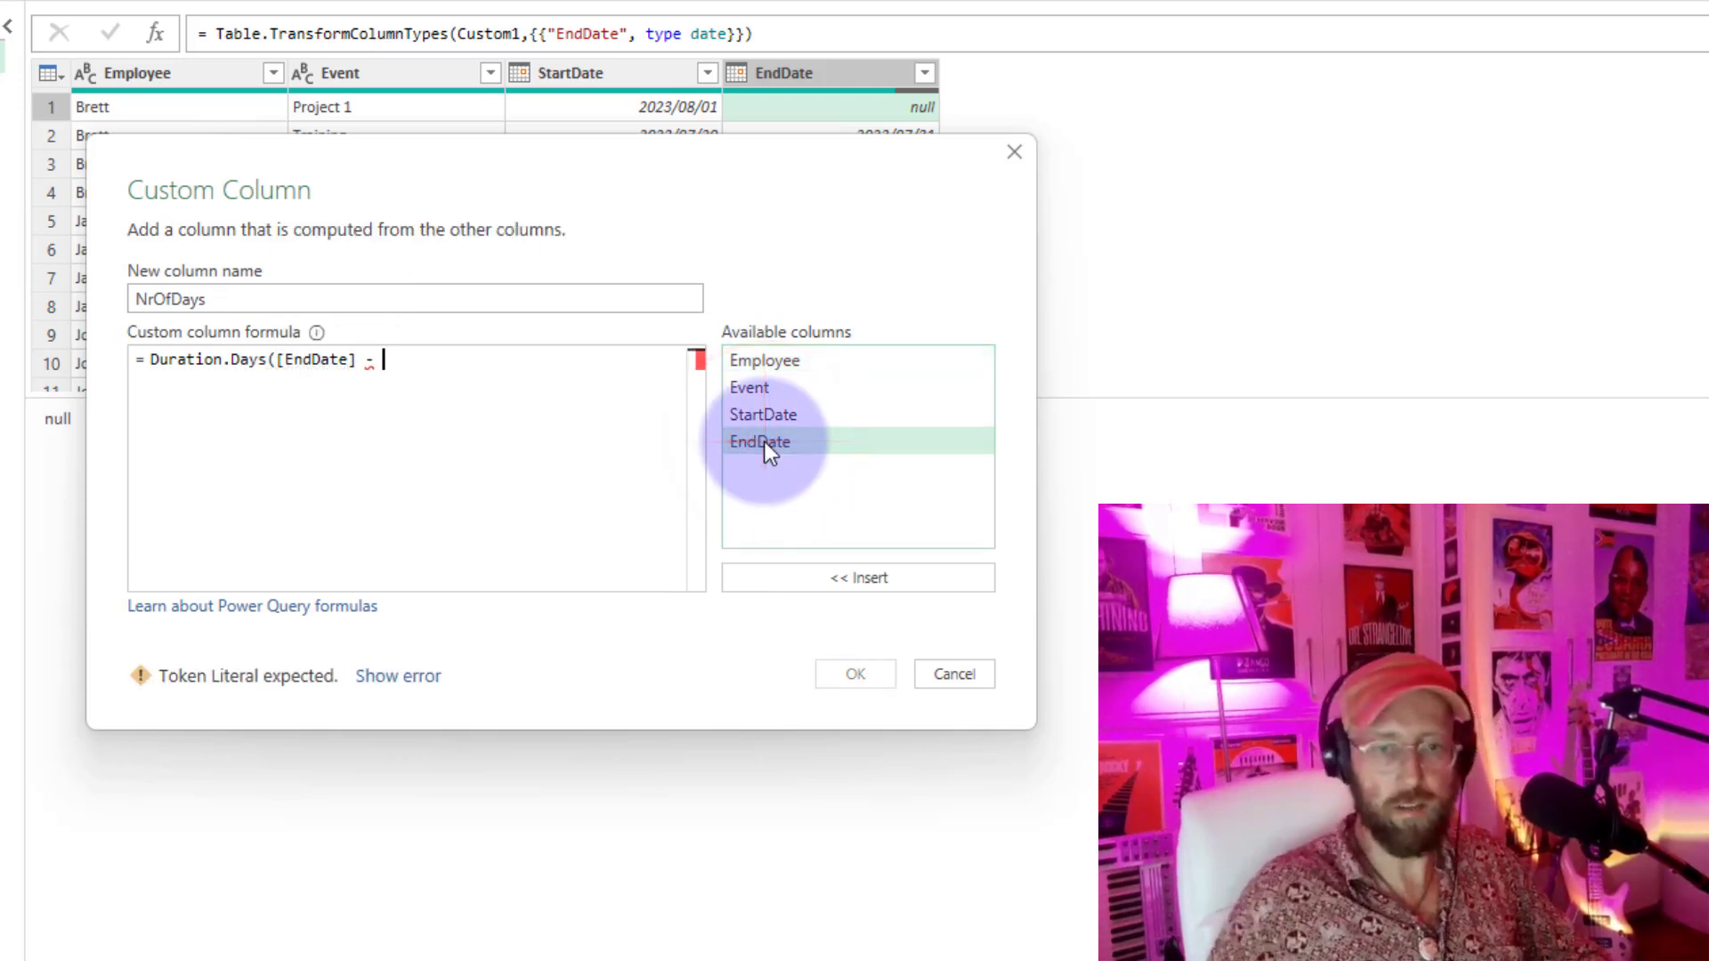
double_click(768, 411)
text())
click(854, 674)
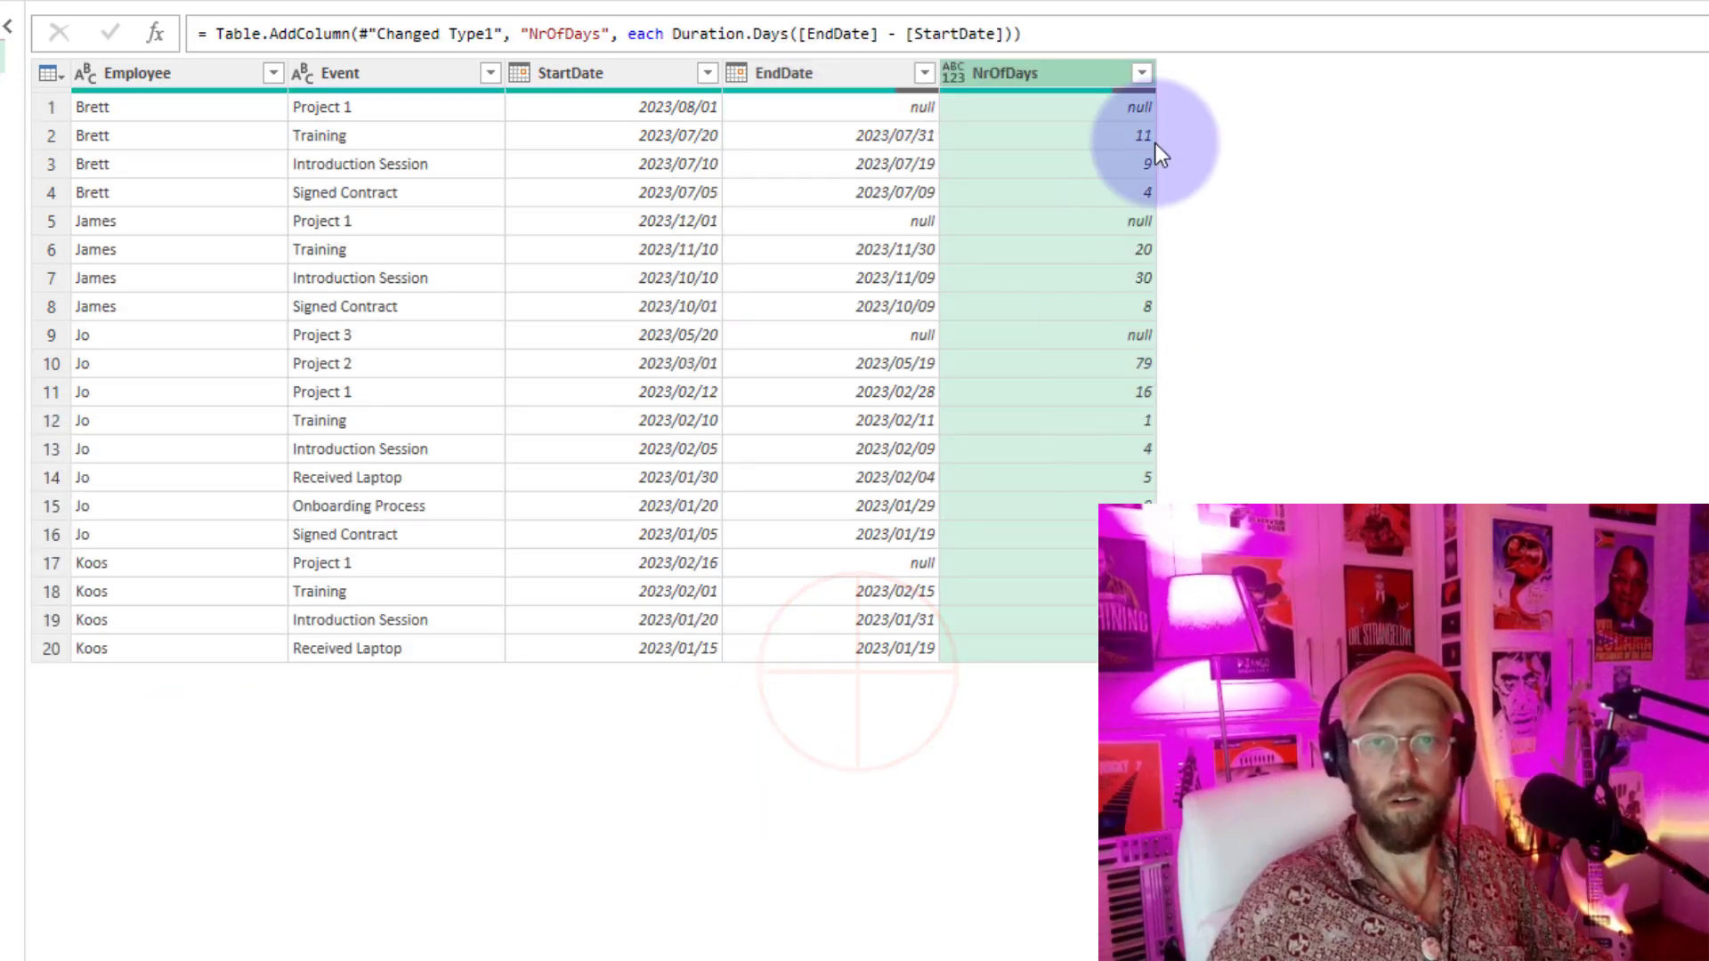
click(1132, 106)
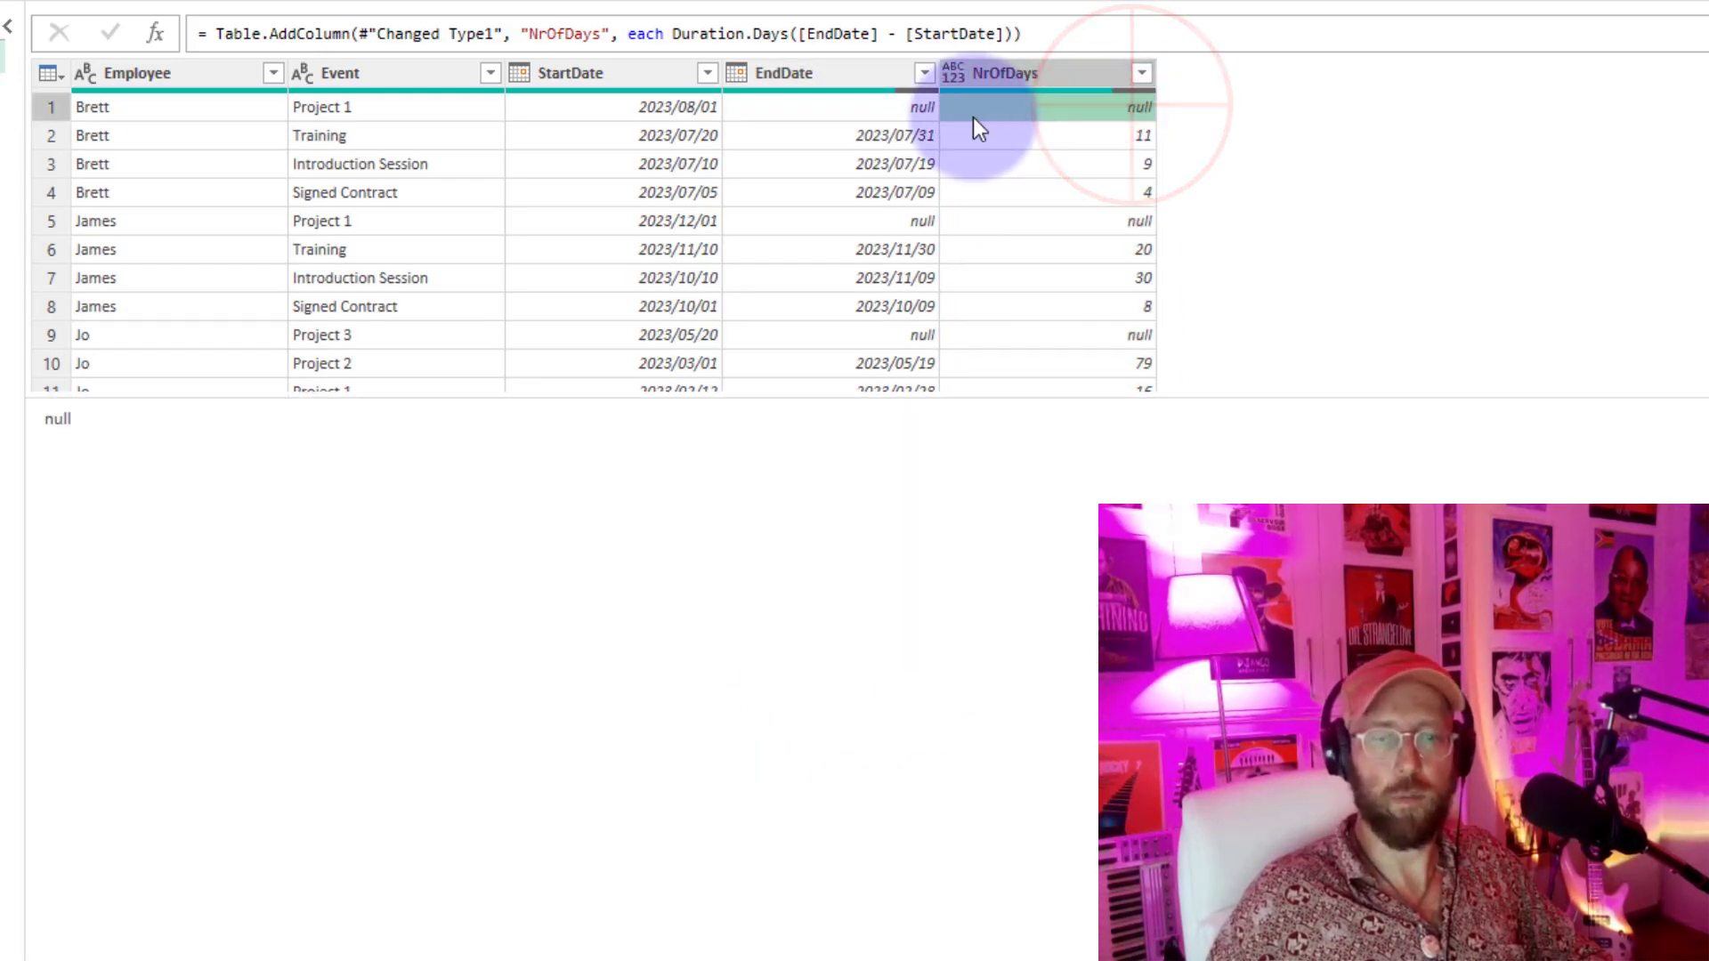
click(1129, 135)
click(1118, 219)
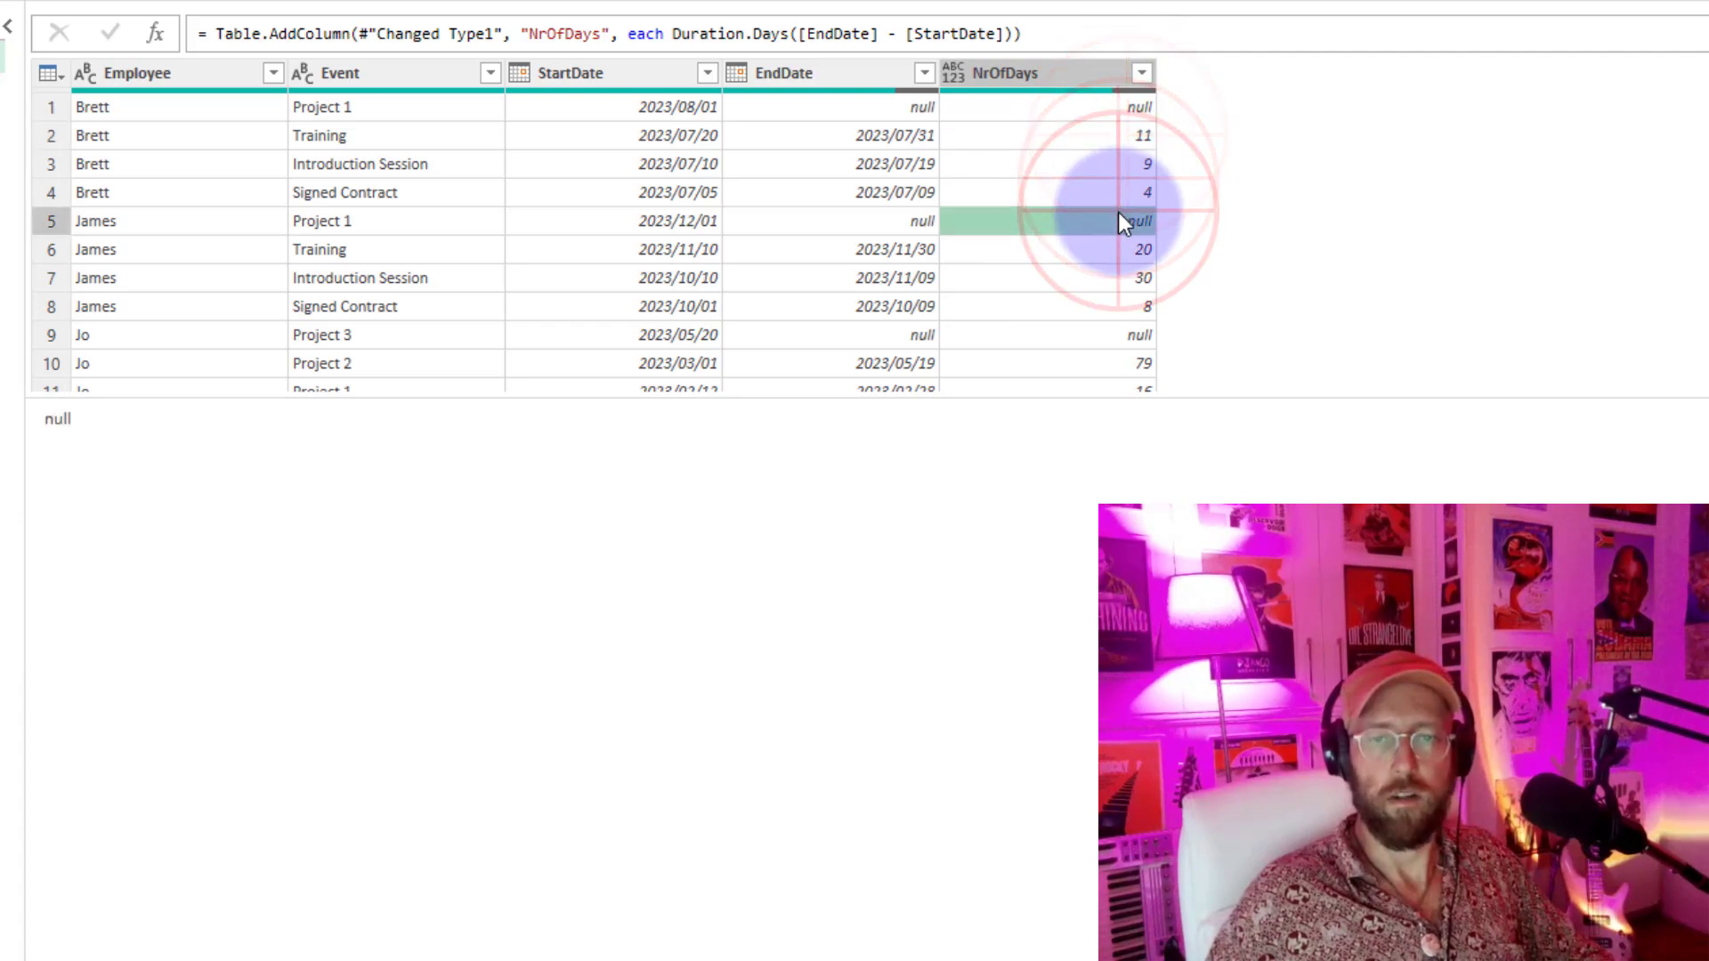
click(1104, 194)
click(1093, 139)
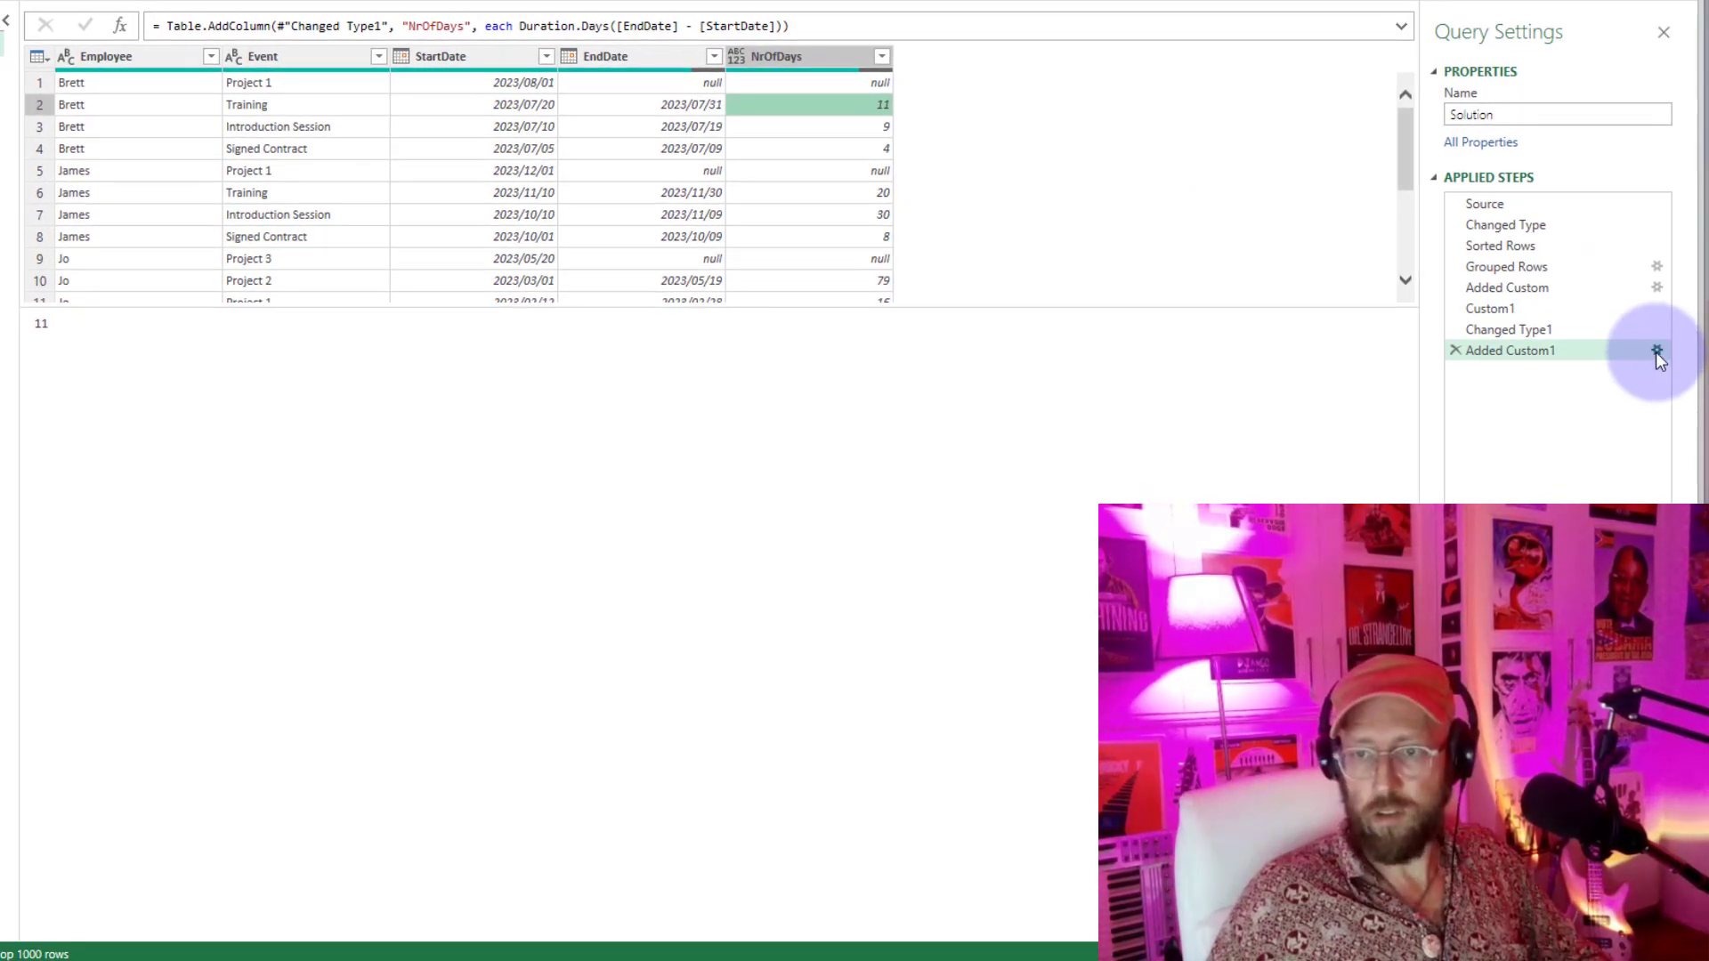
Step: Prefix the NrOfDays custom column formula with 'if [EndDate] <> null then'
click(1655, 351)
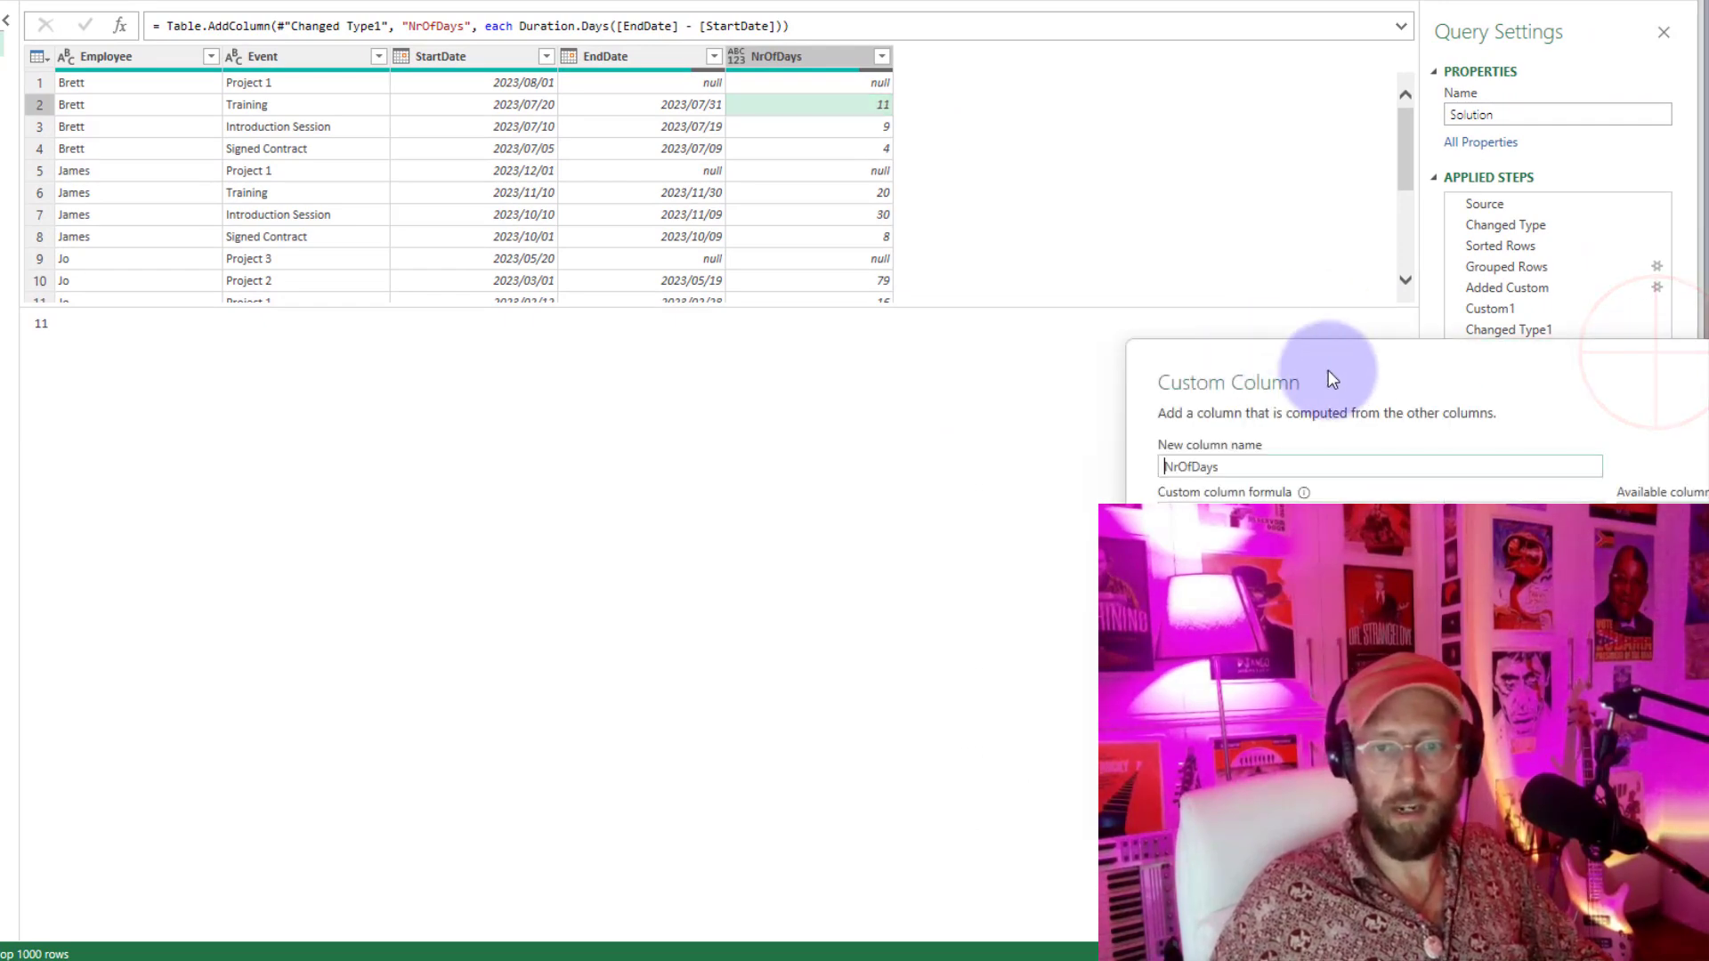
click(238, 306)
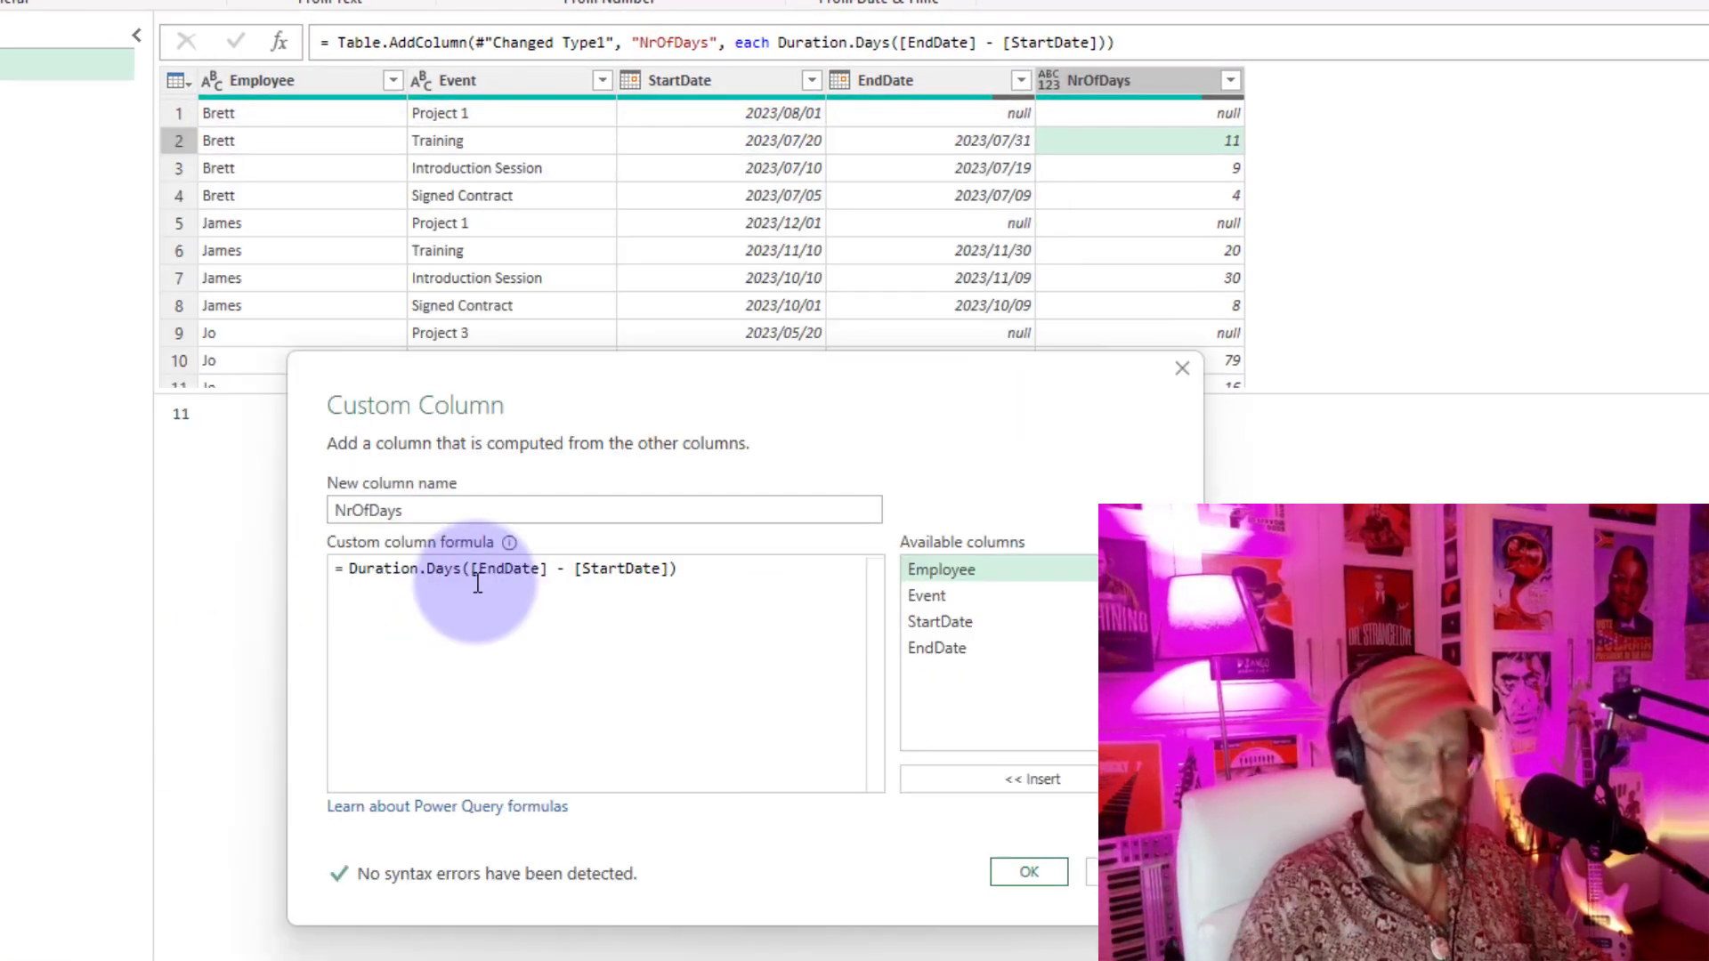
text(if)
double_click(935, 649)
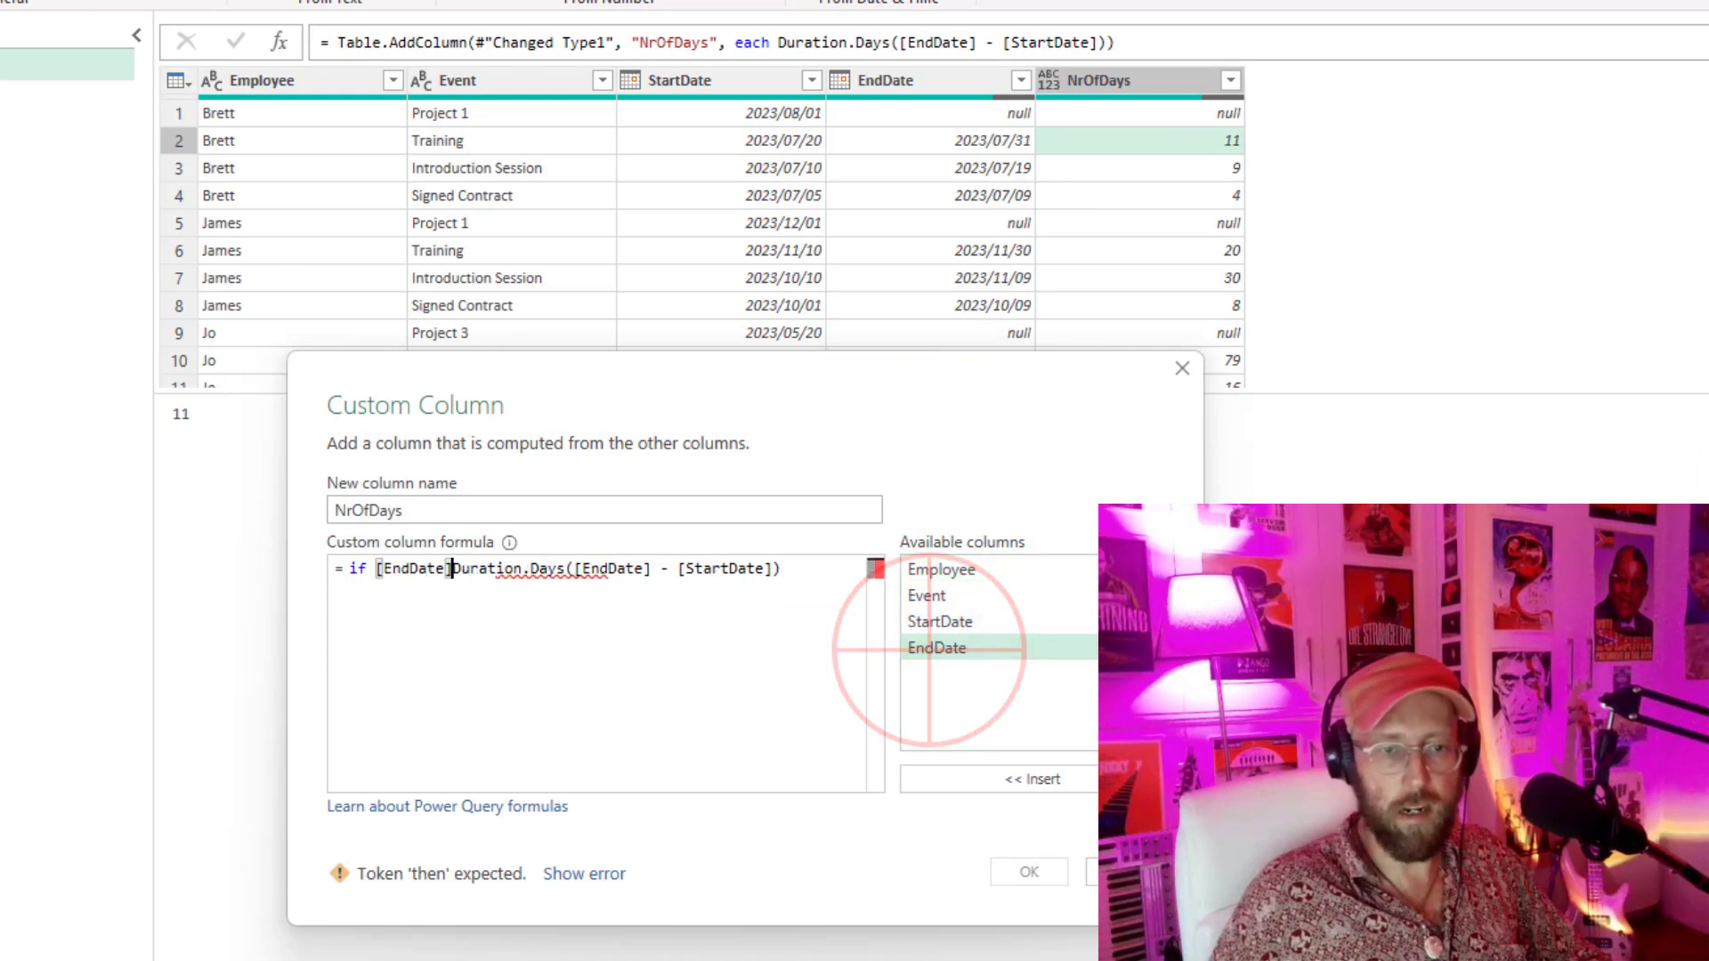
text(<> )
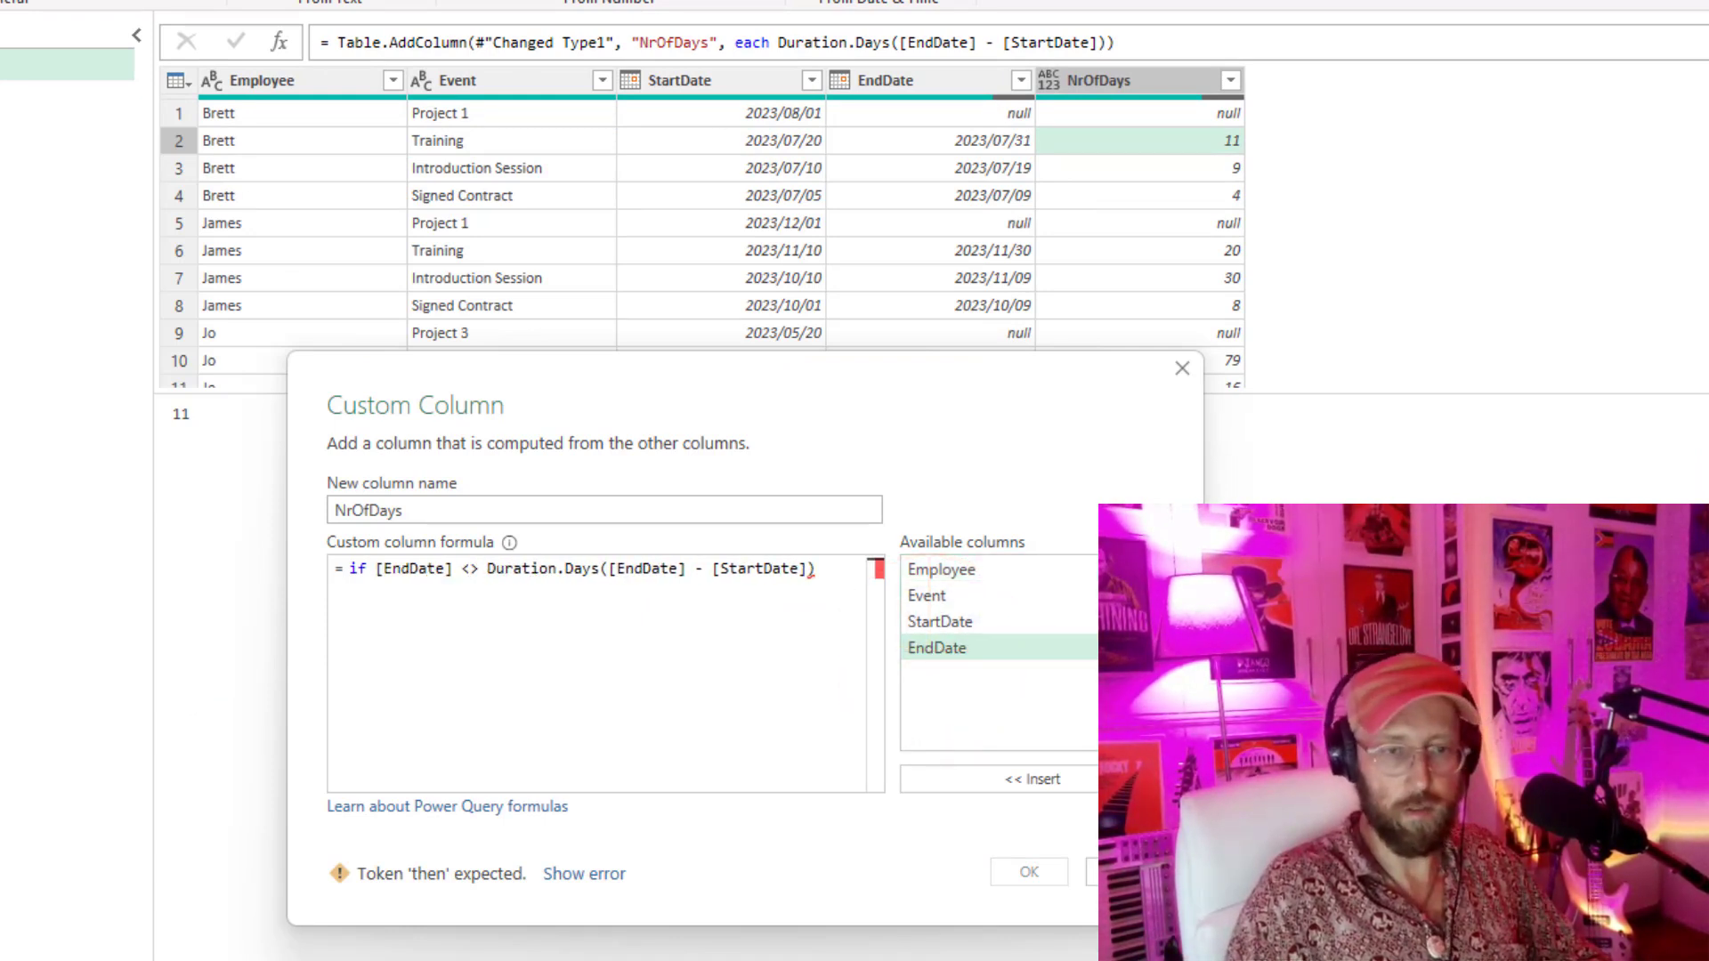
text(null then)
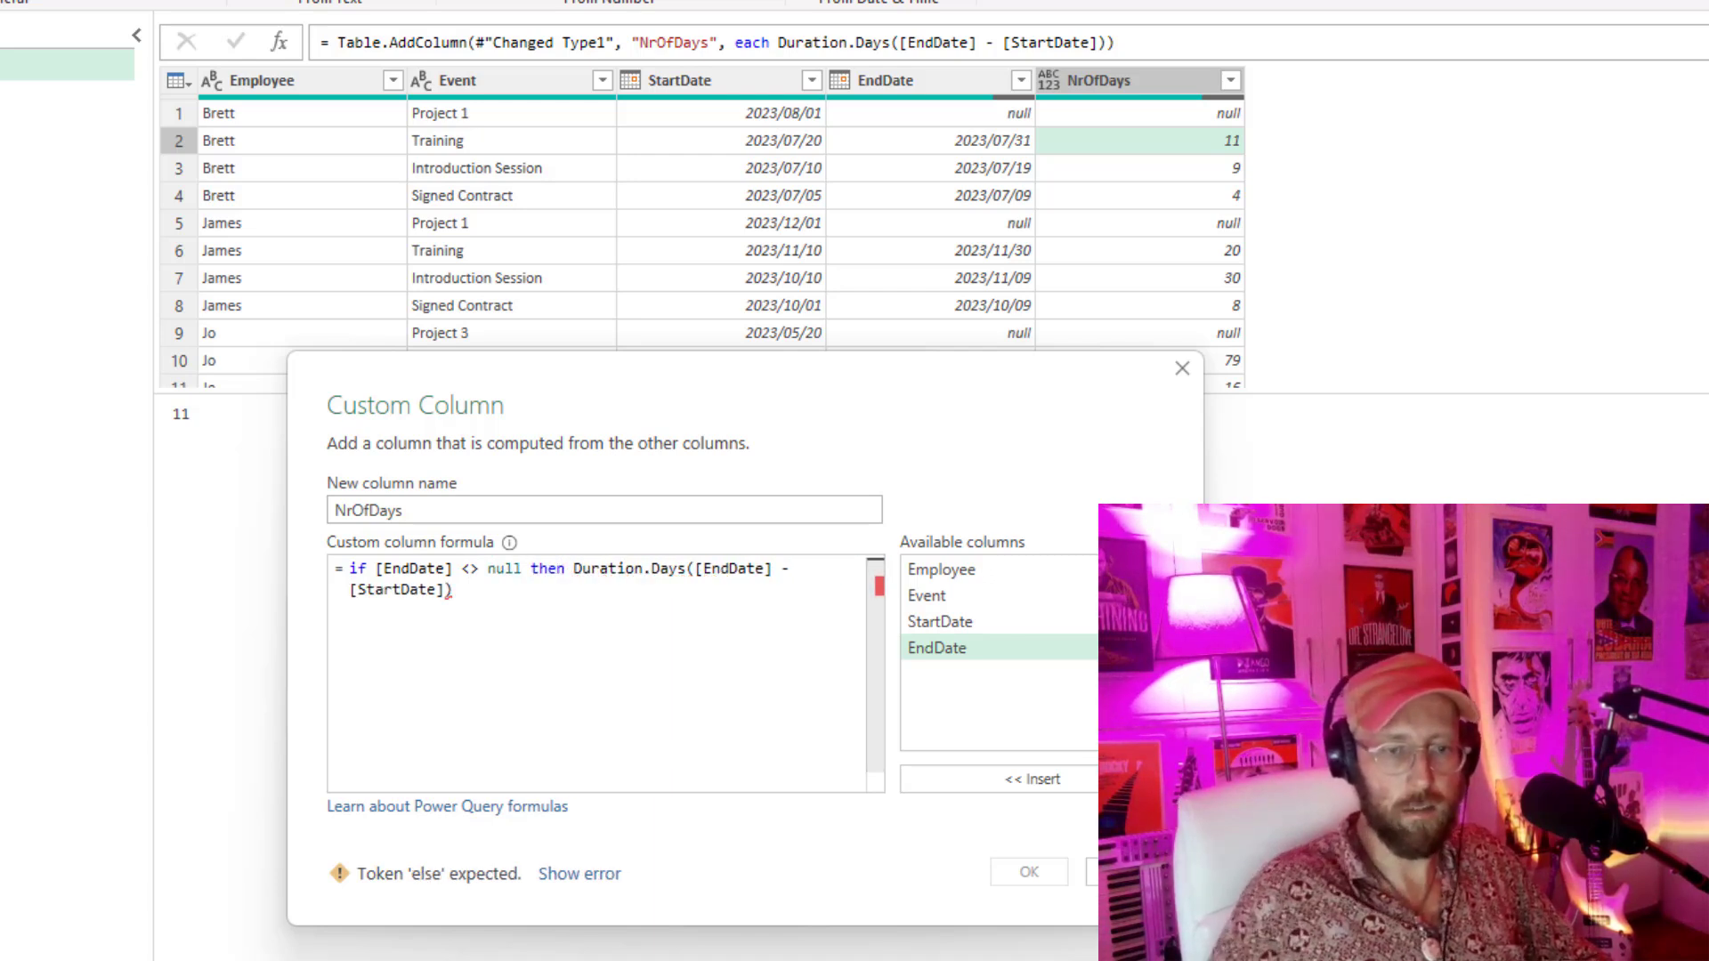
Step: Add an else branch using Duration.Days with DateTime.FixedLocalNow()
click(491, 590)
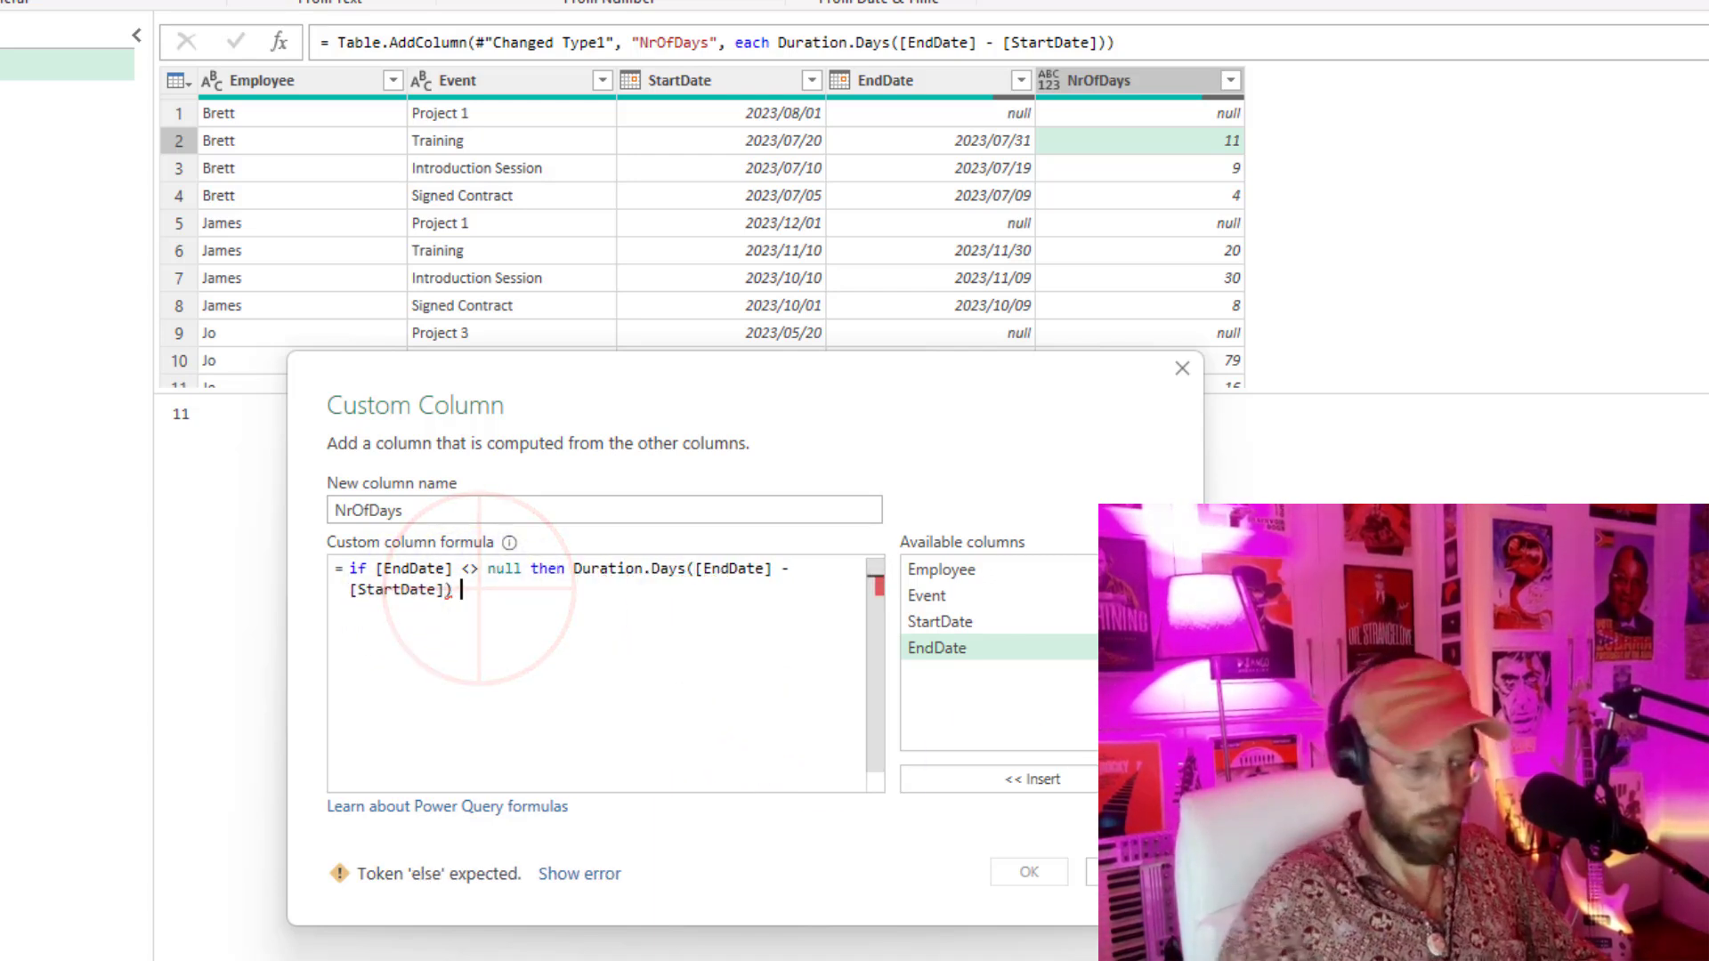
text(else )
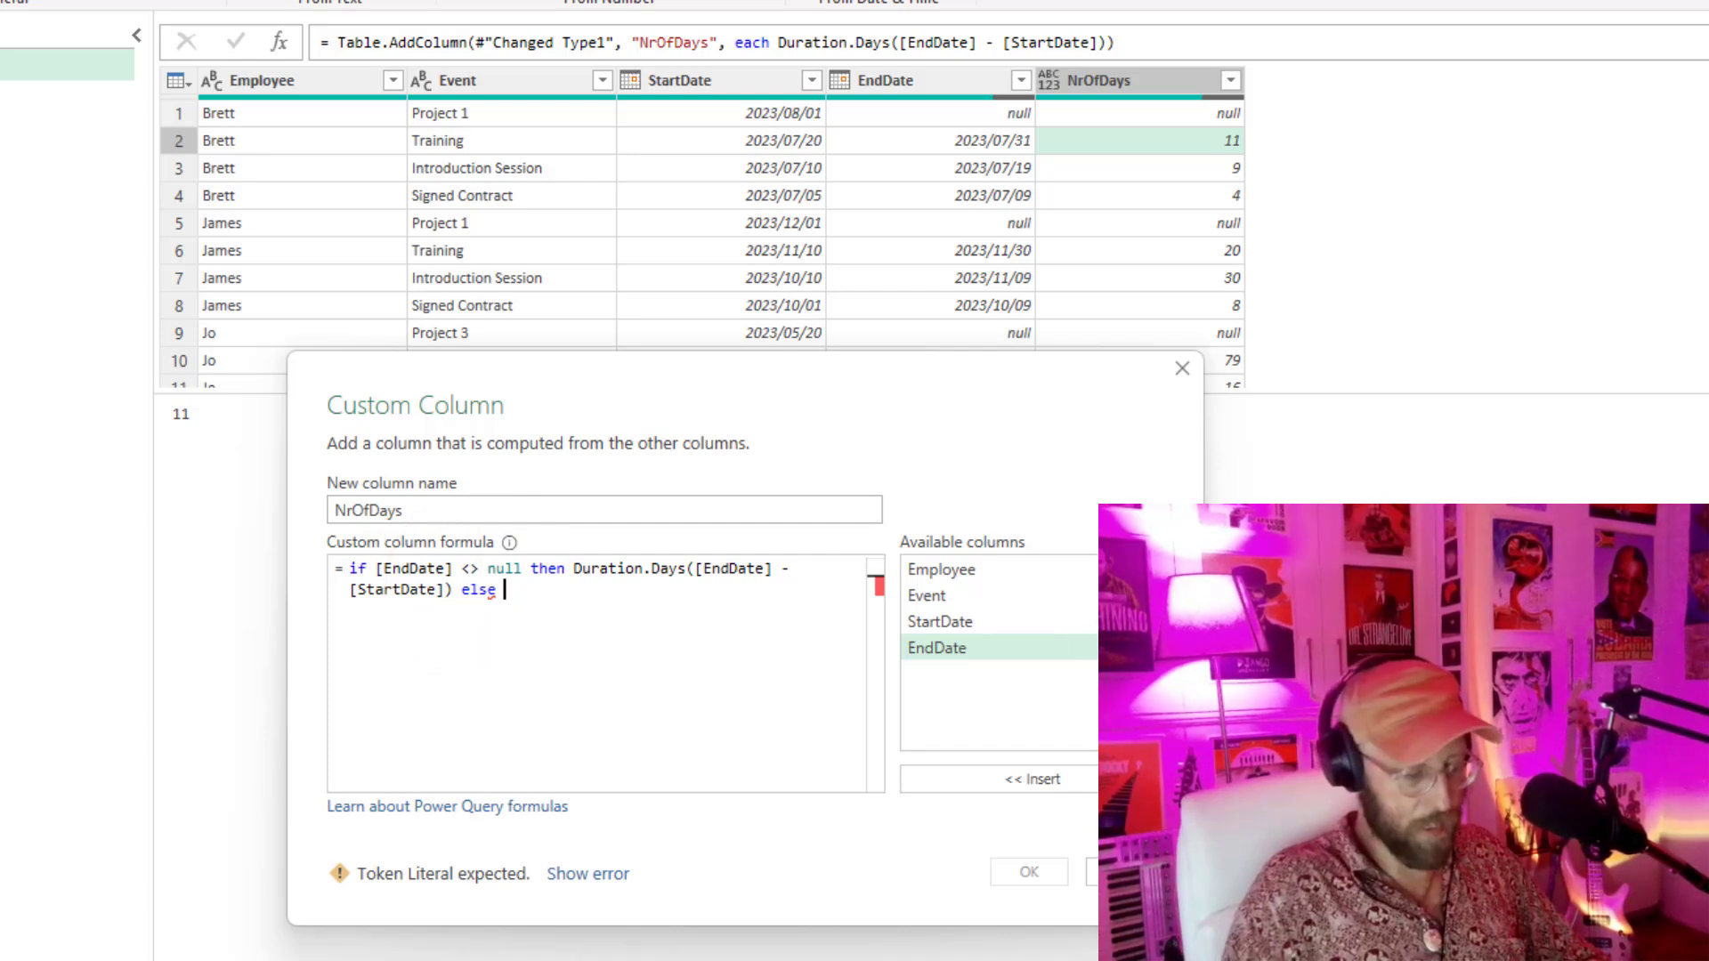
text(dura)
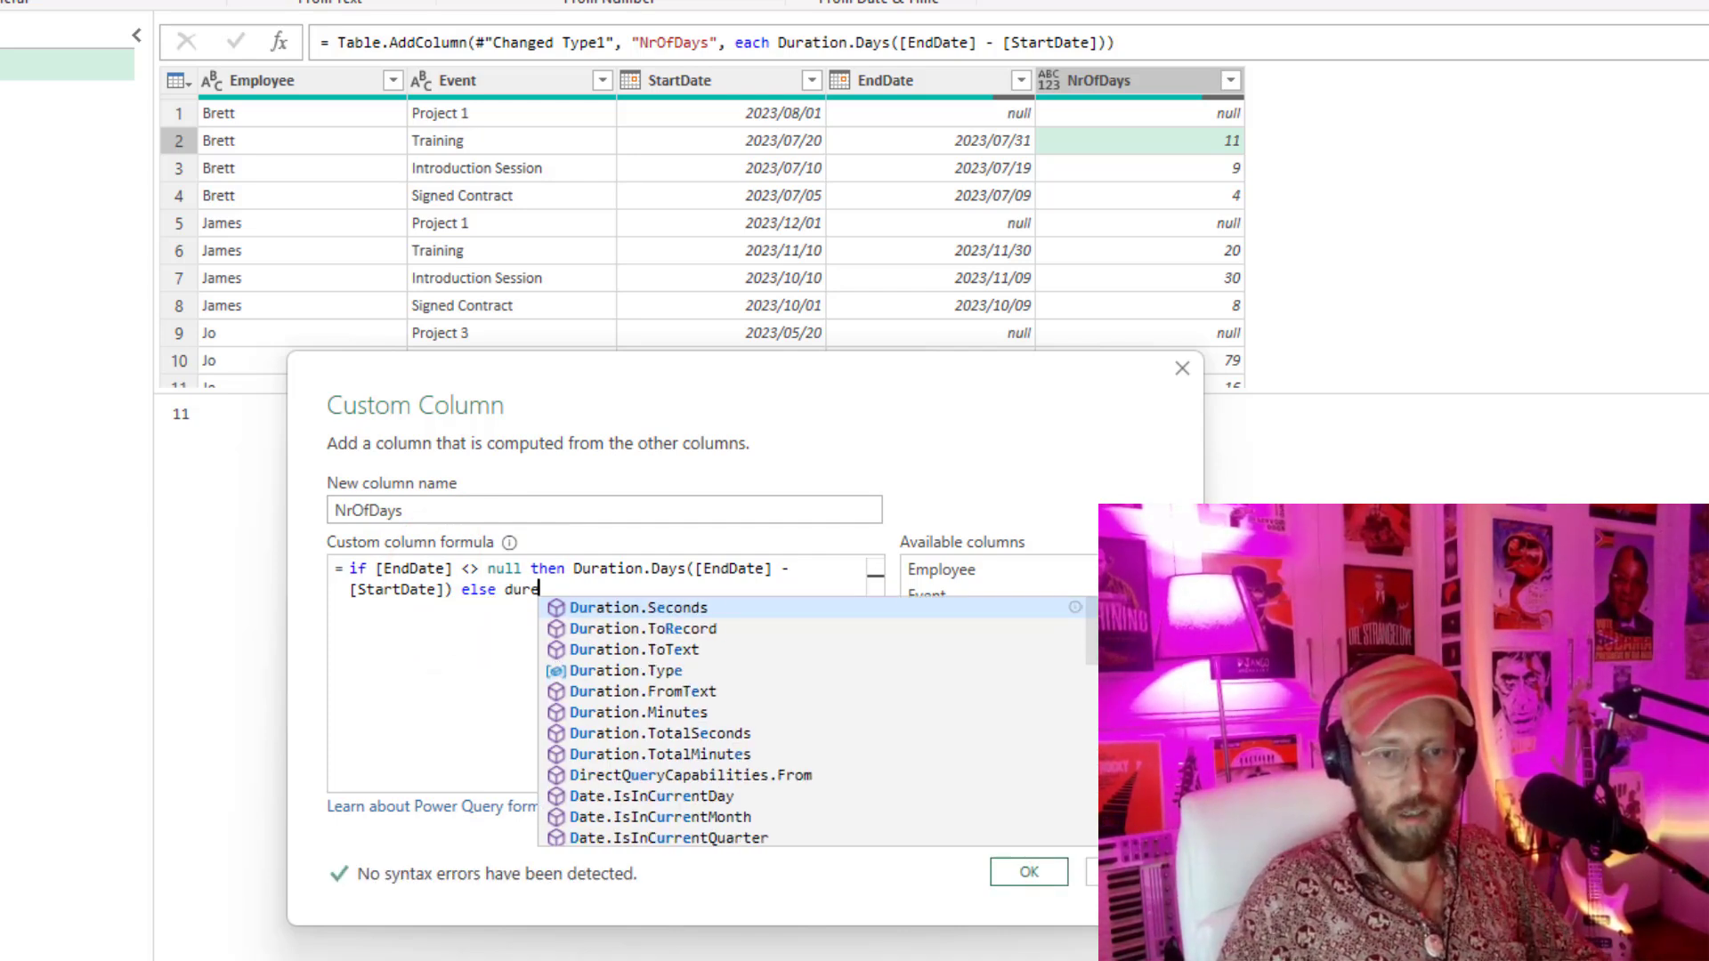
text(tion)
text(()
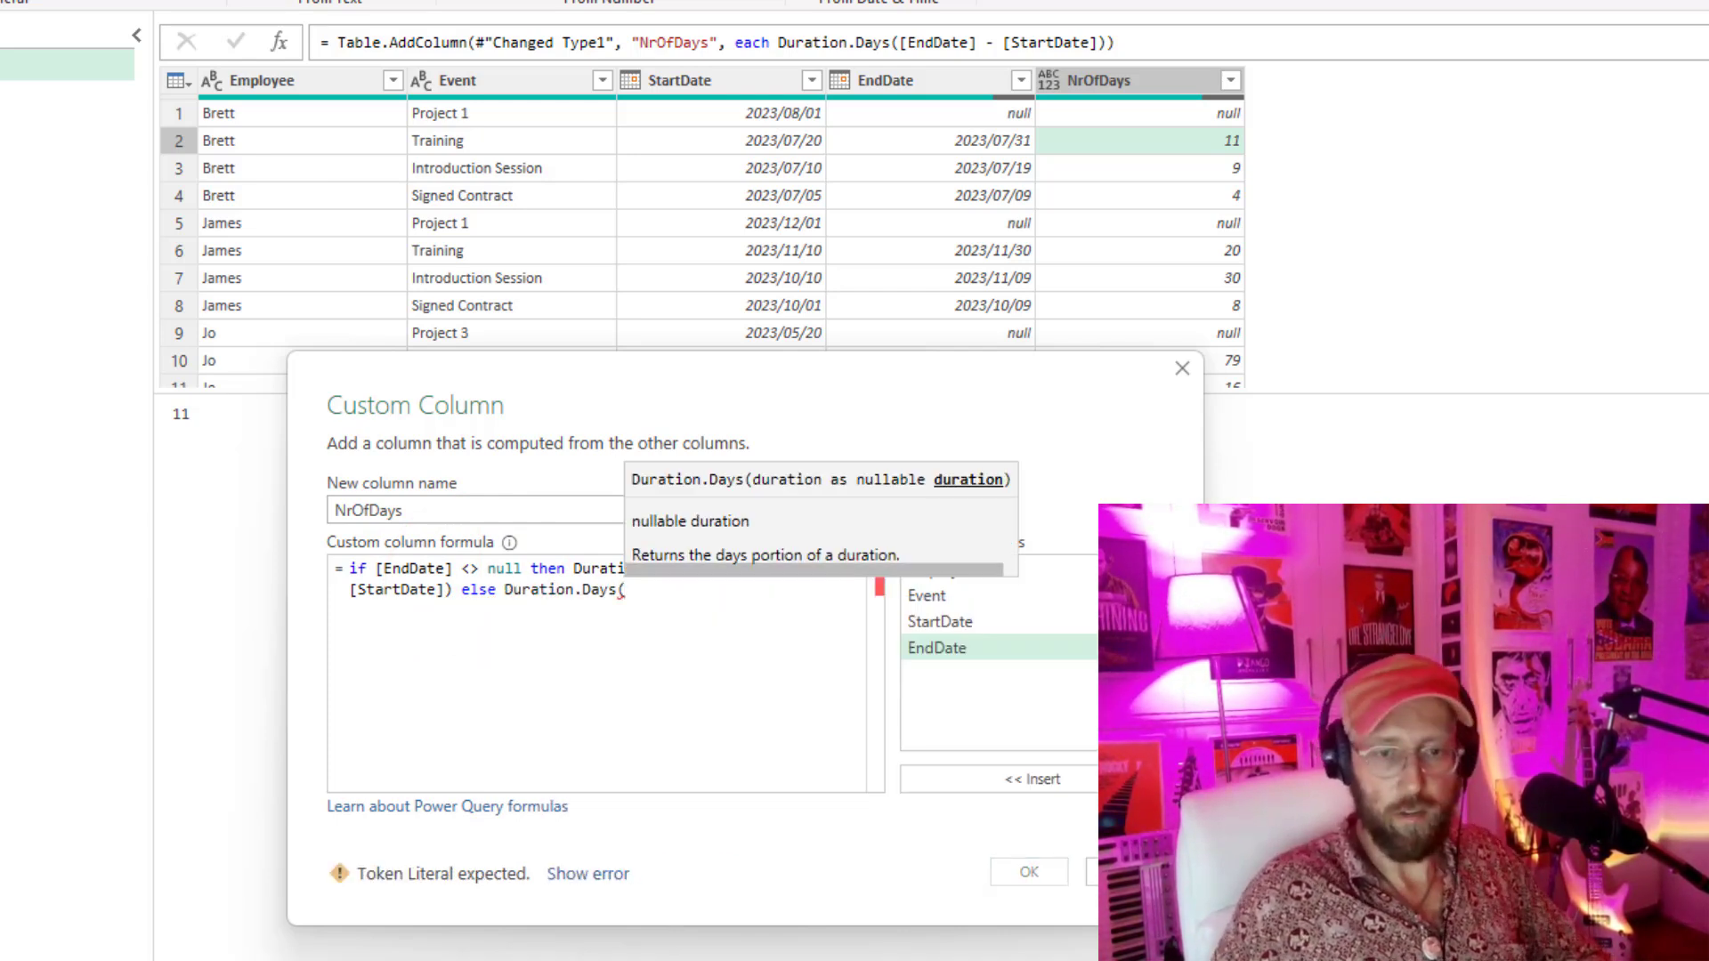
click(664, 591)
text(datetime)
key(Down)
key(Down)
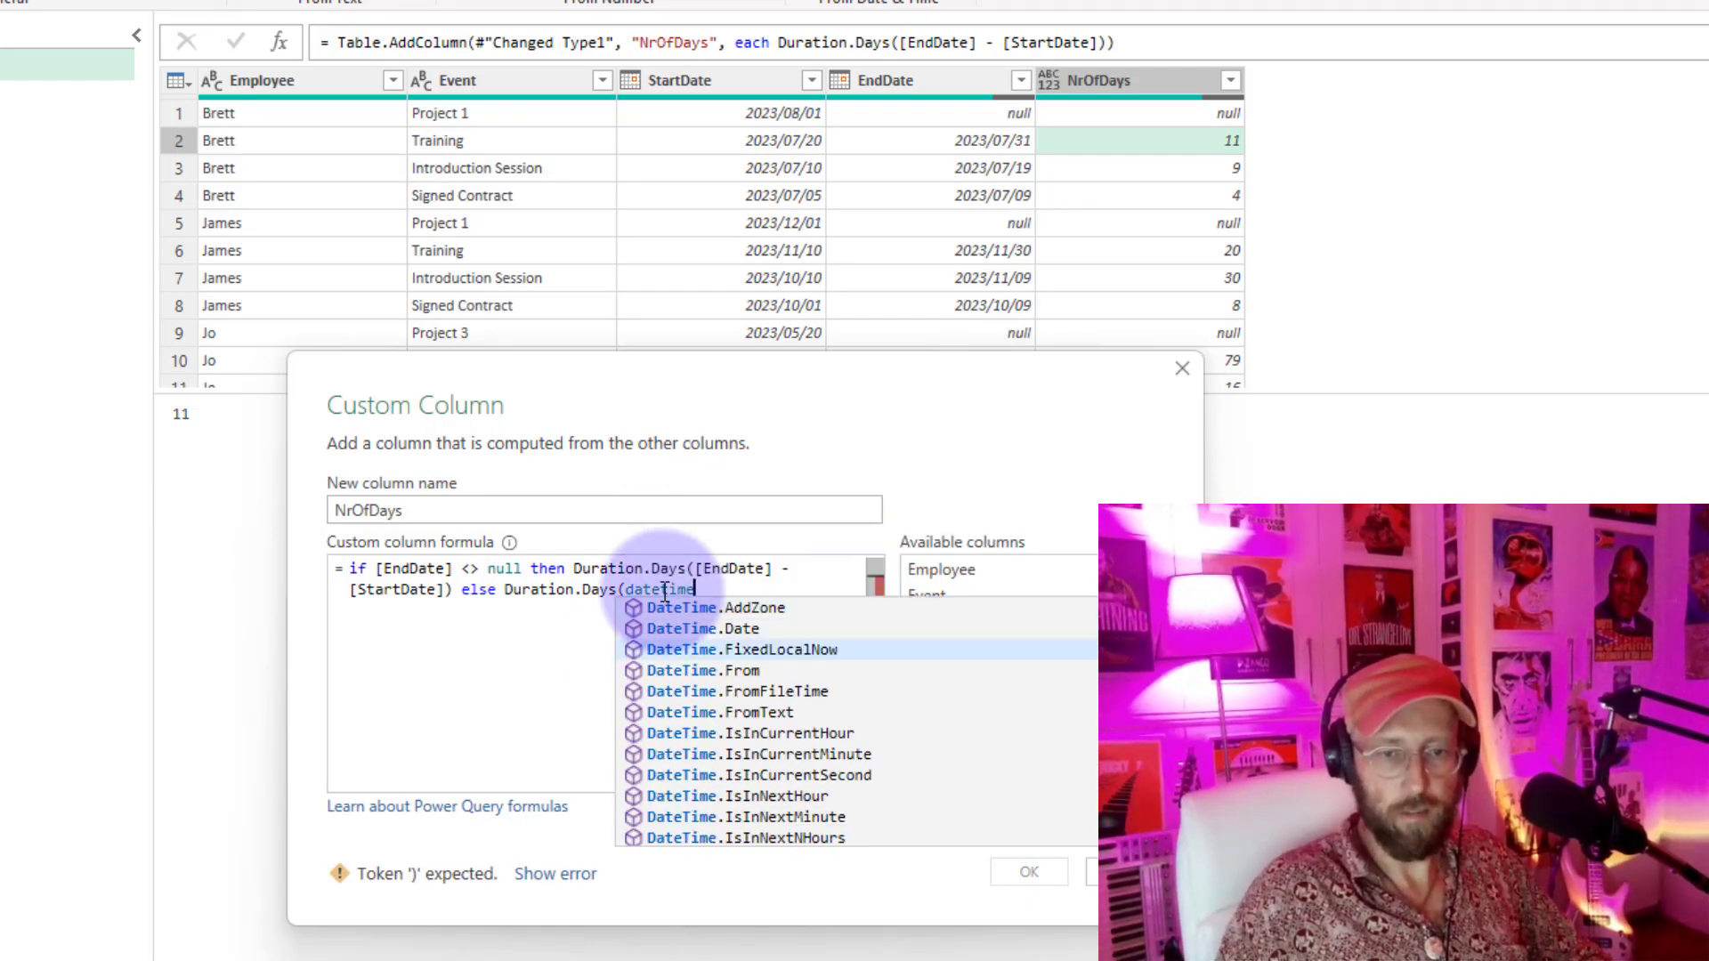
key(Tab)
text(())
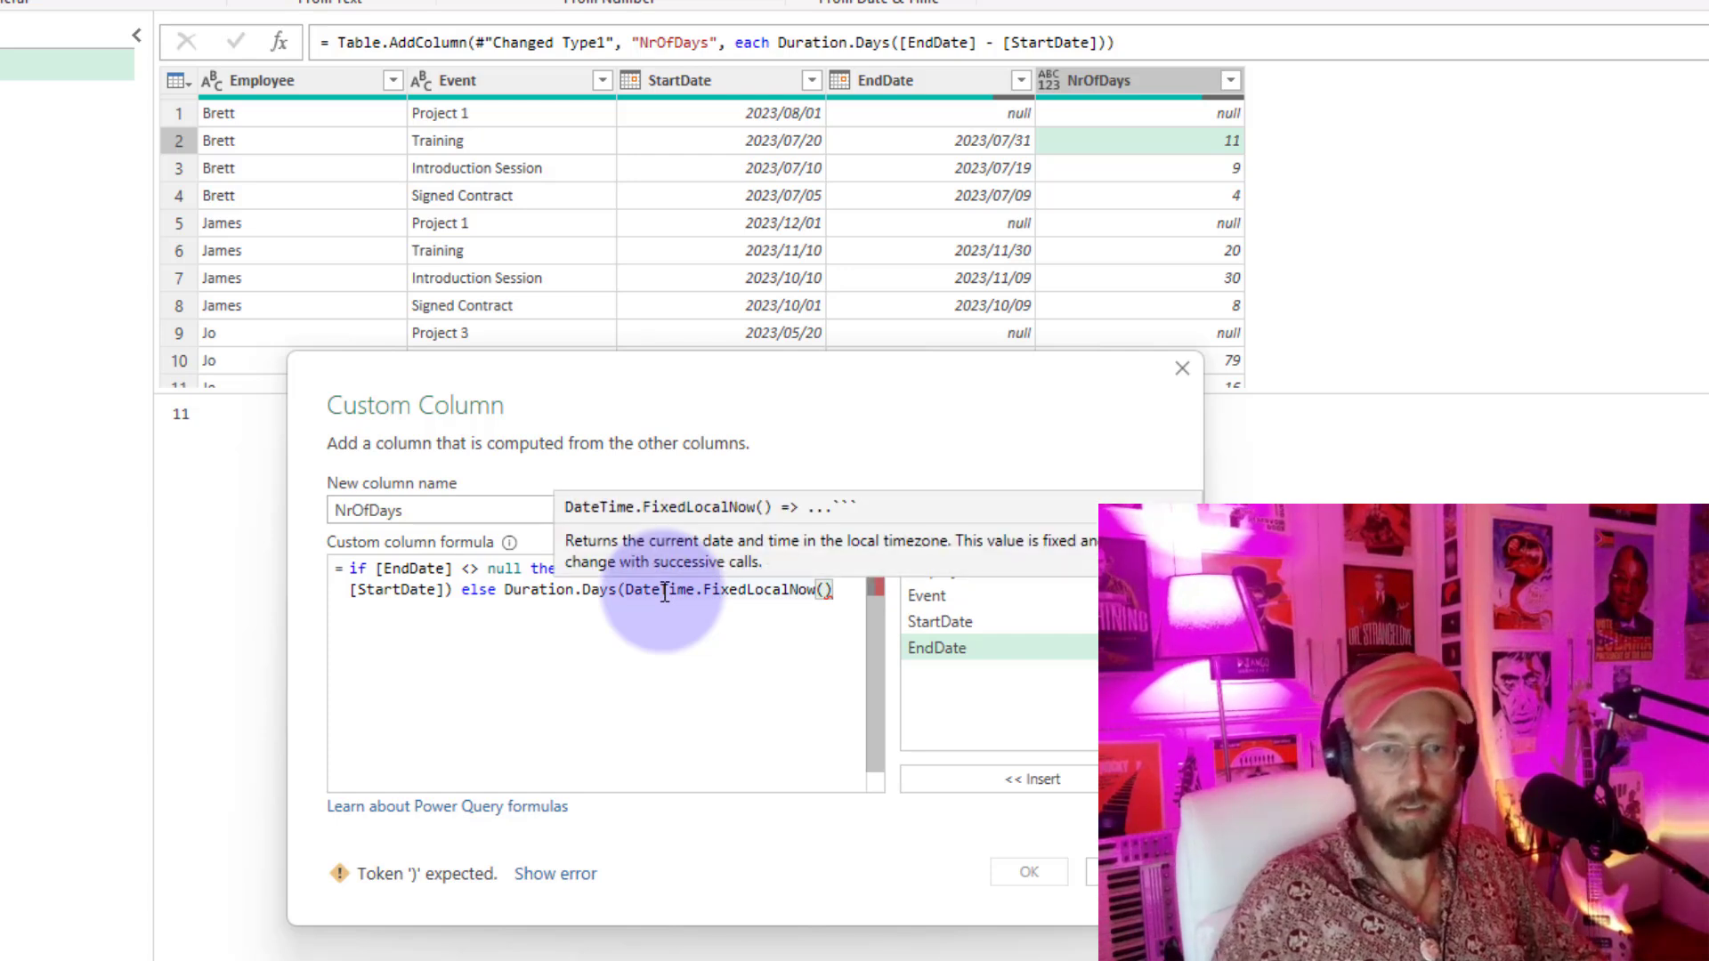
Step: Finish the else as Duration.Days(DateTime.Date(DateTime.FixedLocalNow()) - [StartDate]), so open-ended events show 151
click(623, 590)
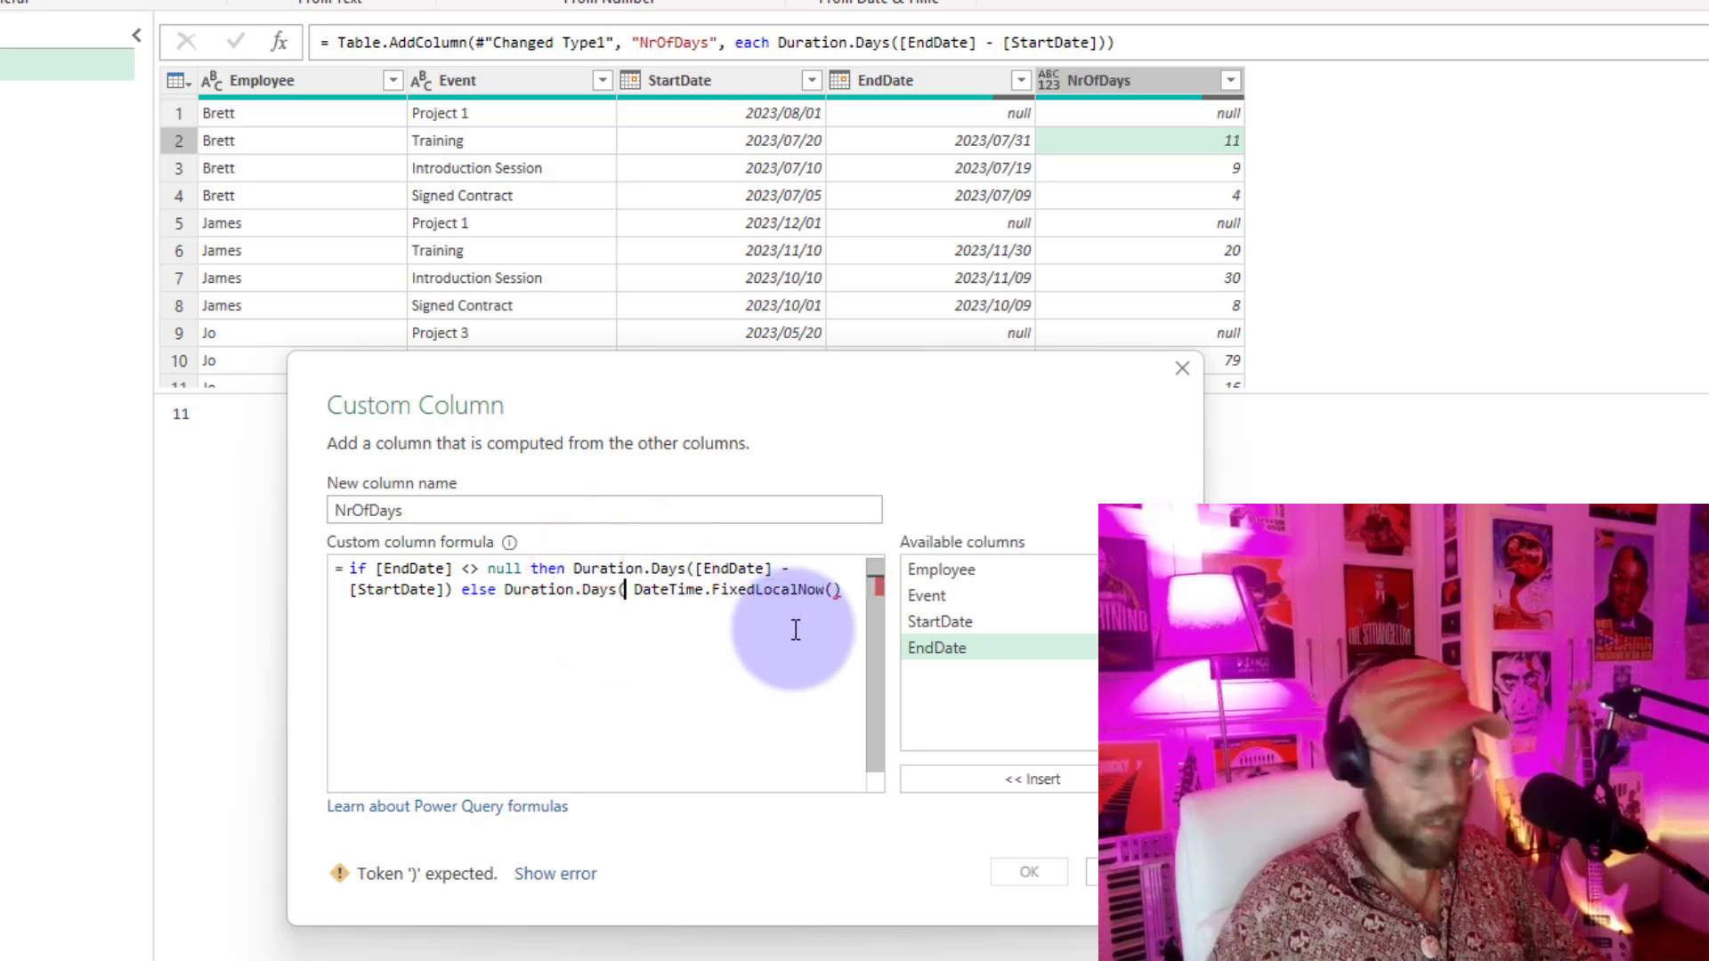
text(datetim)
text(e.Date)
key(Tab)
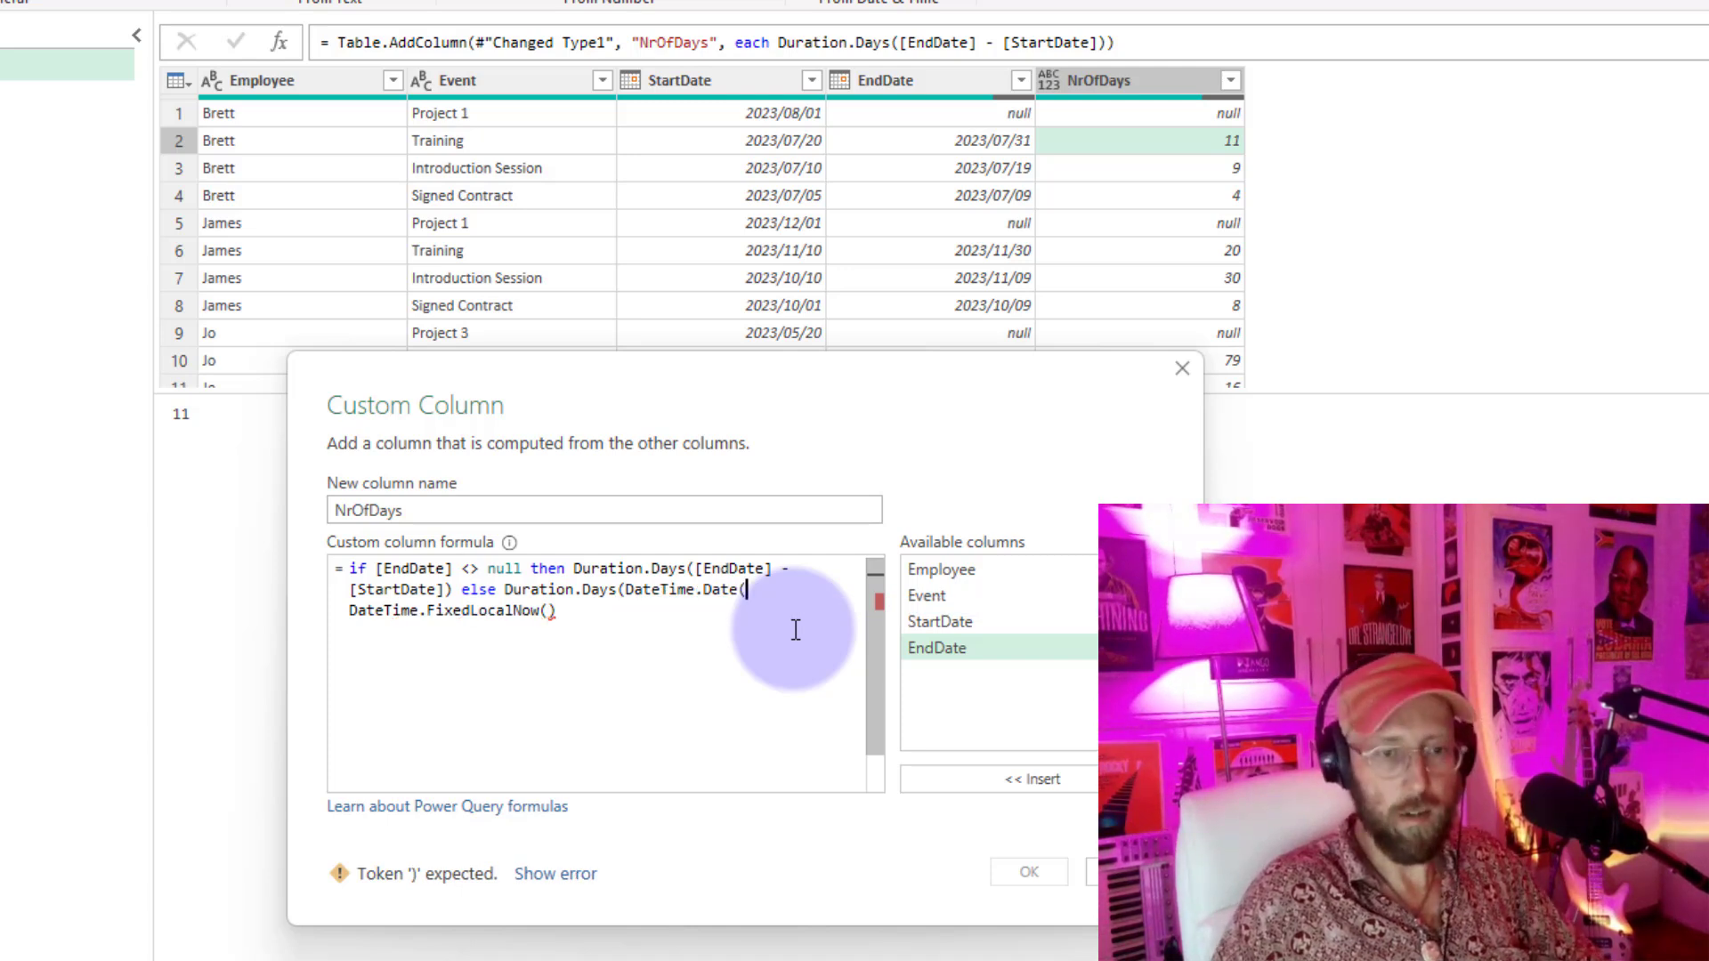
click(584, 610)
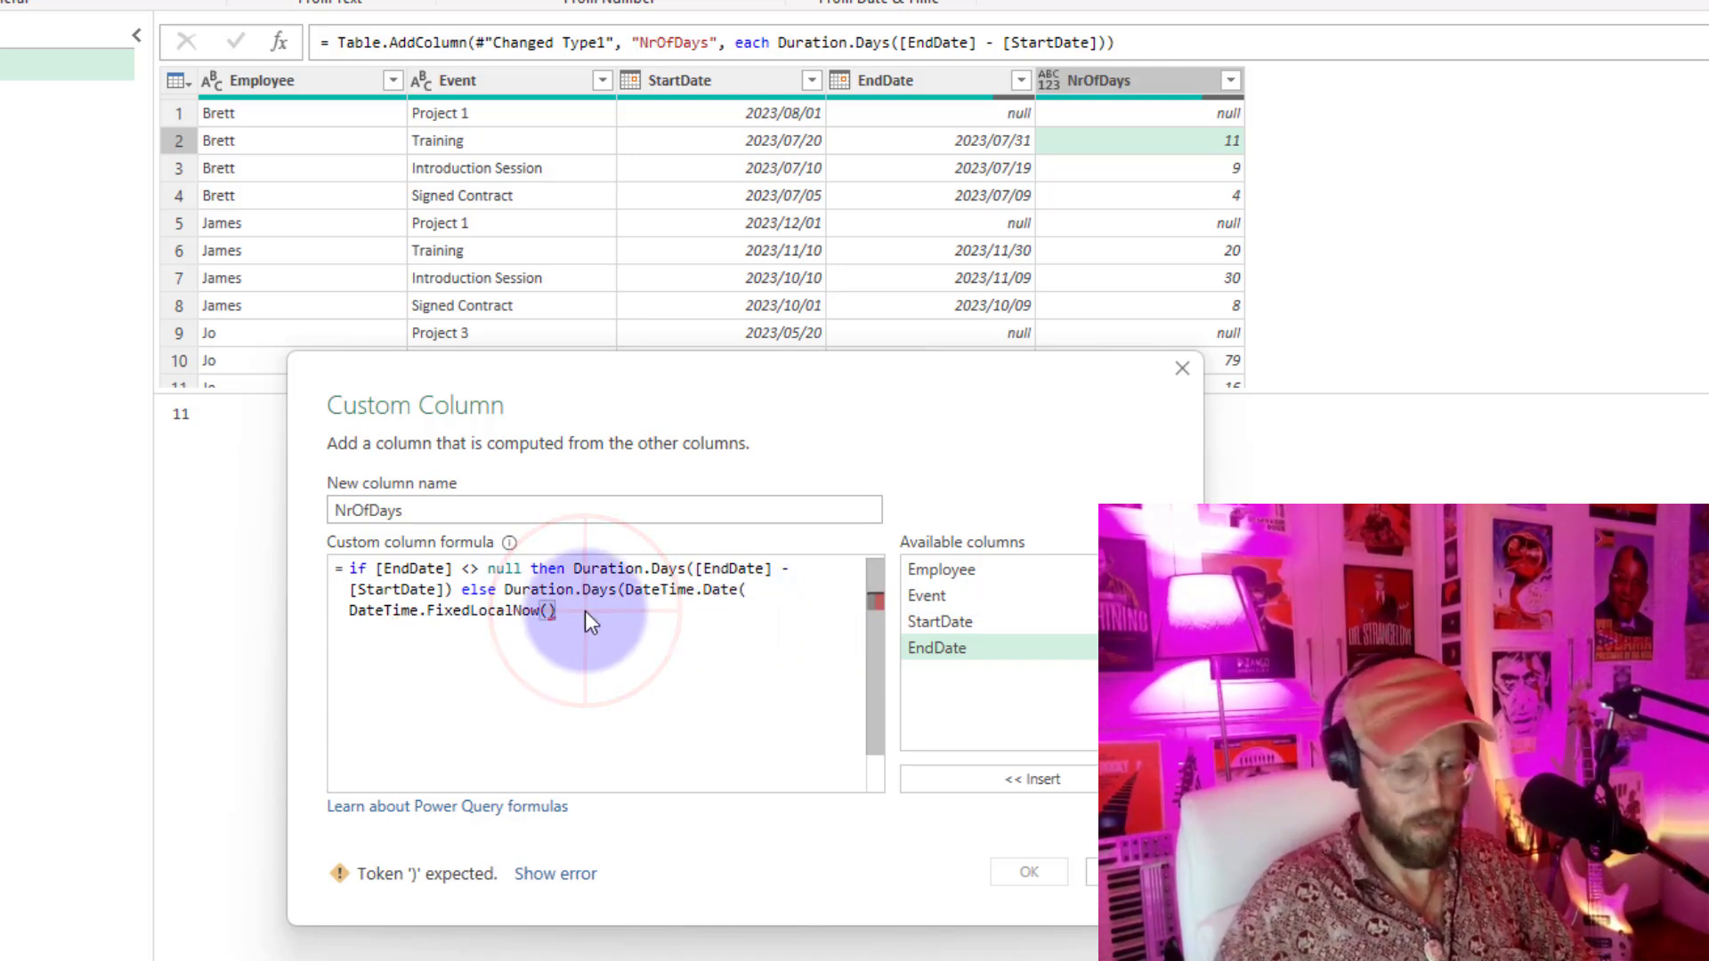
text())
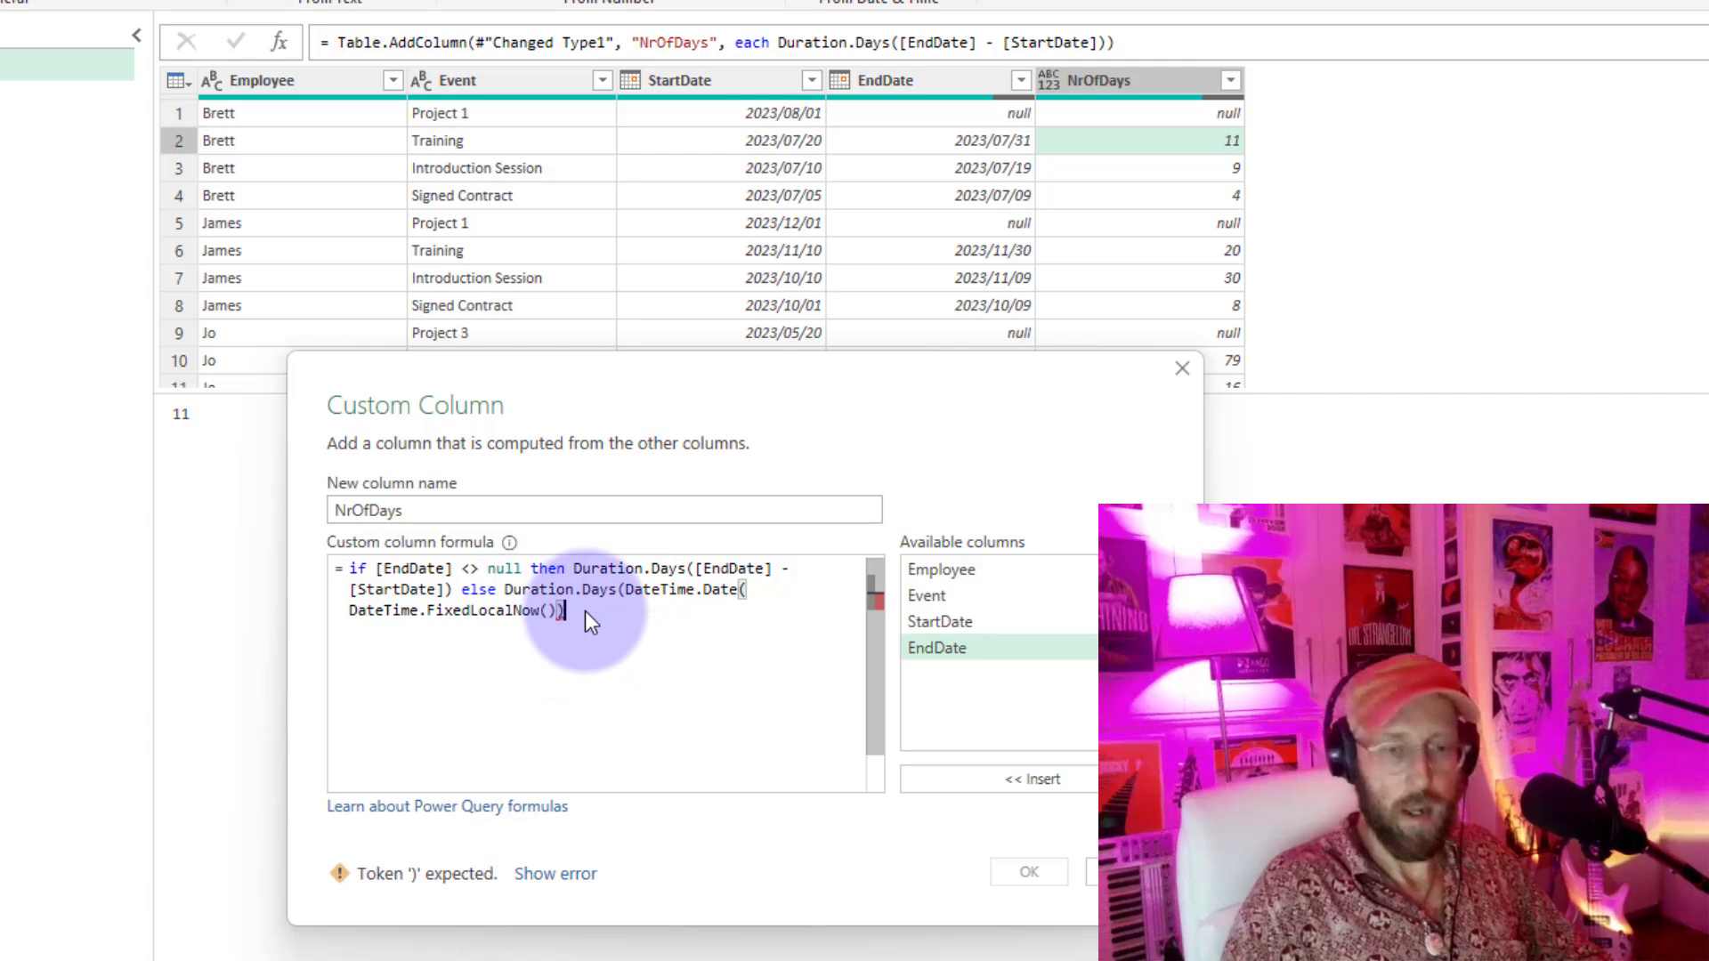
text( -)
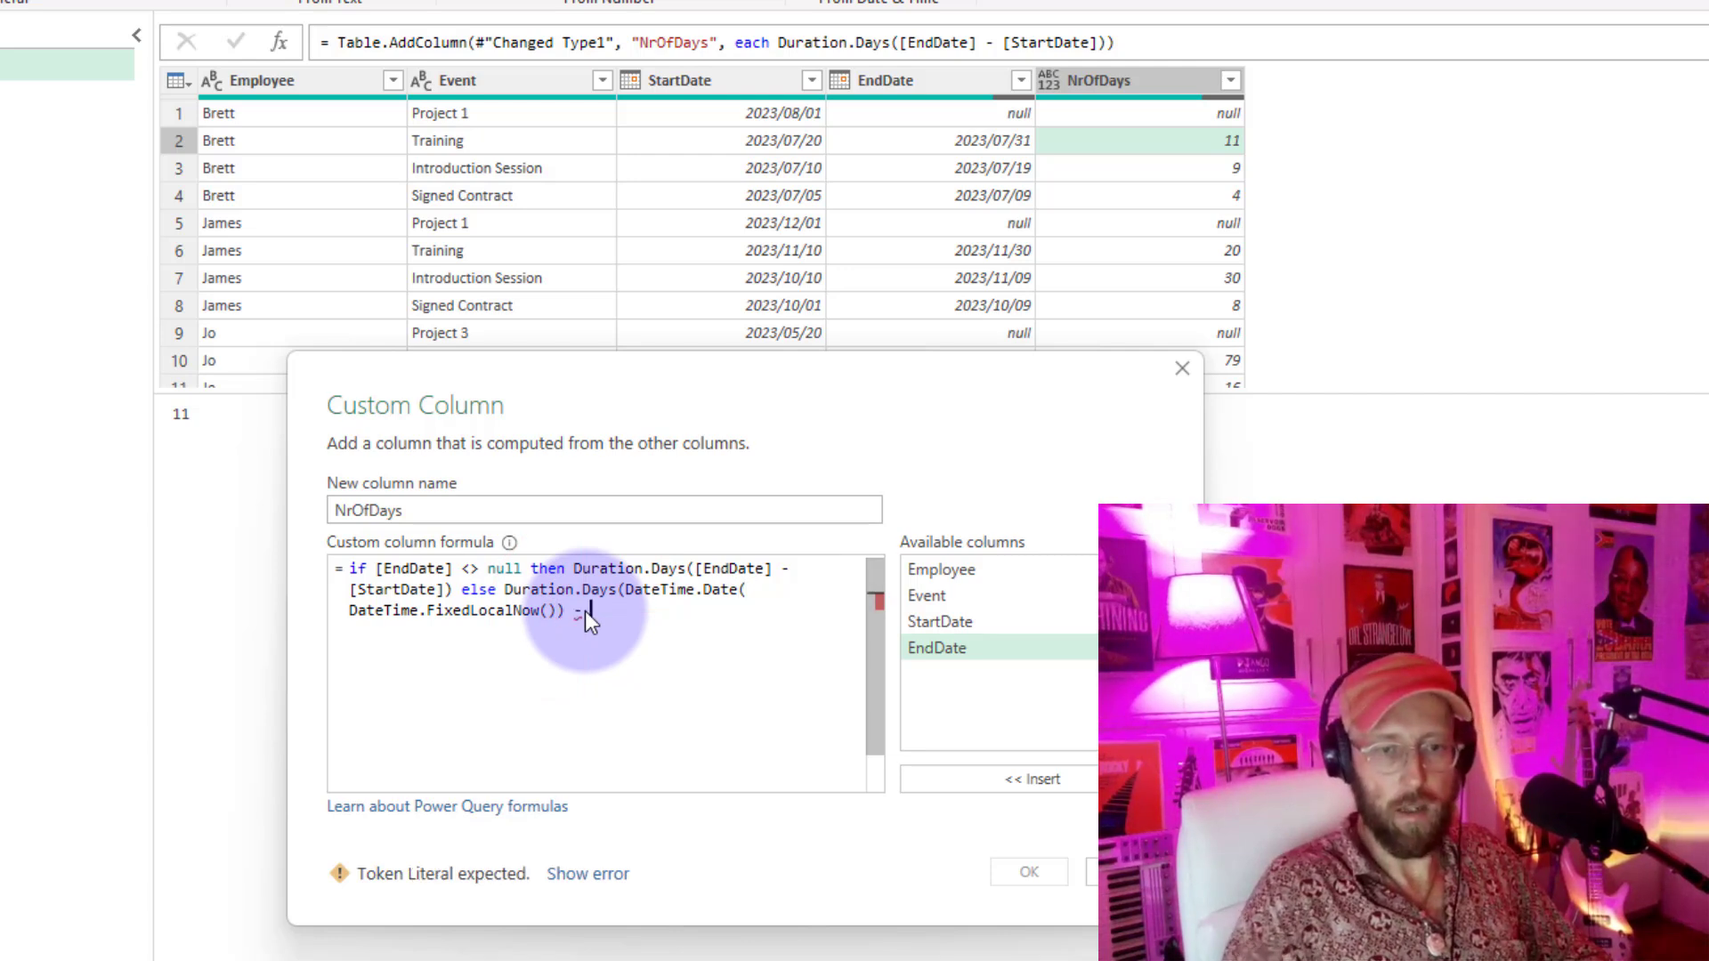
double_click(981, 621)
text())
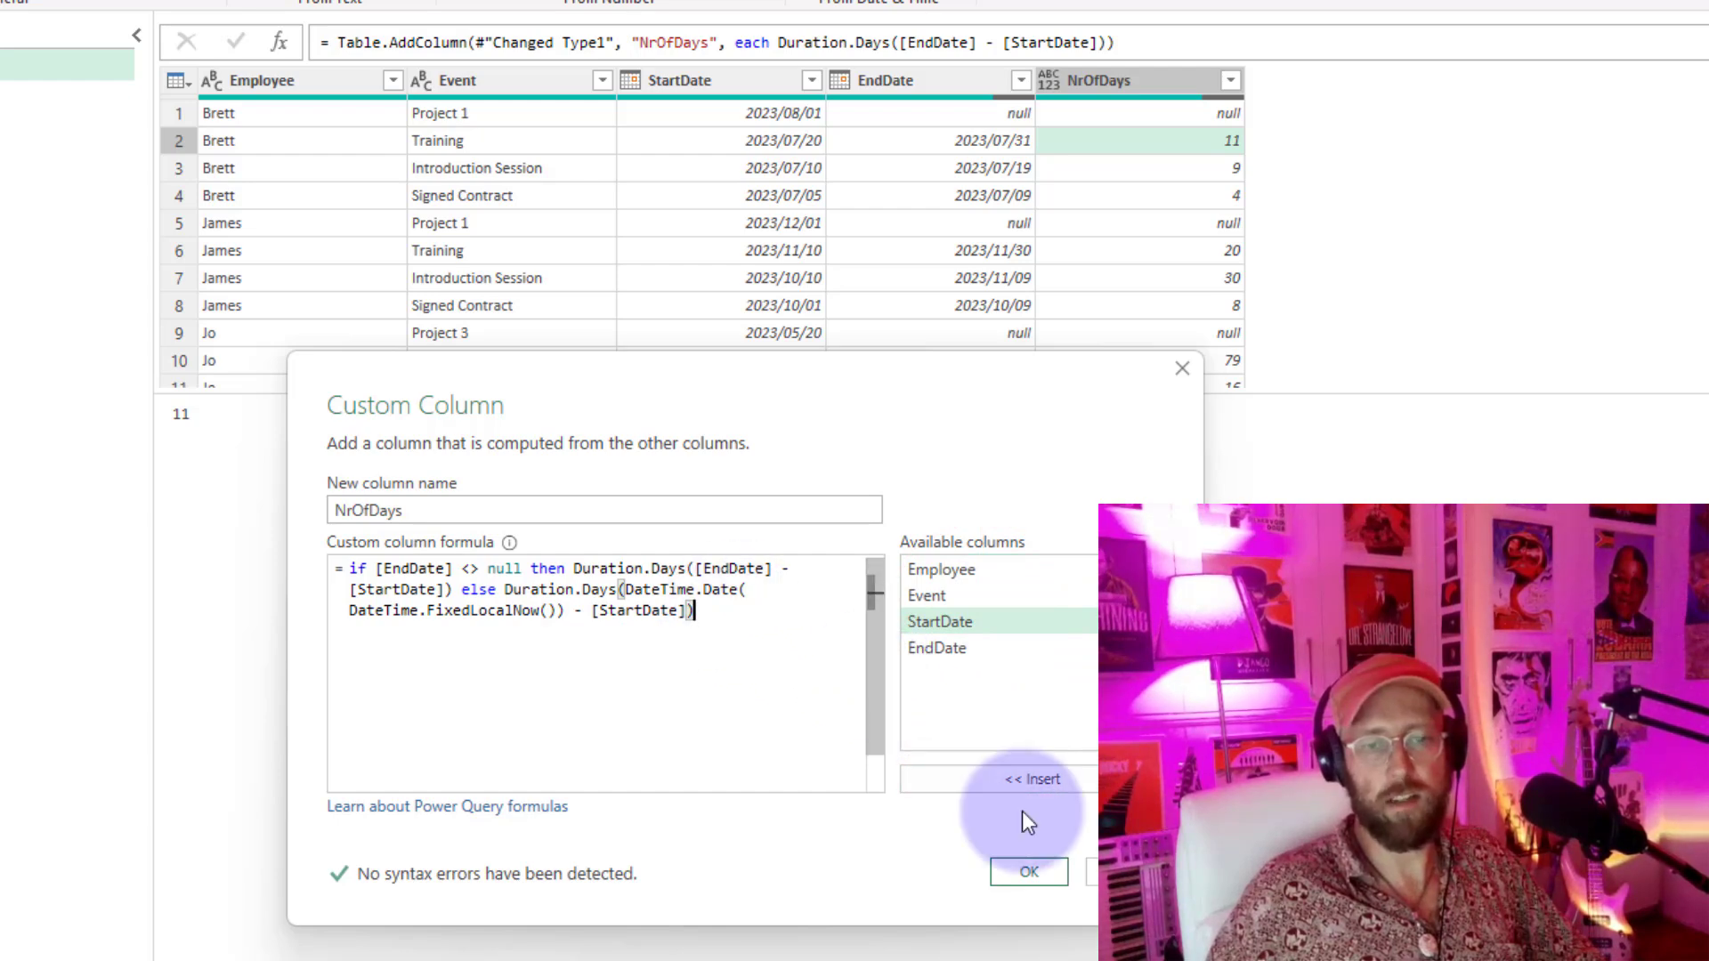
click(1047, 872)
click(1208, 110)
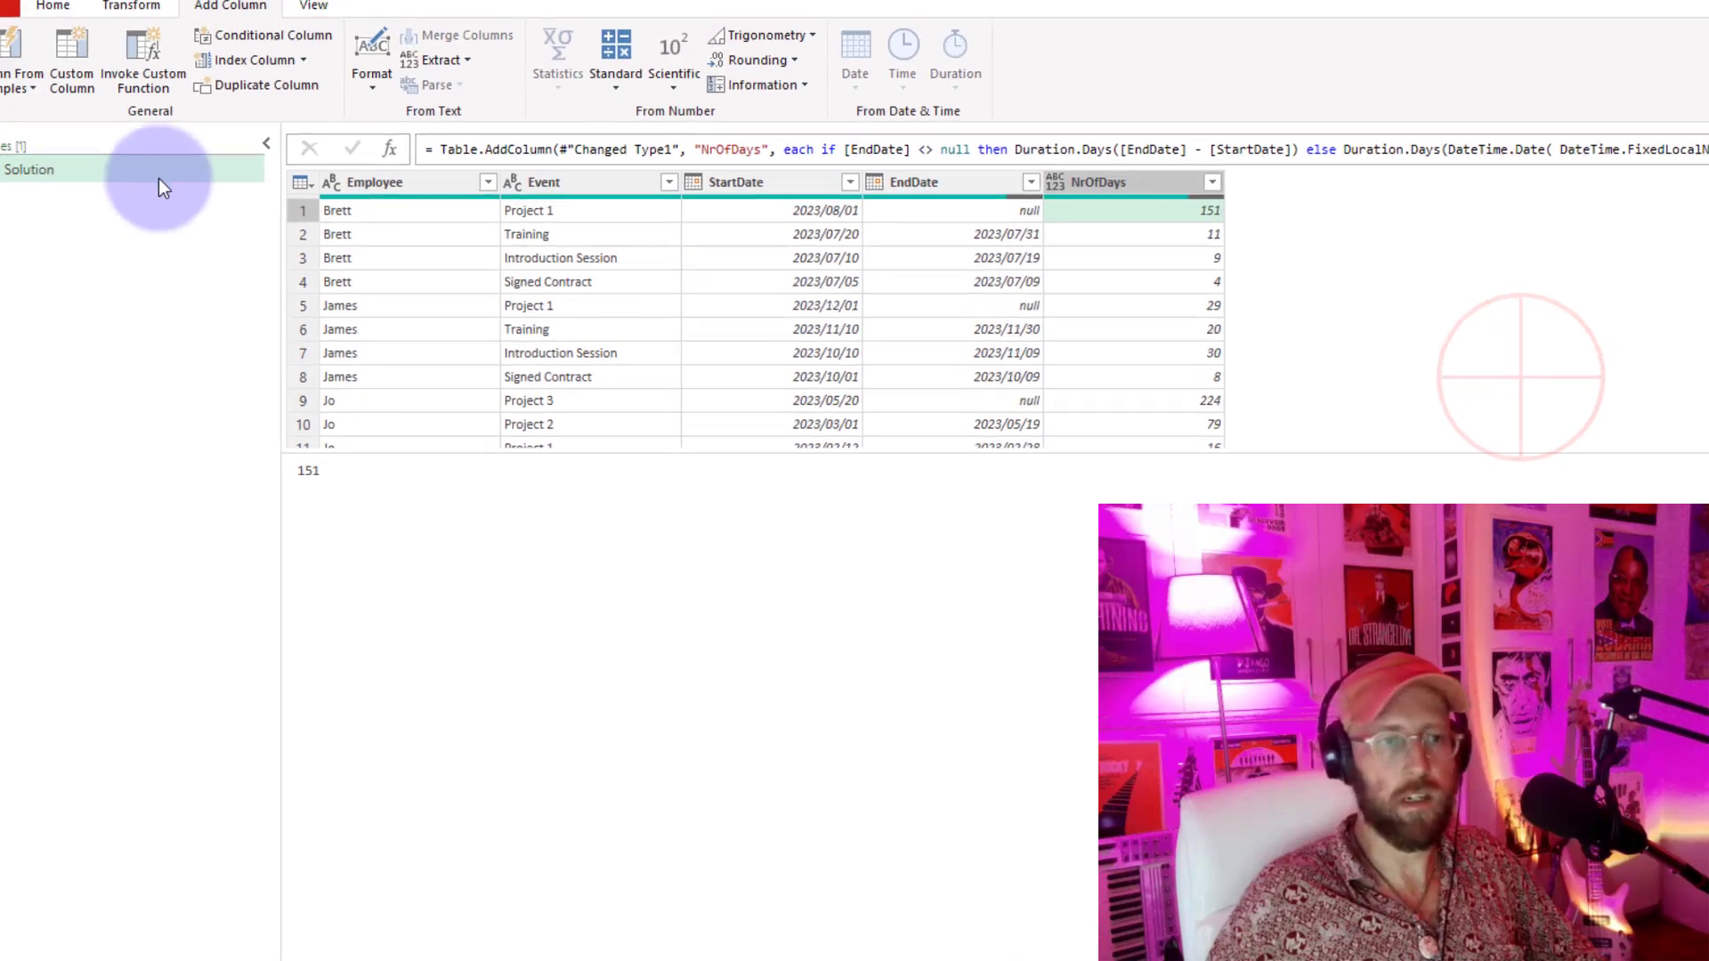
Step: Close & Load the query so the 20 events with EndDate and NrOfDays appear in a worksheet table
click(63, 12)
click(6, 67)
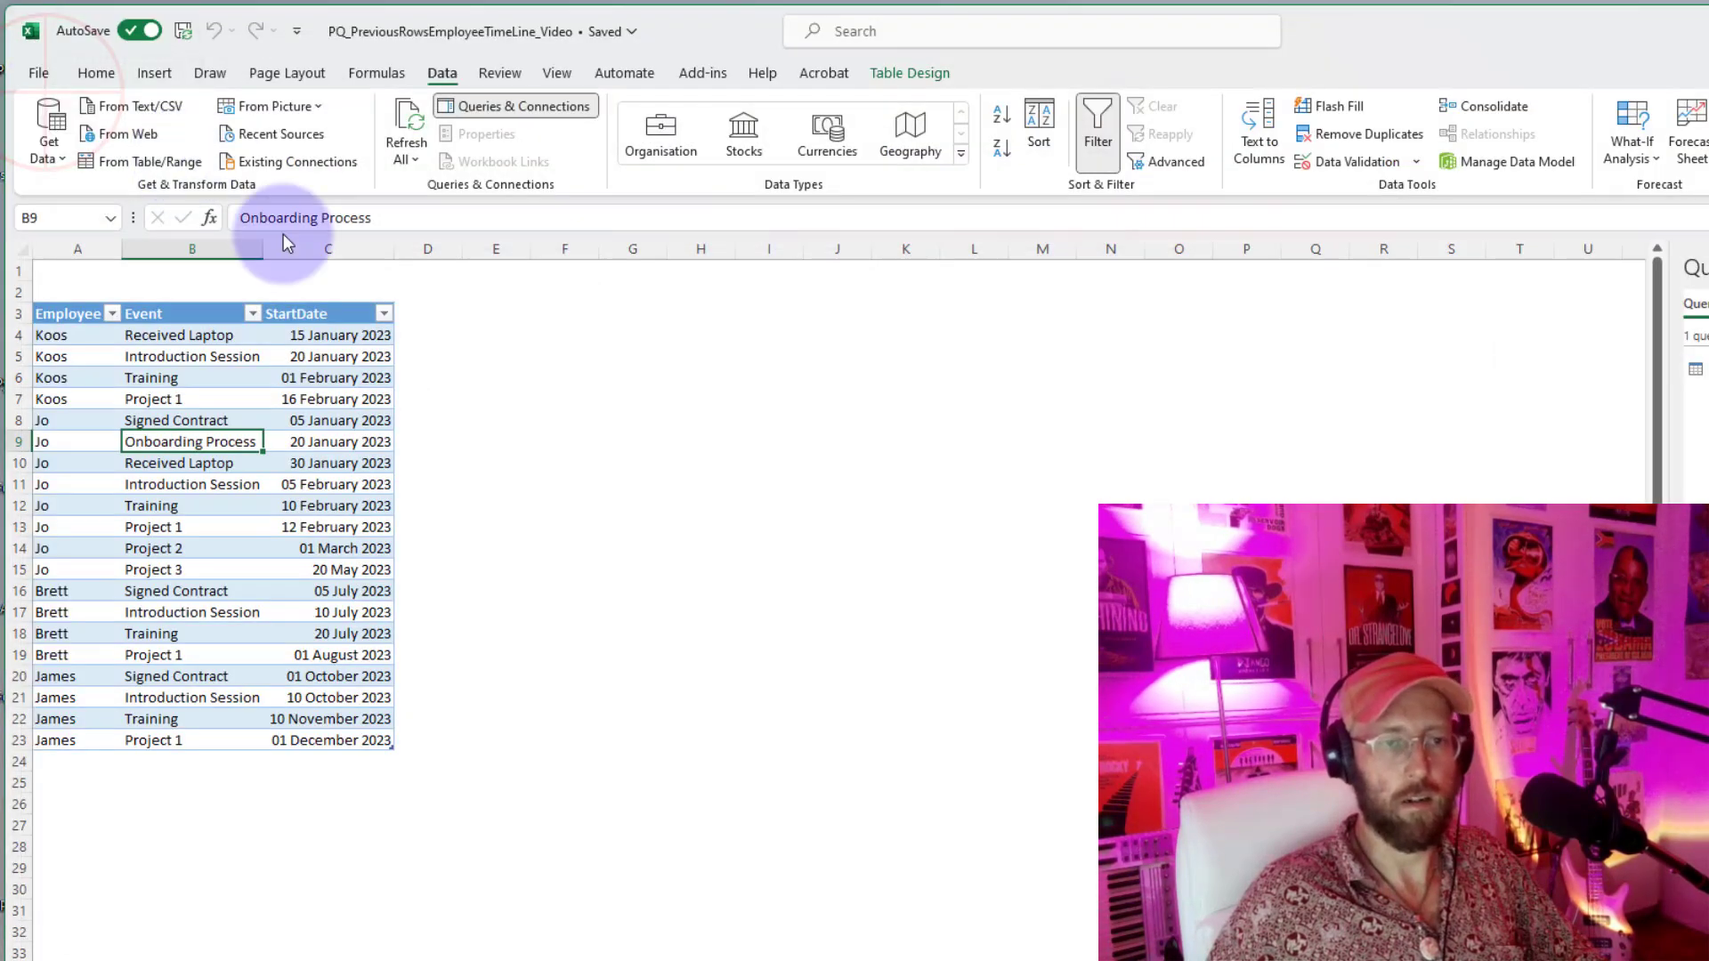
click(668, 588)
click(333, 365)
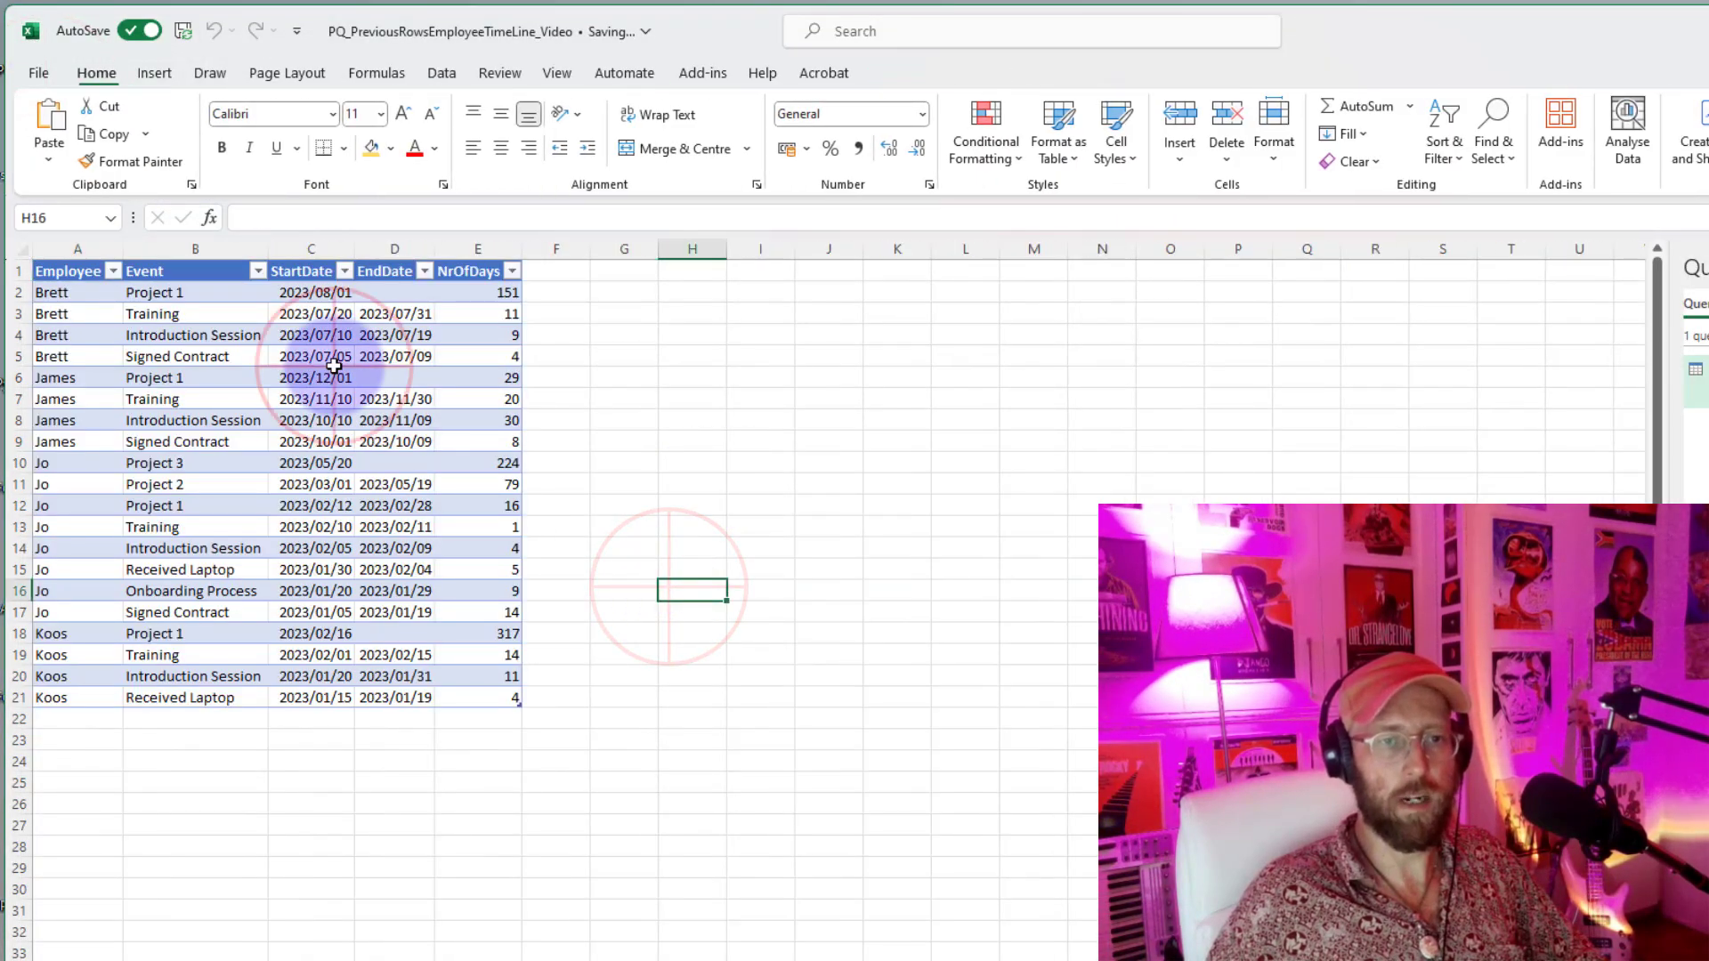